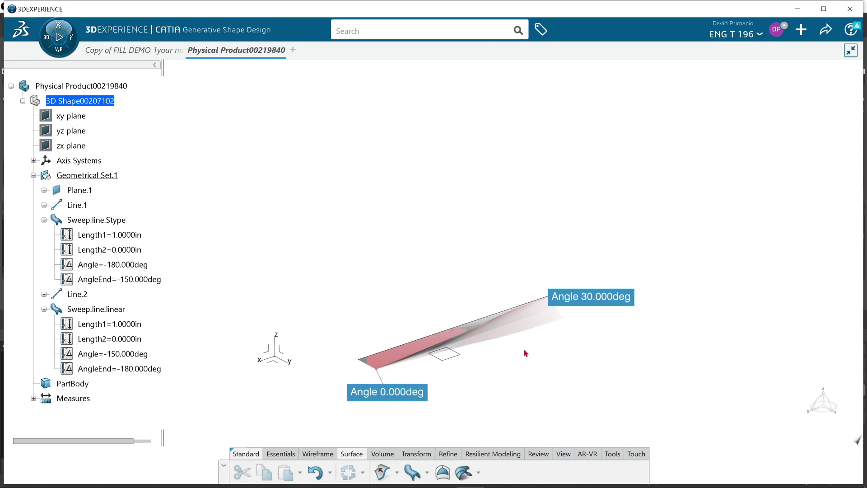
# Start a Point-Direction line from a new coordinate point at X -2 in, Y 0 in, Z 2 in.
pyautogui.click(323, 454)
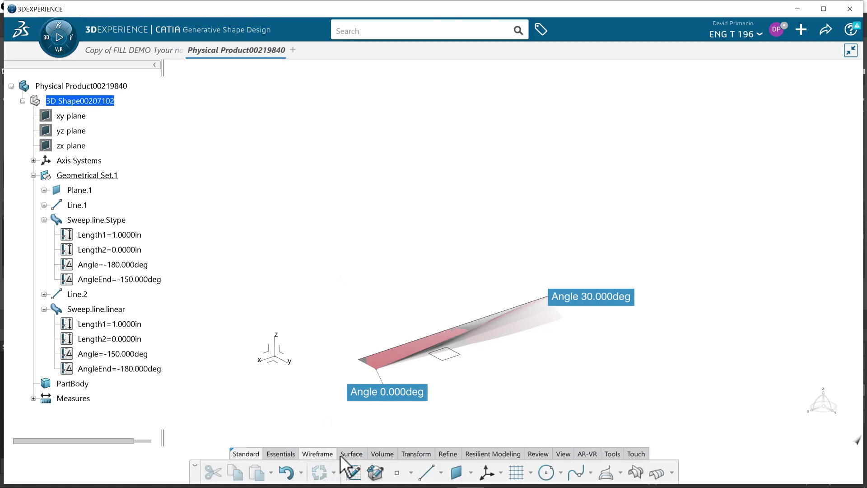
pyautogui.click(426, 473)
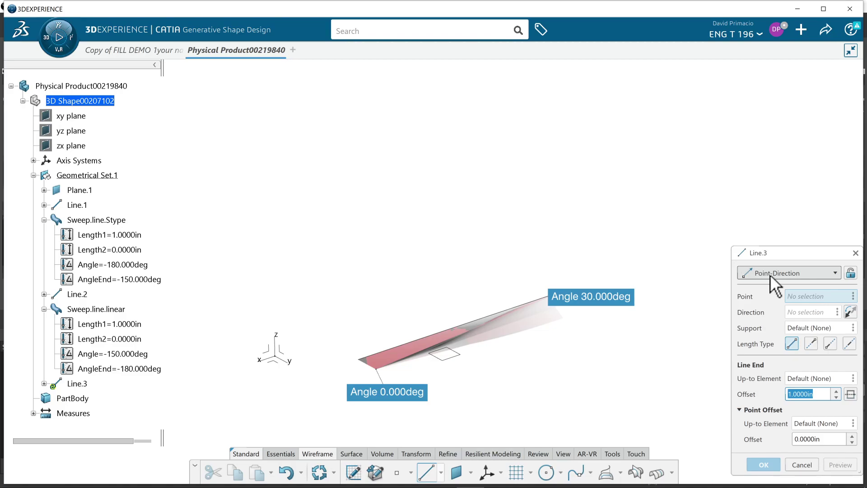
pyautogui.click(790, 295)
pyautogui.rightClick(792, 298)
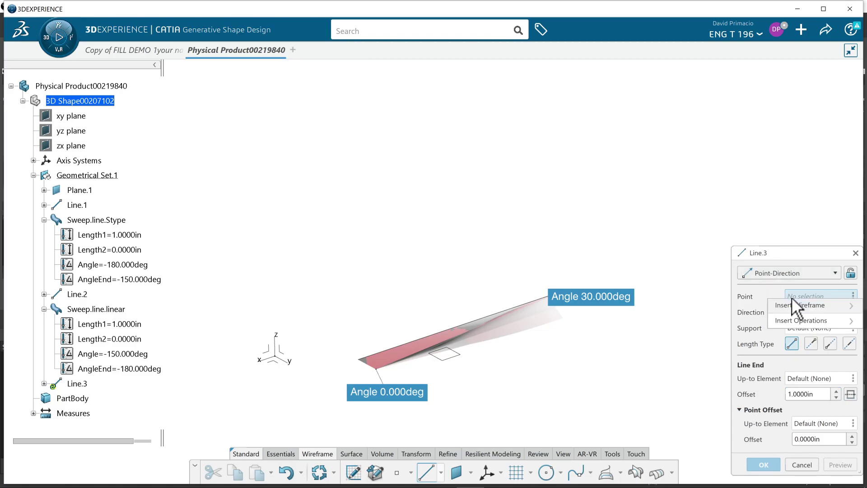
pyautogui.moveTo(792, 302)
pyautogui.click(736, 306)
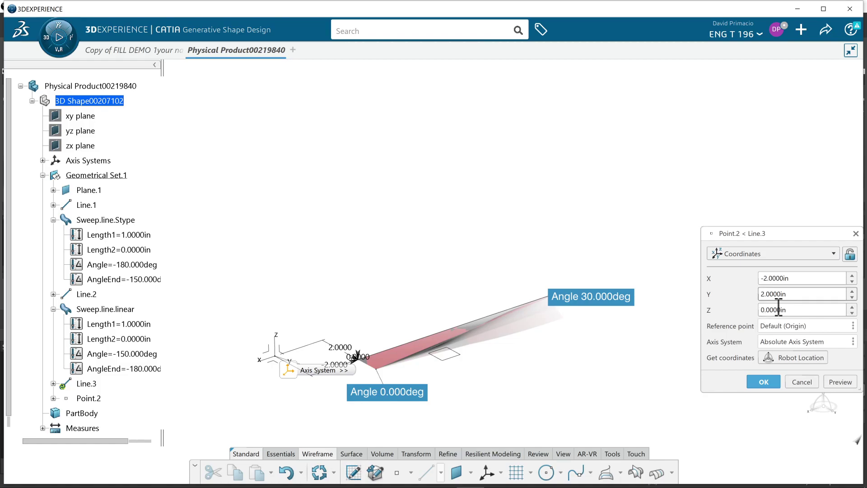
pyautogui.moveTo(784, 310); pyautogui.dragTo(742, 313)
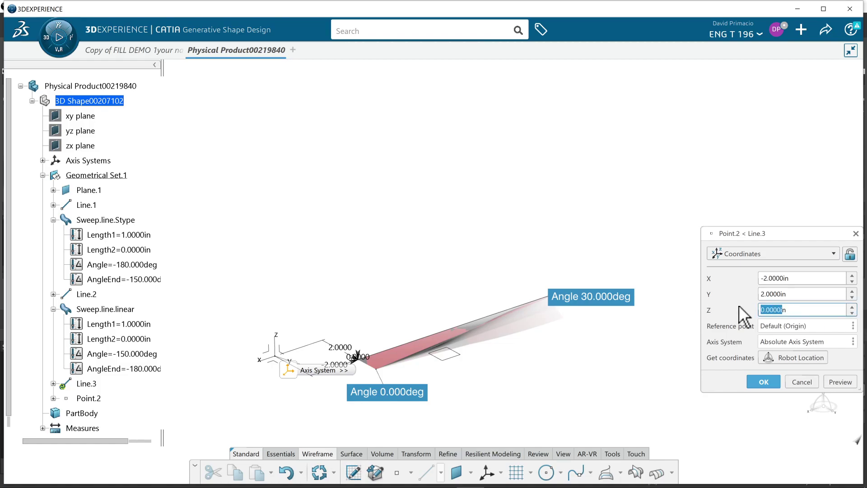
pyautogui.moveTo(800, 313); pyautogui.dragTo(723, 317)
pyautogui.write('2')
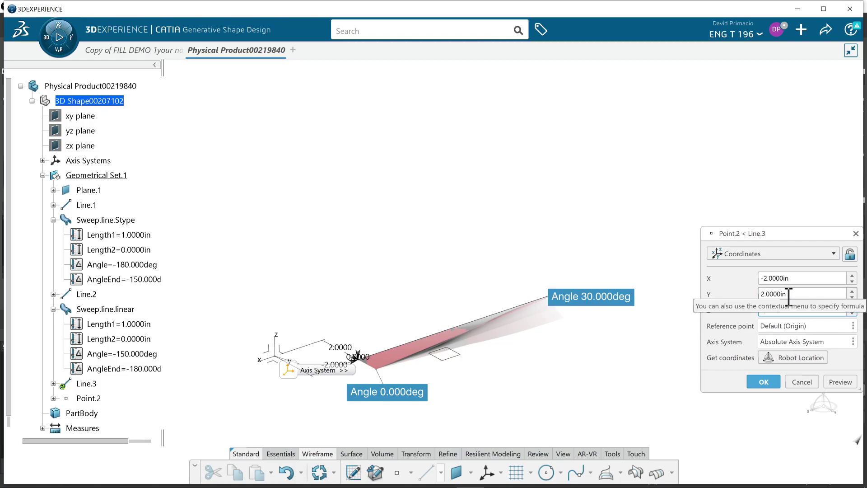
pyautogui.moveTo(788, 294); pyautogui.dragTo(743, 292)
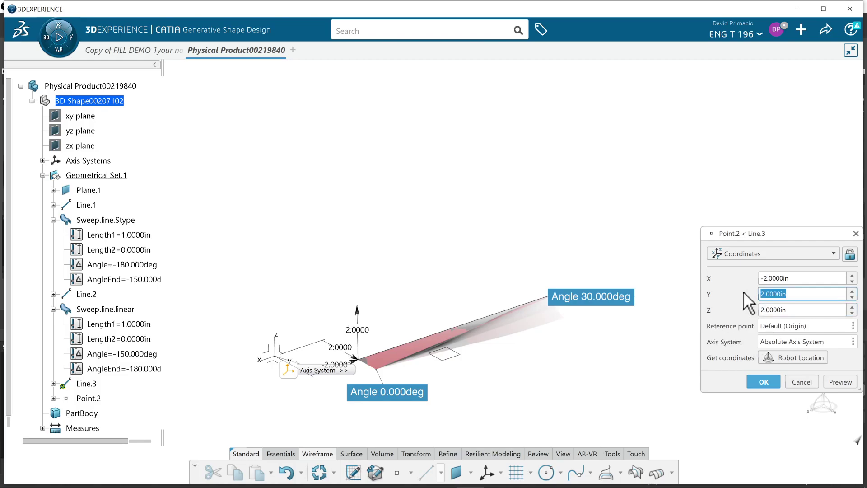
pyautogui.write('0')
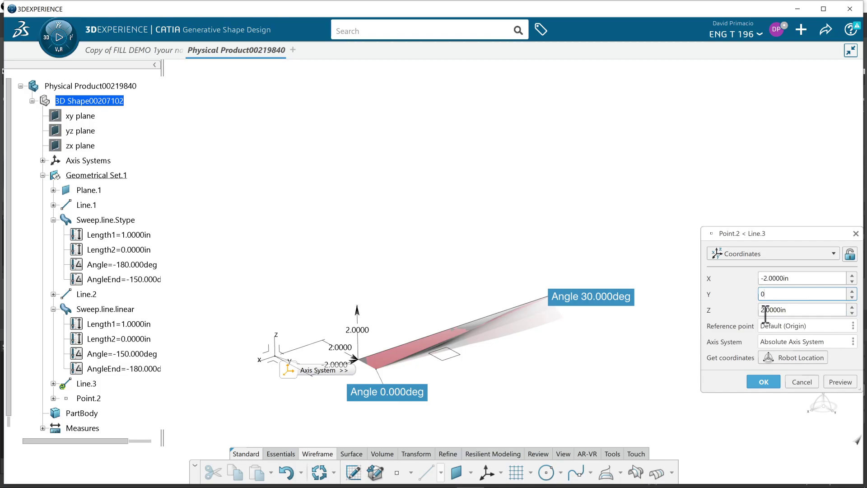
pyautogui.click(840, 377)
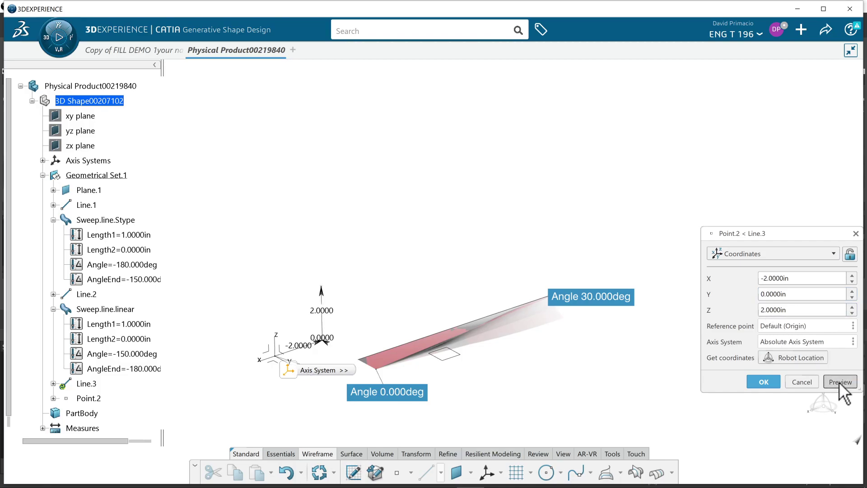
pyautogui.click(763, 384)
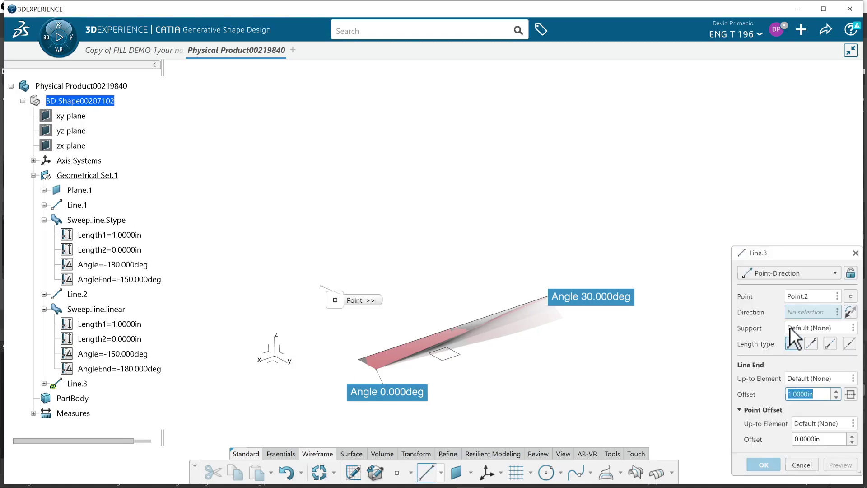
# Set the line's direction to the X axis and reverse it.
pyautogui.rightClick(796, 313)
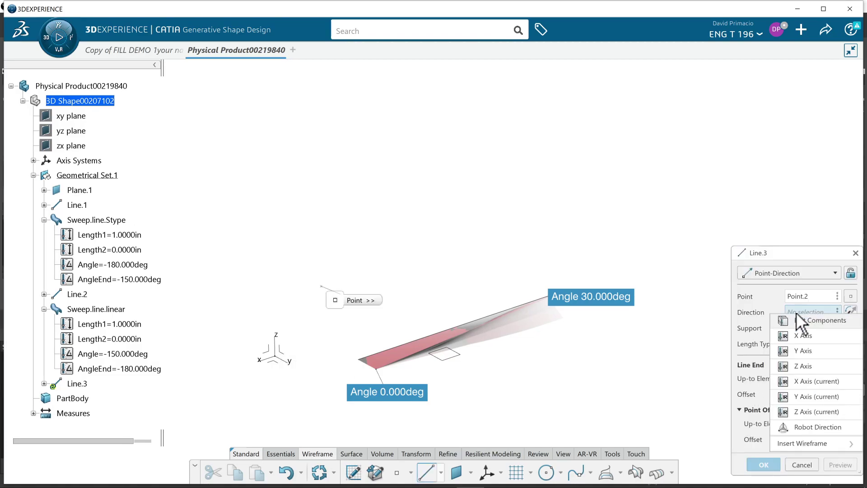
pyautogui.click(812, 337)
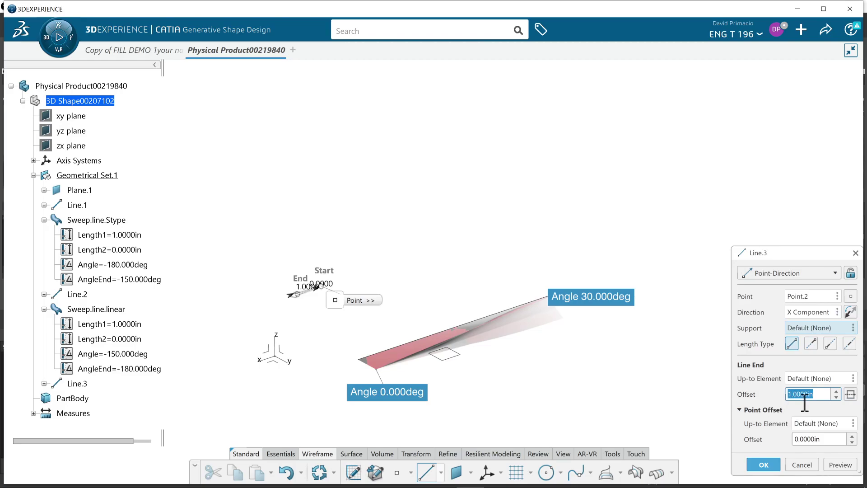
pyautogui.click(851, 313)
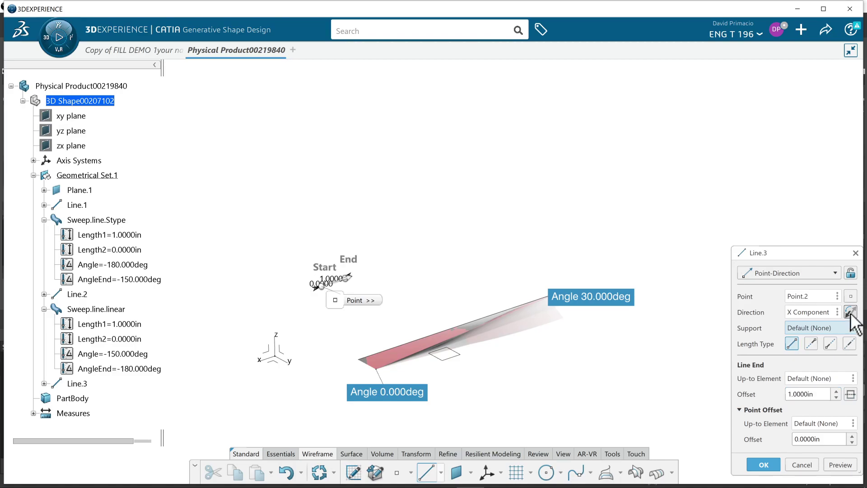
# Drive the line's end offset with a kept length measurement of Line.1 and create the line.
pyautogui.rightClick(809, 398)
pyautogui.click(803, 373)
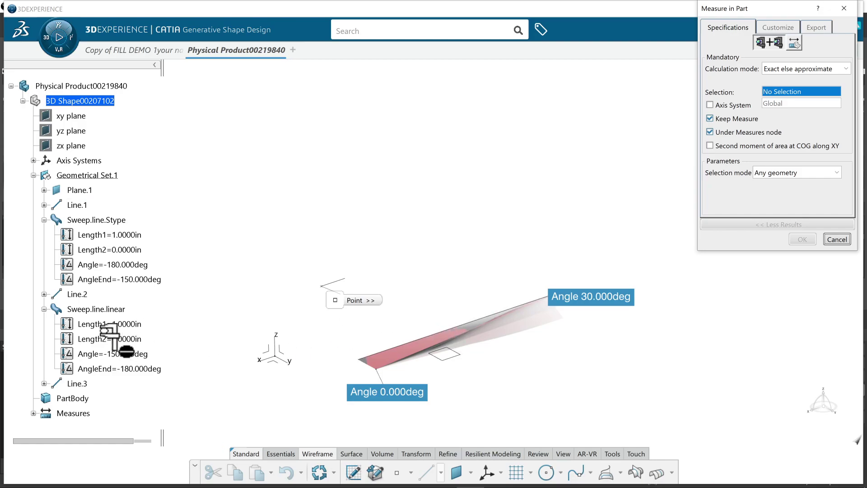
pyautogui.click(72, 203)
pyautogui.click(73, 205)
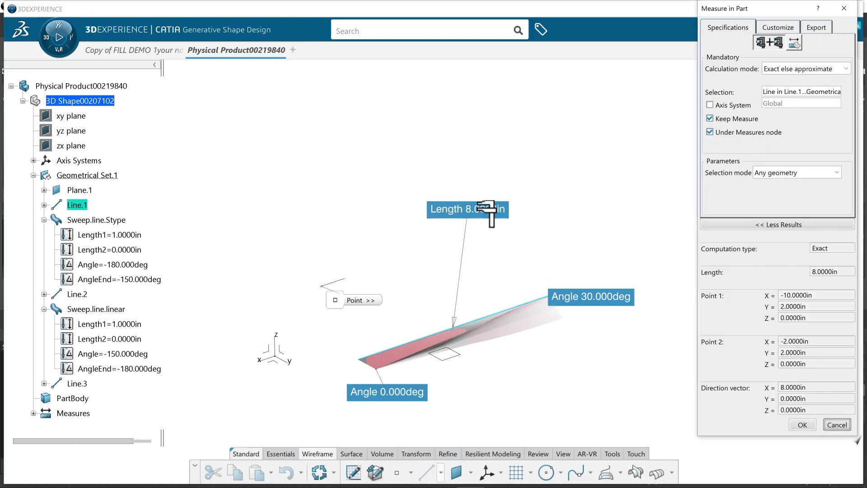
pyautogui.click(497, 228)
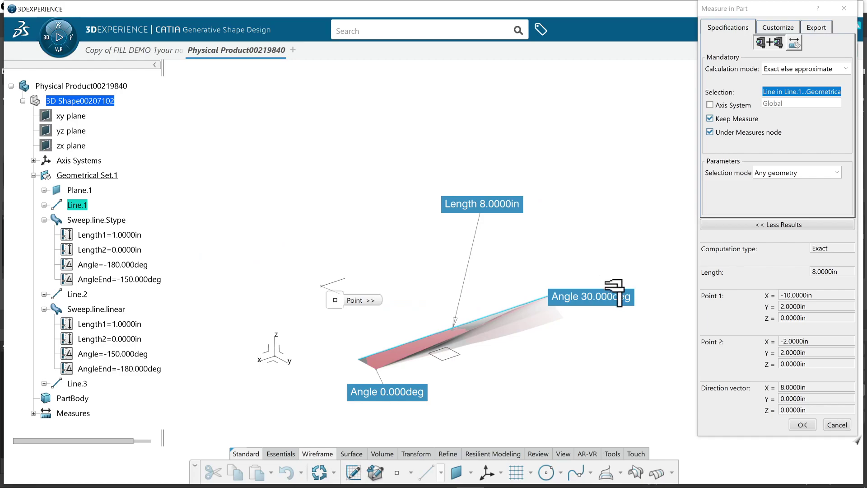
pyautogui.click(803, 424)
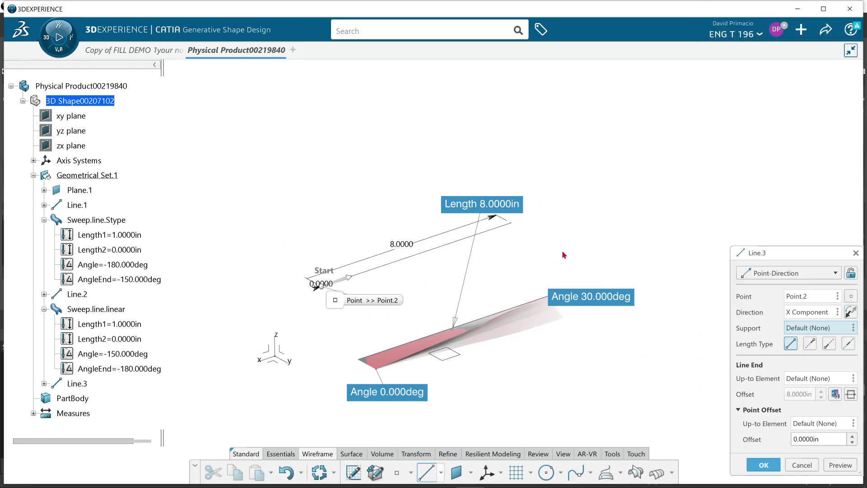
pyautogui.click(763, 464)
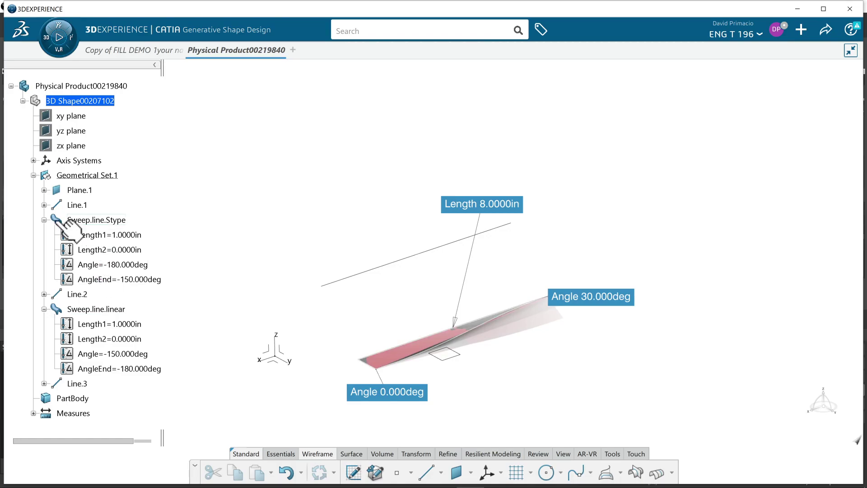
# Set Line.1's End parameter to 10 in and update the model.
pyautogui.click(42, 203)
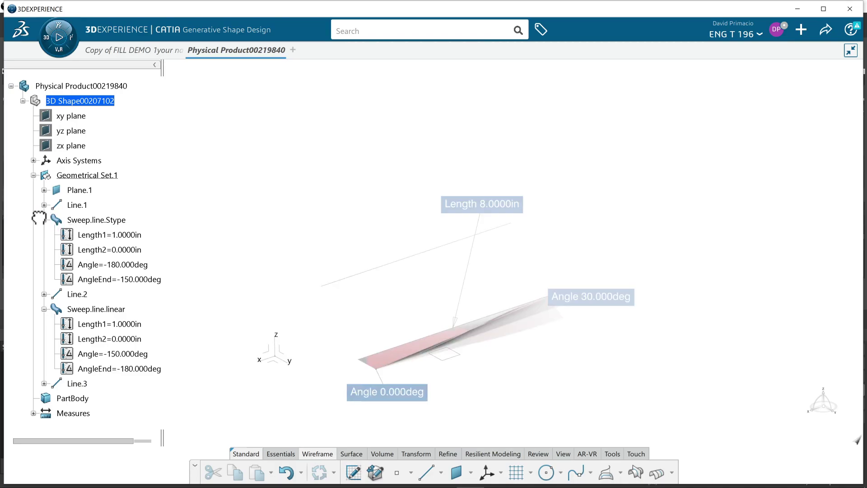
pyautogui.click(44, 205)
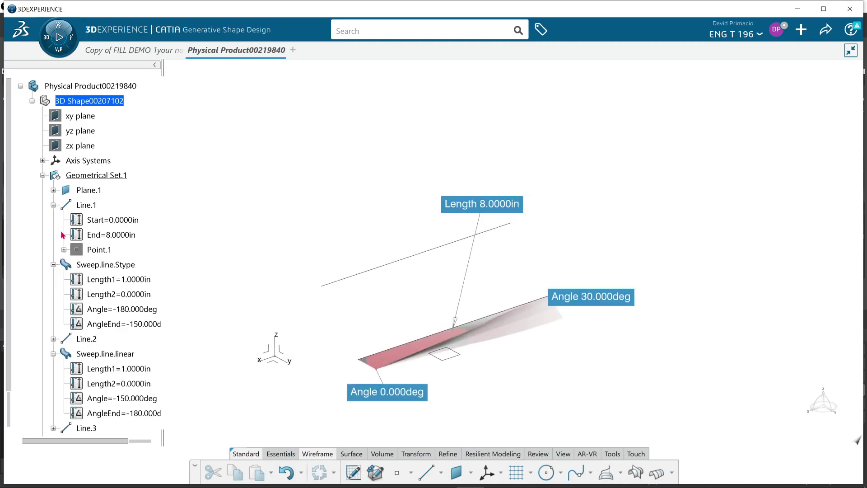
pyautogui.doubleClick(122, 236)
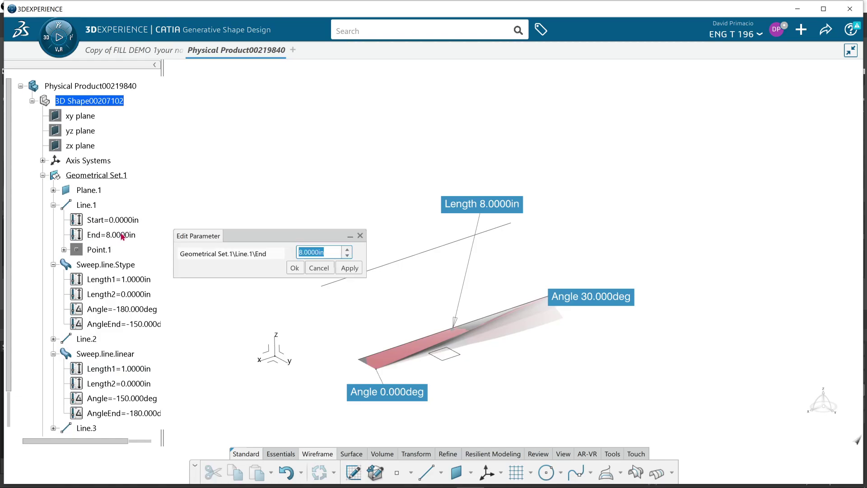
pyautogui.write('10')
pyautogui.click(352, 268)
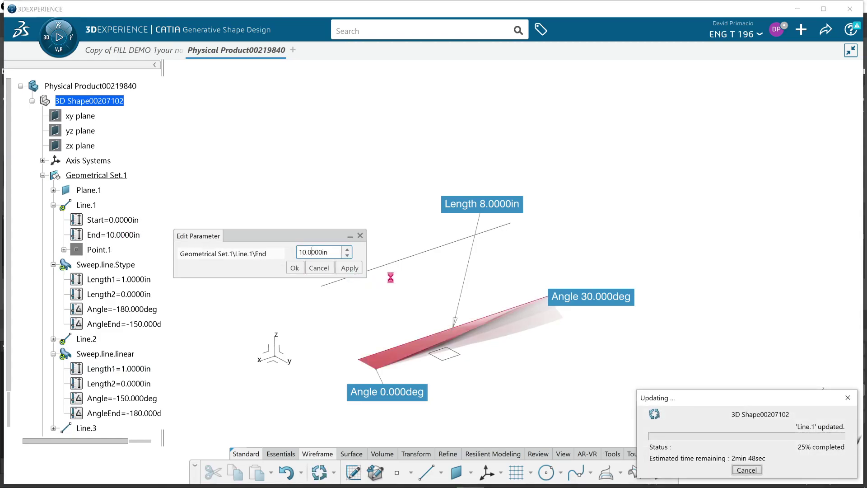
pyautogui.press('Return')
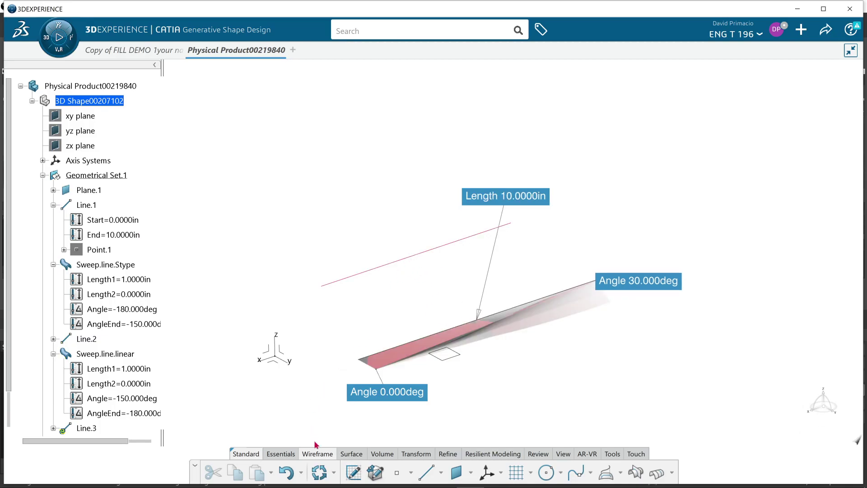
pyautogui.click(319, 473)
# Move Line.1's length label closer to the surface and add a kept length measurement to Line.3.
pyautogui.moveTo(500, 199)
pyautogui.mouseDown()
pyautogui.moveTo(491, 200)
pyautogui.moveTo(507, 290)
pyautogui.moveTo(536, 292)
pyautogui.moveTo(471, 277)
pyautogui.mouseUp()
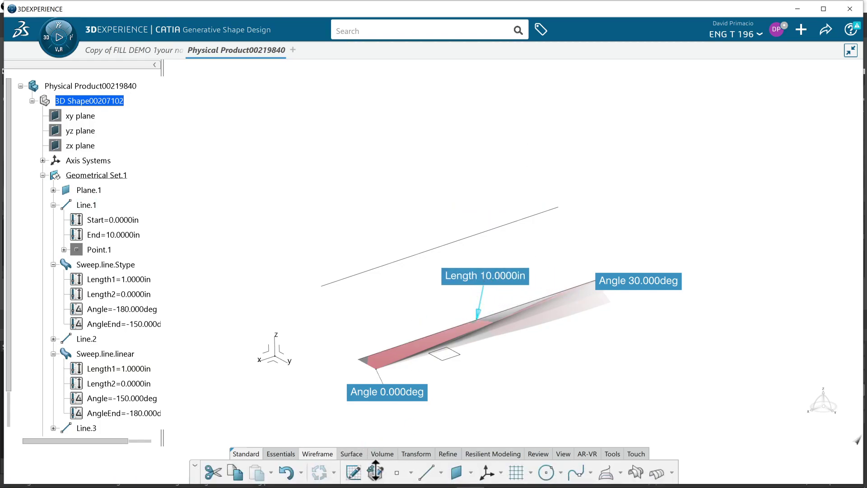
pyautogui.click(605, 453)
pyautogui.click(651, 462)
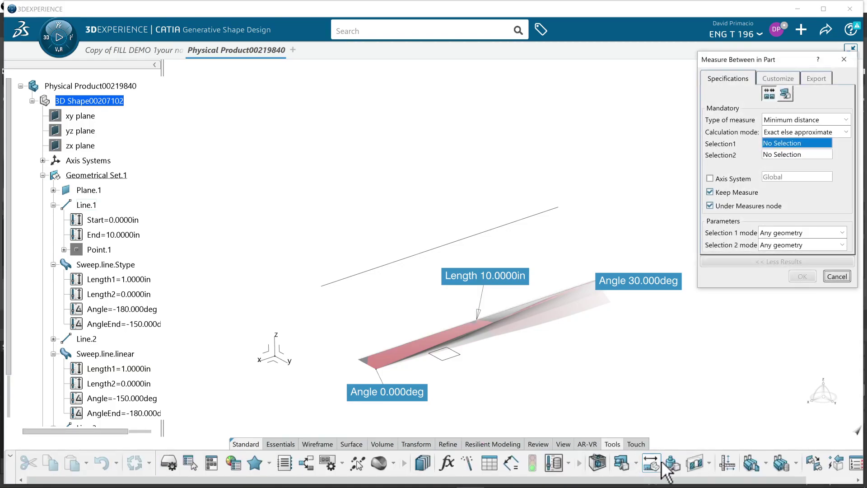
pyautogui.click(624, 463)
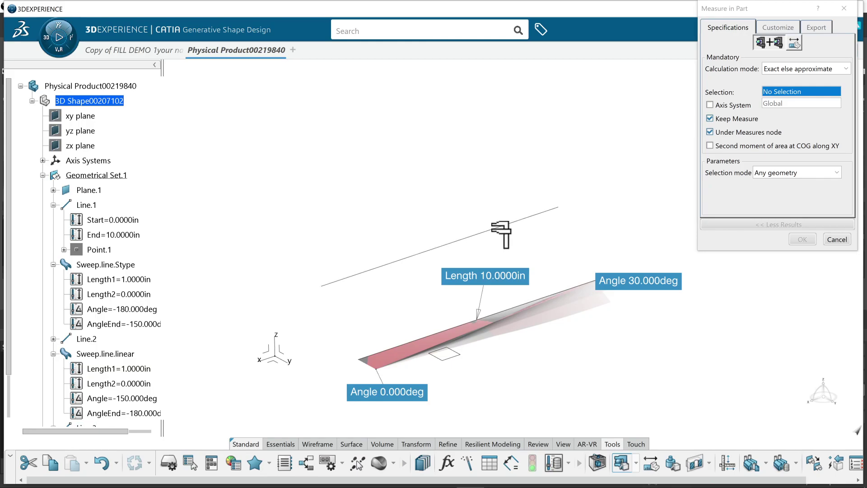
pyautogui.click(463, 239)
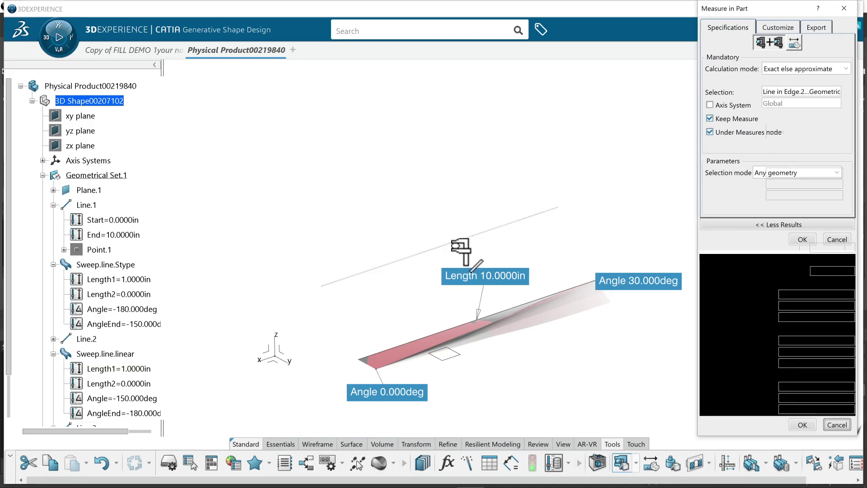
pyautogui.moveTo(504, 244); pyautogui.dragTo(558, 252)
pyautogui.click(802, 424)
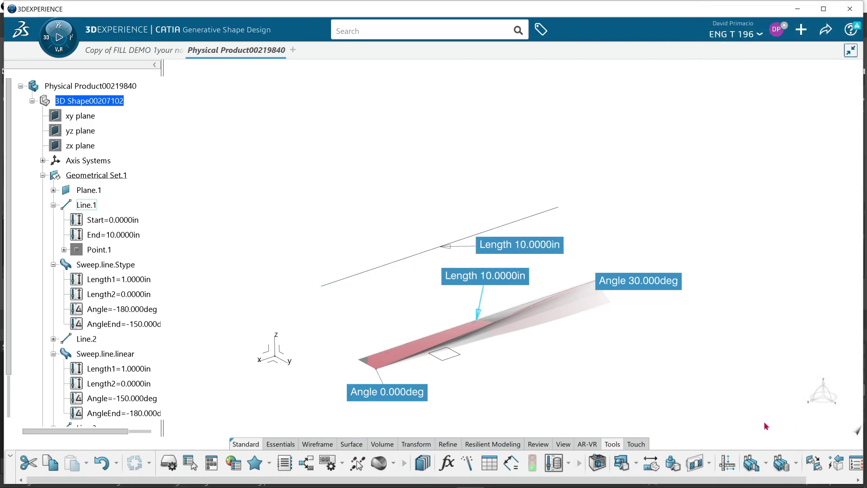
# Set Line.1's End parameter to 8 in and save the model.
pyautogui.doubleClick(102, 237)
pyautogui.write('8')
pyautogui.press('Return')
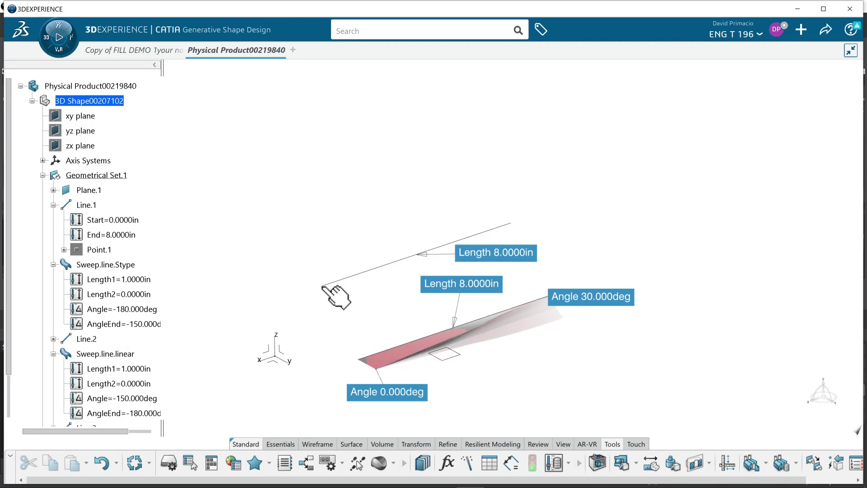
pyautogui.hotkey('ctrl', 's')
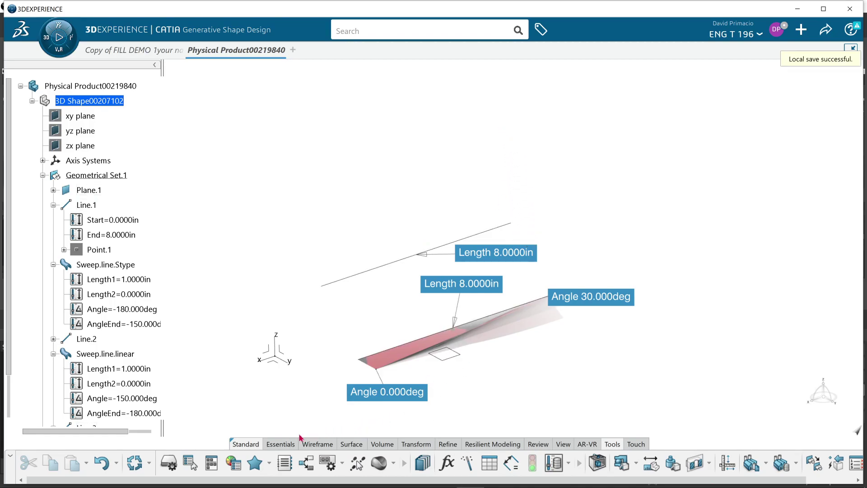
# Create a coordinate point referenced to Line.3's far end vertex with X 0 in, Y 0 in and Z 30 in.
pyautogui.click(317, 445)
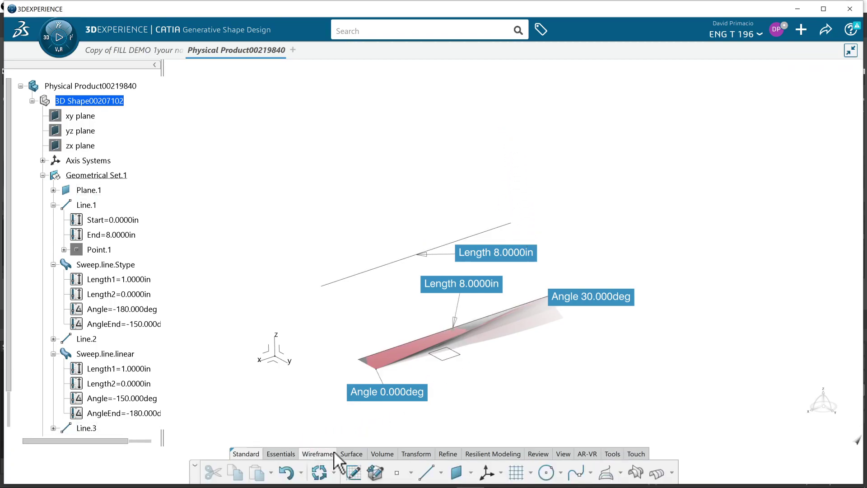
pyautogui.click(398, 473)
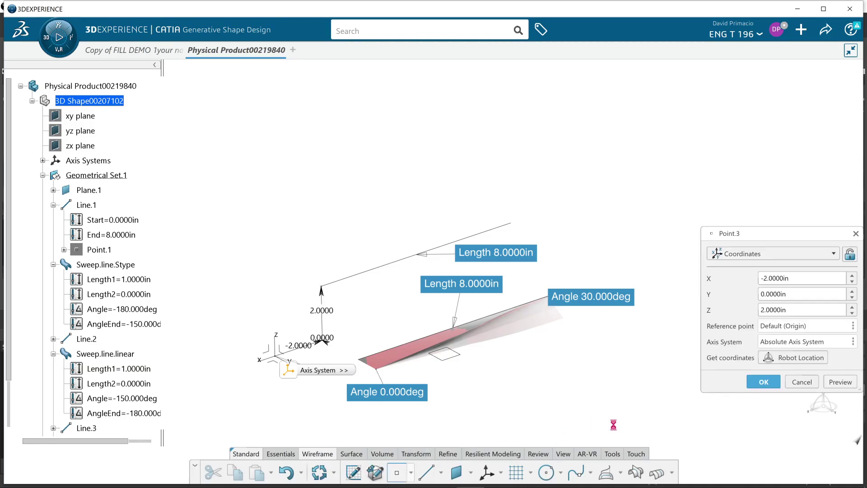
pyautogui.click(773, 321)
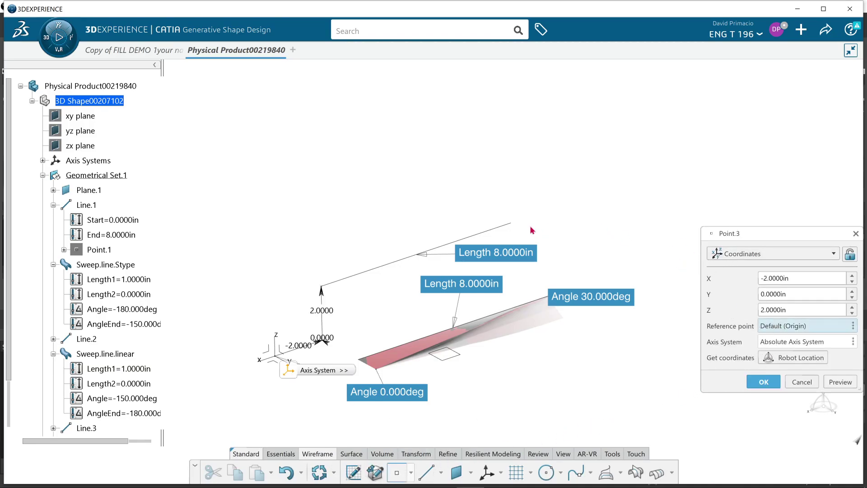
pyautogui.click(514, 226)
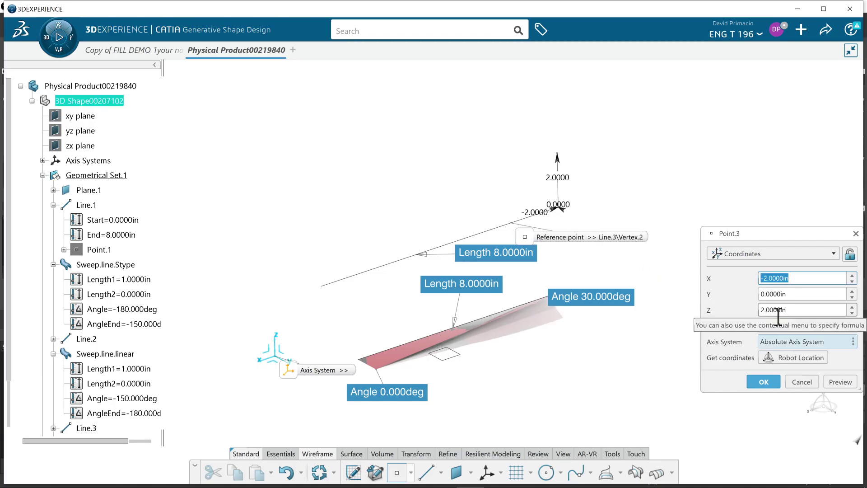
pyautogui.write('0')
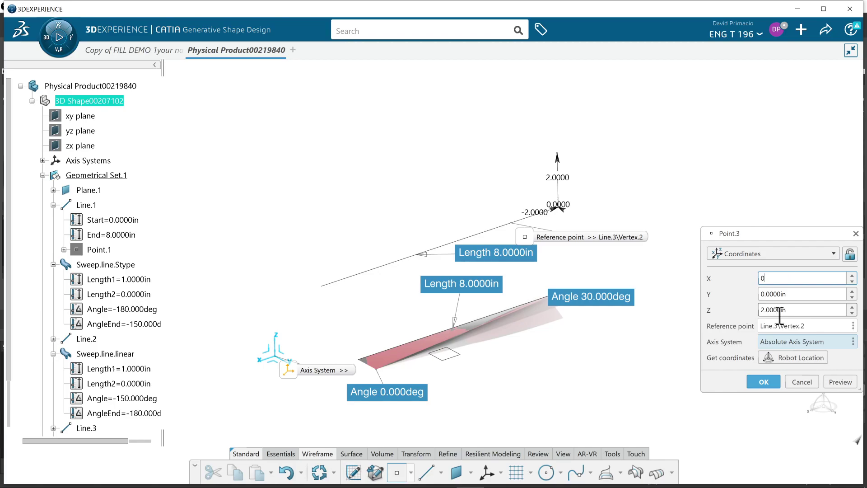
pyautogui.click(798, 311)
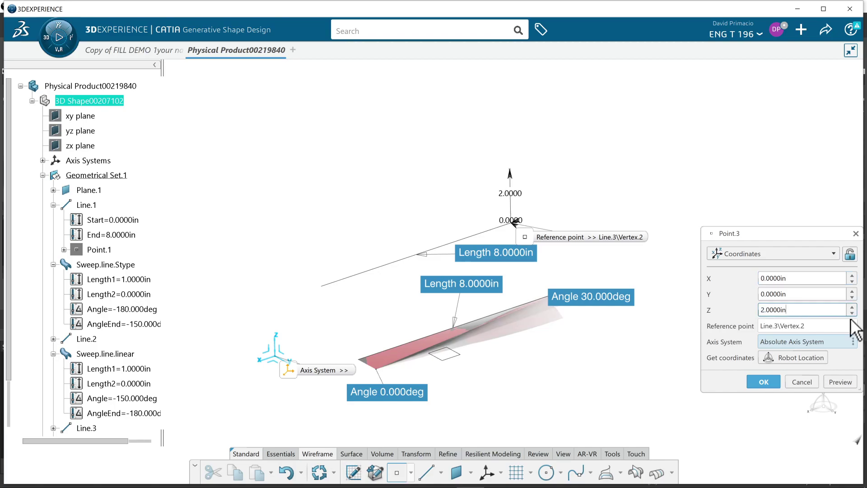
pyautogui.moveTo(804, 312); pyautogui.dragTo(736, 314)
pyautogui.write('10')
pyautogui.press('Return')
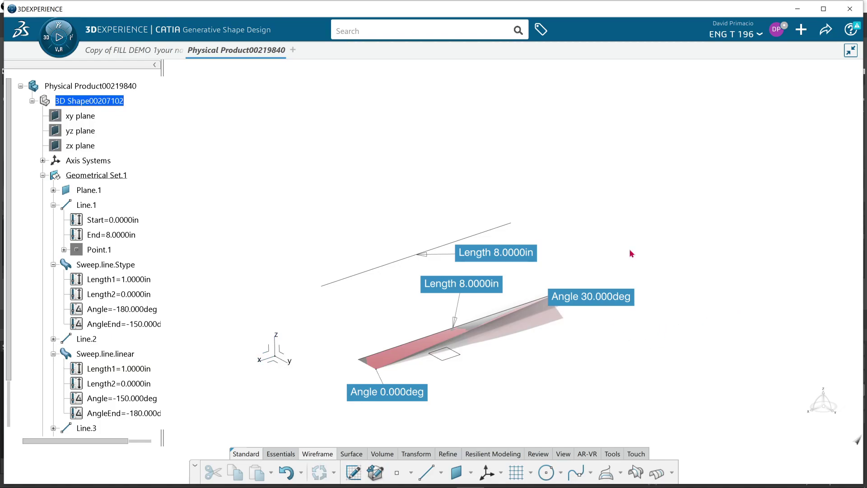
# Create an 8 in point-direction line starting at Point.3 along the X axis with its direction reversed.
pyautogui.moveTo(608, 203); pyautogui.dragTo(607, 268, button='middle')
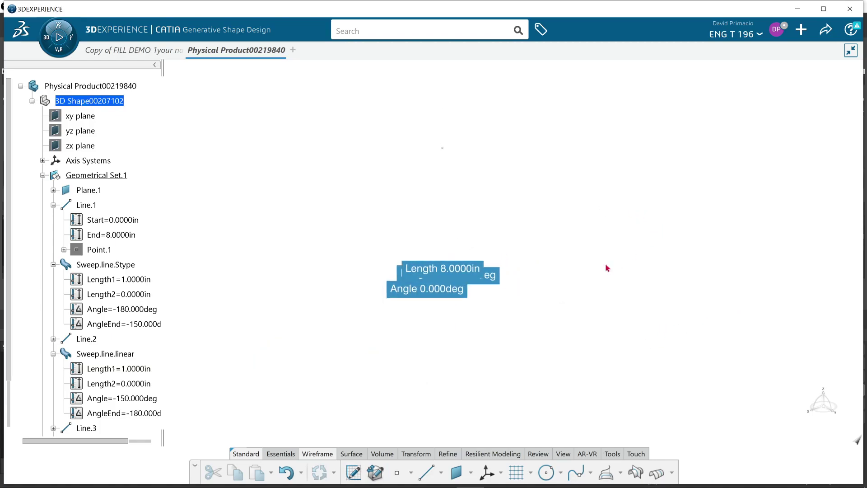
pyautogui.moveTo(587, 232); pyautogui.dragTo(572, 266, button='middle')
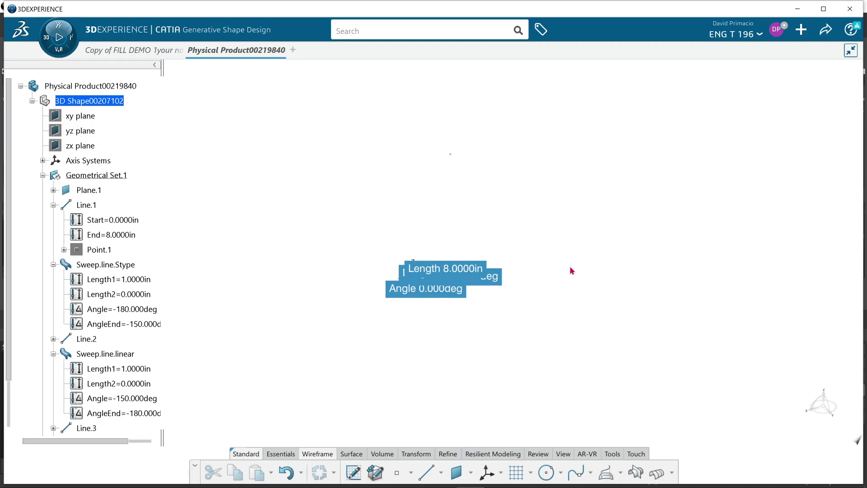
pyautogui.click(426, 472)
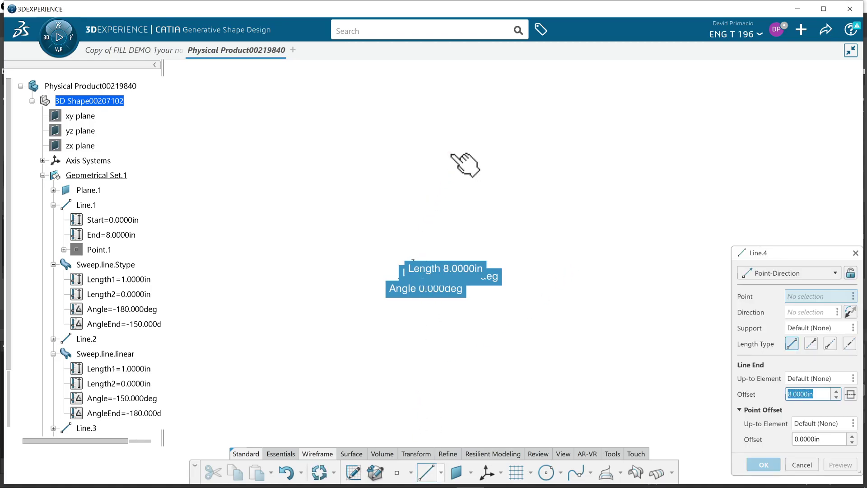
pyautogui.click(465, 167)
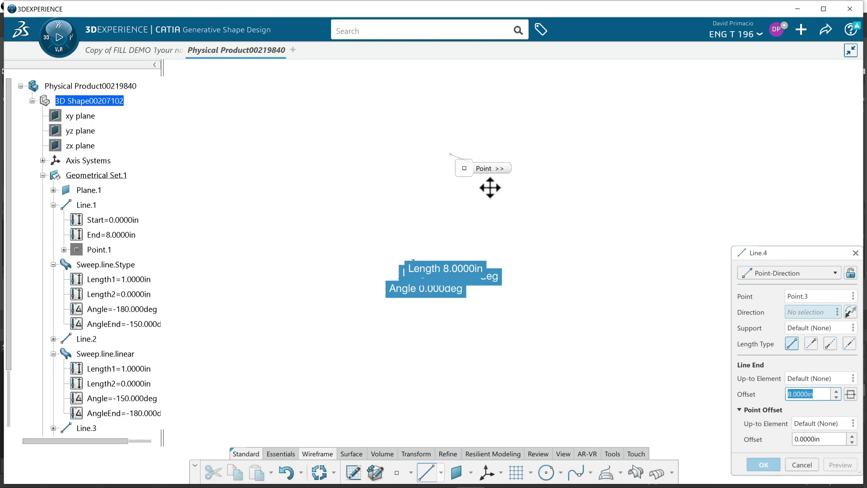
pyautogui.scroll(-4, 34, 295)
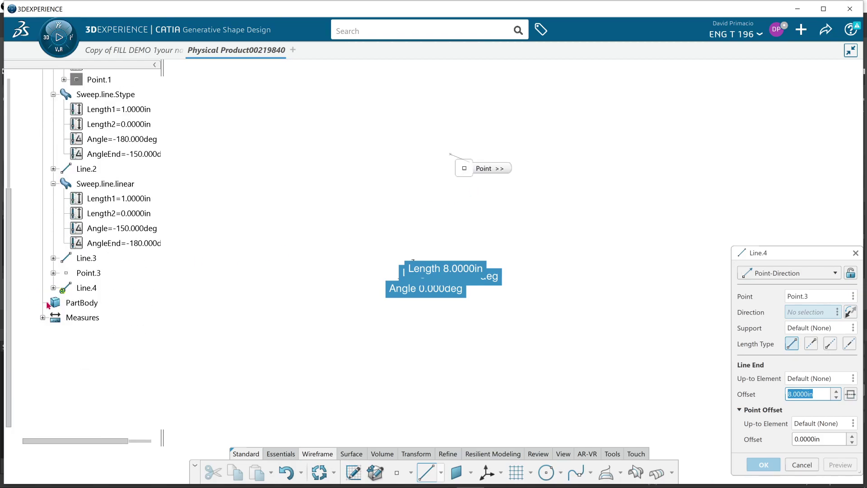
pyautogui.click(54, 273)
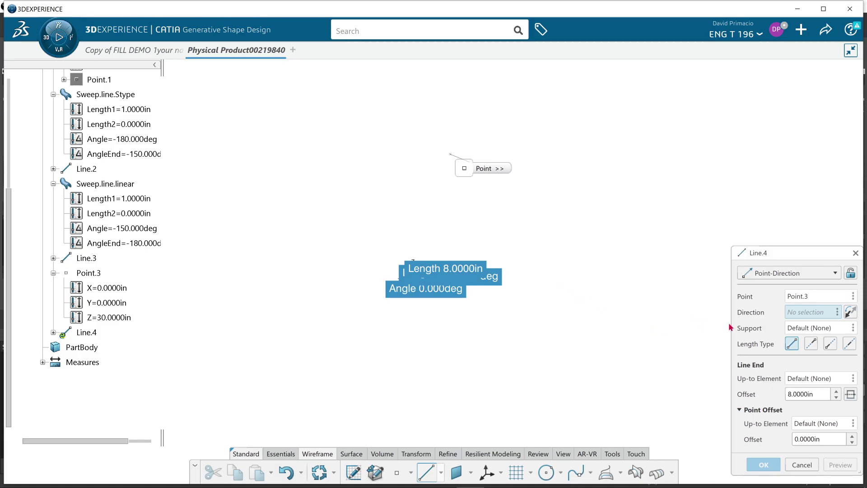
pyautogui.click(832, 310)
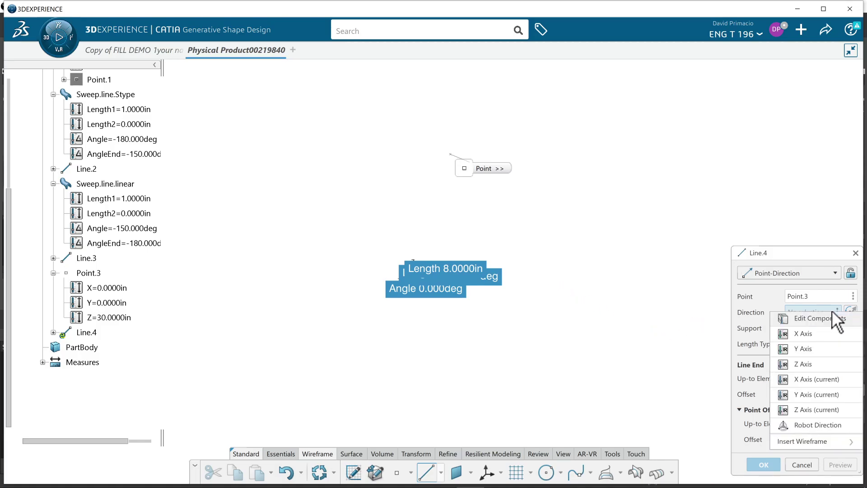
pyautogui.click(834, 335)
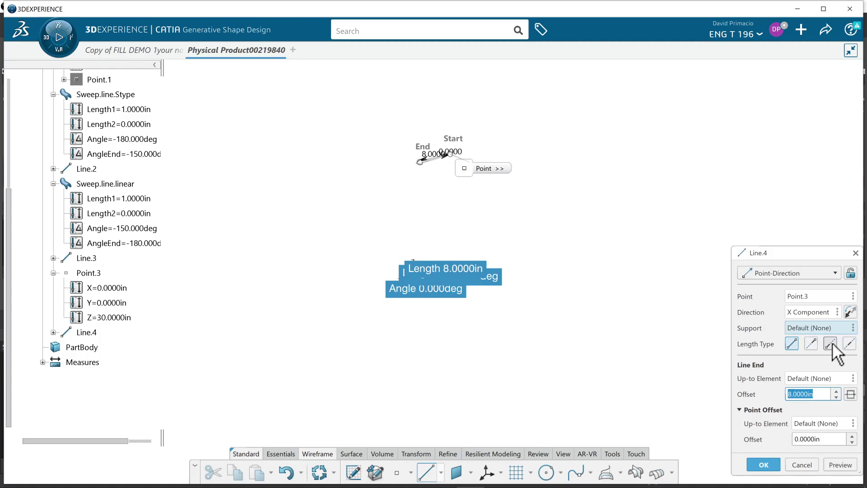
pyautogui.click(851, 311)
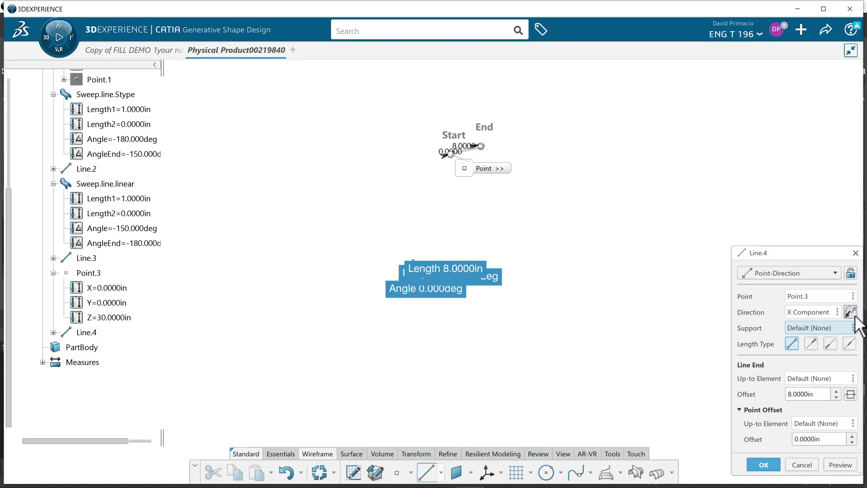
pyautogui.click(811, 394)
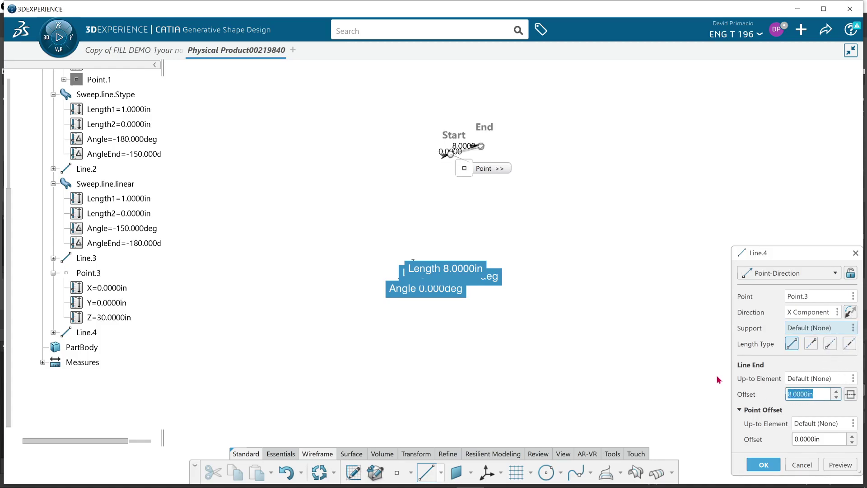
pyautogui.press('Return')
# Hide the Measures group so its length and angle labels leave the view.
pyautogui.moveTo(585, 358); pyautogui.dragTo(538, 324, button='middle')
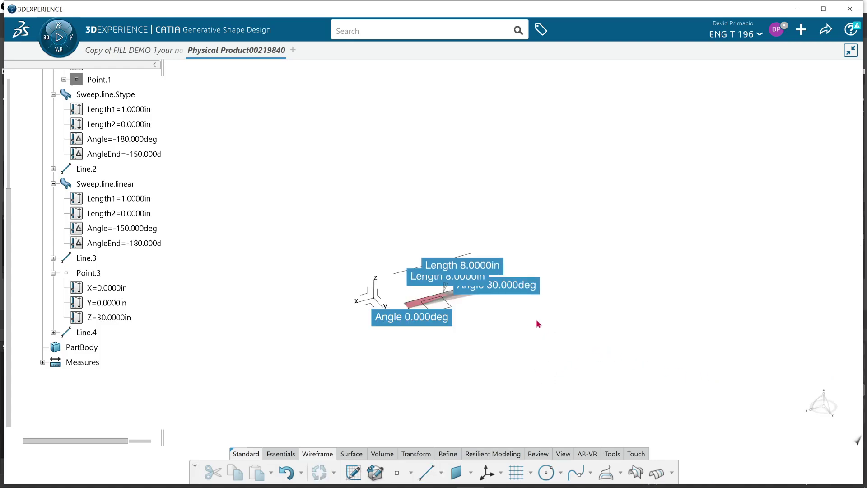
pyautogui.rightClick(83, 363)
pyautogui.click(111, 219)
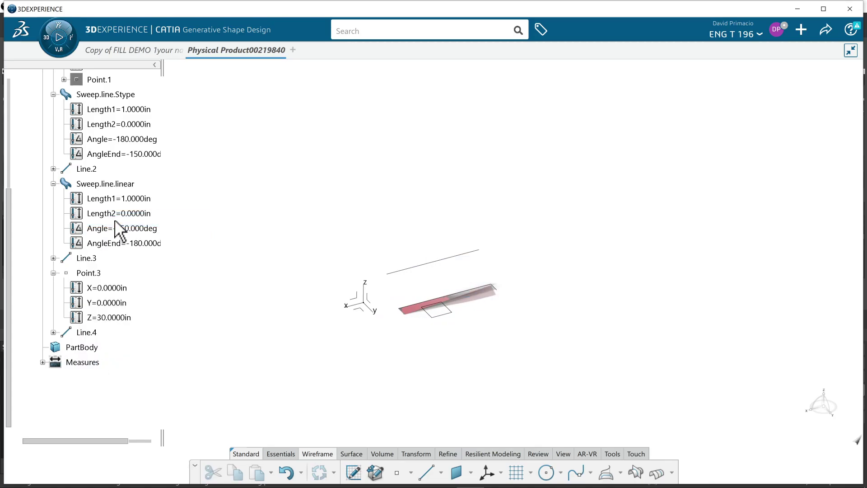
pyautogui.moveTo(309, 348); pyautogui.dragTo(306, 380, button='middle')
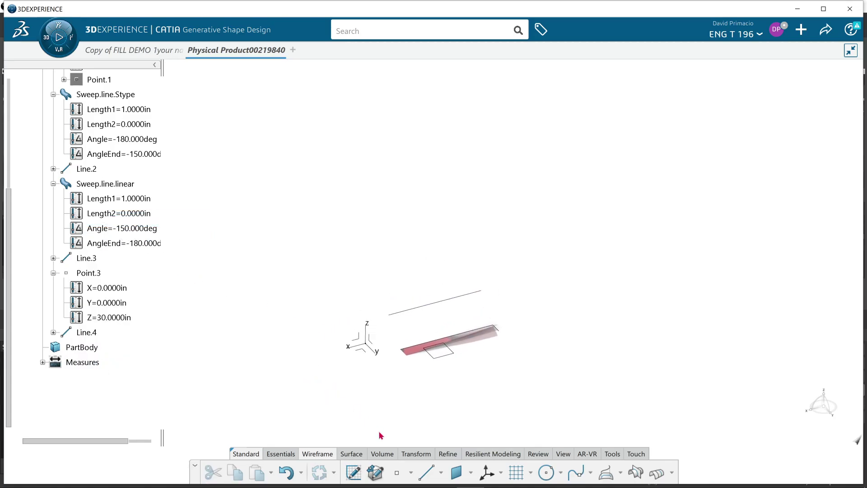
# Start a connect curve at Line.3's start vertex and reverse the first curve's direction.
pyautogui.click(561, 473)
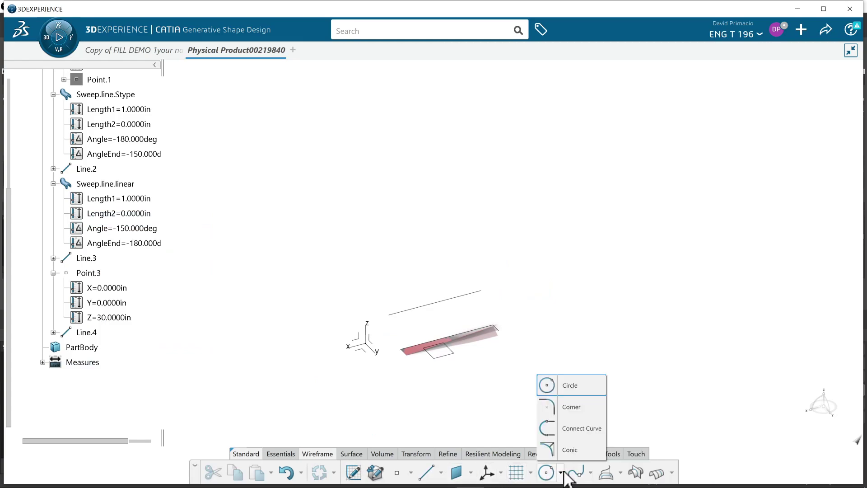
pyautogui.click(583, 429)
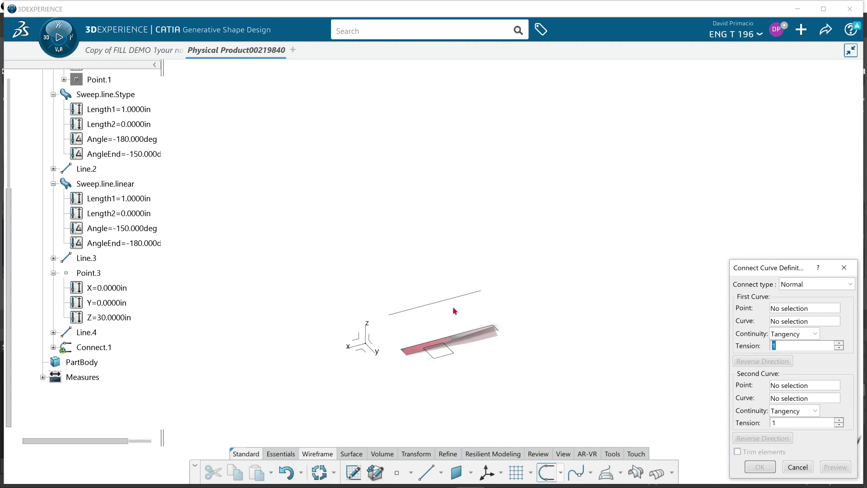
pyautogui.click(390, 315)
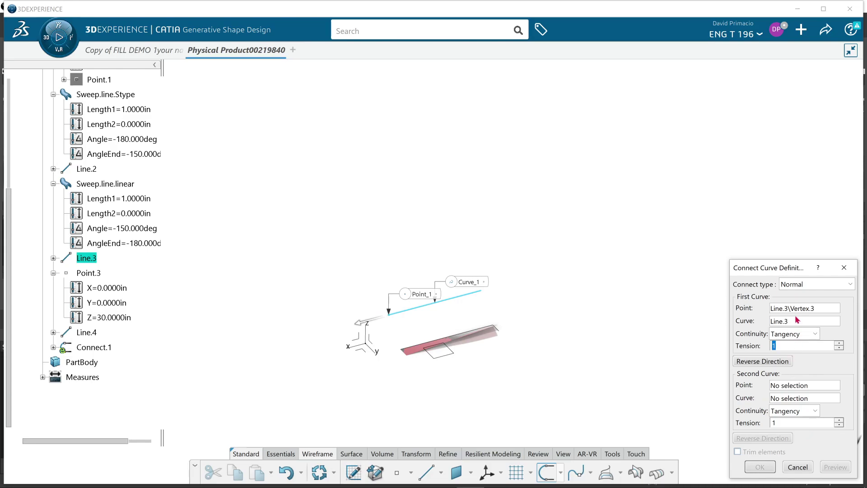
pyautogui.click(770, 361)
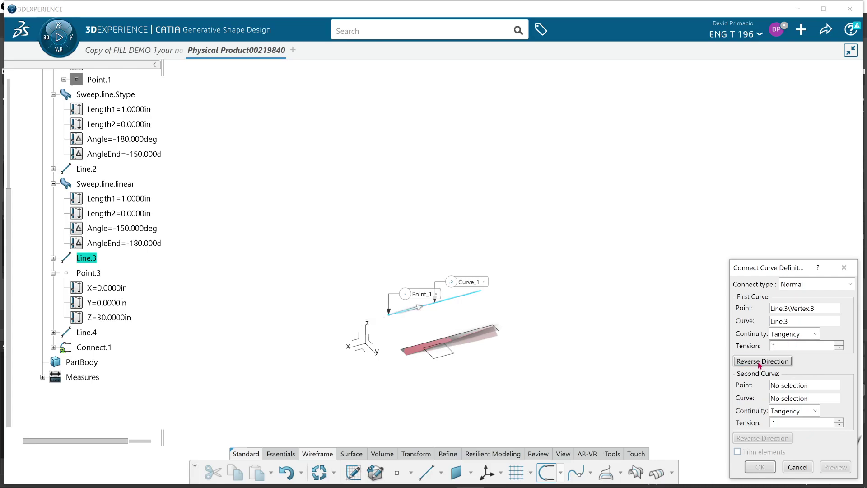
# Pick Point.3 as the connect curve's second point.
pyautogui.moveTo(515, 334); pyautogui.dragTo(508, 385, button='middle')
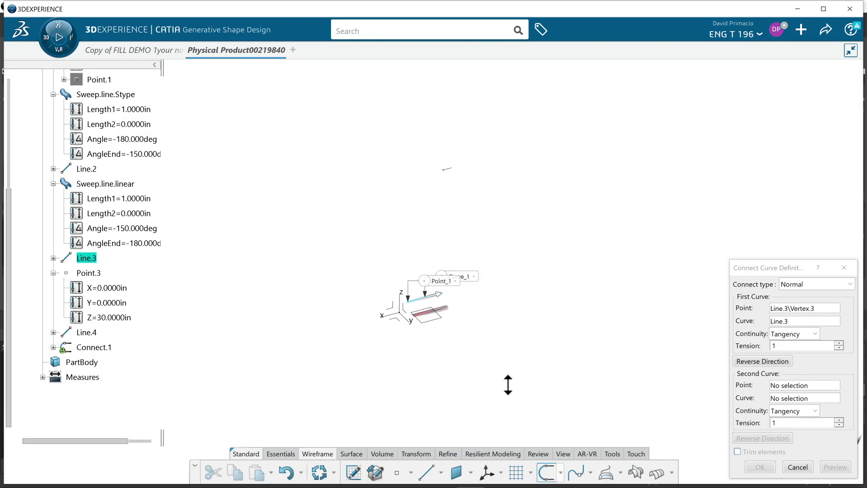
pyautogui.moveTo(444, 203); pyautogui.dragTo(486, 279, button='middle')
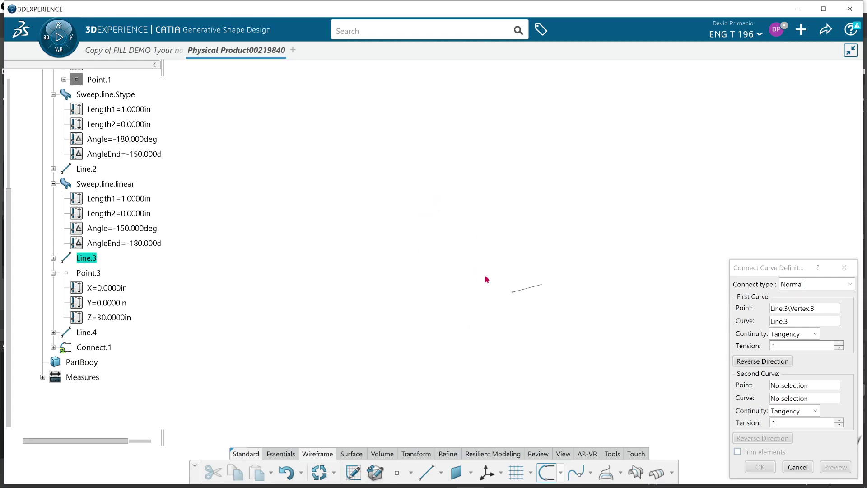
pyautogui.click(513, 291)
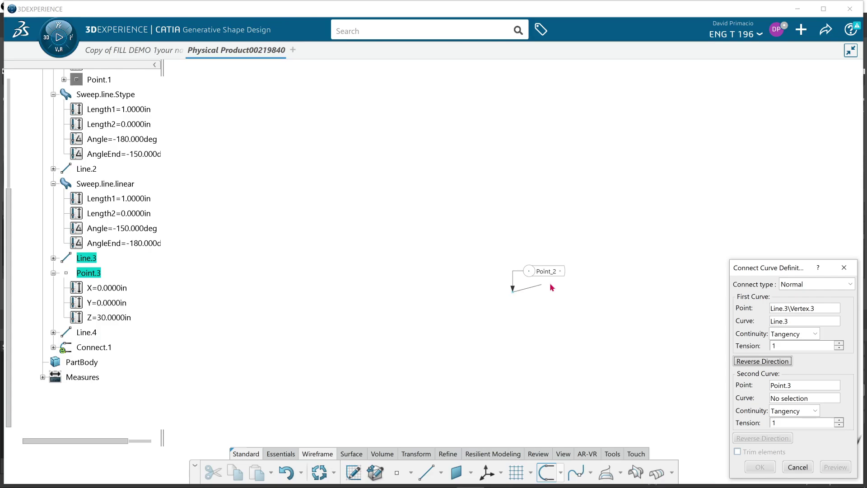
pyautogui.moveTo(534, 370); pyautogui.dragTo(529, 417, button='middle')
pyautogui.moveTo(509, 341); pyautogui.dragTo(557, 197, button='middle')
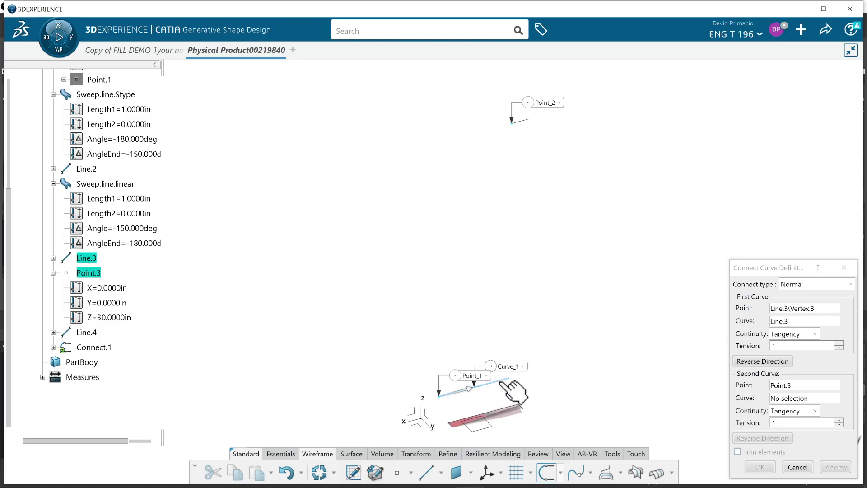
# Try Line.3 as the connect curve's second curve and reverse its direction.
pyautogui.click(507, 380)
pyautogui.click(511, 299)
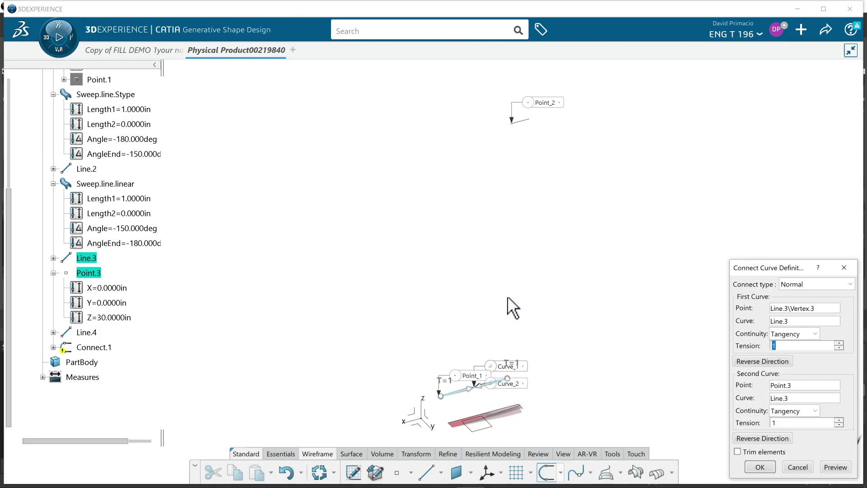
pyautogui.click(475, 392)
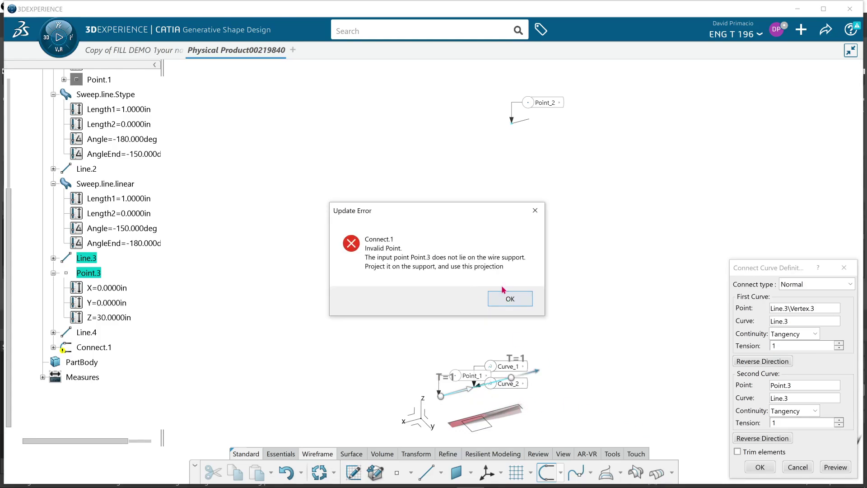
pyautogui.click(508, 298)
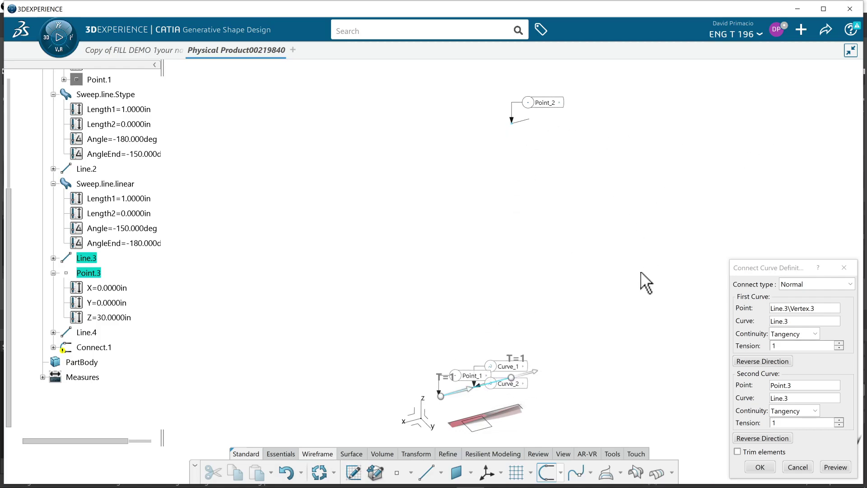
# Replace the connect curve's second curve with Line.4 and create the curve.
pyautogui.click(782, 398)
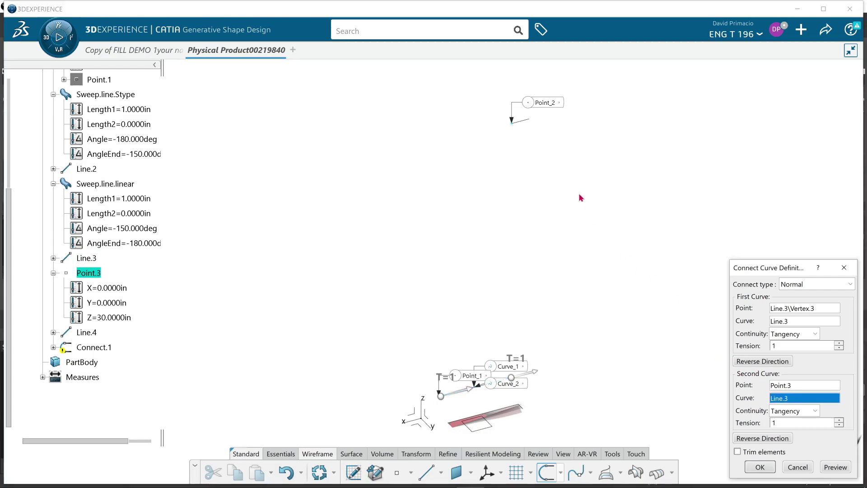
pyautogui.click(526, 120)
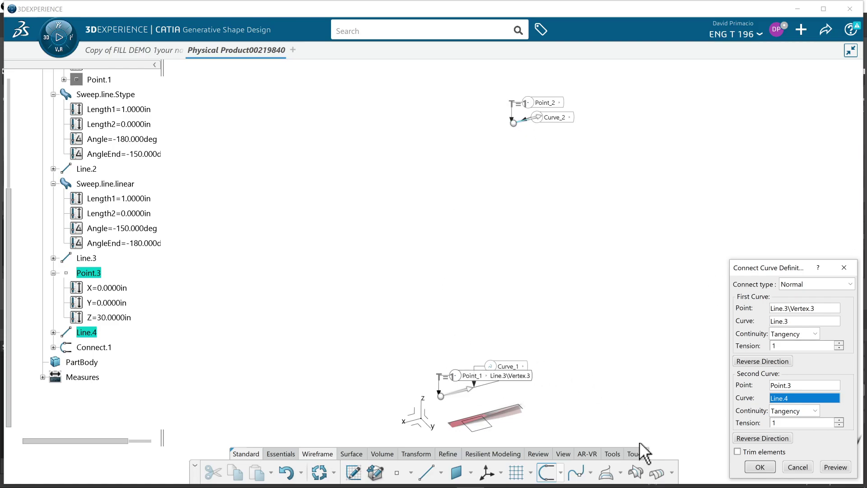
pyautogui.click(760, 467)
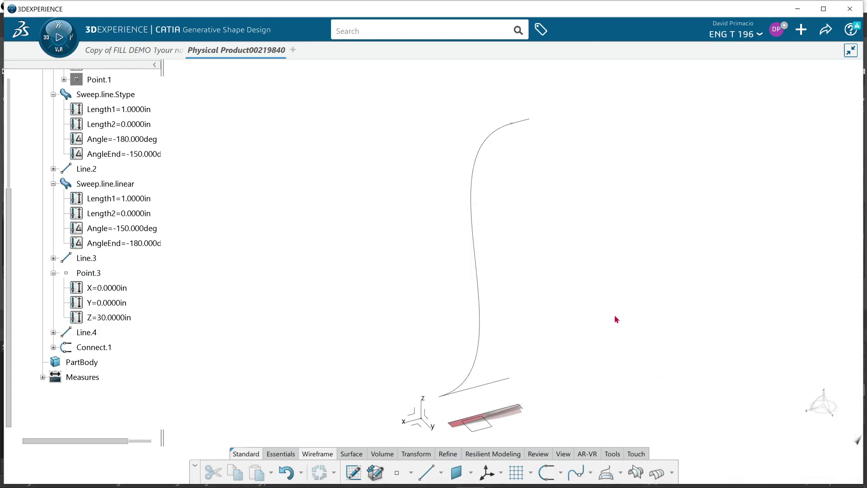
pyautogui.moveTo(512, 365); pyautogui.dragTo(484, 351, button='middle')
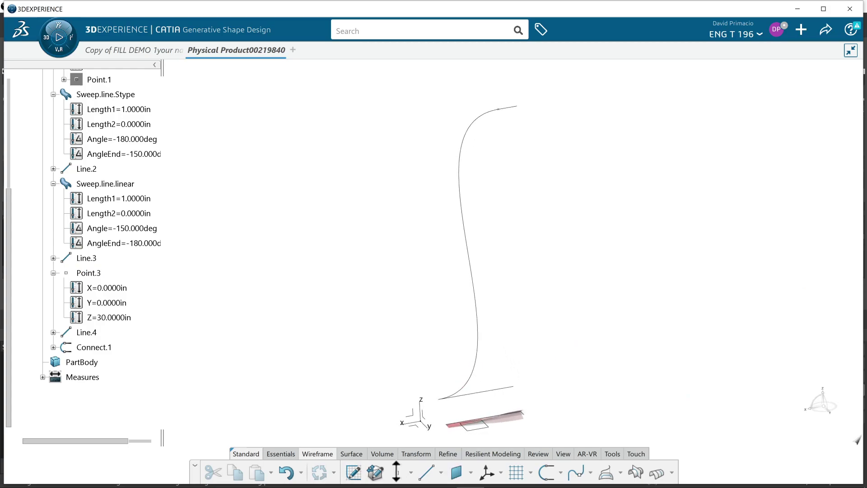
# Orient the model to the predefined right view and frame the connect curve with its lower line.
pyautogui.click(561, 454)
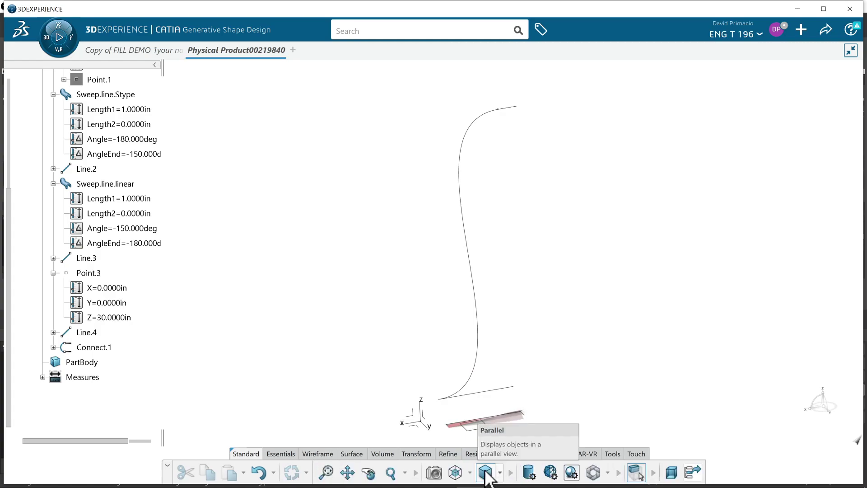
pyautogui.click(469, 473)
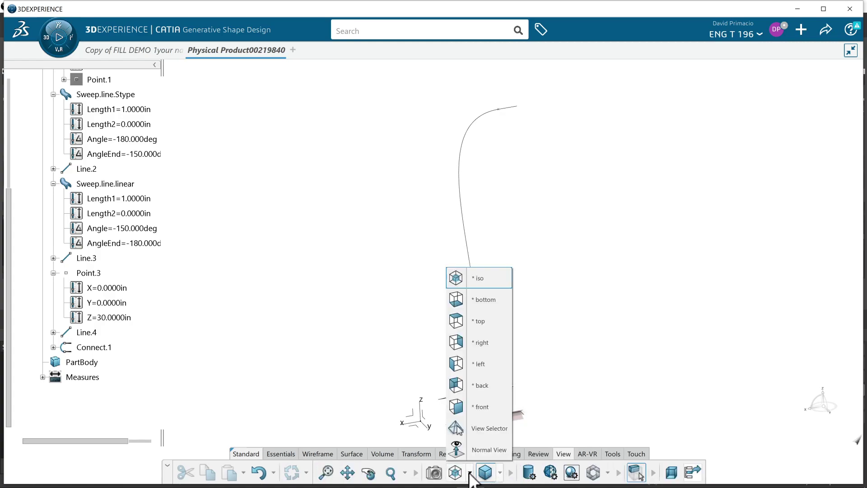
pyautogui.click(486, 345)
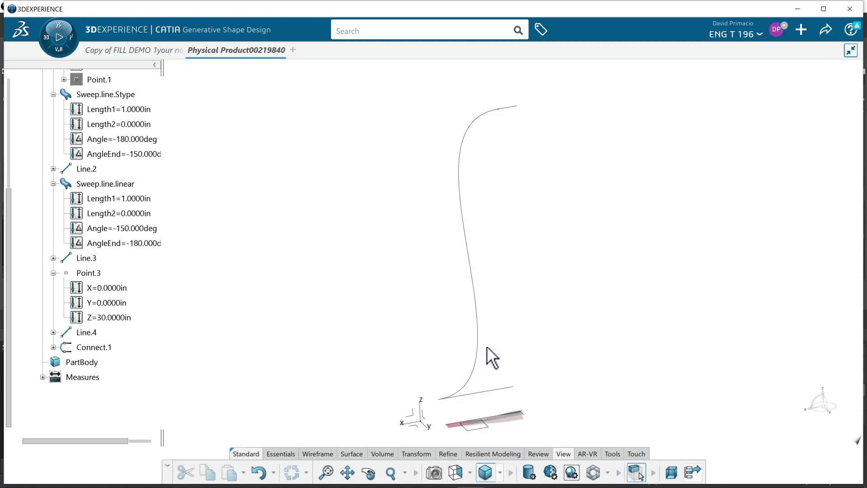
pyautogui.moveTo(583, 346); pyautogui.dragTo(562, 298, button='middle')
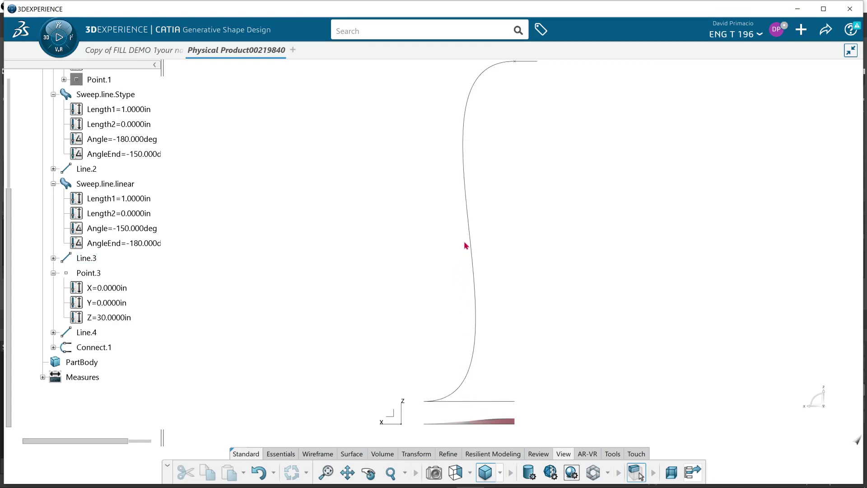
pyautogui.moveTo(503, 368); pyautogui.dragTo(505, 385, button='middle')
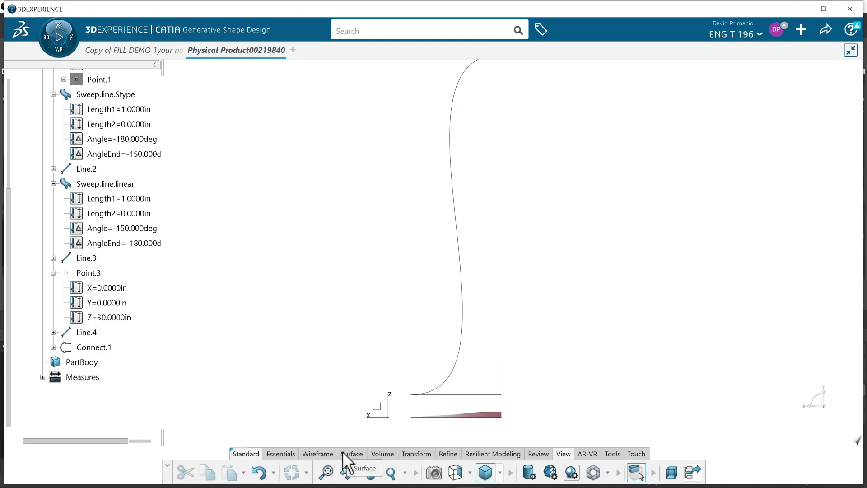
pyautogui.click(320, 453)
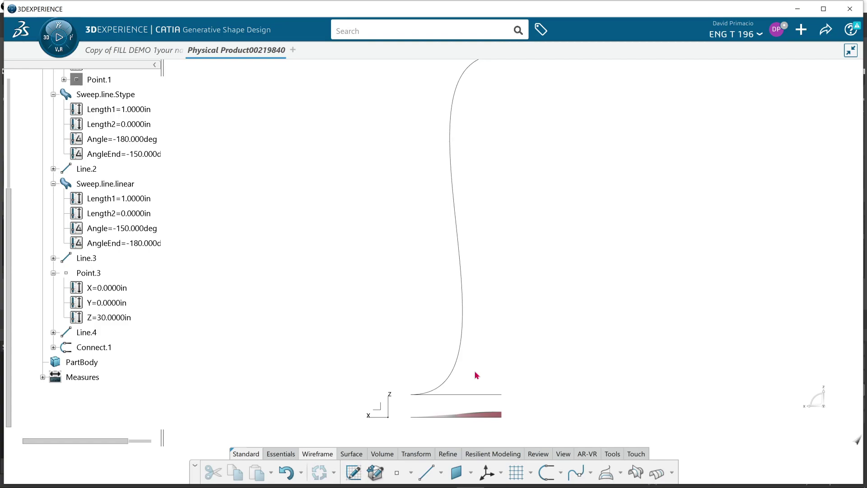
pyautogui.click(442, 473)
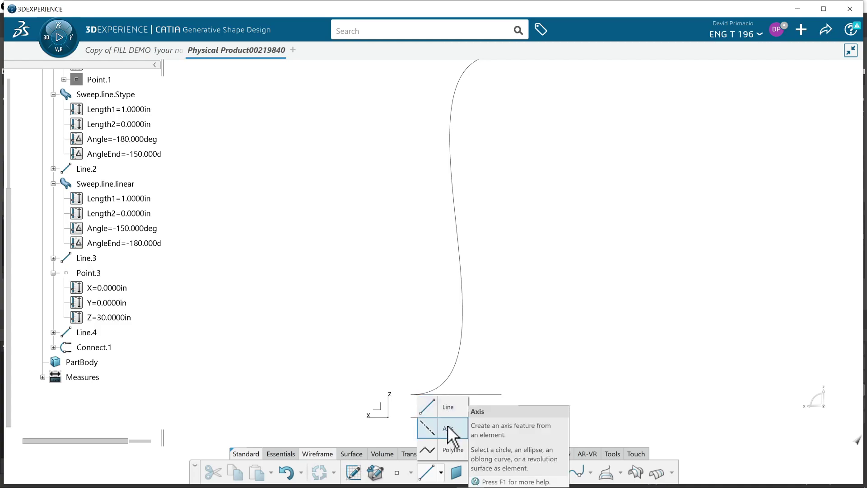
pyautogui.click(461, 425)
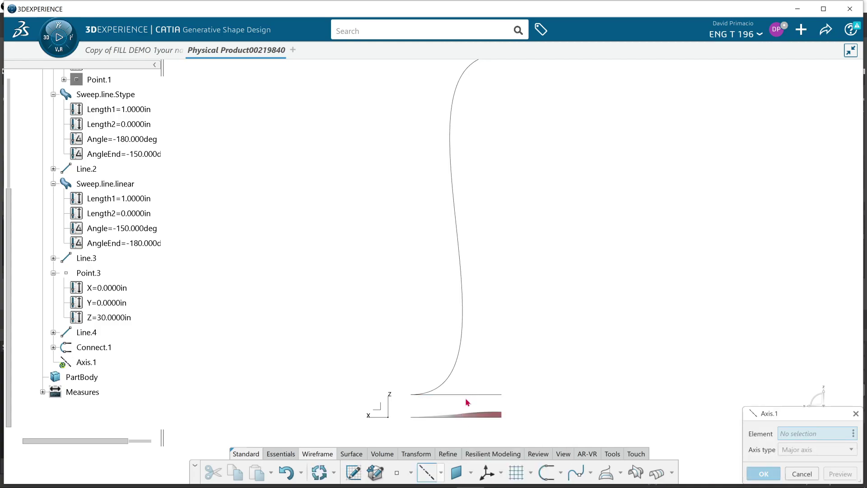
pyautogui.click(482, 410)
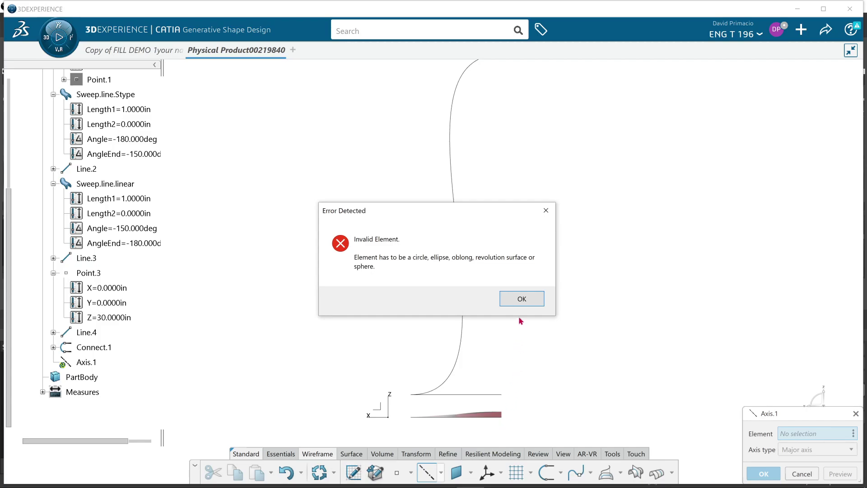
pyautogui.click(521, 299)
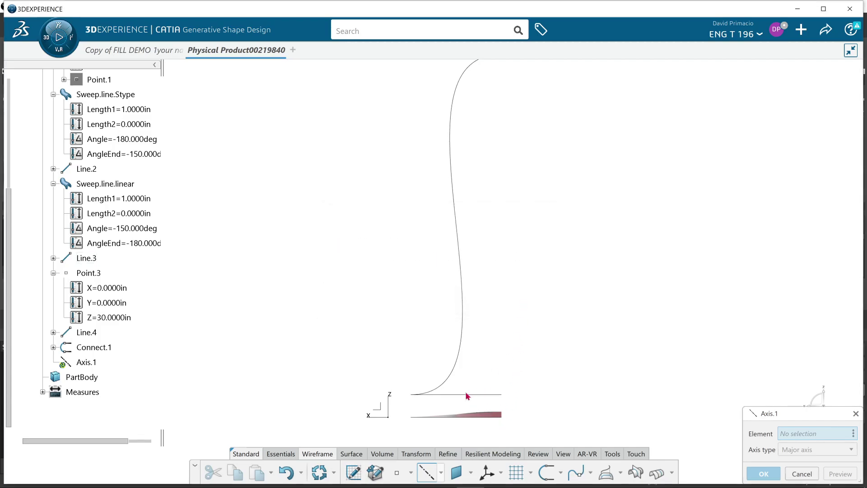
pyautogui.click(486, 409)
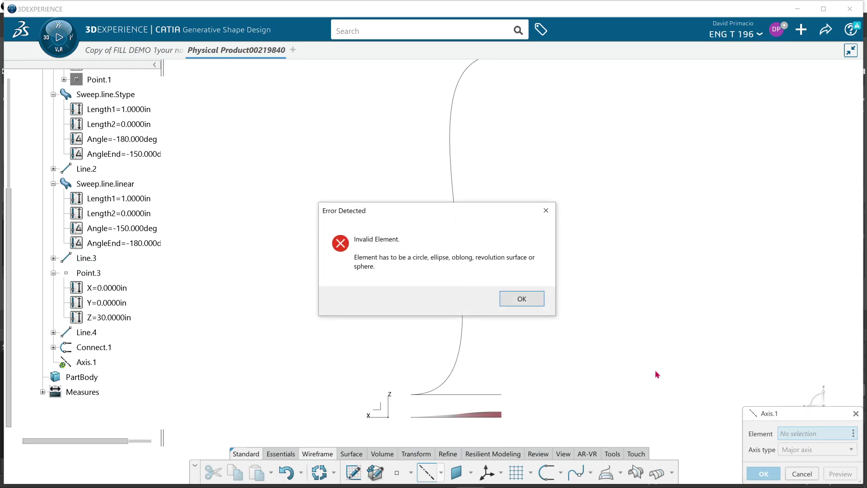
pyautogui.click(542, 300)
pyautogui.click(856, 414)
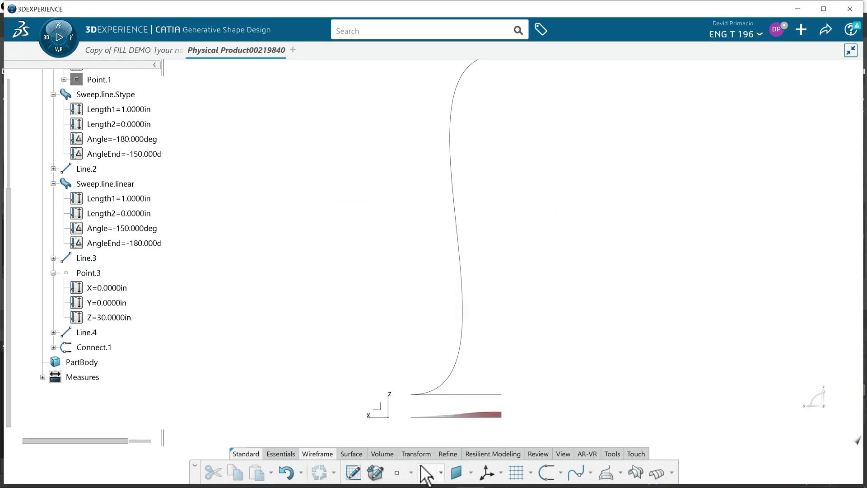
pyautogui.click(440, 472)
pyautogui.click(431, 409)
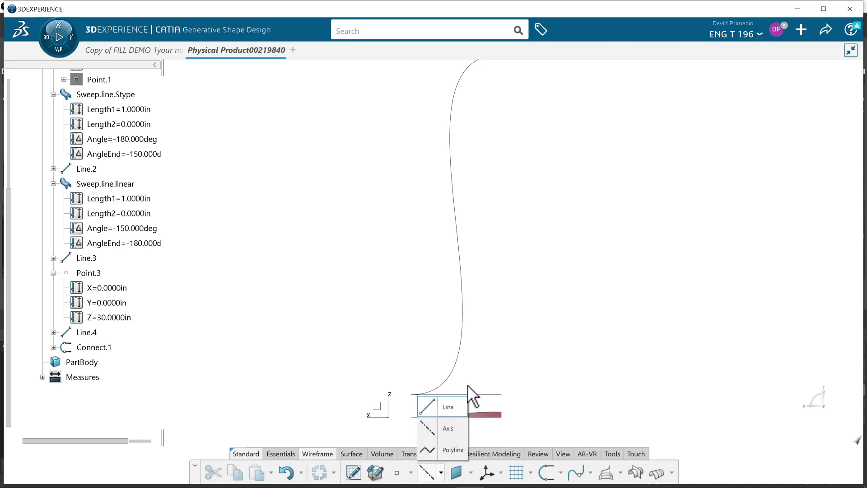
pyautogui.click(533, 382)
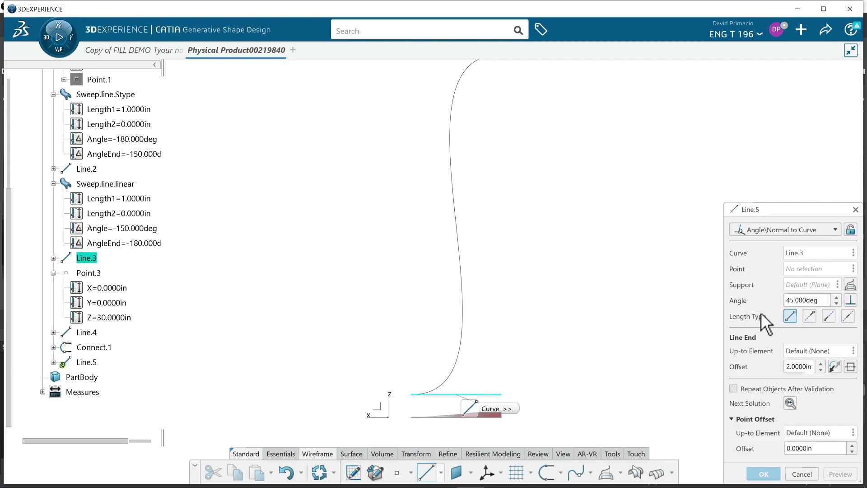
pyautogui.click(792, 285)
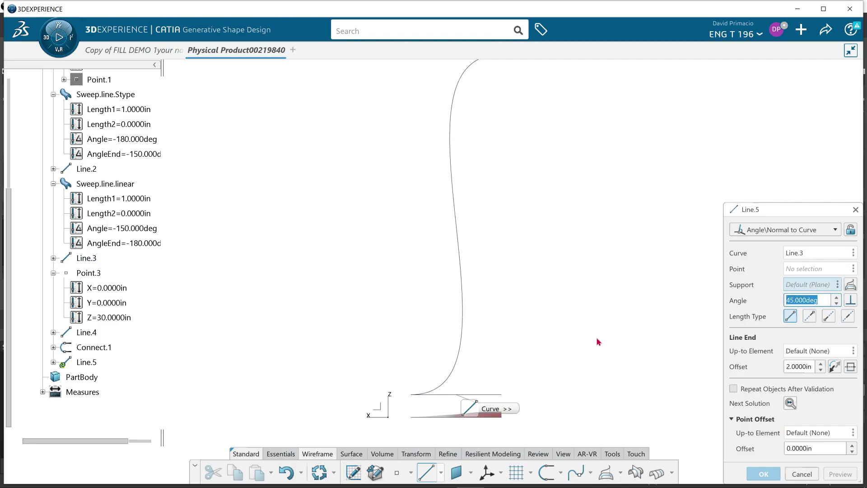
pyautogui.click(387, 408)
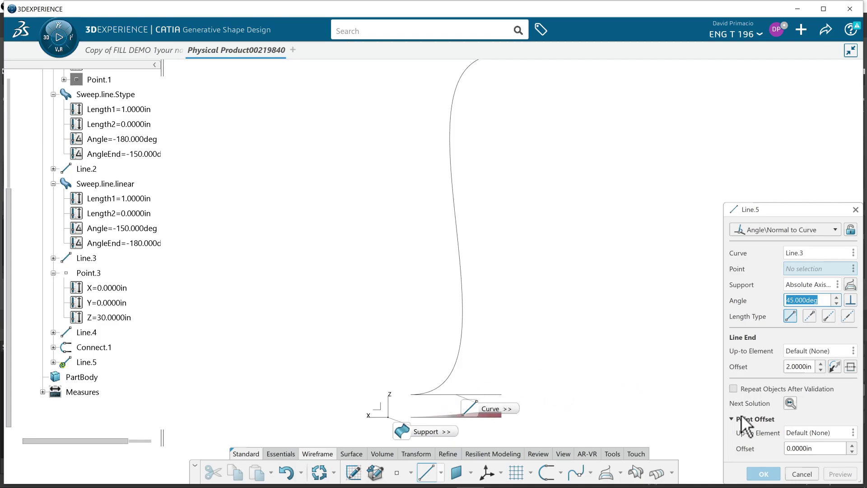
pyautogui.click(801, 474)
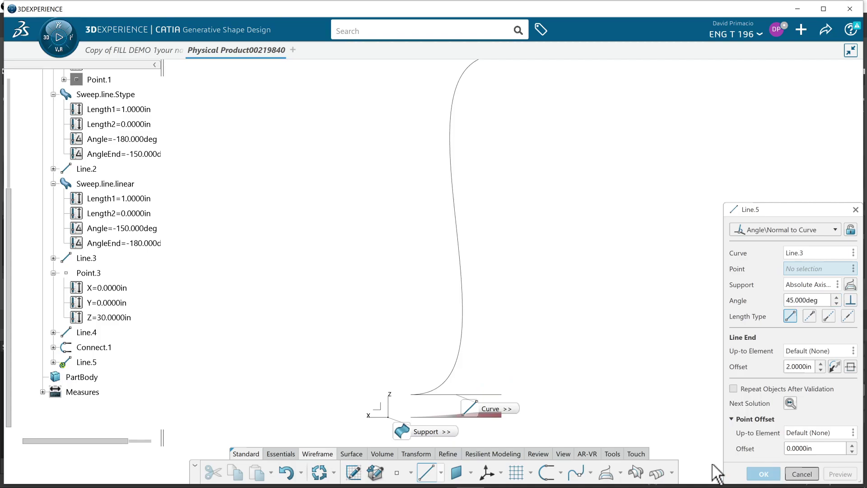
# Create a points repetition with 4 instances along Line.3 and expand it in the tree.
pyautogui.click(410, 473)
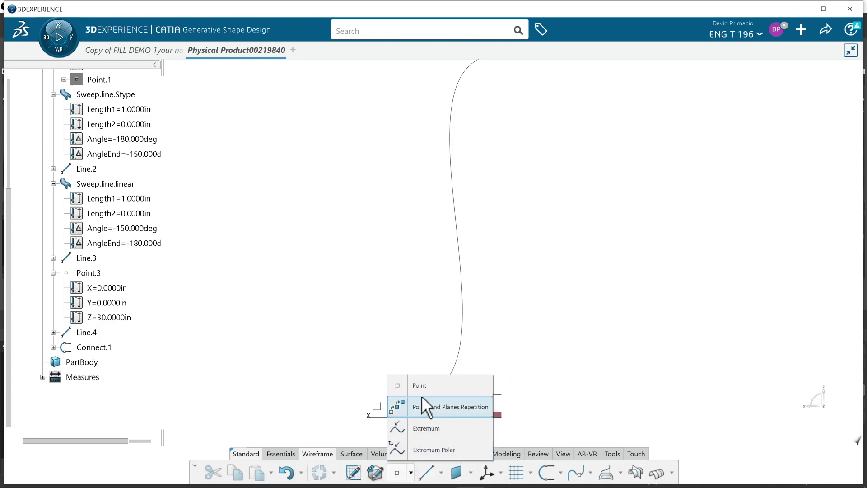
pyautogui.click(429, 409)
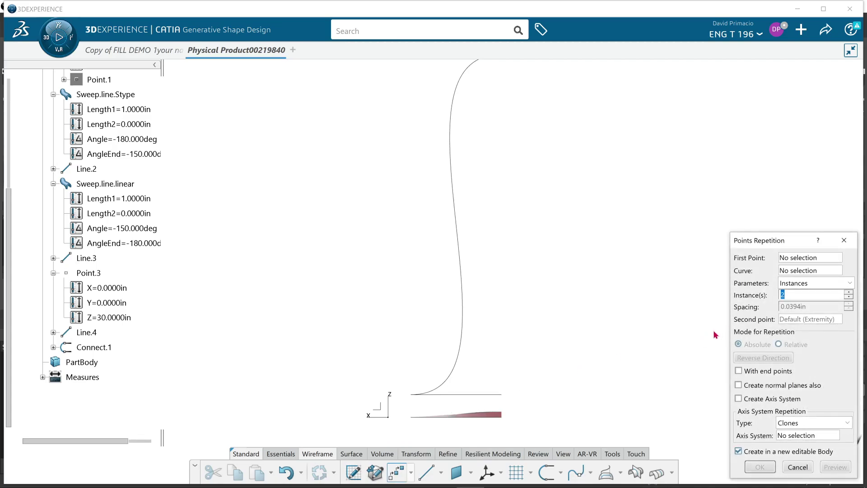
pyautogui.click(467, 395)
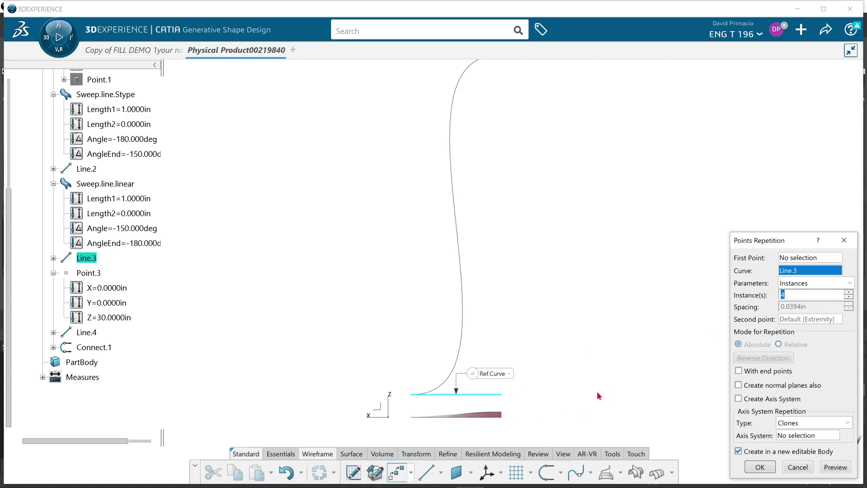
pyautogui.click(759, 468)
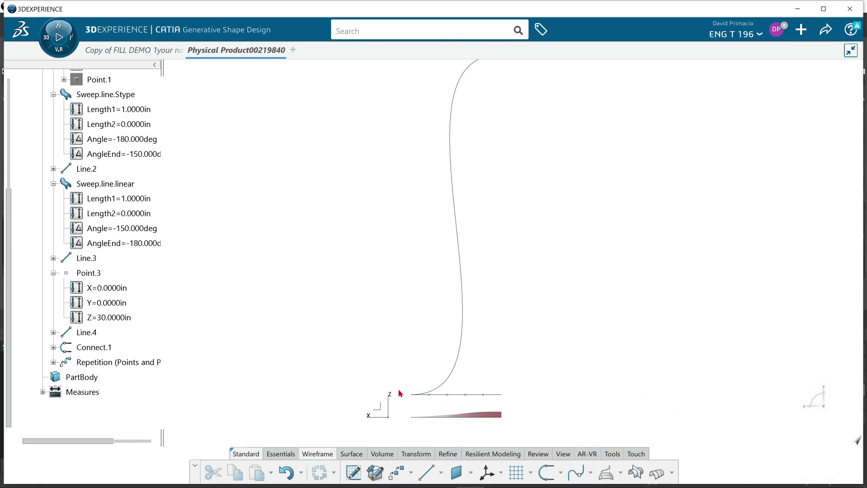
pyautogui.click(54, 362)
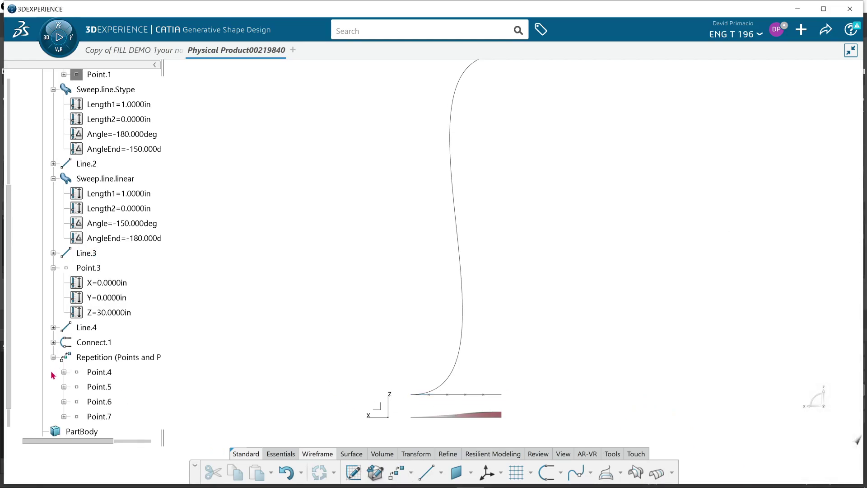
# Create a point-direction line from Point.4 along the Z axis with a 30 in end offset.
pyautogui.click(426, 472)
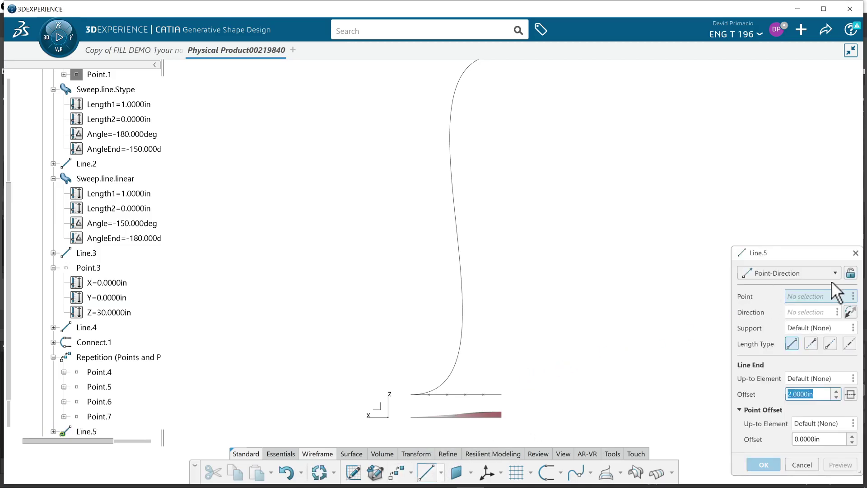
pyautogui.click(110, 372)
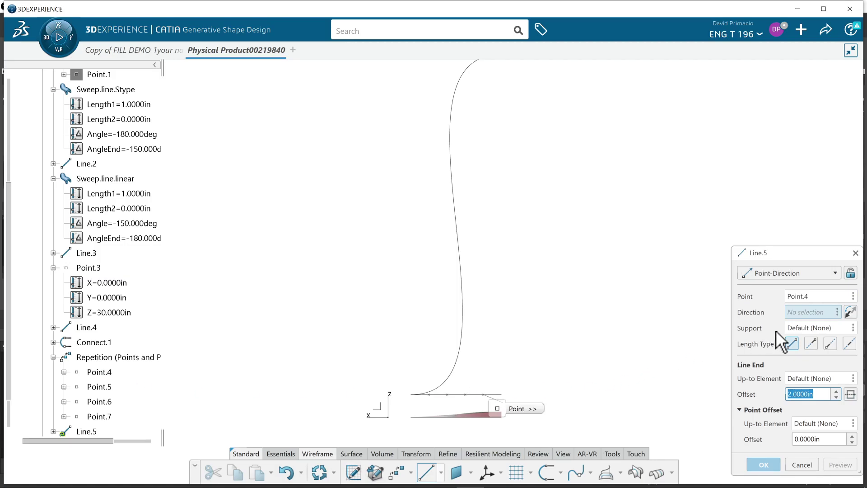
pyautogui.rightClick(802, 311)
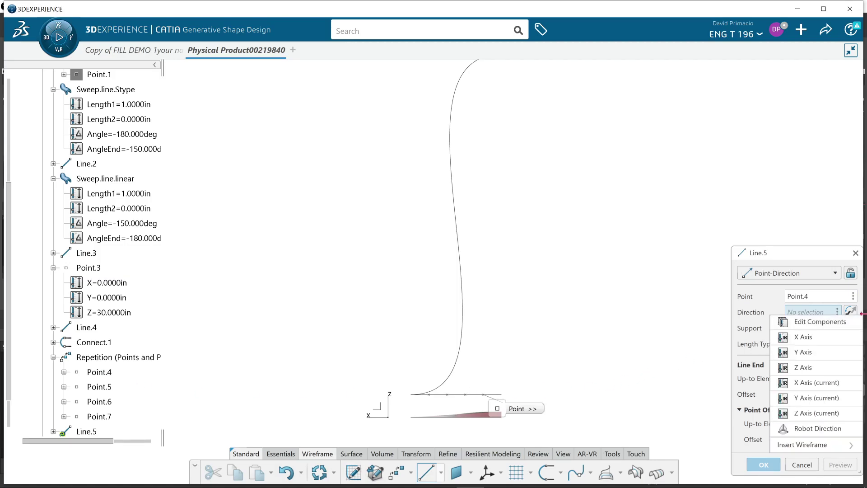
pyautogui.click(796, 367)
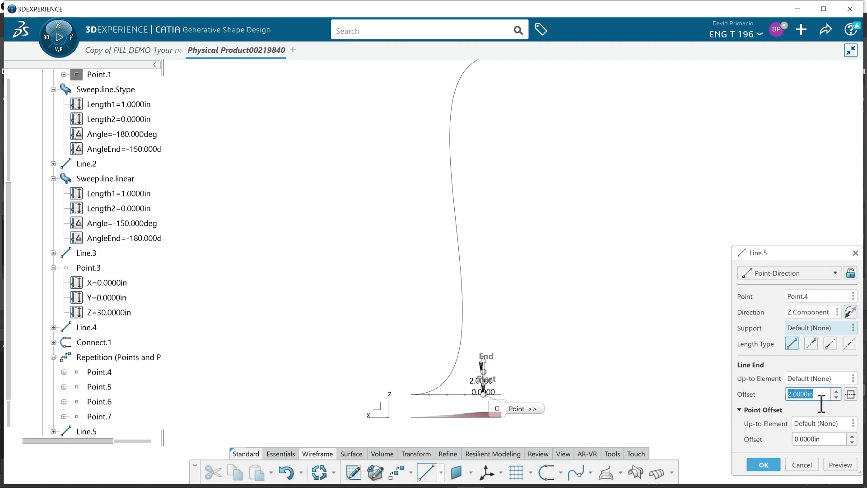
pyautogui.write('300')
pyautogui.press('BackSpace')
pyautogui.press('Return')
pyautogui.moveTo(545, 305); pyautogui.dragTo(528, 378, button='middle')
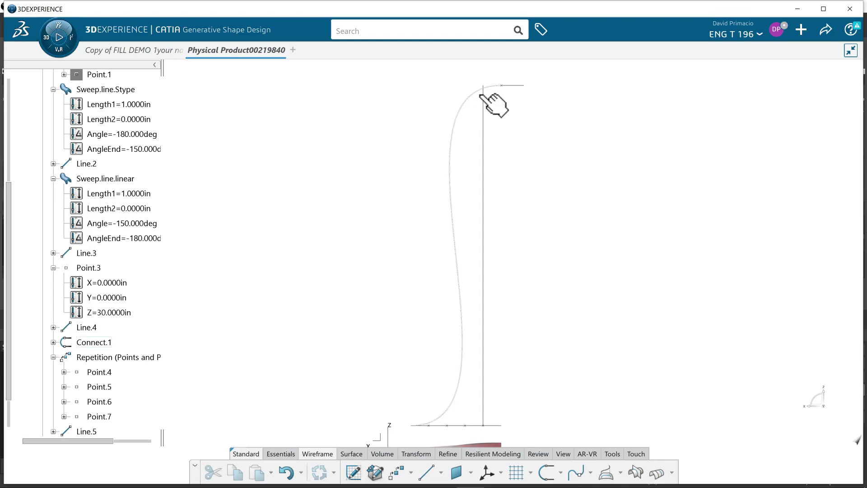
# Create a 30 in point-direction line from Point.5, using Line.5 as its direction.
pyautogui.click(427, 473)
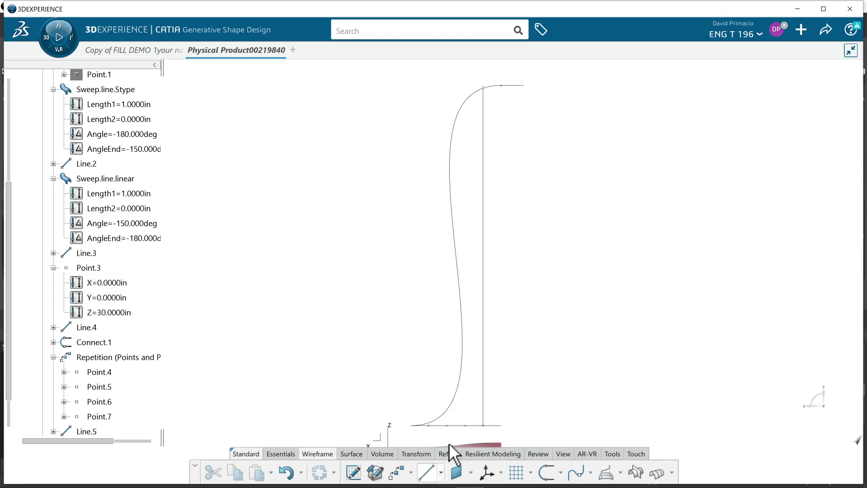
pyautogui.click(466, 425)
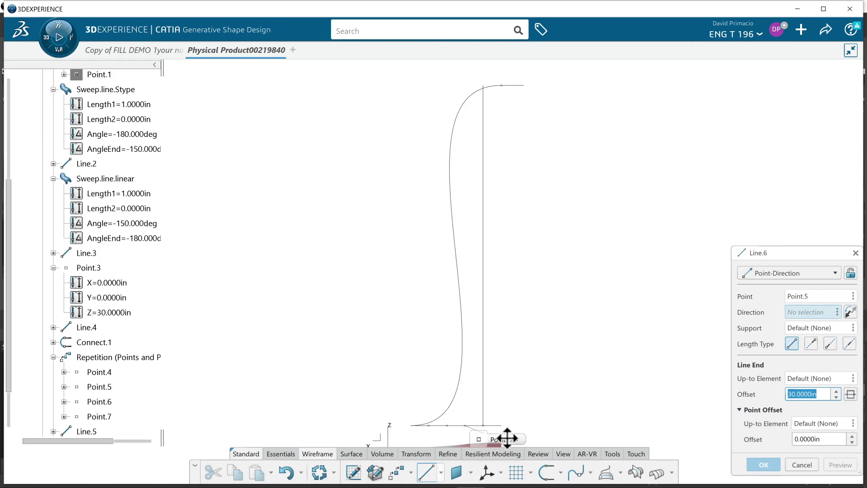
pyautogui.click(484, 328)
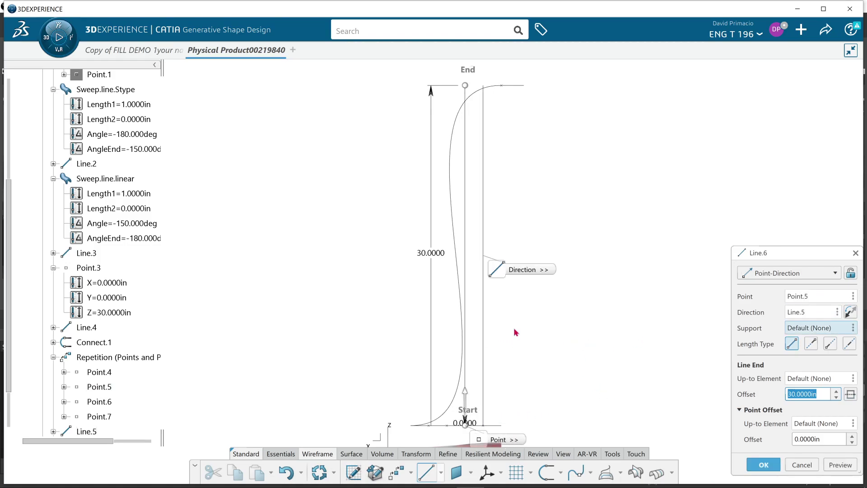
pyautogui.click(766, 459)
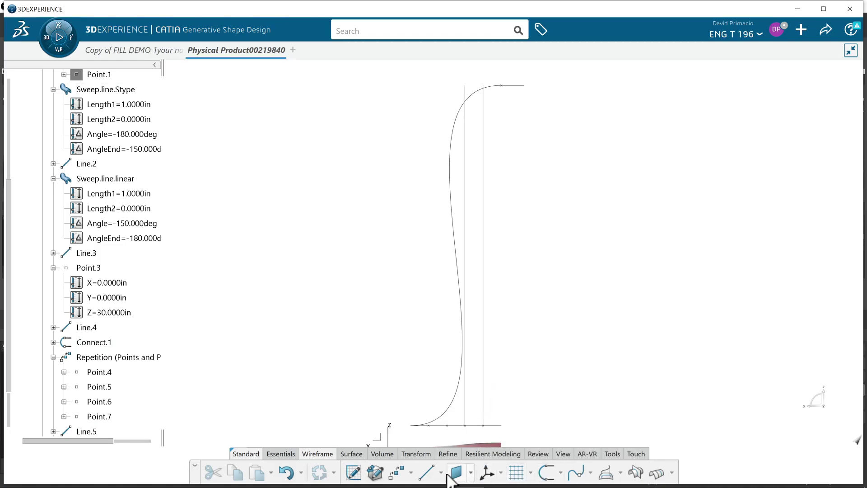
# Create a 30 in point-direction line from Point.6, using Line.6 as its direction.
pyautogui.click(427, 473)
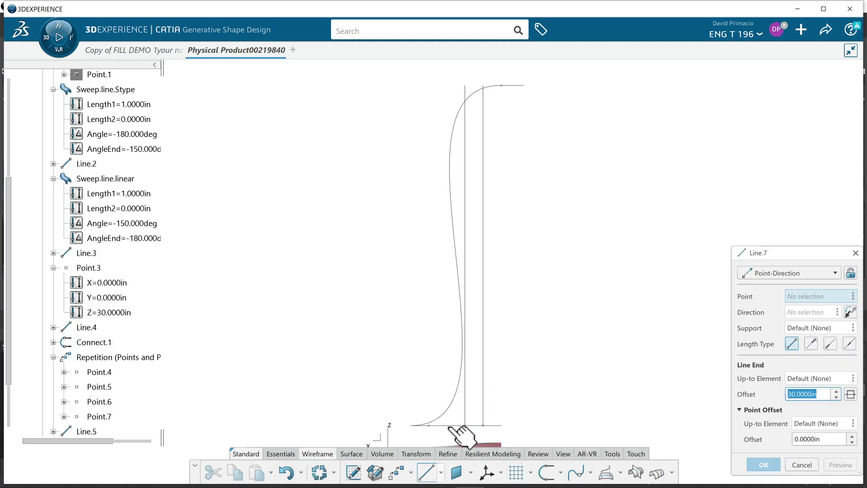
pyautogui.click(449, 426)
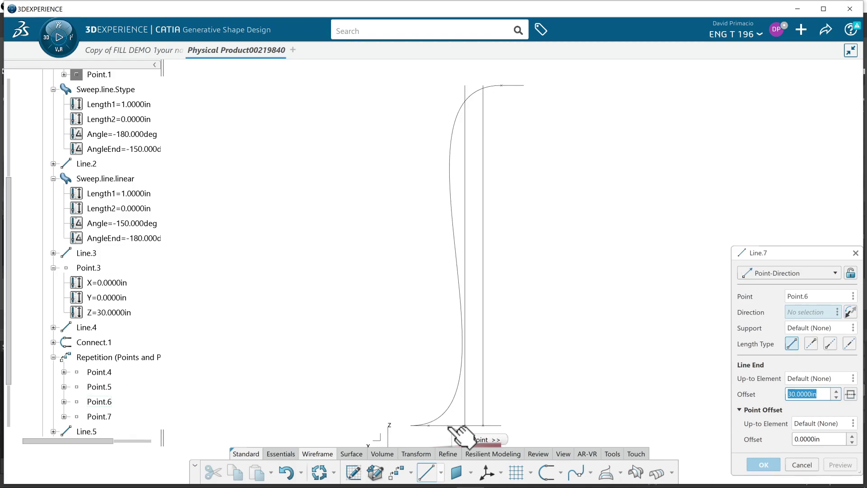
pyautogui.click(466, 411)
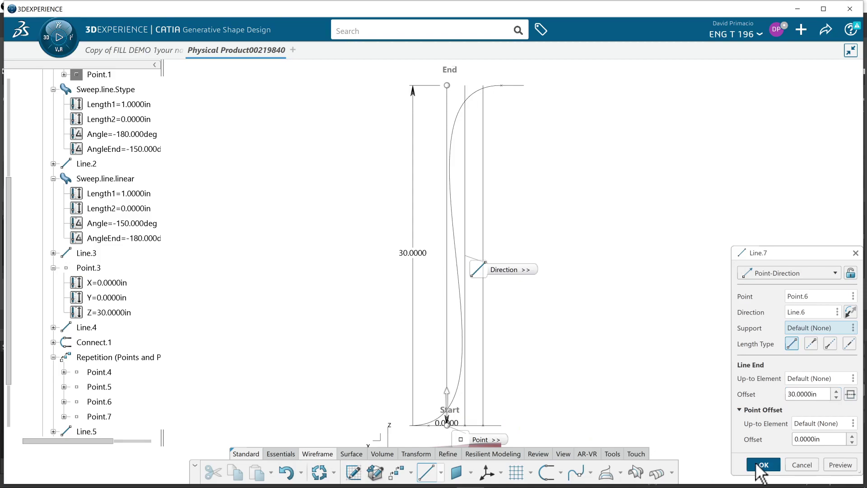
pyautogui.click(761, 466)
pyautogui.moveTo(518, 335); pyautogui.dragTo(522, 326, button='middle')
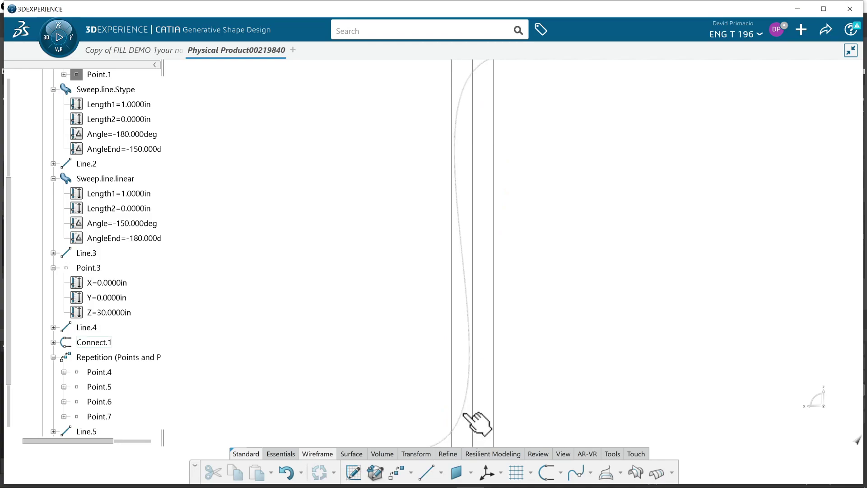
# Create a law with Line.3 as the reference and Connect.1 as the definition.
pyautogui.moveTo(493, 349); pyautogui.dragTo(494, 382, button='middle')
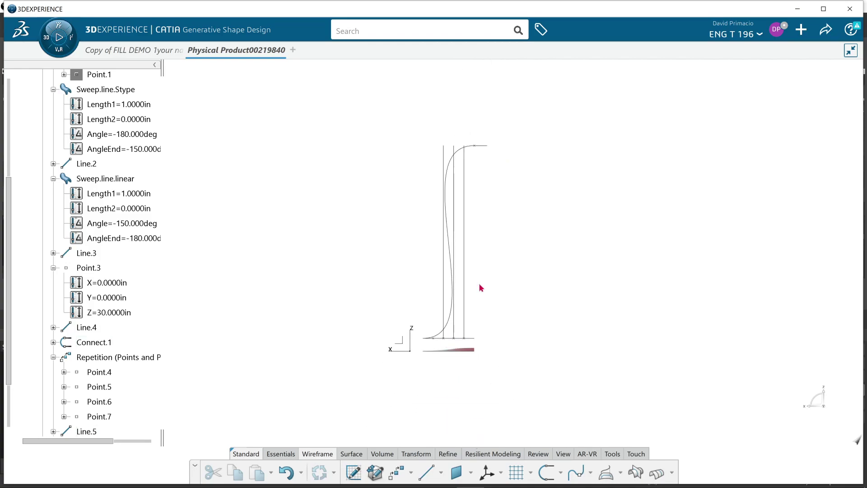
pyautogui.moveTo(334, 361); pyautogui.dragTo(411, 435, button='middle')
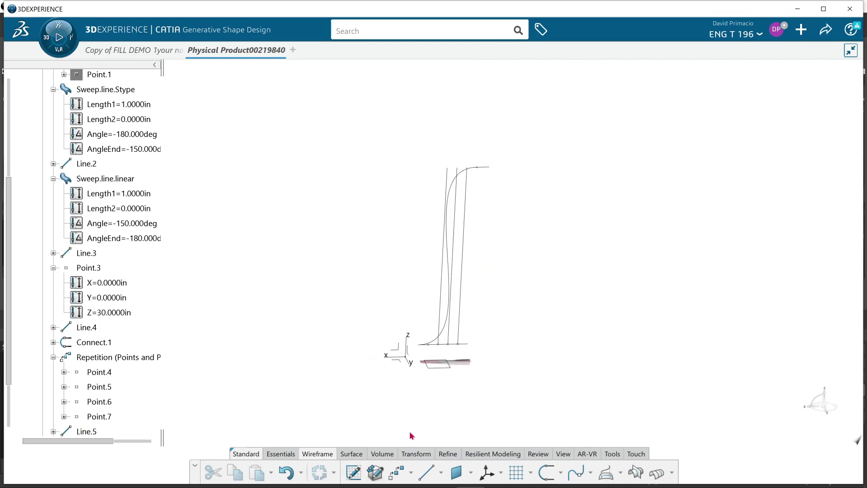
pyautogui.click(350, 452)
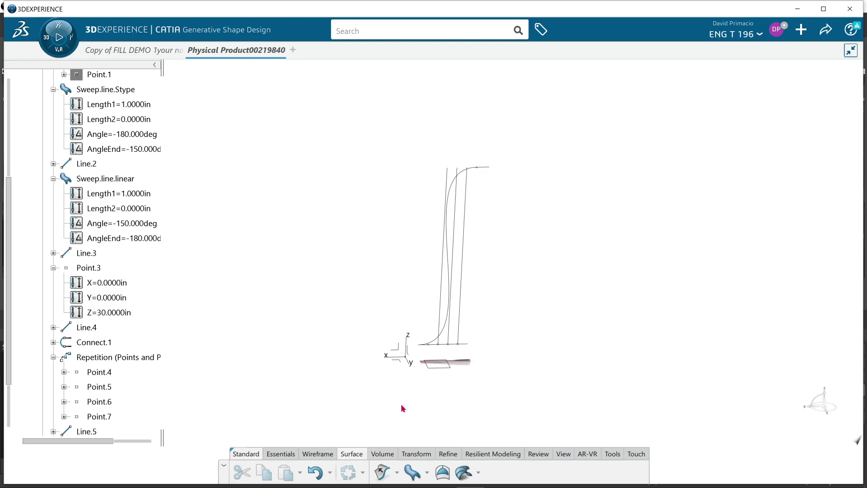
pyautogui.click(390, 451)
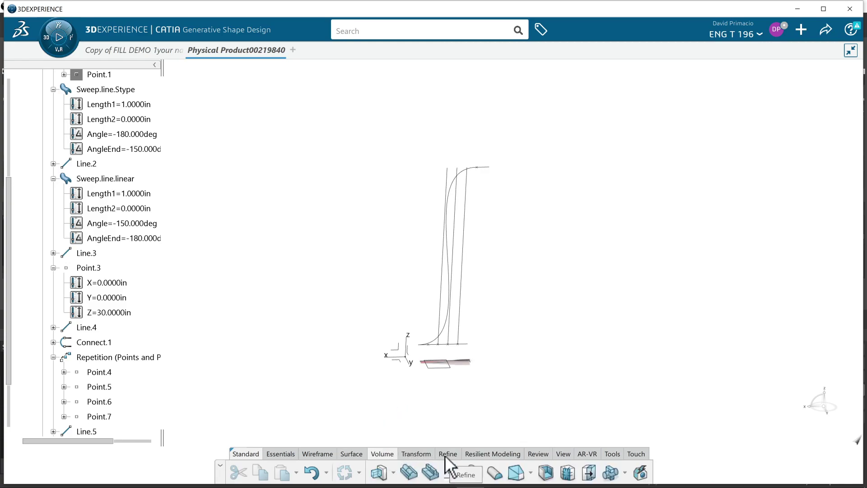
pyautogui.click(419, 452)
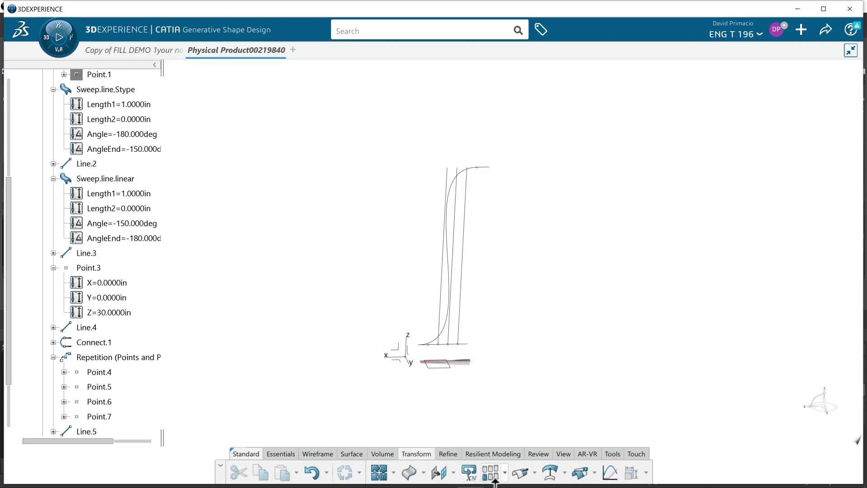
pyautogui.click(610, 473)
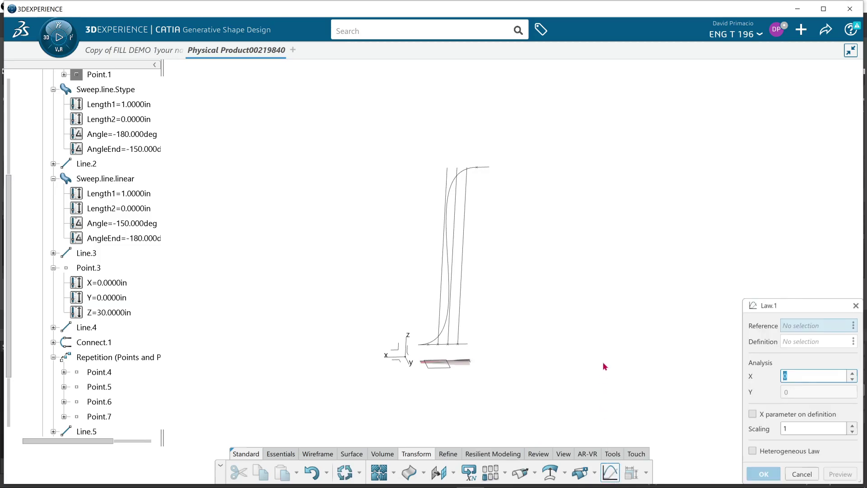
pyautogui.moveTo(569, 361); pyautogui.dragTo(571, 335, button='middle')
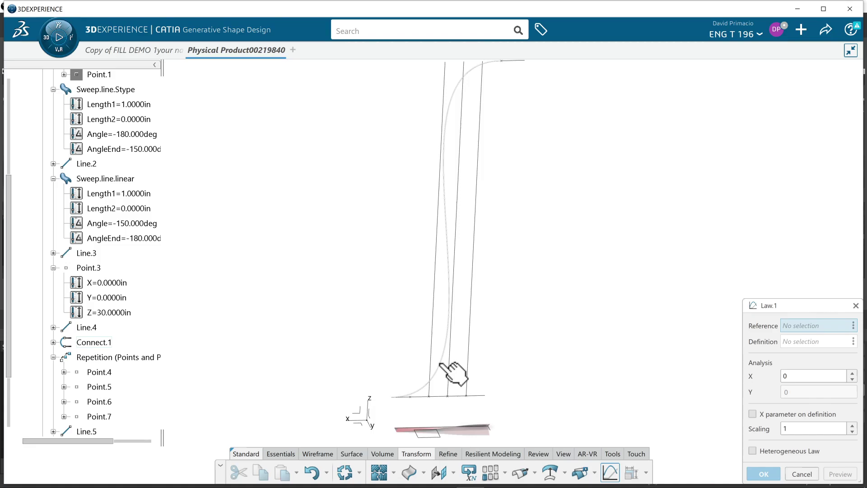
pyautogui.click(478, 396)
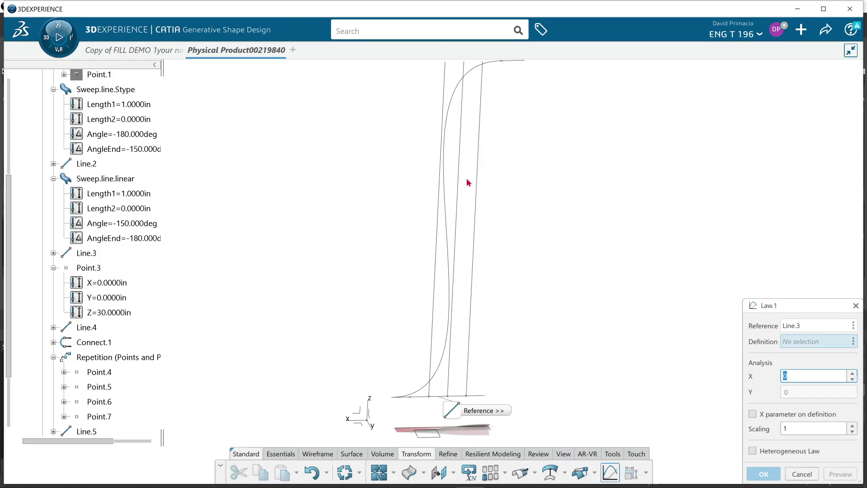
pyautogui.click(446, 214)
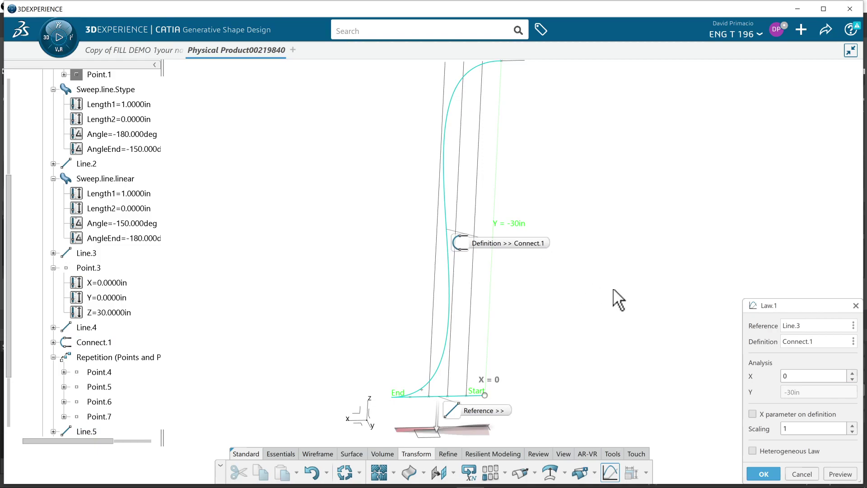
pyautogui.click(764, 474)
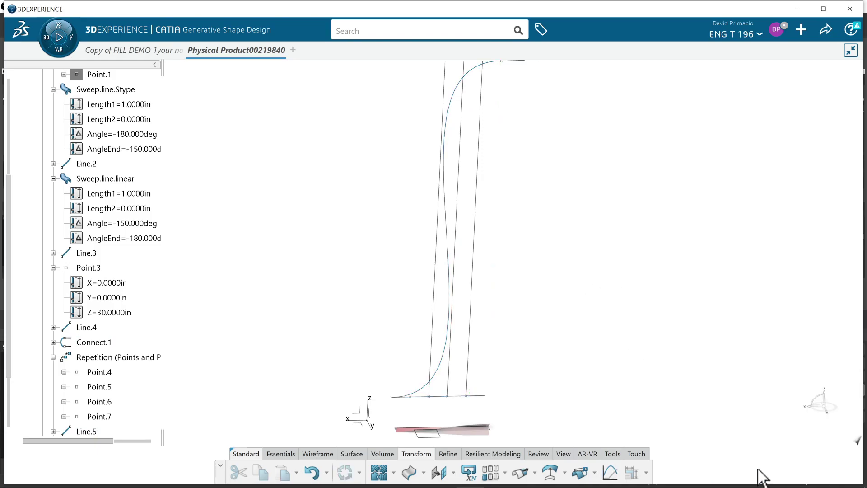
# Start a linear swept surface with reference surface, and hide Sweep.line.Stype and Sweep.line.linear.
pyautogui.moveTo(494, 312); pyautogui.dragTo(508, 358, button='middle')
pyautogui.scroll(-1, 51, 394)
pyautogui.scroll(-2, 53, 396)
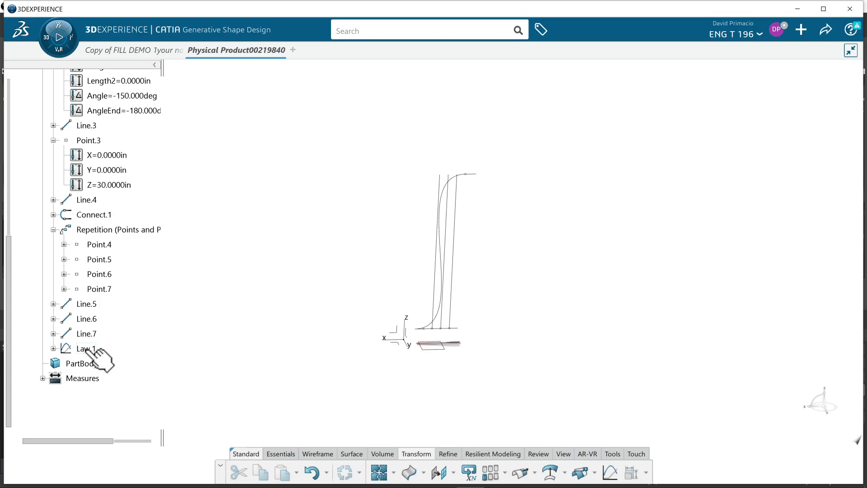
pyautogui.click(339, 455)
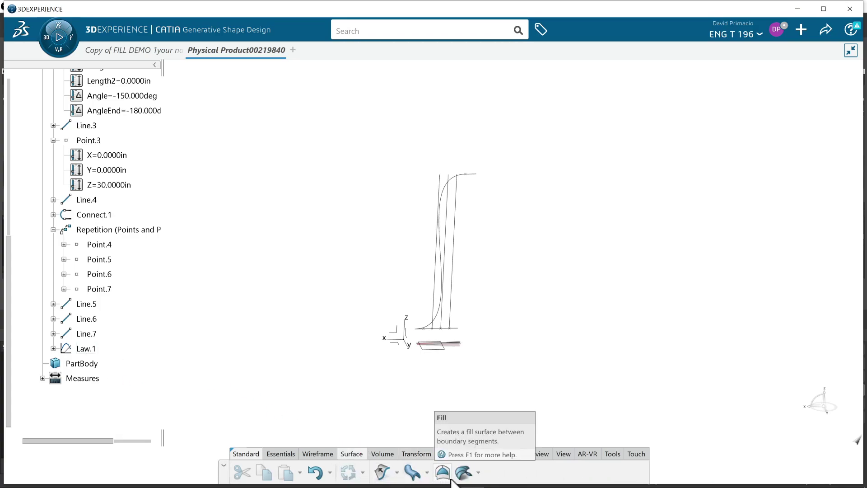
pyautogui.click(412, 472)
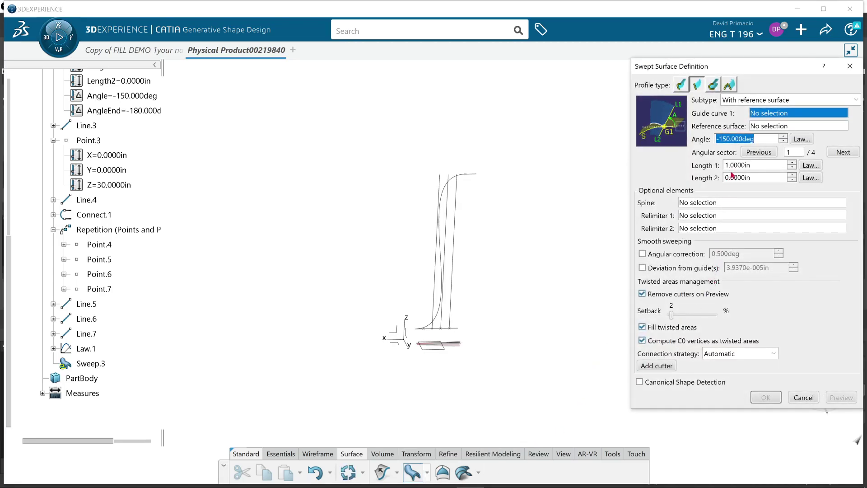
pyautogui.moveTo(446, 381); pyautogui.dragTo(410, 385, button='middle')
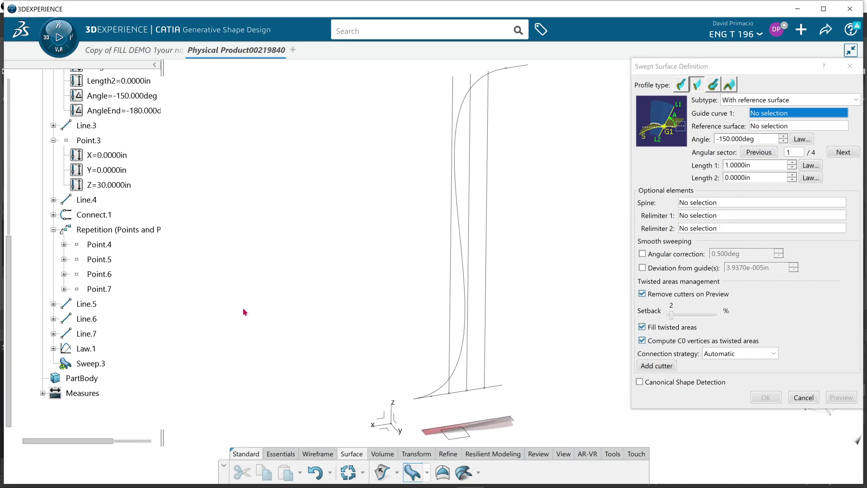
pyautogui.moveTo(244, 312); pyautogui.dragTo(226, 249, button='middle')
pyautogui.scroll(3, 26, 250)
pyautogui.scroll(2, 27, 251)
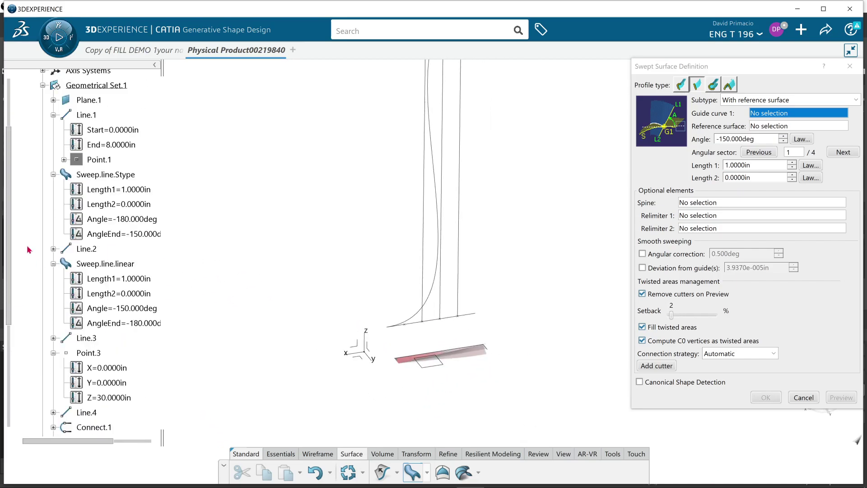
pyautogui.rightClick(96, 175)
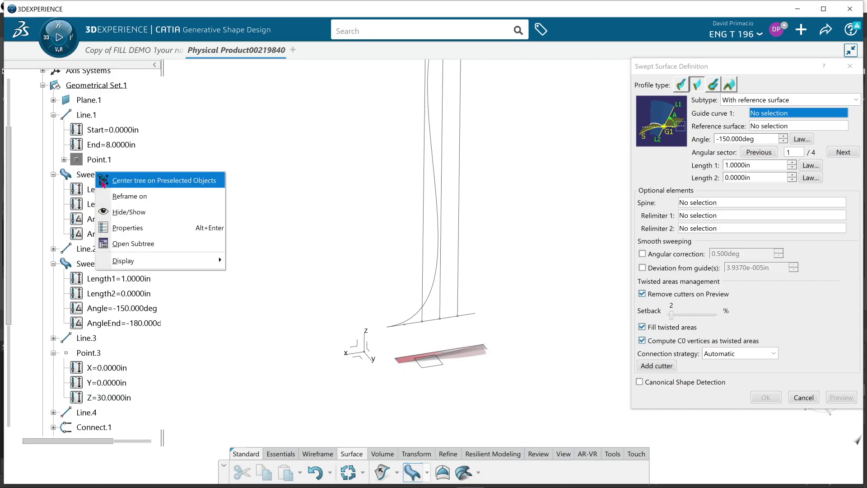
pyautogui.click(123, 212)
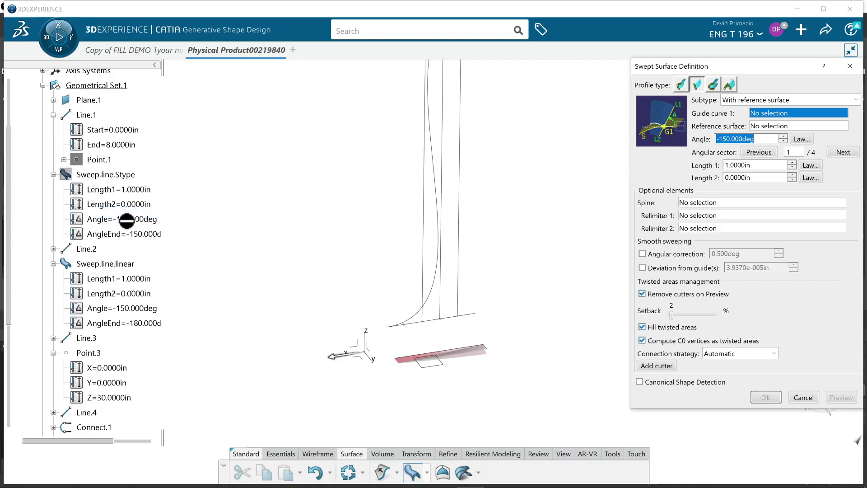
pyautogui.rightClick(107, 266)
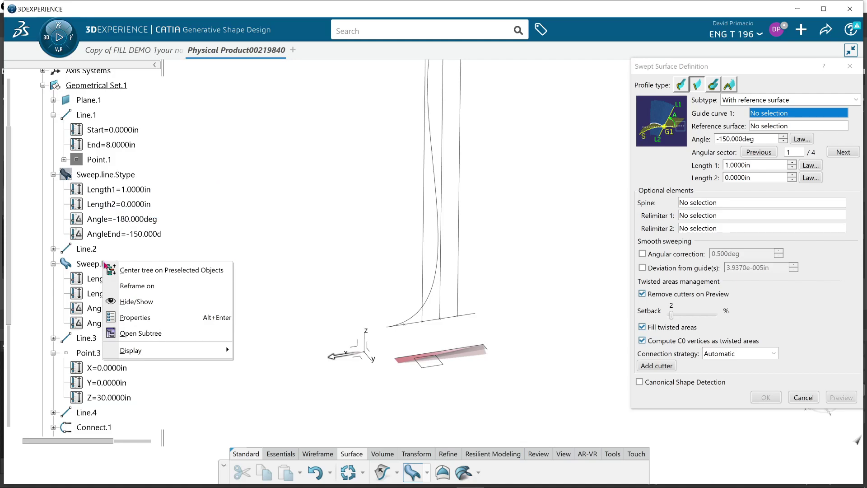
pyautogui.click(131, 300)
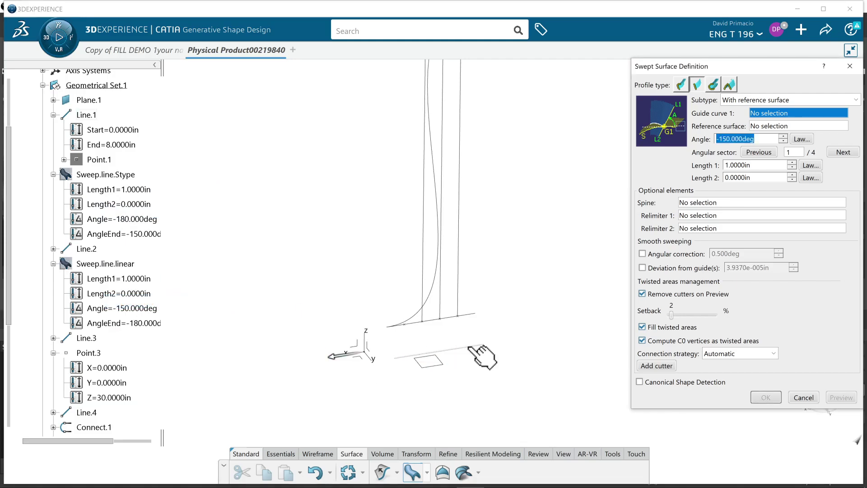
# Try a sweep with guide curve Line.1 and reference surface Plane.1, using an Advanced angle law with Law.1 as its law element.
pyautogui.click(469, 346)
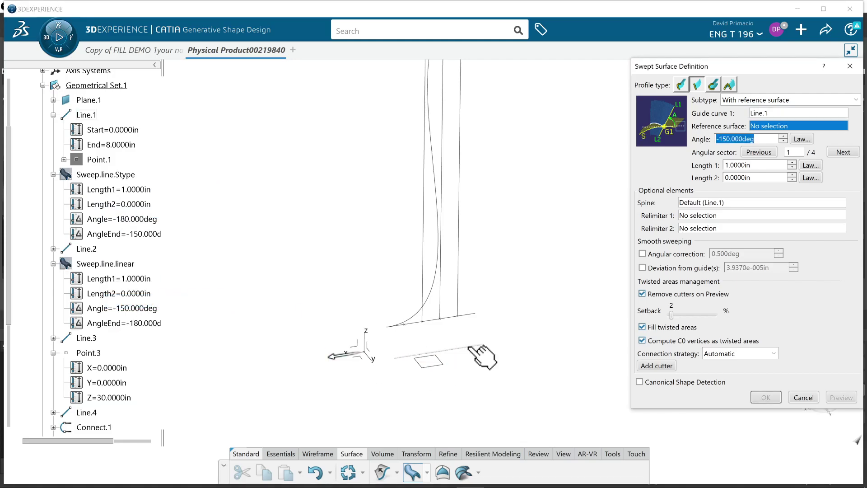
pyautogui.click(442, 363)
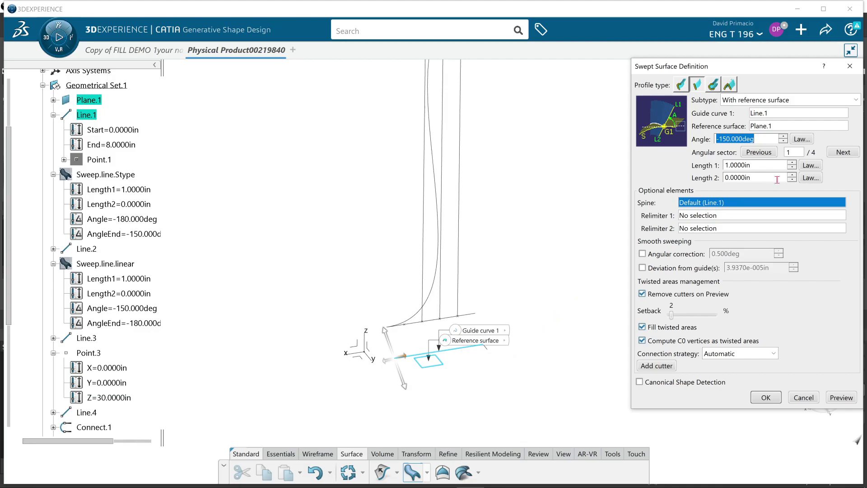
pyautogui.click(802, 139)
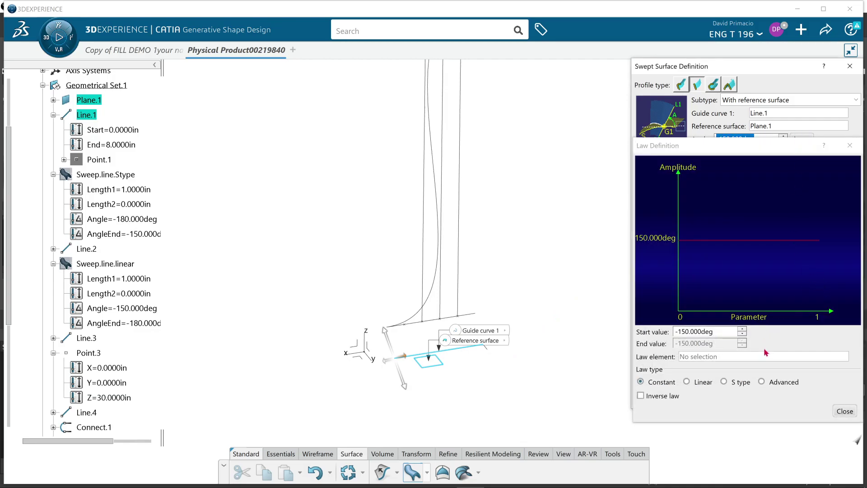
pyautogui.click(761, 382)
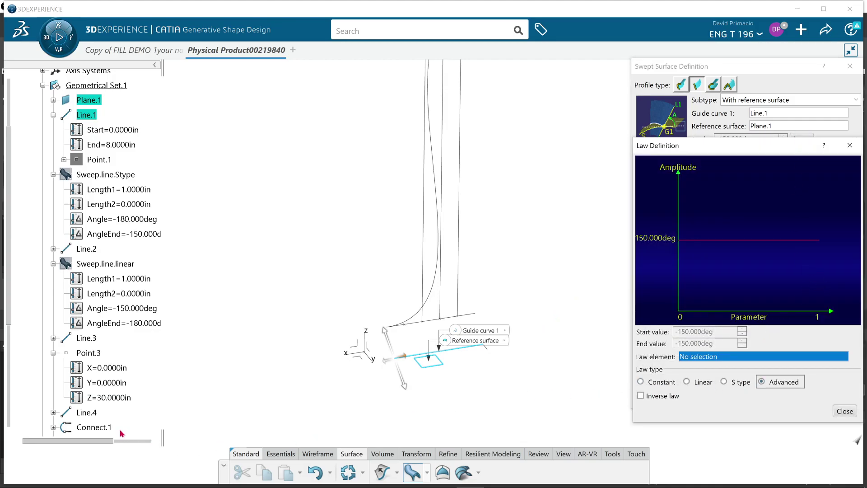
pyautogui.scroll(-3, 117, 421)
pyautogui.scroll(-3, 116, 418)
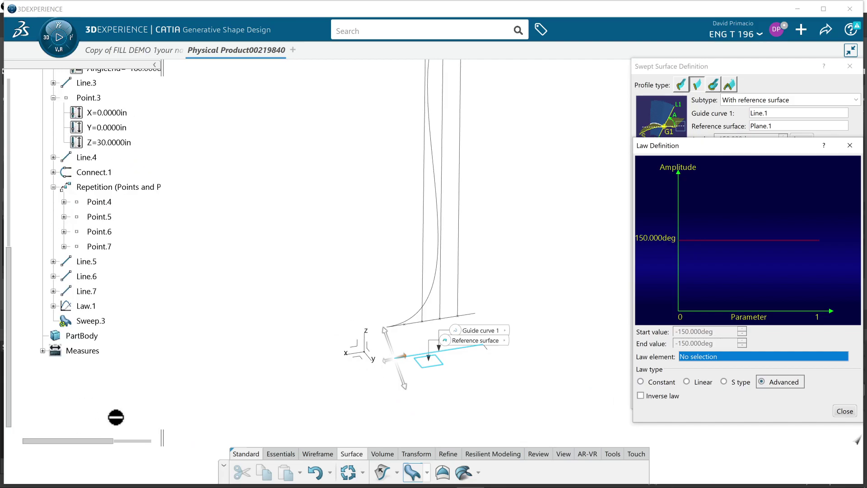
pyautogui.click(99, 309)
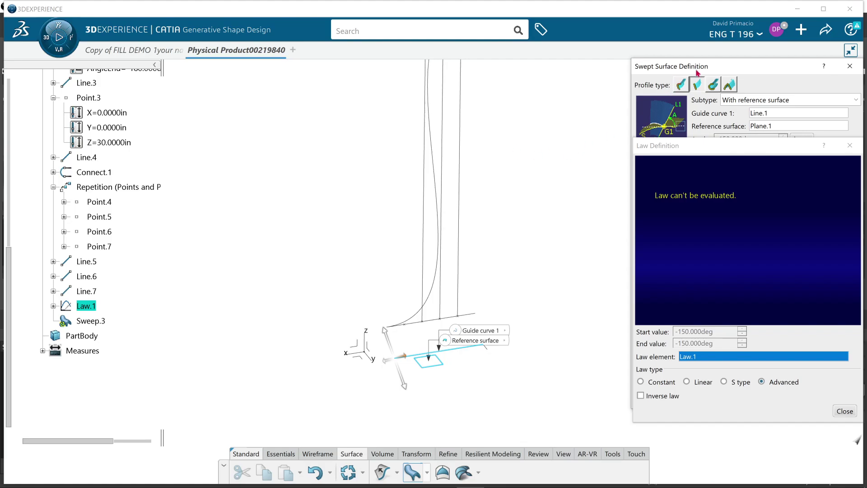
# Inspect how Connect.1 runs relative to Line.3 and the vertical lines, and cancel the swept surface.
pyautogui.moveTo(699, 71); pyautogui.dragTo(682, 83)
pyautogui.moveTo(720, 146); pyautogui.dragTo(633, 105)
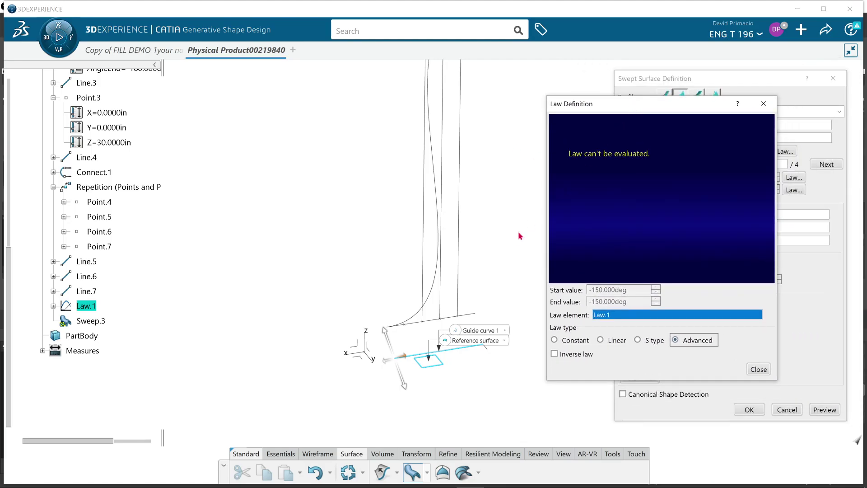
pyautogui.moveTo(468, 313); pyautogui.dragTo(489, 360, button='middle')
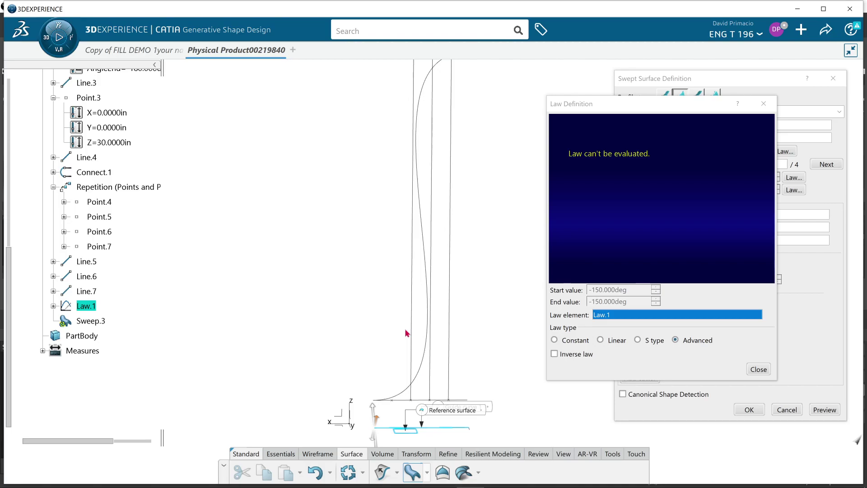
pyautogui.moveTo(499, 309); pyautogui.dragTo(511, 330, button='middle')
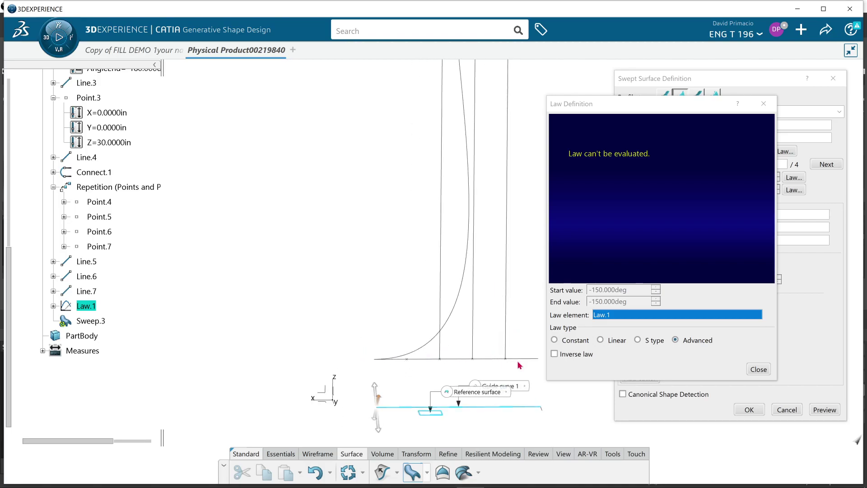
pyautogui.moveTo(461, 341); pyautogui.dragTo(412, 299, button='middle')
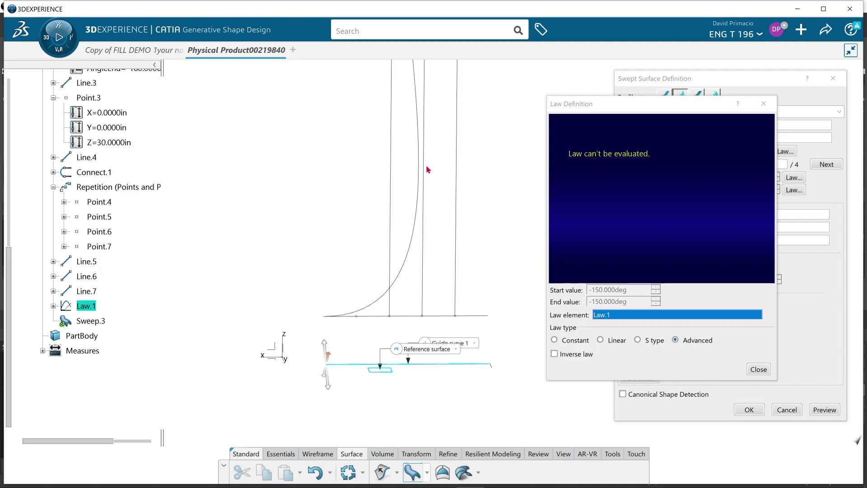
pyautogui.click(759, 369)
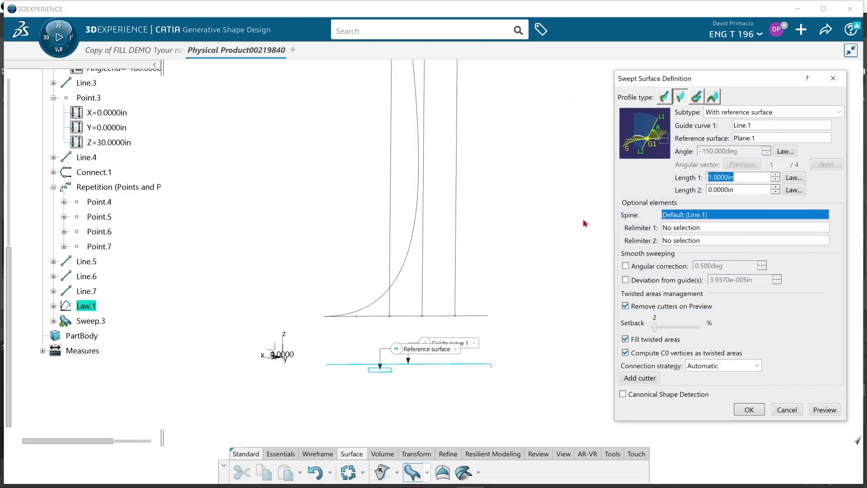
pyautogui.click(779, 411)
# Open Line.3 for editing and inspect the measure linked to its end offset.
pyautogui.moveTo(395, 420); pyautogui.dragTo(428, 473, button='middle')
pyautogui.moveTo(477, 369); pyautogui.dragTo(459, 404, button='middle')
pyautogui.doubleClick(445, 376)
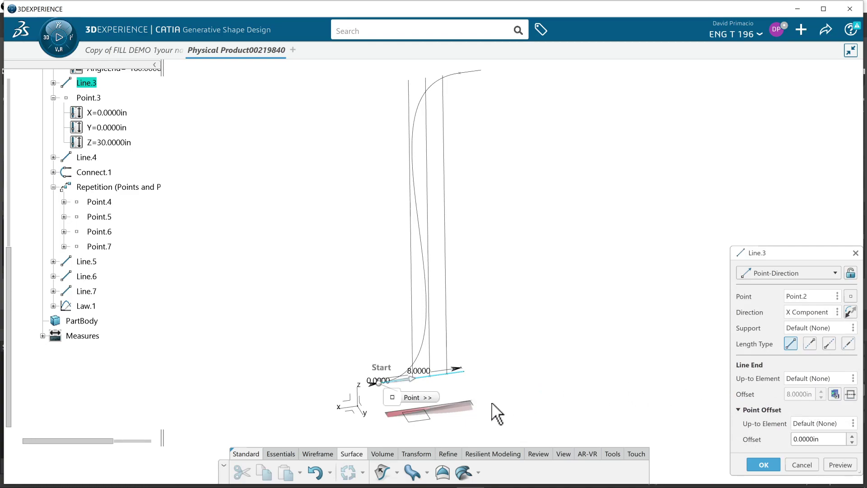
pyautogui.click(833, 395)
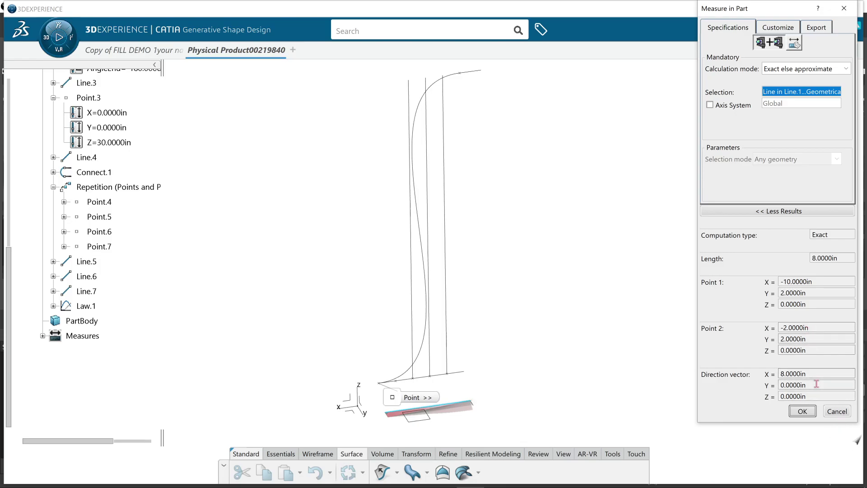
pyautogui.click(837, 411)
# Close the measure details and remove the measure link from Line.3's end offset.
pyautogui.click(851, 394)
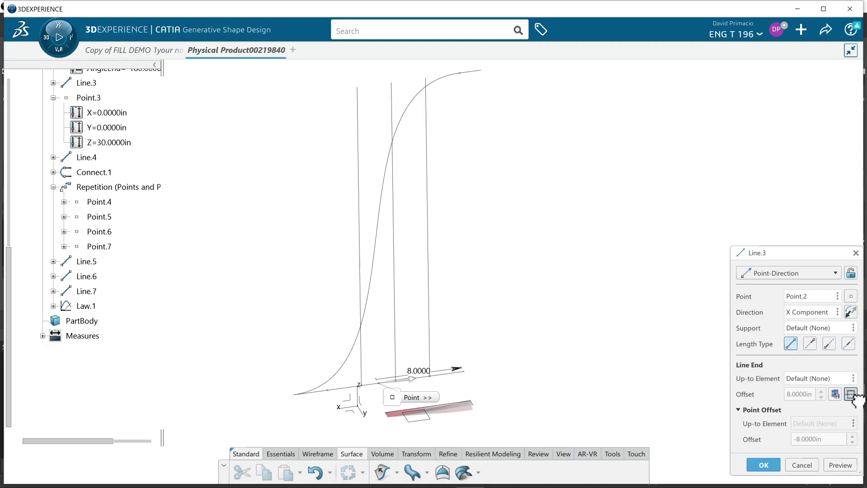
pyautogui.click(851, 395)
pyautogui.rightClick(836, 394)
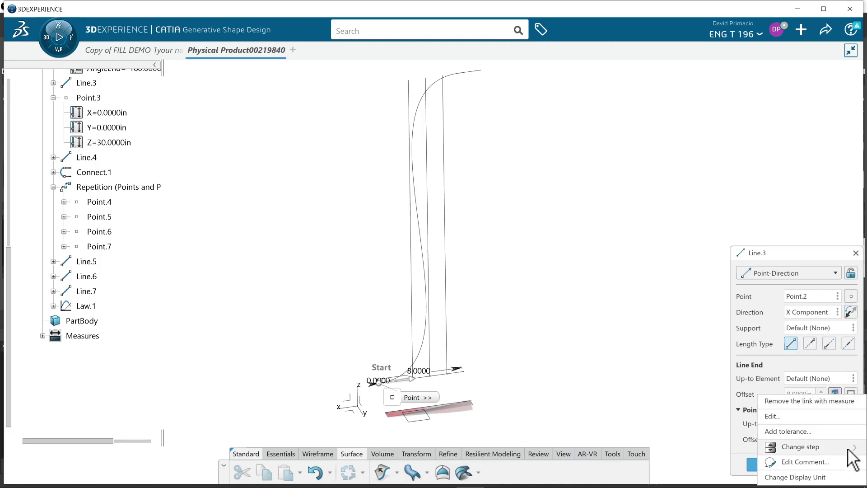
pyautogui.moveTo(847, 448)
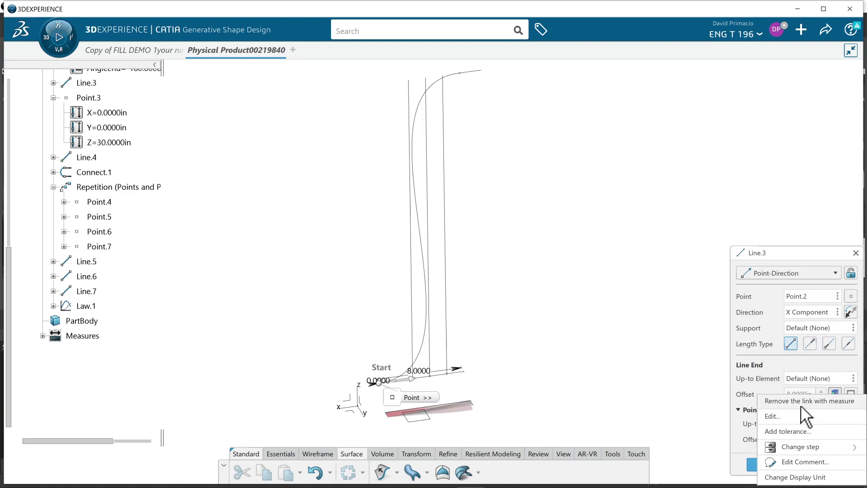
pyautogui.click(829, 401)
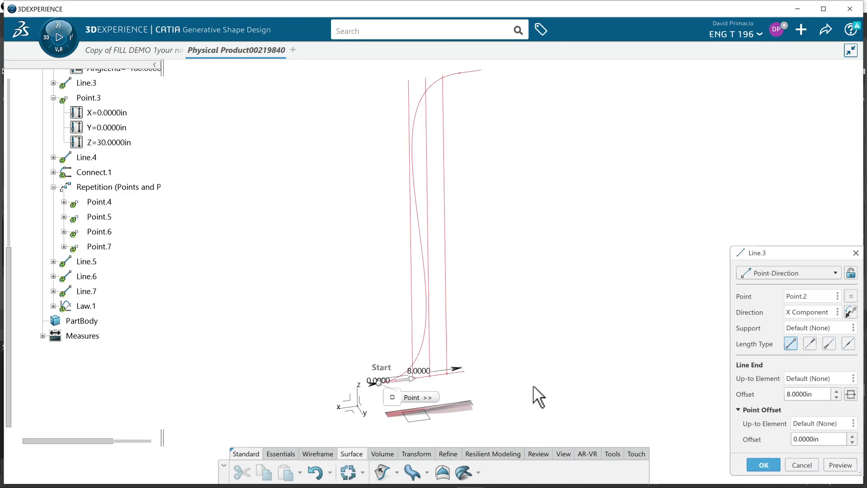
# Set Line.3's end offset to 50 in and apply the change to the line.
pyautogui.doubleClick(825, 396)
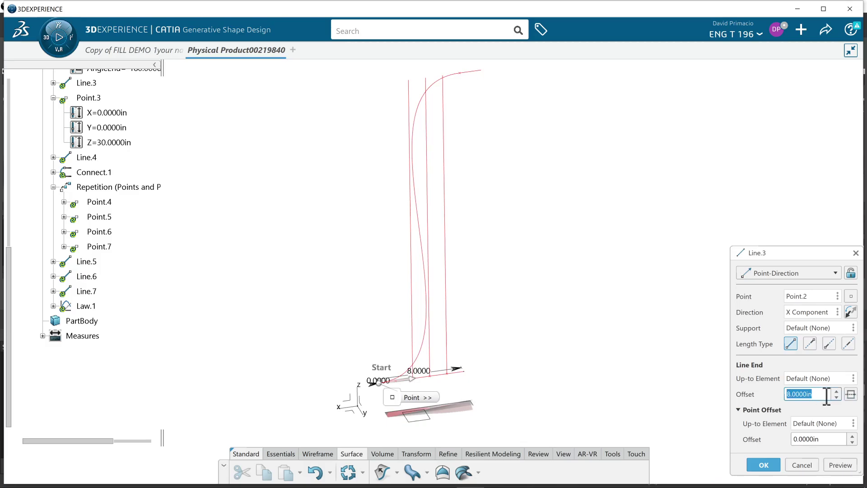
pyautogui.write('50')
pyautogui.press('Return')
pyautogui.keyDown('ctrl'); pyautogui.moveTo(606, 387); pyautogui.dragTo(593, 427, button='middle'); pyautogui.keyUp('ctrl')
pyautogui.moveTo(610, 338); pyautogui.dragTo(530, 342, button='middle')
pyautogui.keyDown('ctrl'); pyautogui.moveTo(529, 342); pyautogui.dragTo(530, 307, button='middle'); pyautogui.keyUp('ctrl')
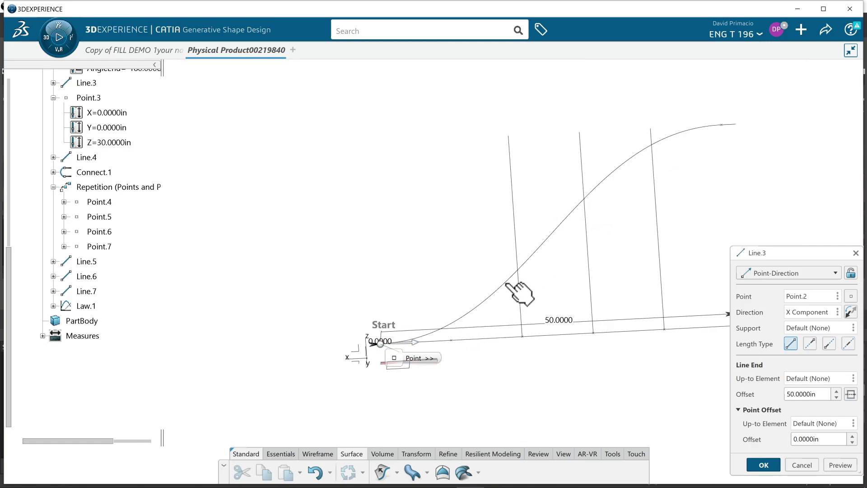
pyautogui.moveTo(442, 366); pyautogui.dragTo(471, 380, button='middle')
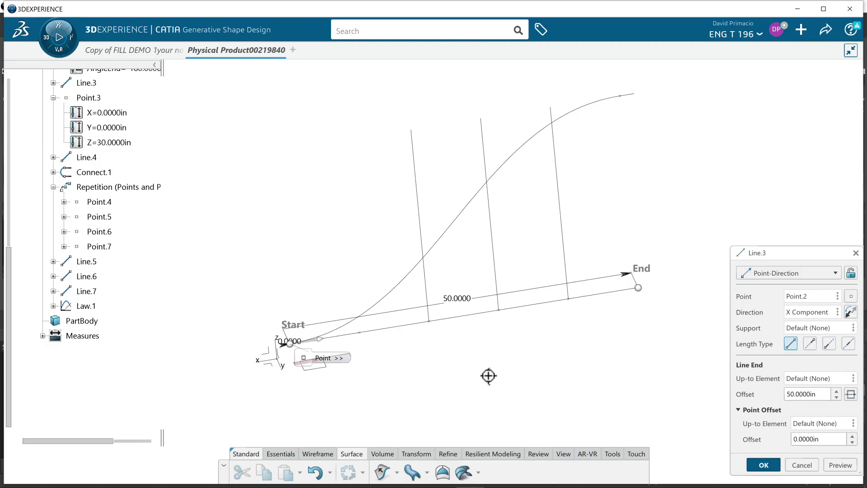
pyautogui.moveTo(422, 401)
pyautogui.mouseDown(button='middle')
pyautogui.moveTo(368, 411)
pyautogui.moveTo(411, 400)
pyautogui.mouseUp(button='middle')
pyautogui.moveTo(546, 355); pyautogui.dragTo(572, 396, button='middle')
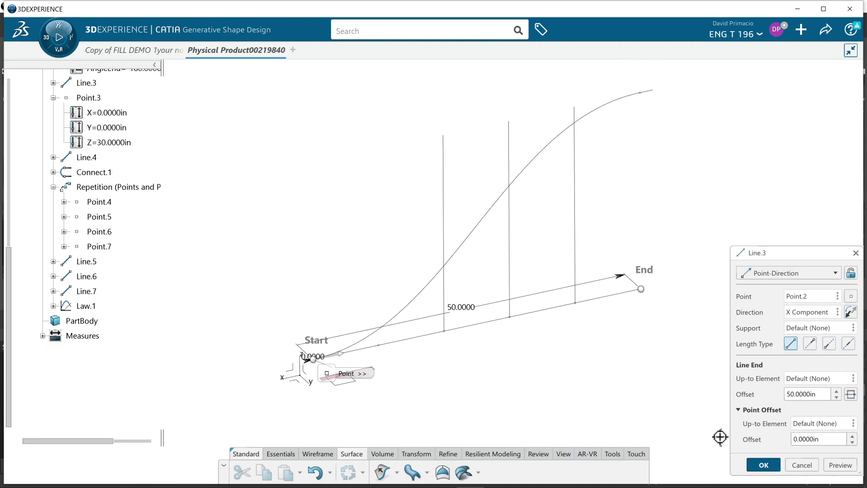
pyautogui.click(757, 467)
pyautogui.moveTo(430, 402); pyautogui.dragTo(473, 397, button='middle')
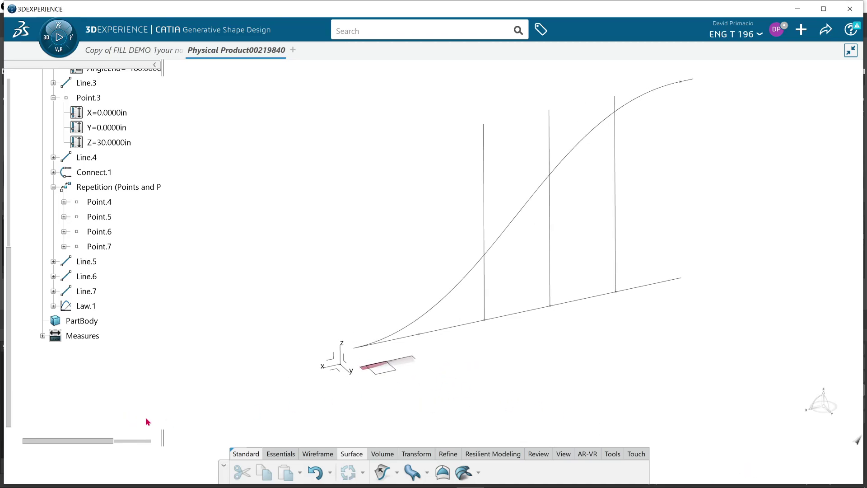
# Hide the surfaces Sweep.line.Stype and Sweep.line.linear.
pyautogui.scroll(3, 154, 274)
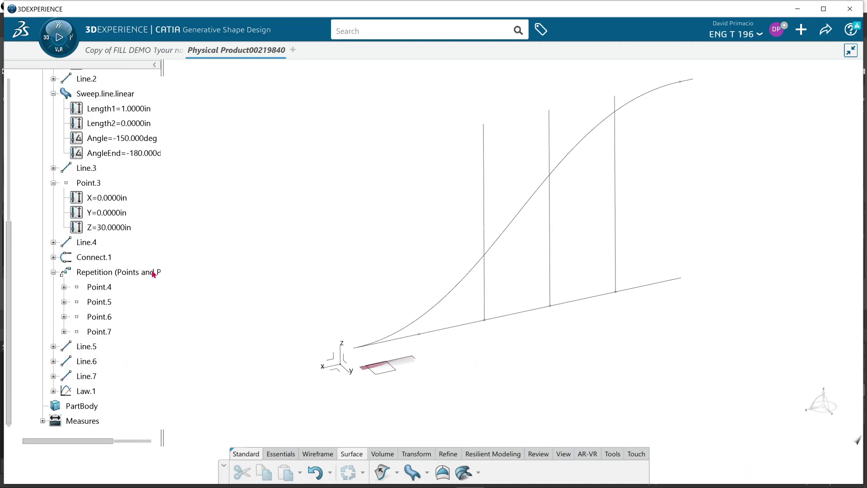
pyautogui.scroll(6, 153, 274)
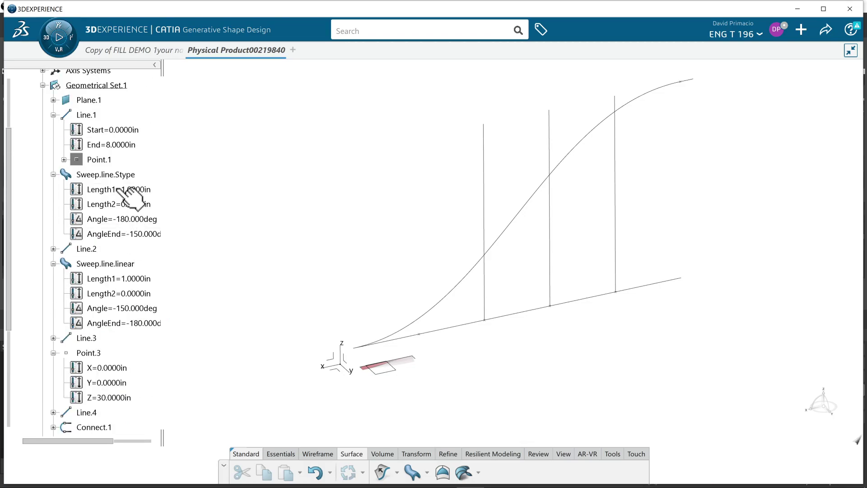
pyautogui.rightClick(121, 174)
pyautogui.click(149, 212)
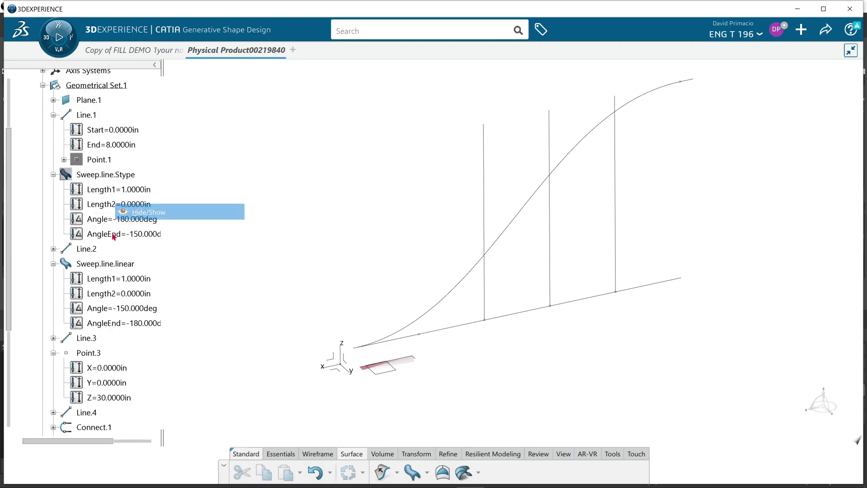
pyautogui.rightClick(103, 264)
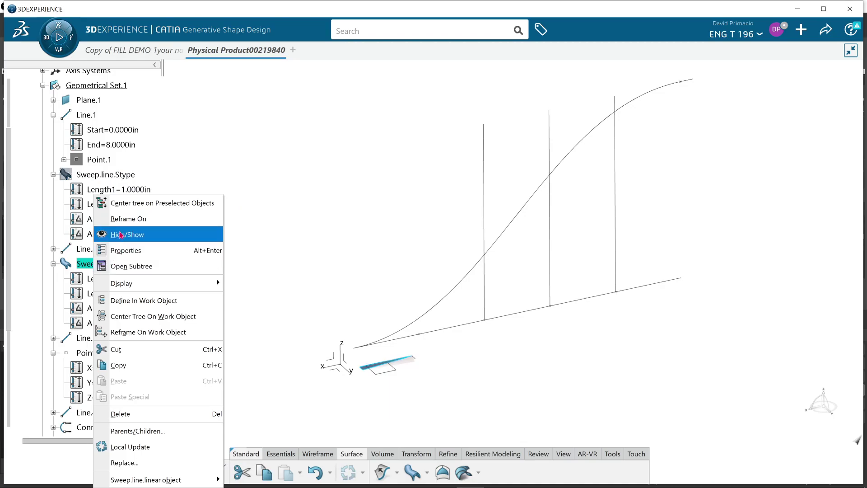
pyautogui.click(133, 231)
pyautogui.moveTo(283, 393); pyautogui.dragTo(277, 377, button='middle')
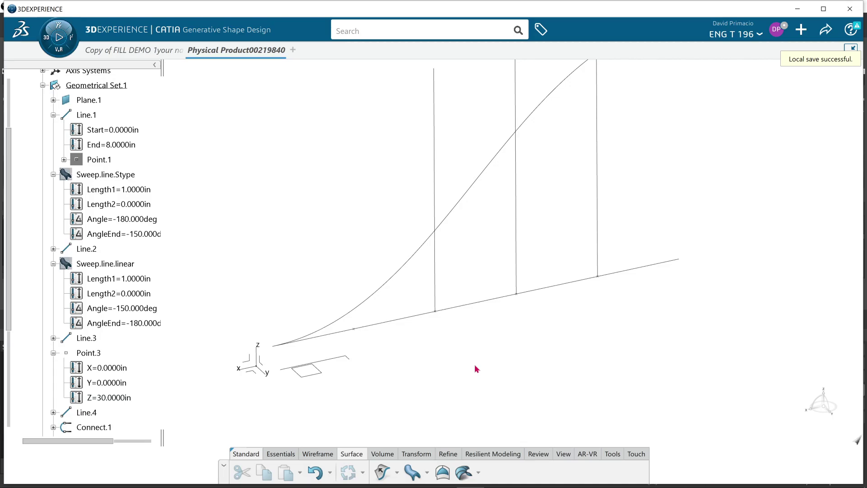
# Review the definition of Law.1 with Line.3 as reference and Connect.1 as definition curve, and close it.
pyautogui.moveTo(546, 329)
pyautogui.mouseDown(button='middle')
pyautogui.moveTo(550, 355)
pyautogui.moveTo(548, 345)
pyautogui.mouseUp(button='middle')
pyautogui.moveTo(460, 365); pyautogui.dragTo(442, 381, button='middle')
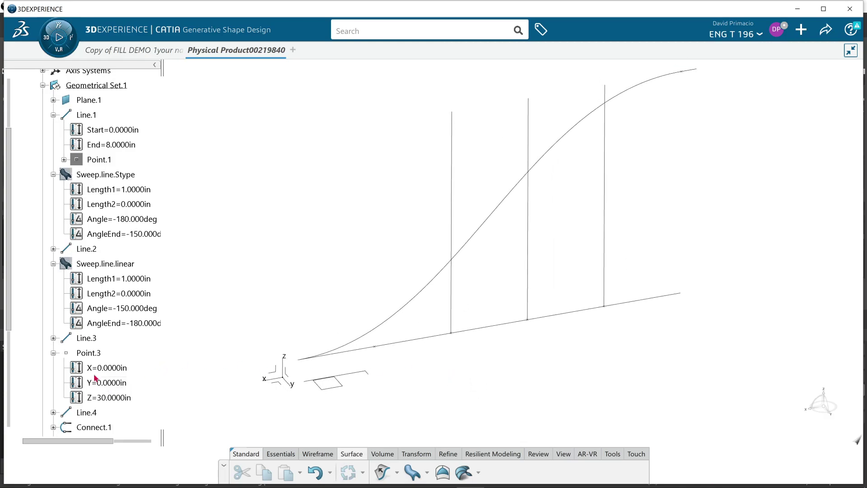
pyautogui.scroll(-2, 8, 375)
pyautogui.scroll(-2, 7, 374)
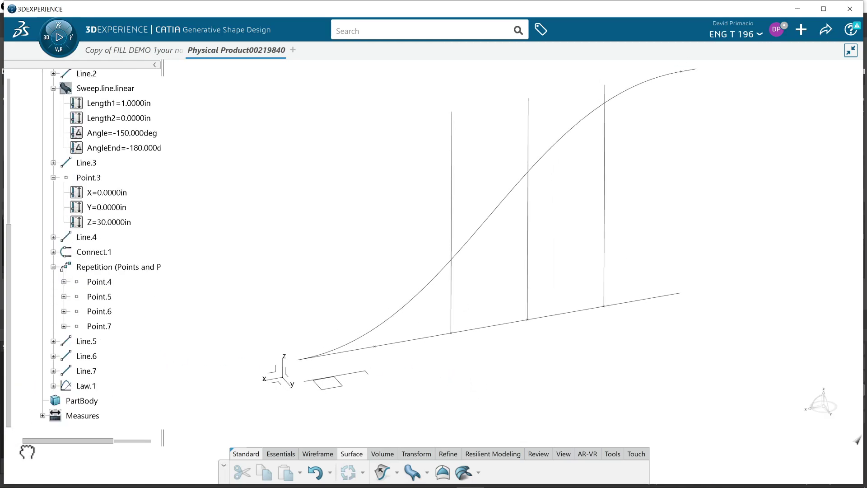
pyautogui.doubleClick(91, 386)
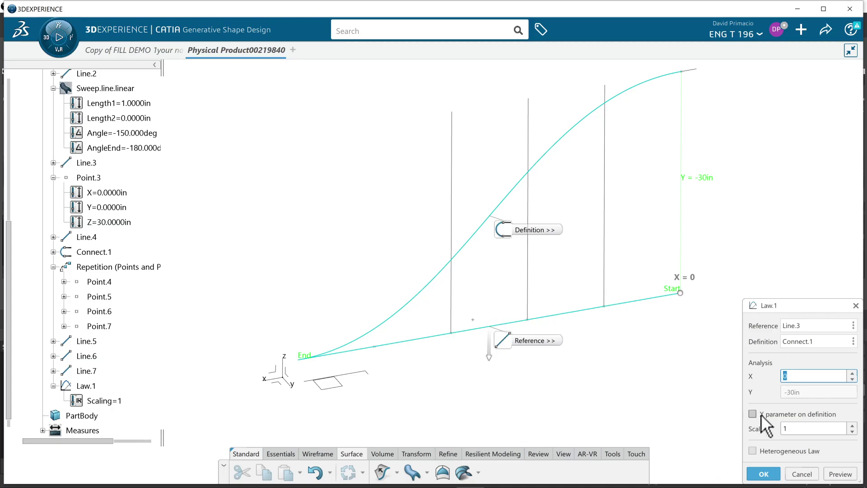
pyautogui.click(764, 470)
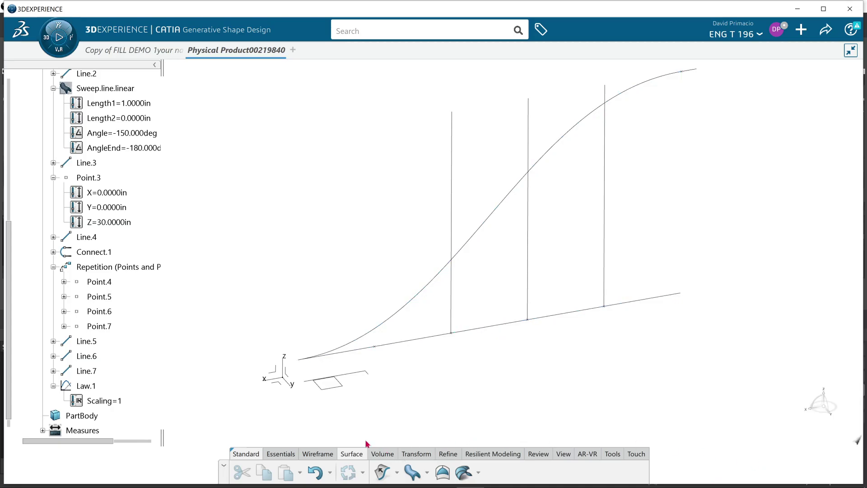
# Start a linear swept surface with reference surface, using Line.1 as guide curve and Plane.1 as reference surface.
pyautogui.click(412, 473)
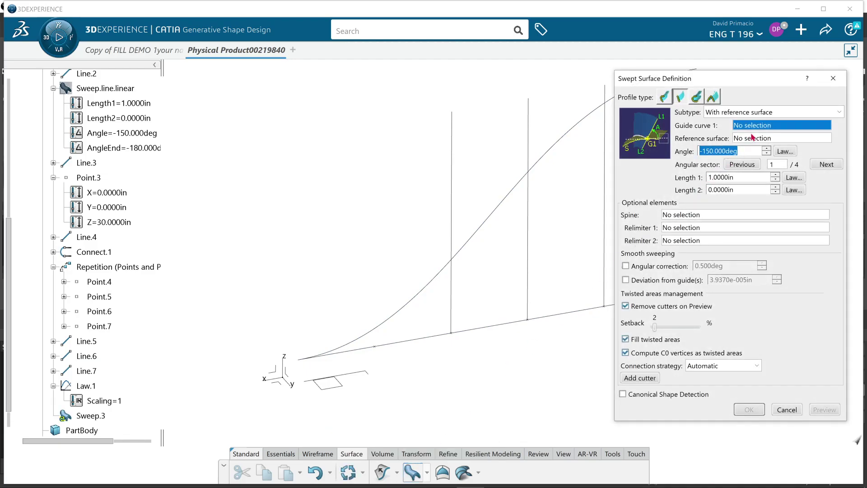
pyautogui.click(359, 373)
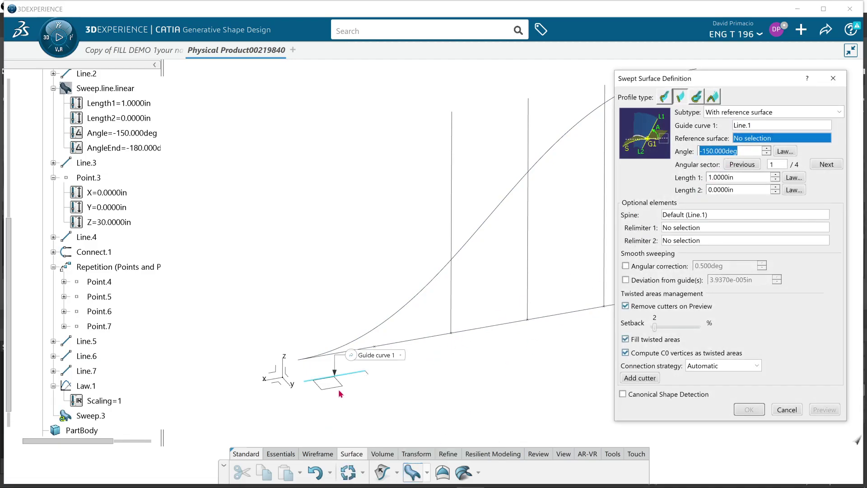
pyautogui.click(344, 393)
pyautogui.moveTo(391, 409)
pyautogui.mouseDown(button='middle')
pyautogui.moveTo(326, 433)
pyautogui.moveTo(402, 420)
pyautogui.mouseUp(button='middle')
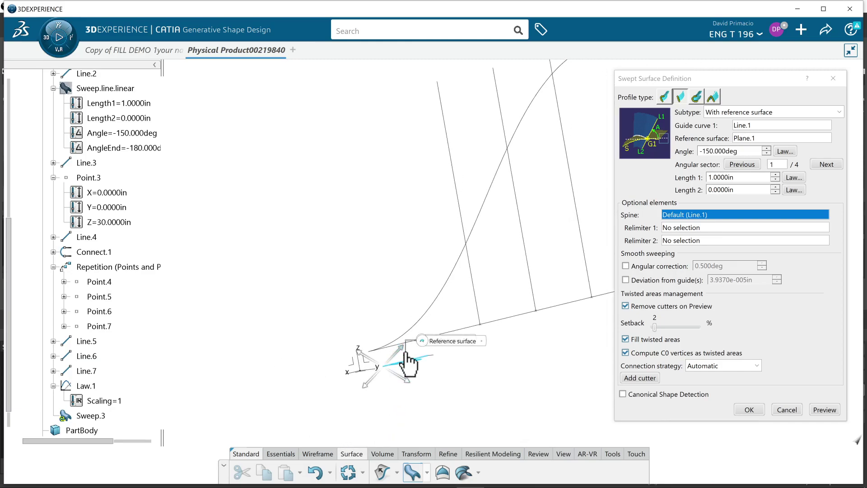
pyautogui.moveTo(543, 372); pyautogui.dragTo(474, 383, button='middle')
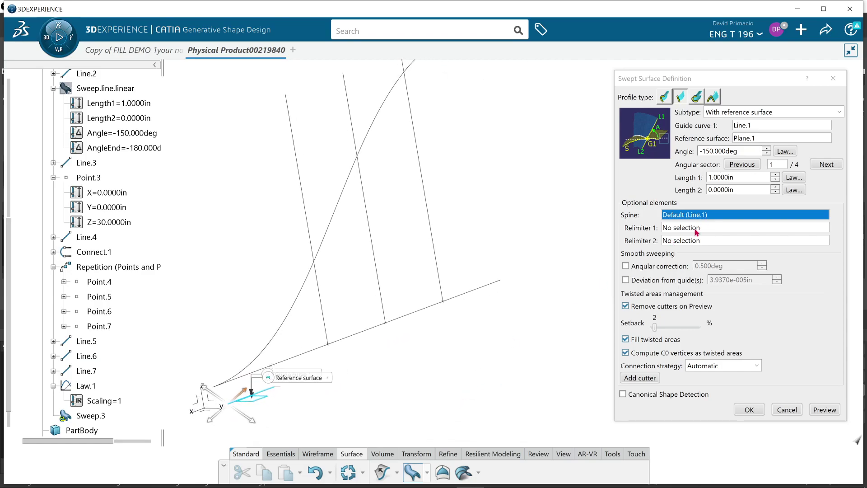
# Try an Advanced angle law with Law.1 as the law element and preview the swept surface.
pyautogui.click(785, 151)
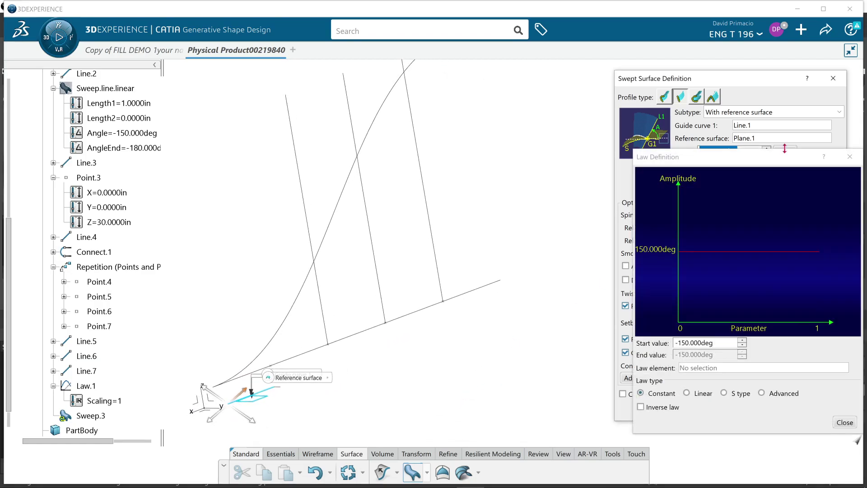
pyautogui.click(774, 394)
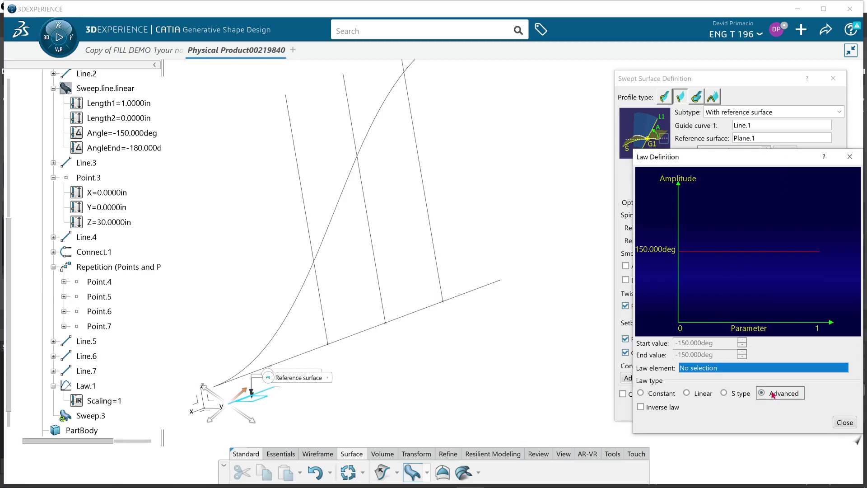
pyautogui.click(96, 387)
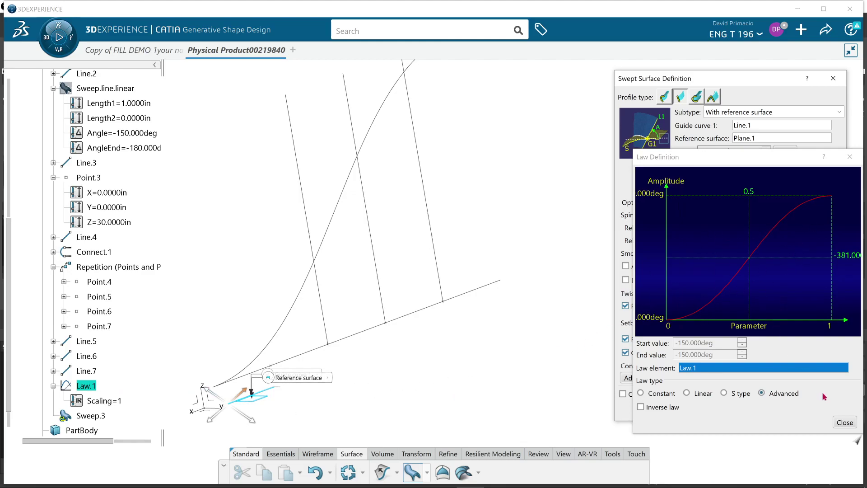
pyautogui.click(845, 422)
pyautogui.moveTo(369, 366)
pyautogui.mouseDown(button='middle')
pyautogui.moveTo(420, 340)
pyautogui.moveTo(446, 368)
pyautogui.moveTo(300, 416)
pyautogui.moveTo(308, 367)
pyautogui.moveTo(457, 390)
pyautogui.moveTo(451, 395)
pyautogui.moveTo(351, 395)
pyautogui.moveTo(436, 333)
pyautogui.moveTo(437, 360)
pyautogui.moveTo(408, 368)
pyautogui.moveTo(434, 310)
pyautogui.moveTo(429, 332)
pyautogui.moveTo(492, 301)
pyautogui.mouseUp(button='middle')
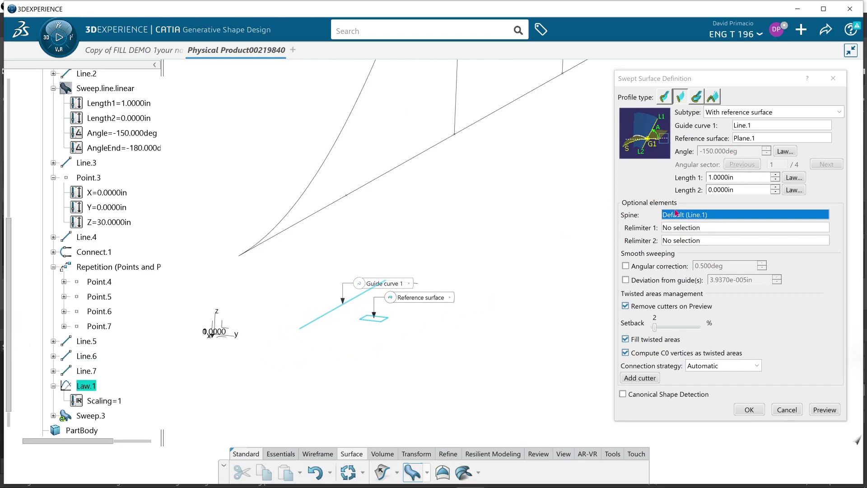
pyautogui.click(825, 411)
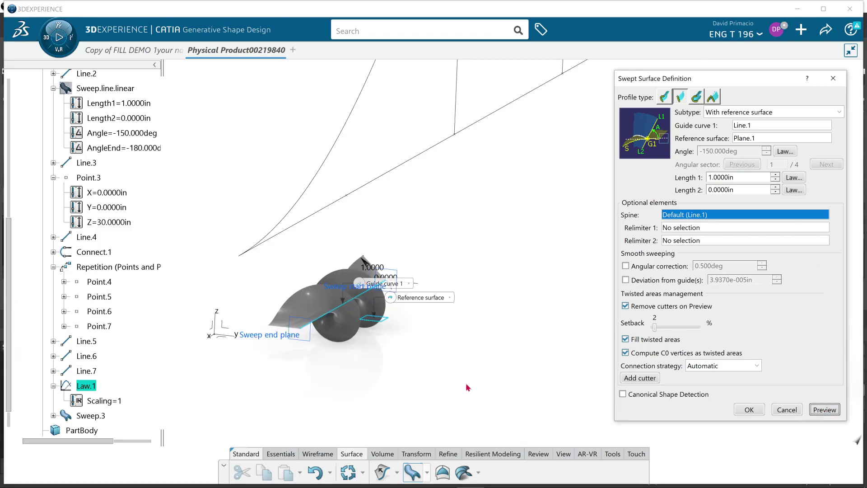
# Inspect the previewed sweep's twist and compare it with the height of the law curve, and cancel the swept surface.
pyautogui.moveTo(425, 395); pyautogui.dragTo(428, 371, button='middle')
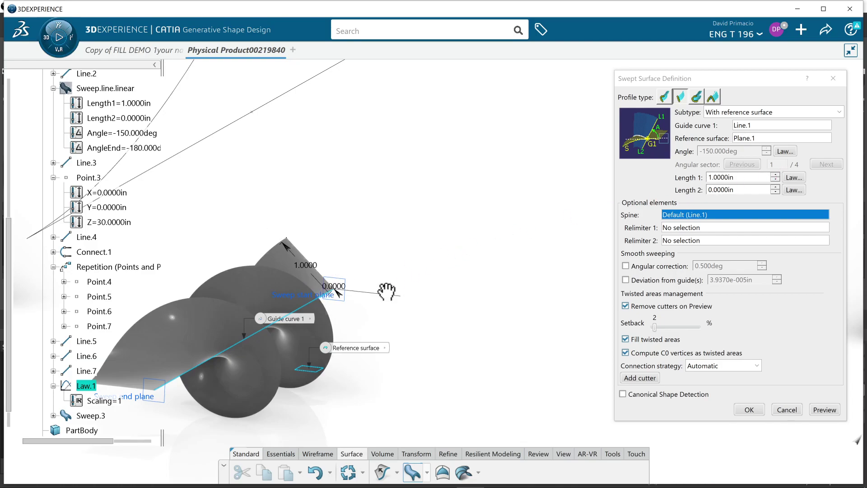
pyautogui.scroll(-5, 386, 287)
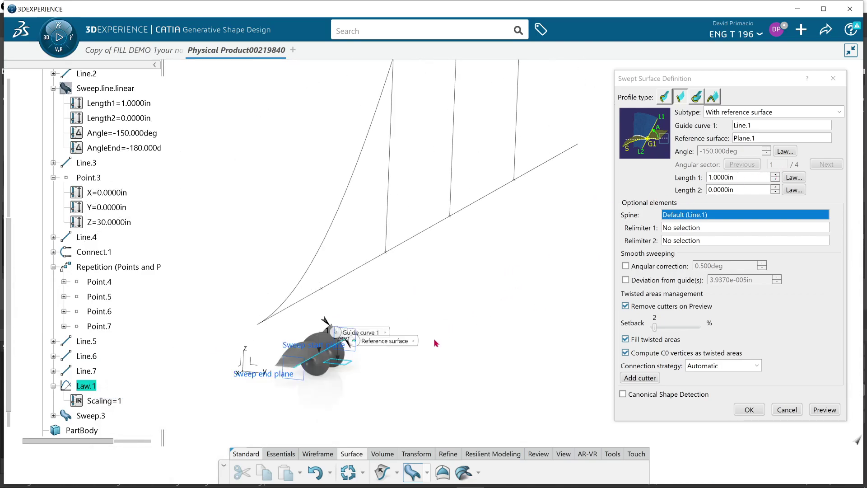
pyautogui.moveTo(518, 263); pyautogui.dragTo(430, 352, button='middle')
pyautogui.moveTo(482, 305); pyautogui.dragTo(427, 393, button='middle')
pyautogui.moveTo(455, 272); pyautogui.dragTo(457, 336, button='middle')
pyautogui.moveTo(486, 295); pyautogui.dragTo(453, 352, button='middle')
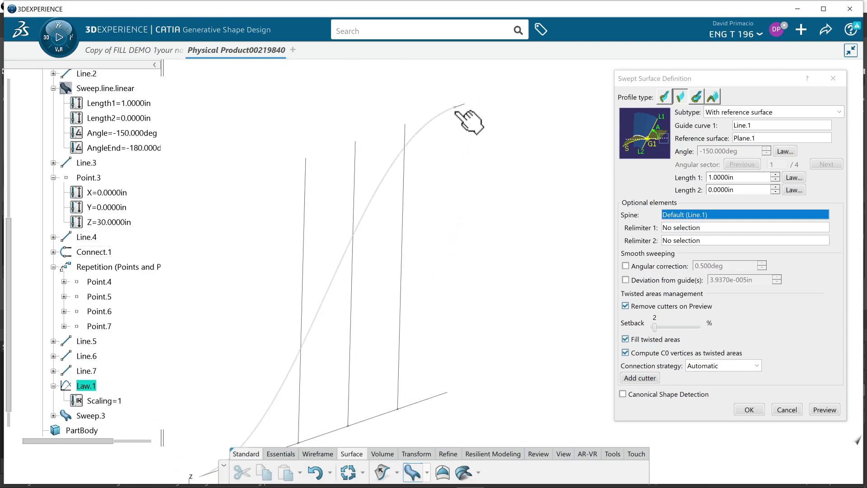
pyautogui.moveTo(453, 356); pyautogui.dragTo(515, 338, button='middle')
pyautogui.moveTo(449, 388); pyautogui.dragTo(497, 391, button='middle')
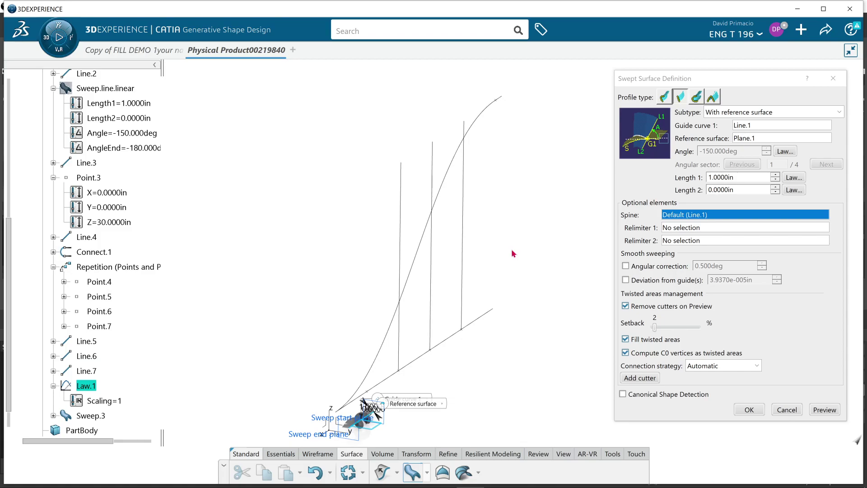
pyautogui.moveTo(496, 262); pyautogui.dragTo(470, 289, button='middle')
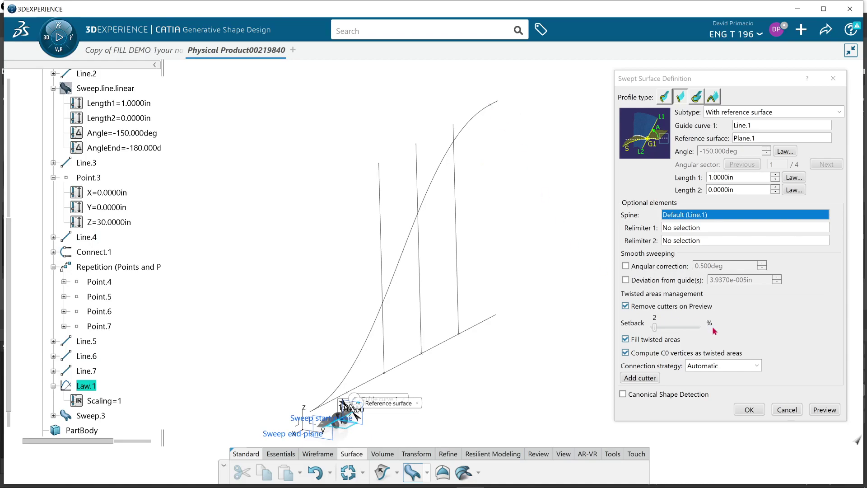
pyautogui.click(794, 411)
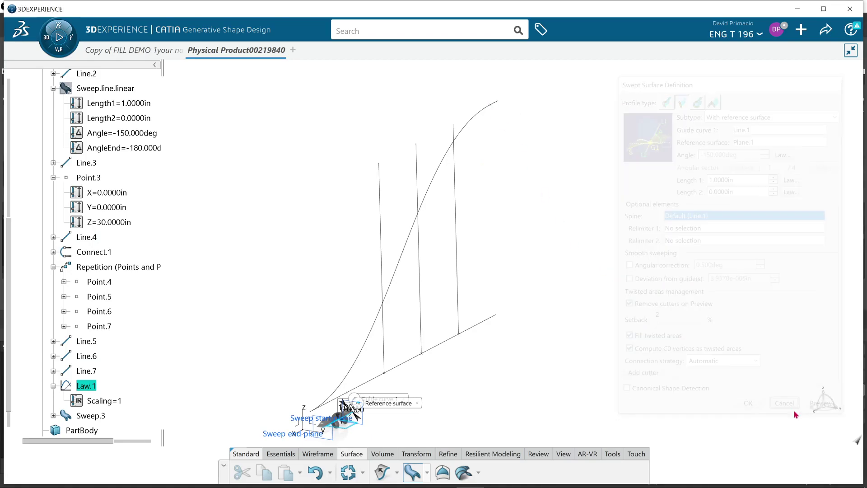
# Set the Z coordinate of Point.3 to 20 cm.
pyautogui.click(493, 109)
pyautogui.doubleClick(496, 113)
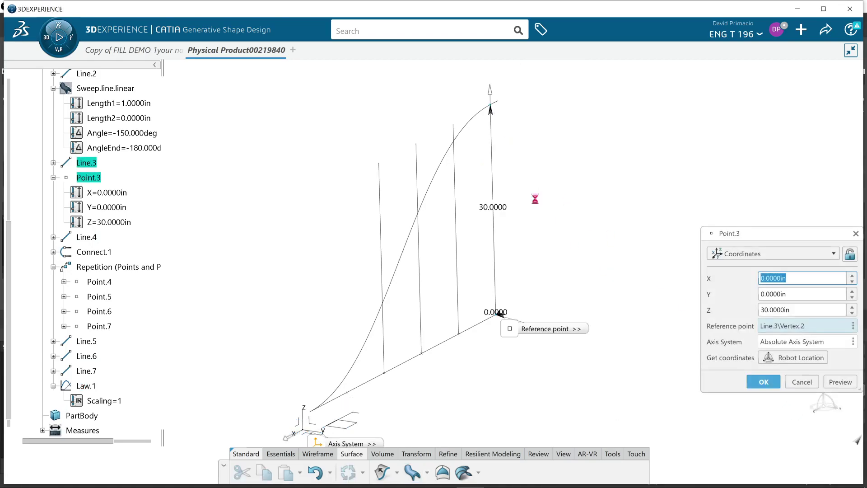
pyautogui.doubleClick(798, 310)
pyautogui.write('20')
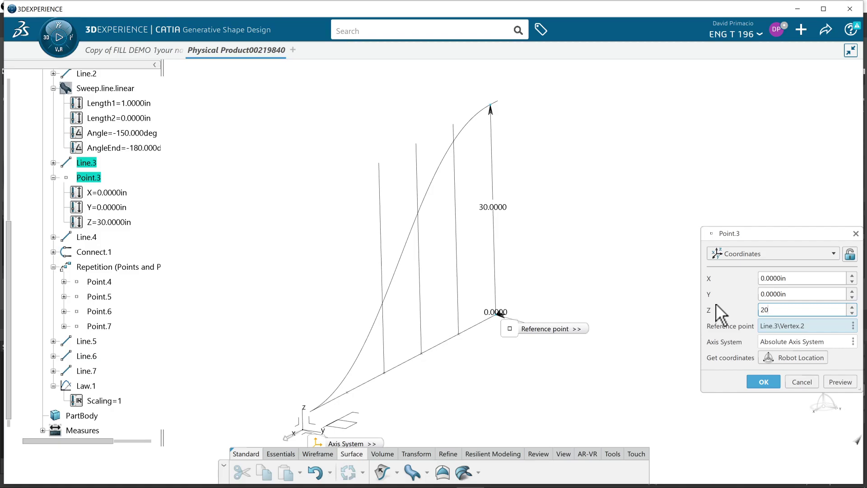
pyautogui.write('cm')
pyautogui.press('Return')
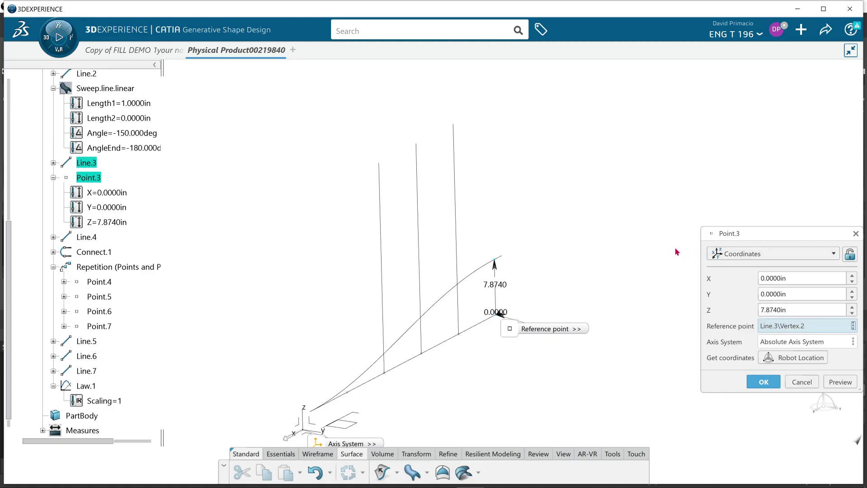
pyautogui.click(759, 380)
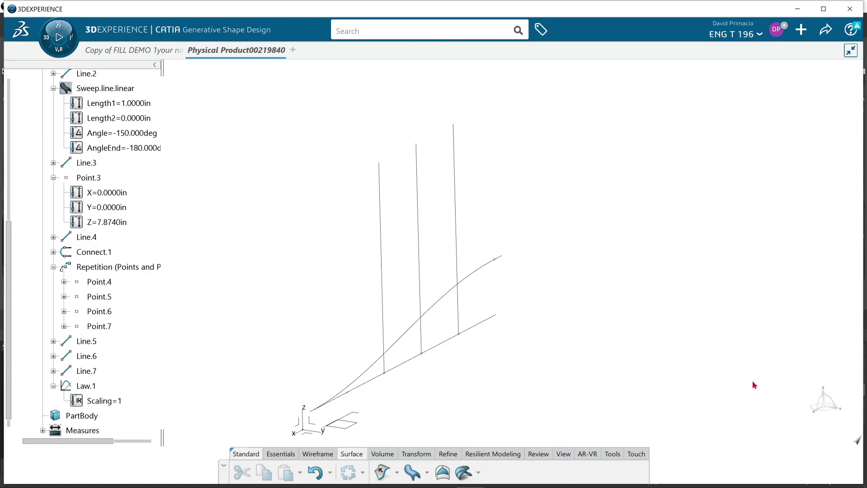
# Create a new 3D part in a separate tab and define its PartBody as the work object.
pyautogui.click(293, 49)
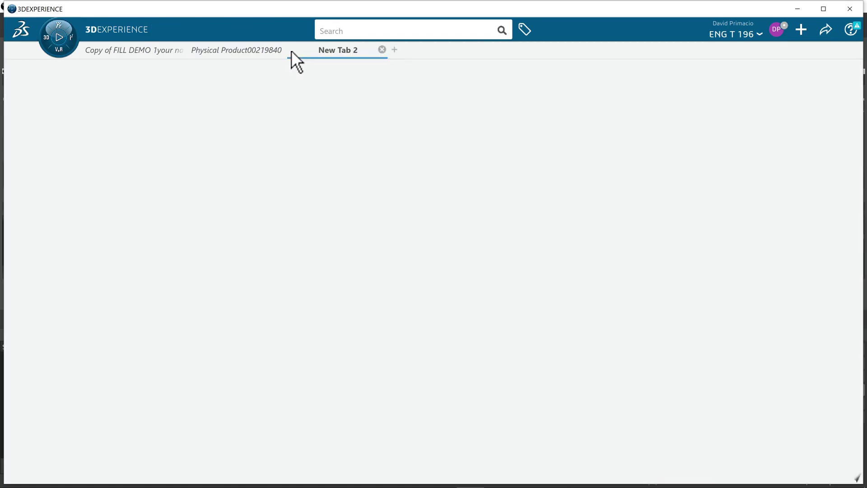
pyautogui.click(46, 34)
pyautogui.click(39, 463)
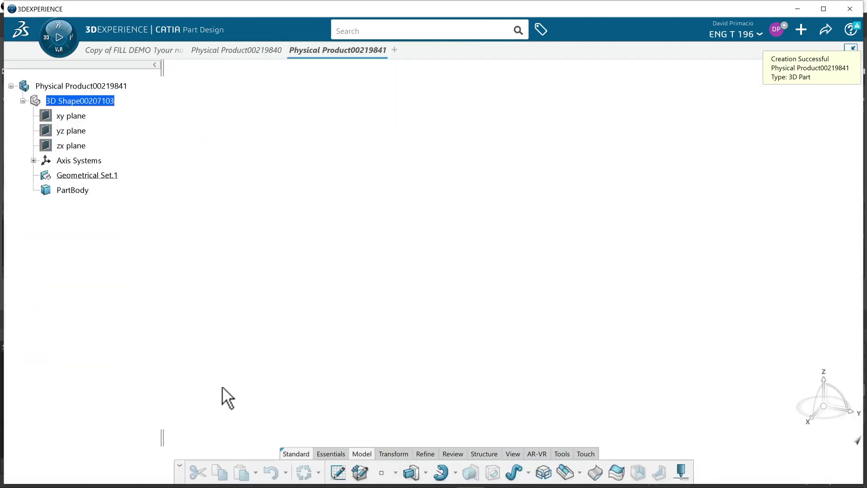
pyautogui.rightClick(71, 191)
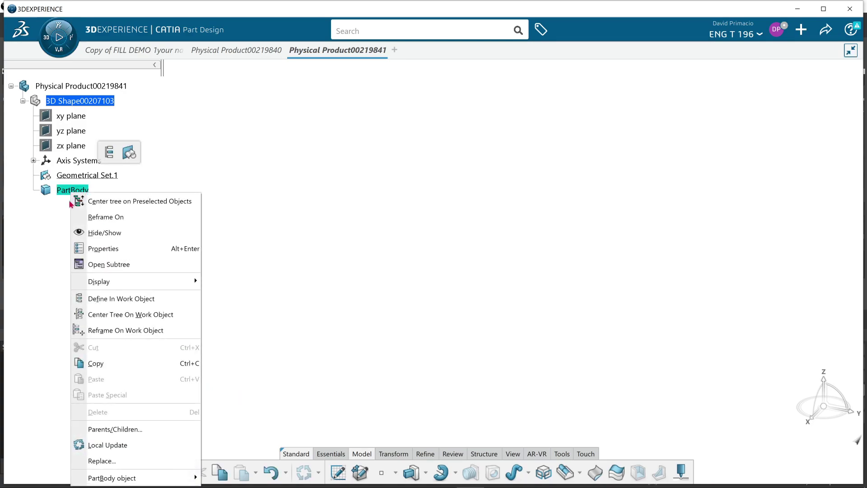
pyautogui.click(106, 300)
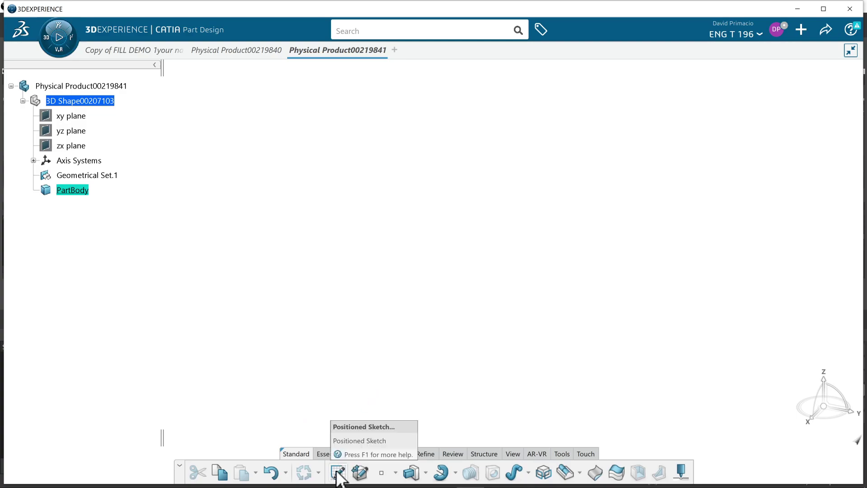
# Sketch a rectangle around the origin on the yz plane and start a pad from it with a length of 0.7874 in.
pyautogui.click(75, 131)
pyautogui.click(338, 472)
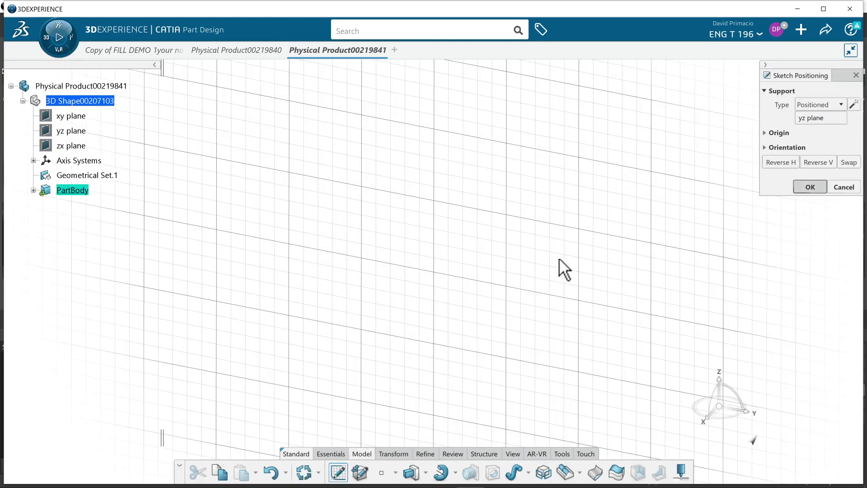
pyautogui.press('Return')
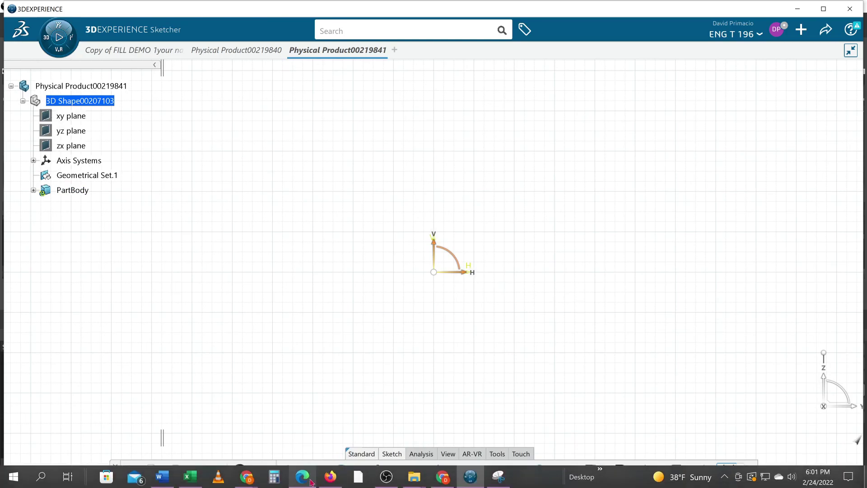
pyautogui.click(311, 472)
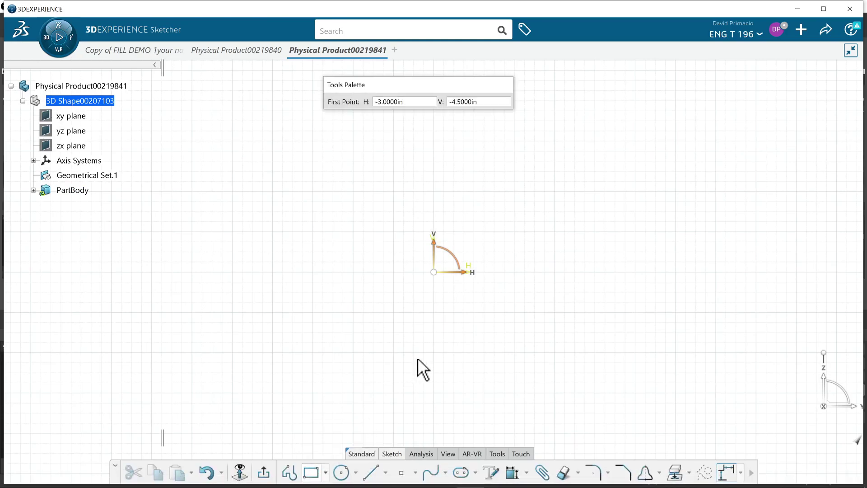
pyautogui.click(414, 362)
pyautogui.click(726, 151)
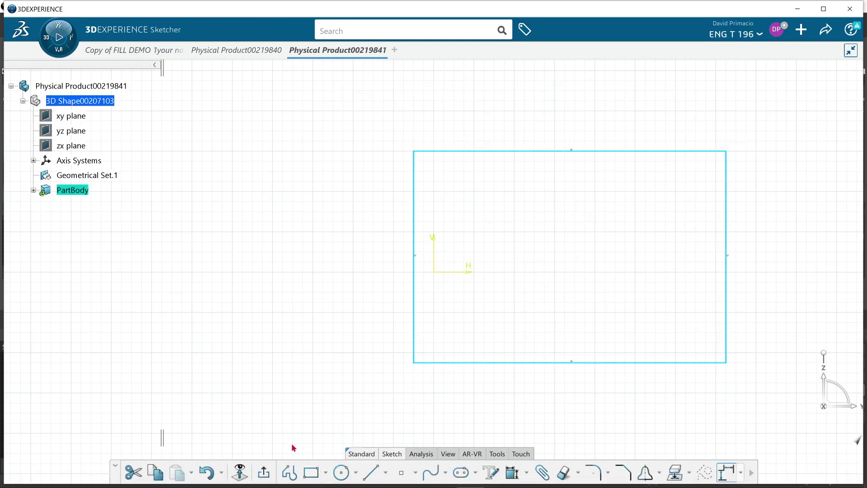
pyautogui.click(264, 472)
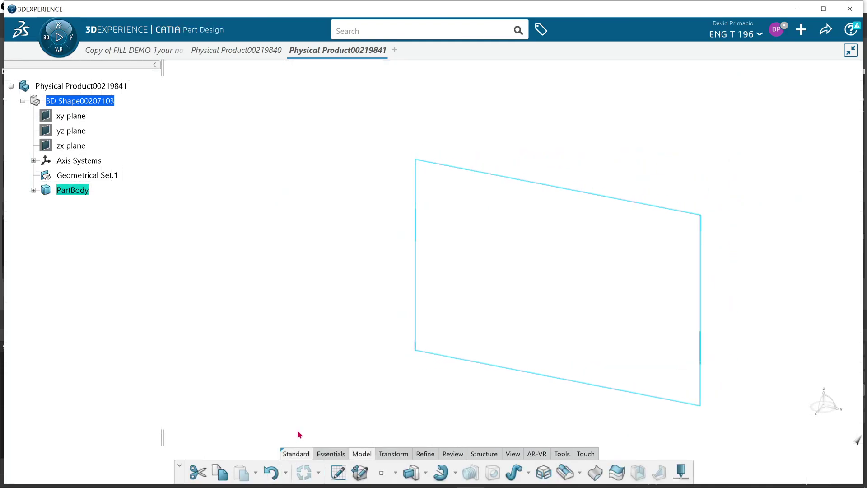
pyautogui.click(412, 472)
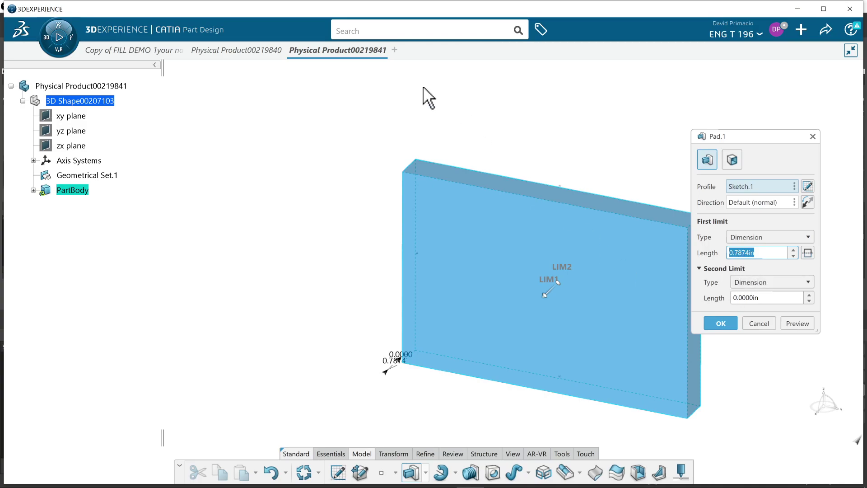
# Return to Physical Product00219840 and set the Z coordinate of Point.3 to 30 cm.
pyautogui.click(235, 50)
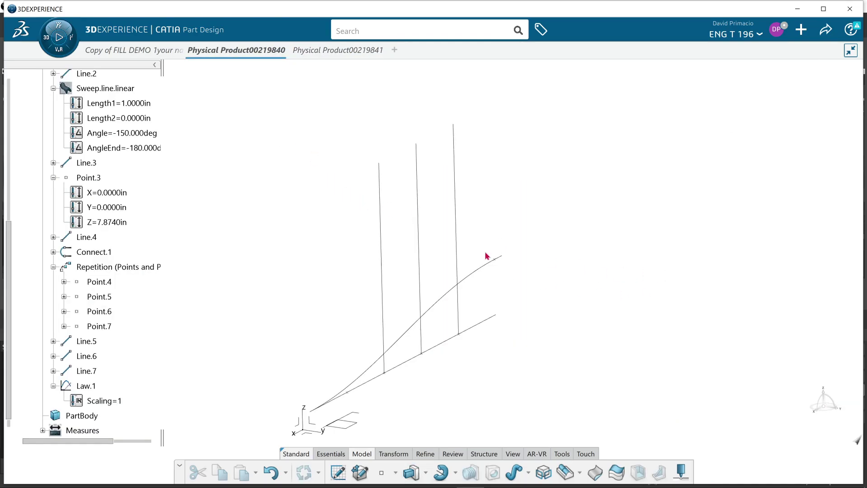
pyautogui.doubleClick(496, 261)
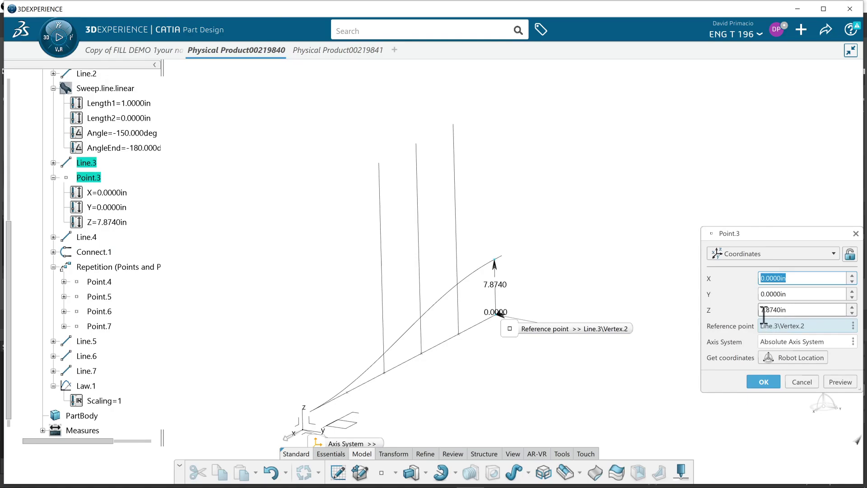
pyautogui.click(794, 310)
pyautogui.write('30m')
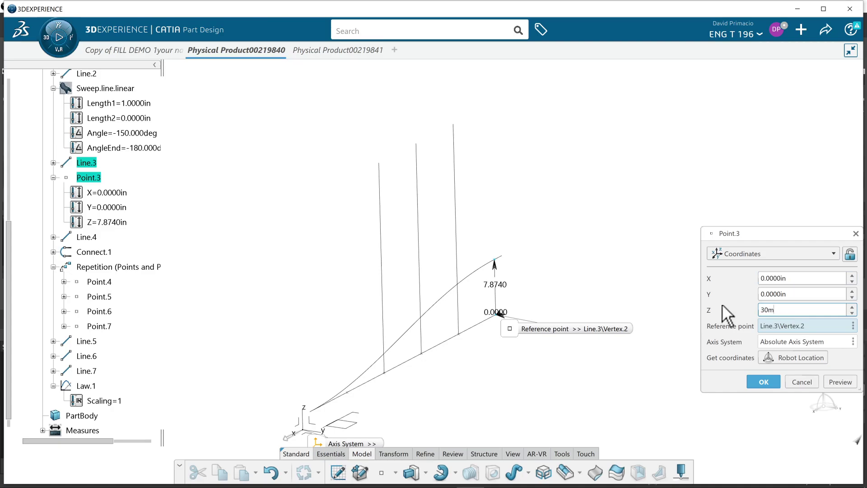
pyautogui.press('BackSpace')
pyautogui.write('cm')
pyautogui.click(835, 378)
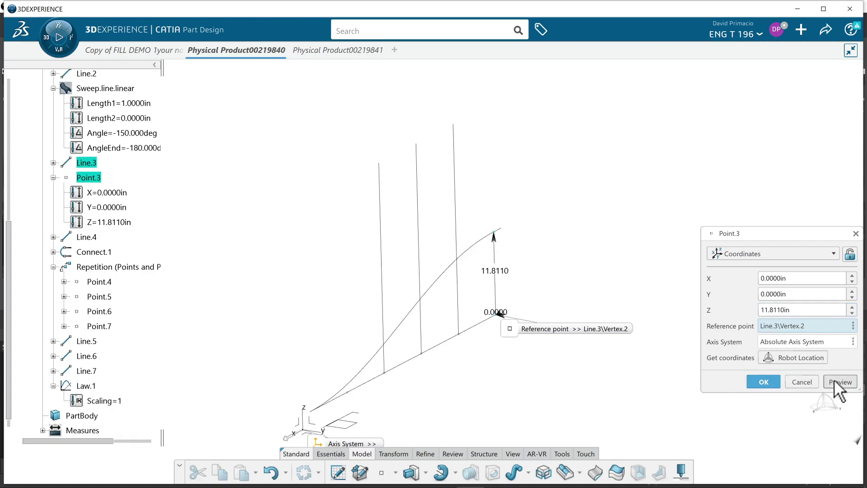
pyautogui.click(762, 382)
# Switch from Part Design to the Generative Shape Design app for the wireframe model.
pyautogui.moveTo(538, 387); pyautogui.dragTo(537, 296, button='middle')
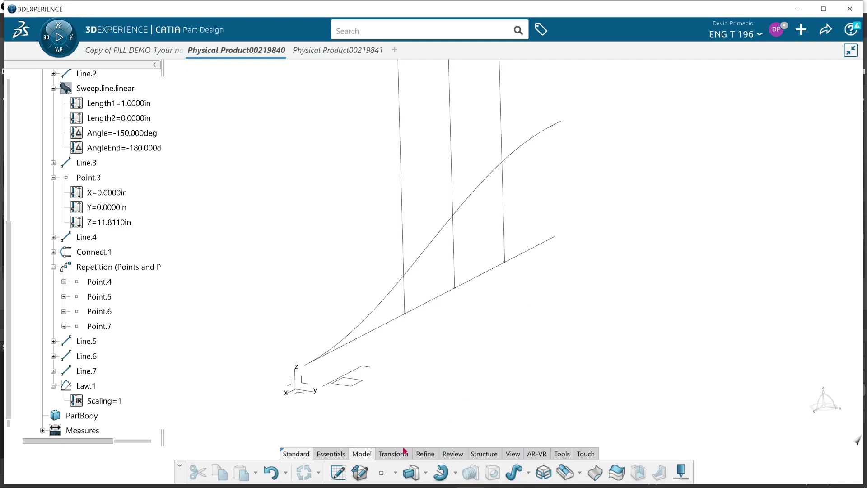
pyautogui.click(44, 37)
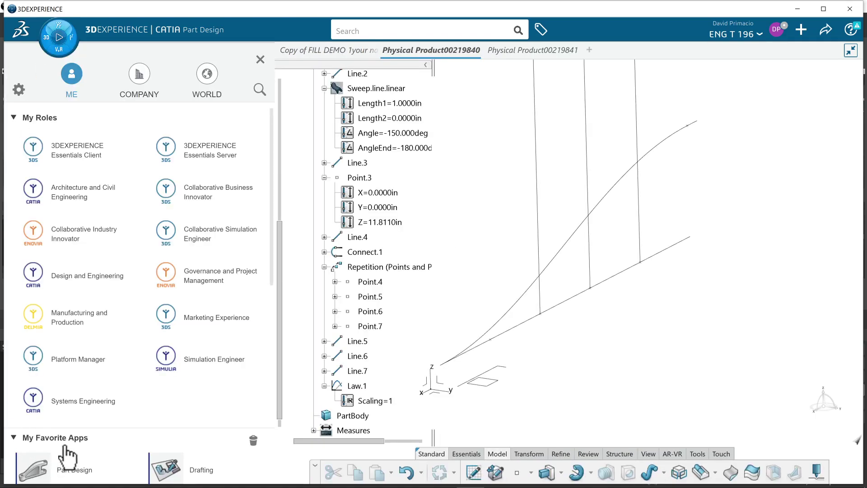
pyautogui.scroll(-5, 67, 459)
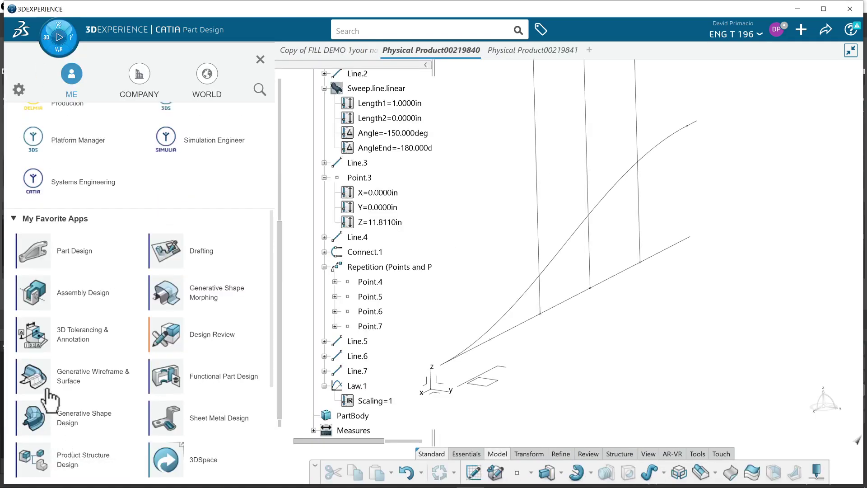
pyautogui.click(34, 415)
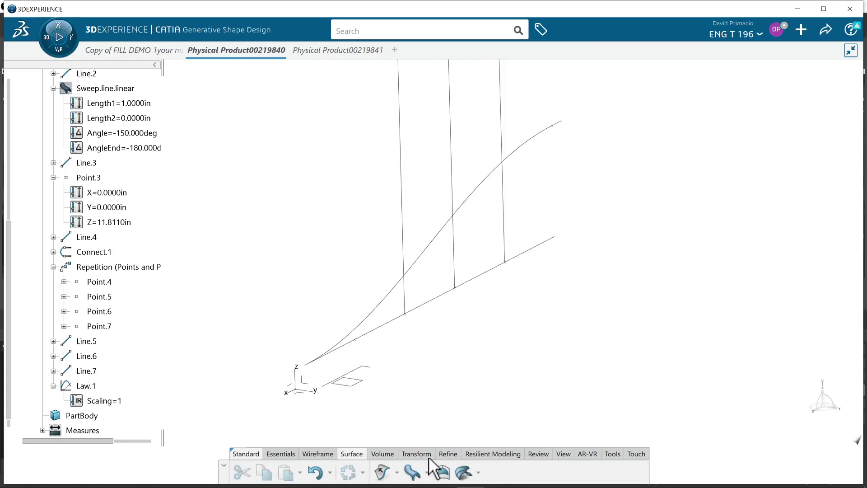
# Start a linear swept surface with reference surface, using Line.1 as guide curve and Plane.1 as reference surface.
pyautogui.click(411, 472)
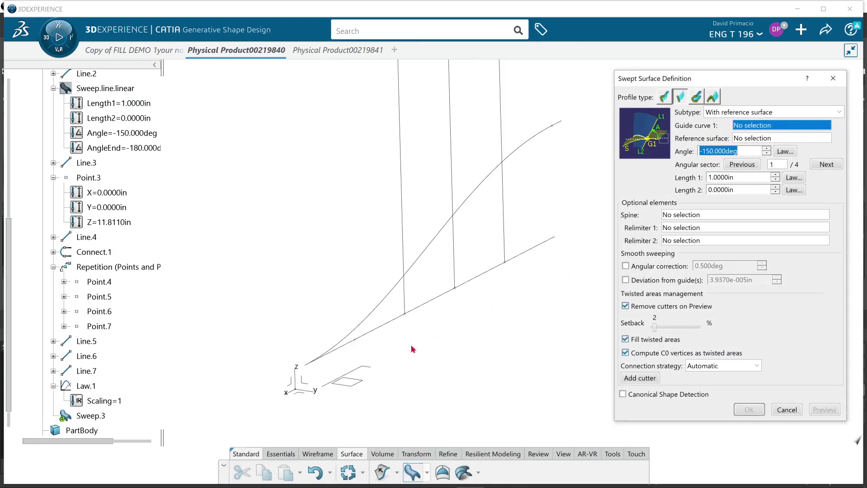
pyautogui.click(355, 371)
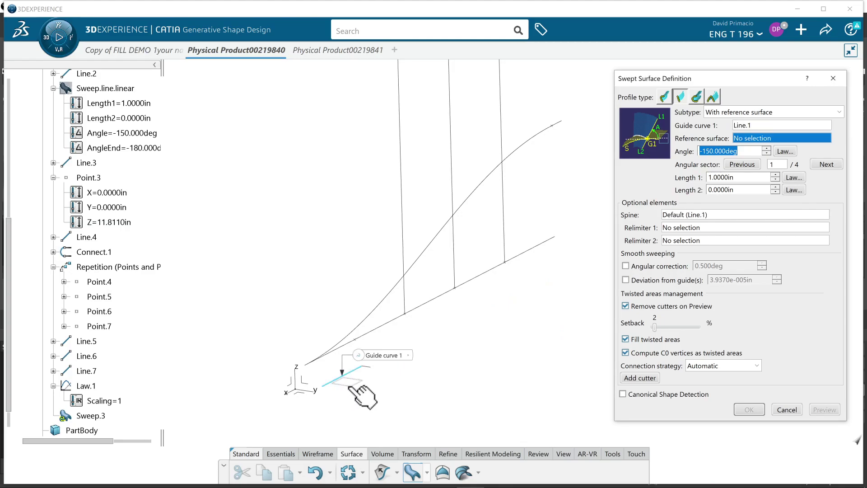
pyautogui.click(353, 385)
pyautogui.moveTo(435, 362); pyautogui.dragTo(481, 310, button='middle')
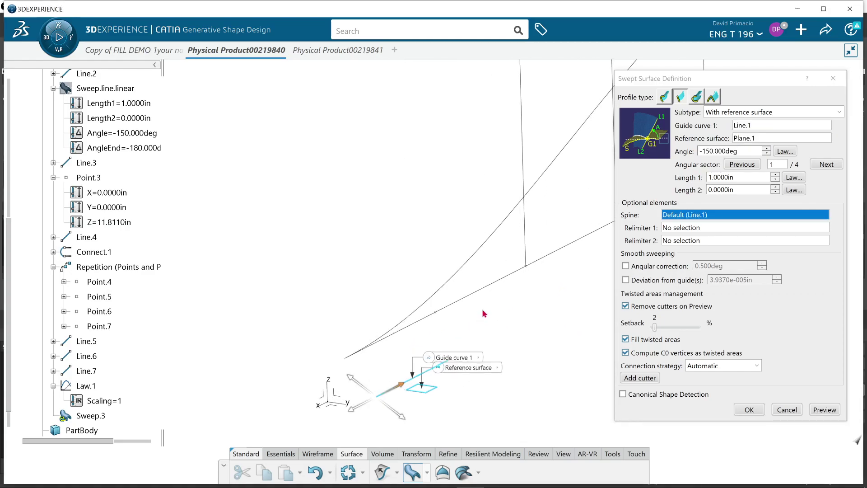
# Apply an Advanced angle law with Law.1 as the law element, widening the law graph to read its amplitude range.
pyautogui.click(789, 153)
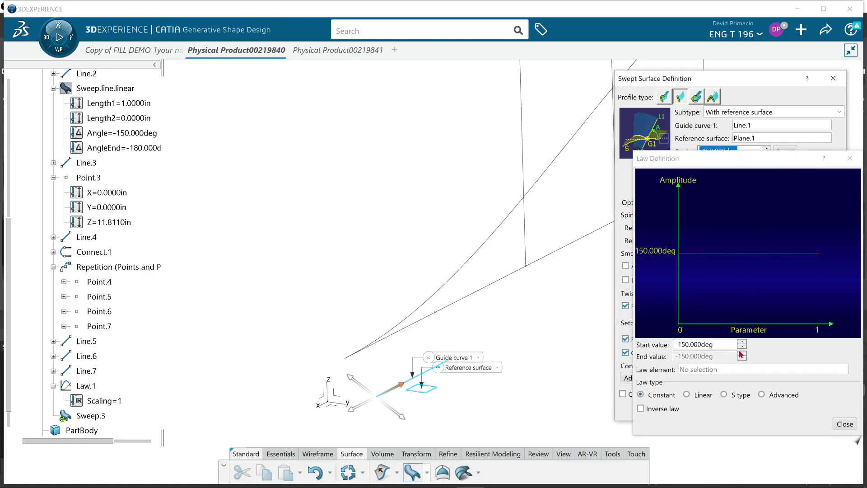
pyautogui.click(768, 395)
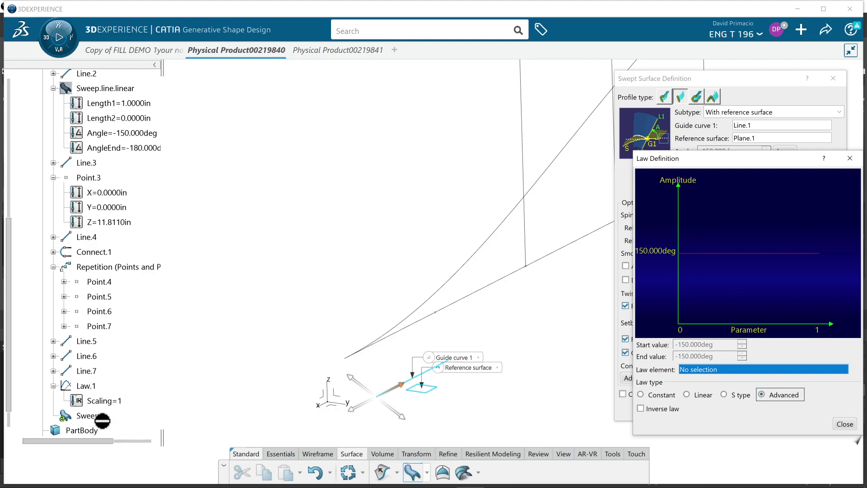
pyautogui.click(86, 386)
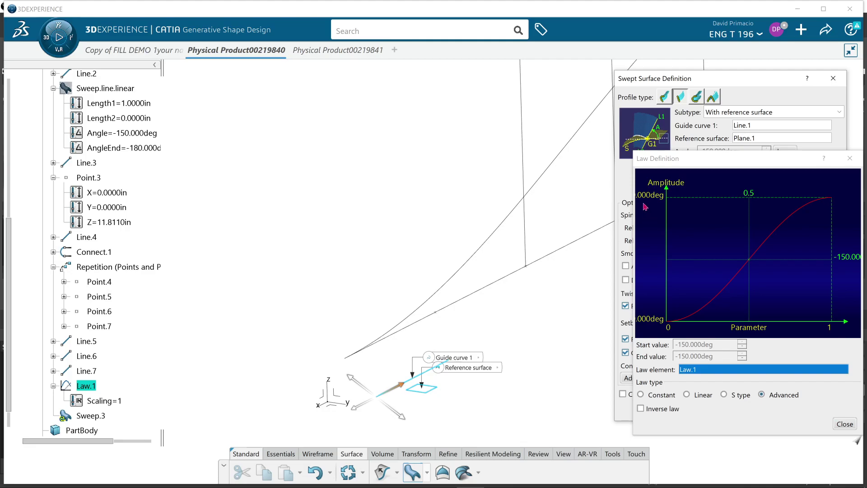
pyautogui.click(664, 248)
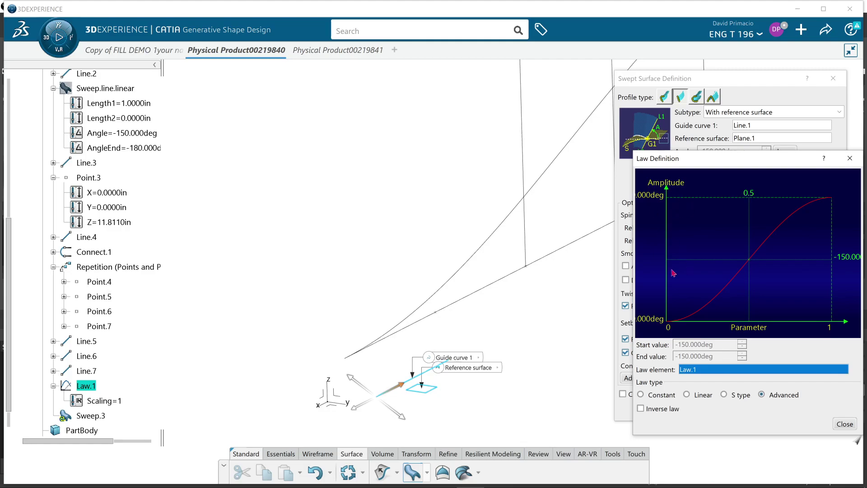
pyautogui.moveTo(633, 248); pyautogui.dragTo(537, 248)
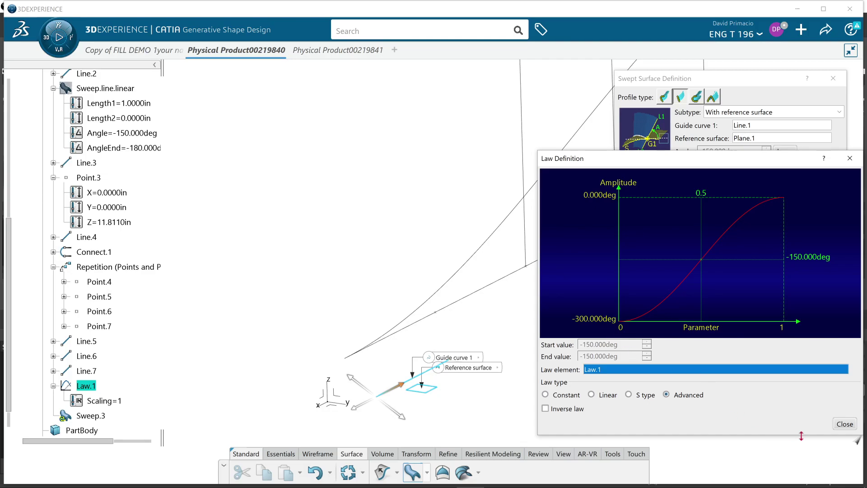
pyautogui.click(844, 425)
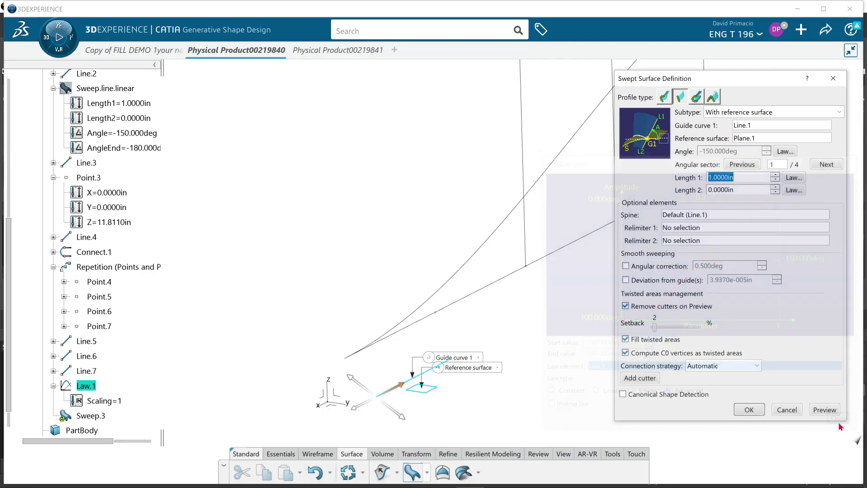
# Preview the swept surface and inspect its twist between the sweep start and end planes.
pyautogui.click(825, 410)
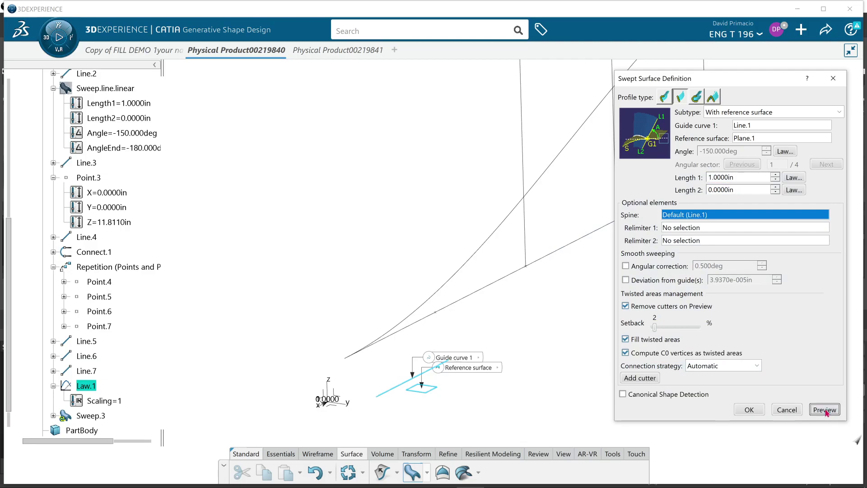
pyautogui.keyDown('ctrl'); pyautogui.moveTo(435, 418); pyautogui.dragTo(444, 73, button='middle'); pyautogui.keyUp('ctrl')
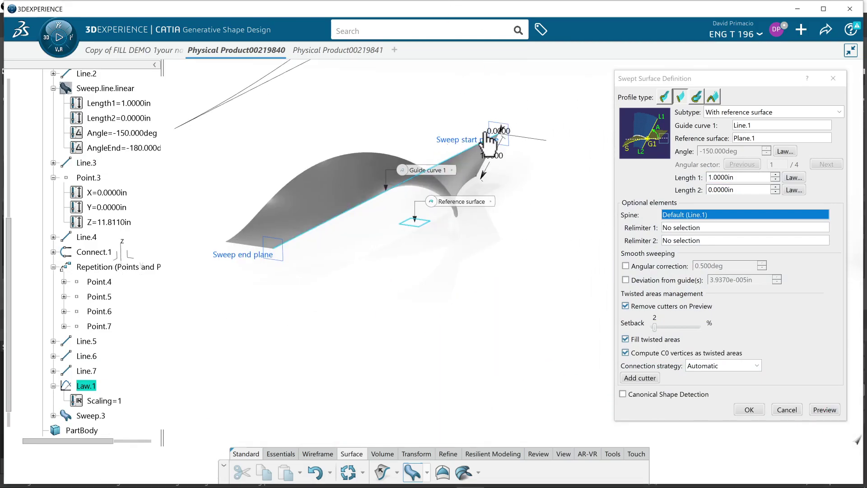
pyautogui.moveTo(357, 284); pyautogui.dragTo(378, 278, button='middle')
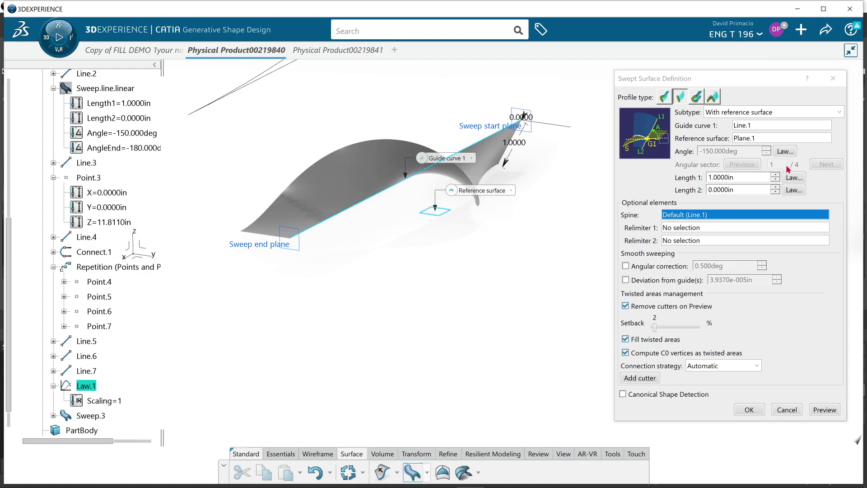
pyautogui.click(829, 160)
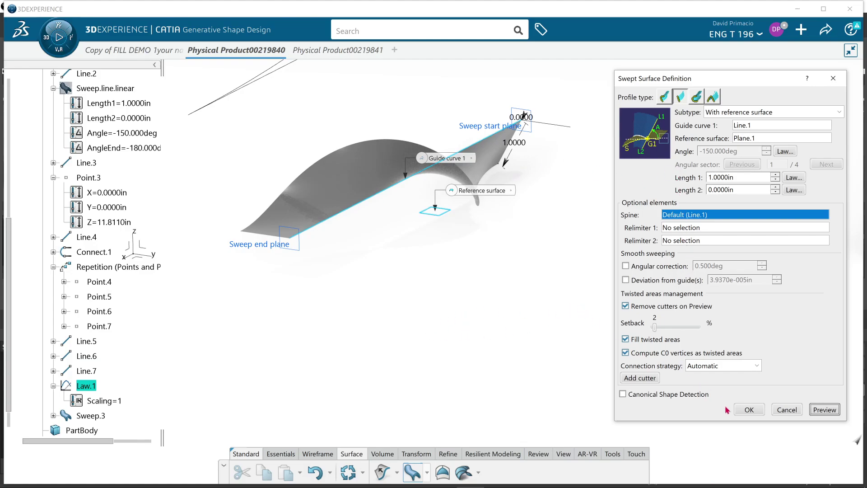
# Accept the linear swept surface driven by the Law.1 angle law, with Line.1 as guide and Plane.1 as reference.
pyautogui.click(748, 410)
pyautogui.moveTo(486, 282); pyautogui.dragTo(480, 338, button='middle')
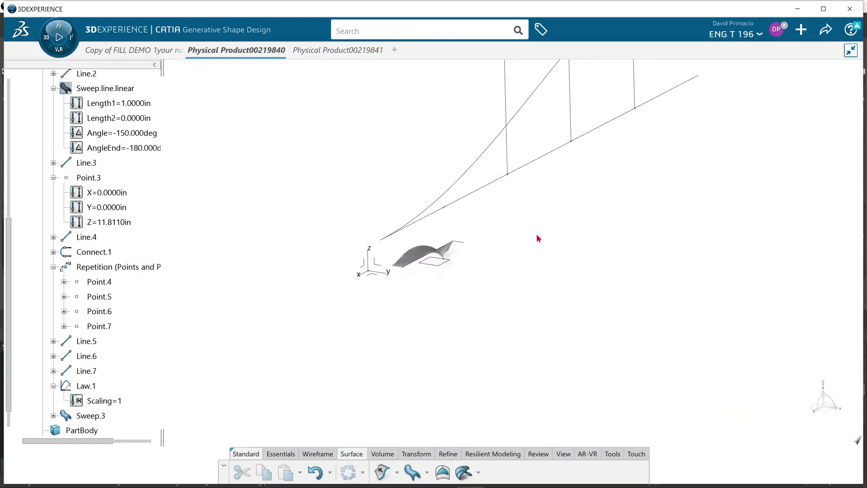
pyautogui.moveTo(529, 256); pyautogui.dragTo(465, 327, button='middle')
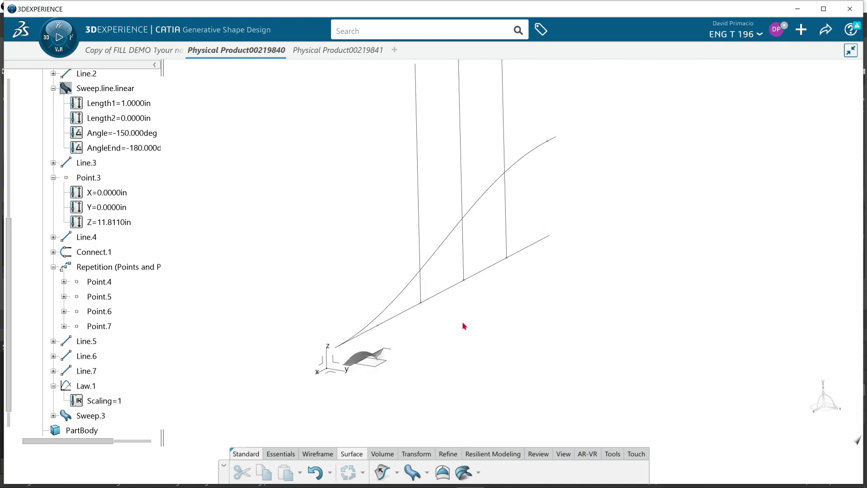
pyautogui.moveTo(497, 304); pyautogui.dragTo(488, 286, button='middle')
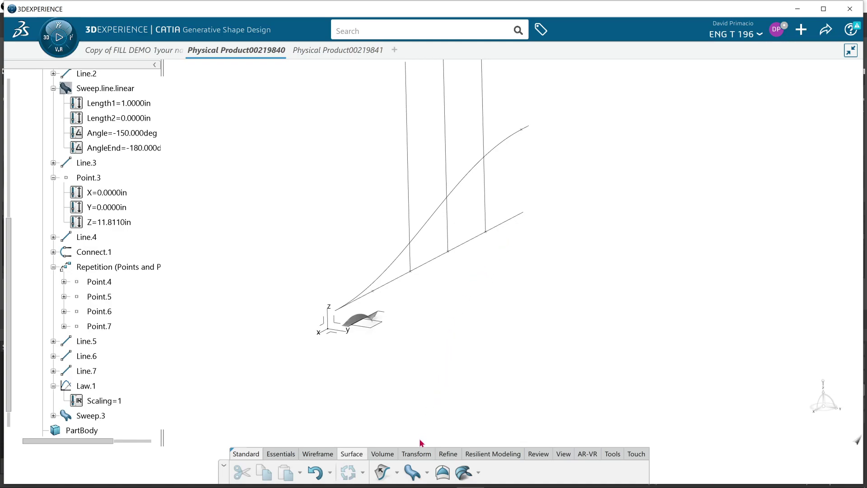
pyautogui.click(414, 452)
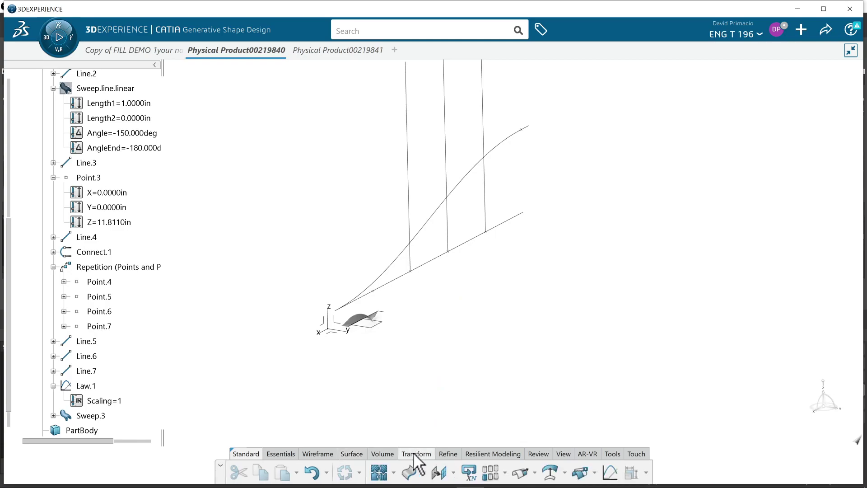
pyautogui.moveTo(447, 406); pyautogui.dragTo(456, 340, button='middle')
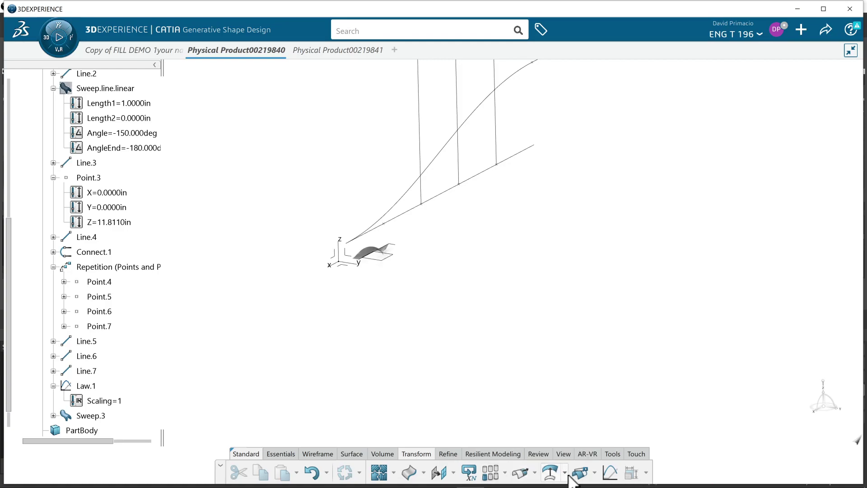
pyautogui.click(453, 474)
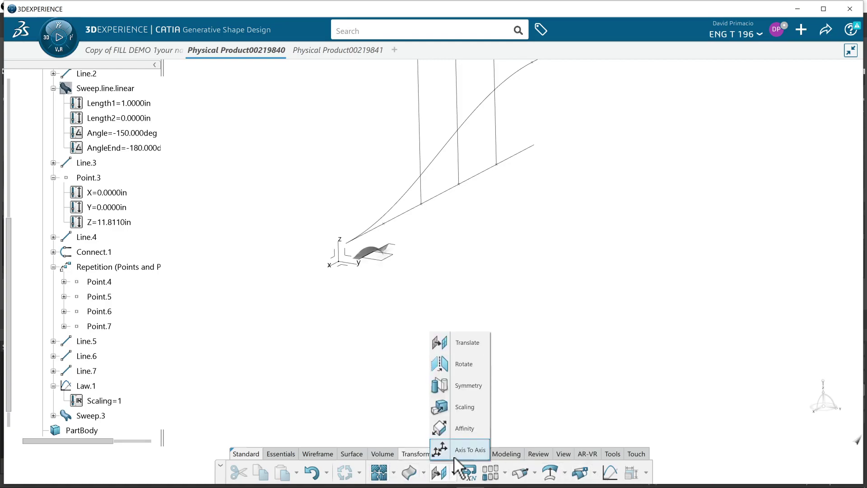
pyautogui.click(304, 326)
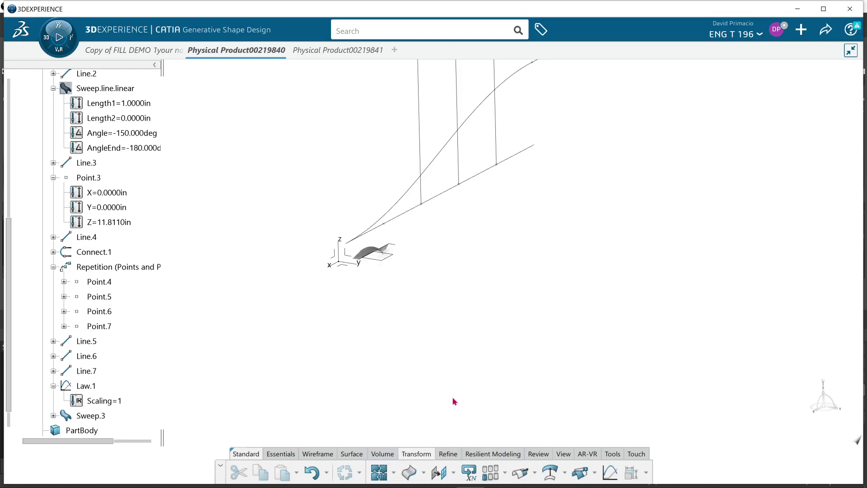
# Set the Z coordinate of Point.3, at the end of the law curve, to -30 mm.
pyautogui.moveTo(461, 313); pyautogui.dragTo(419, 443, button='middle')
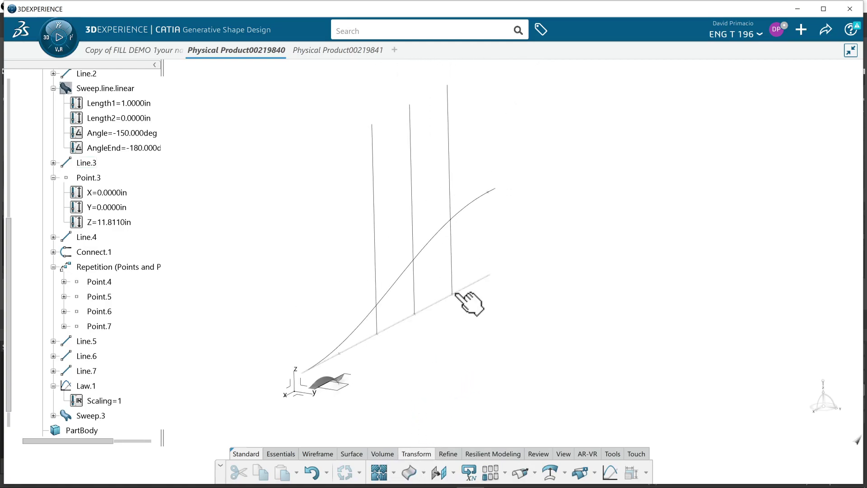
pyautogui.doubleClick(488, 192)
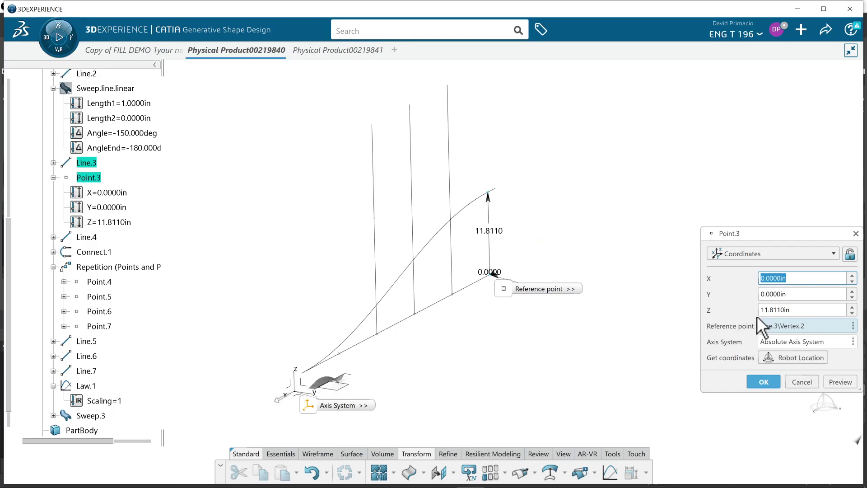
pyautogui.click(800, 311)
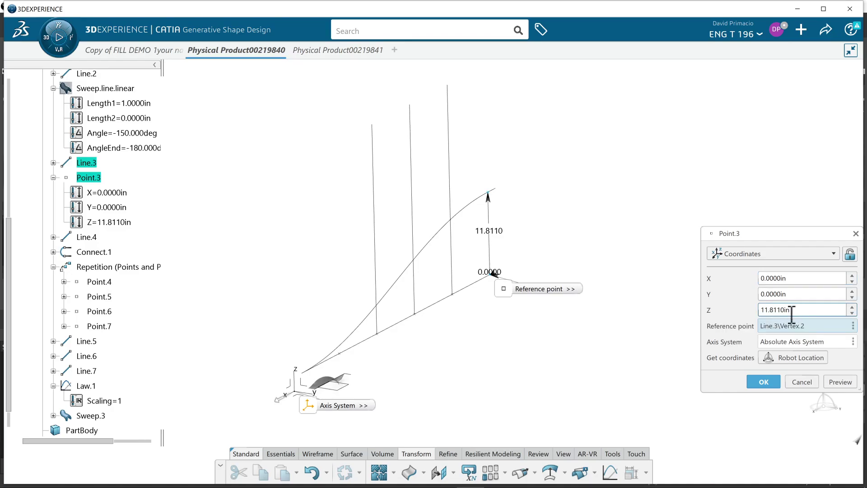
pyautogui.write('-30mm')
pyautogui.press('Return')
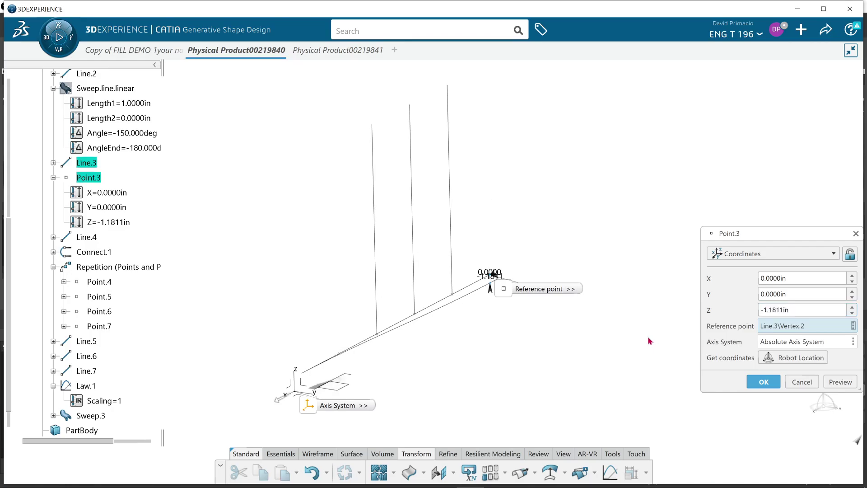
# Set Point.3's Z coordinate to -150 mm and accept the point definition.
pyautogui.moveTo(500, 338); pyautogui.dragTo(507, 289, button='middle')
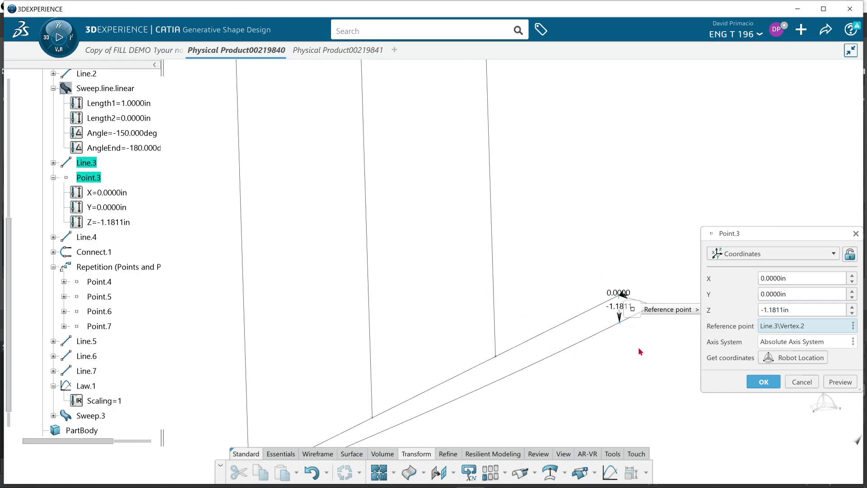
pyautogui.moveTo(632, 355); pyautogui.dragTo(533, 325, button='middle')
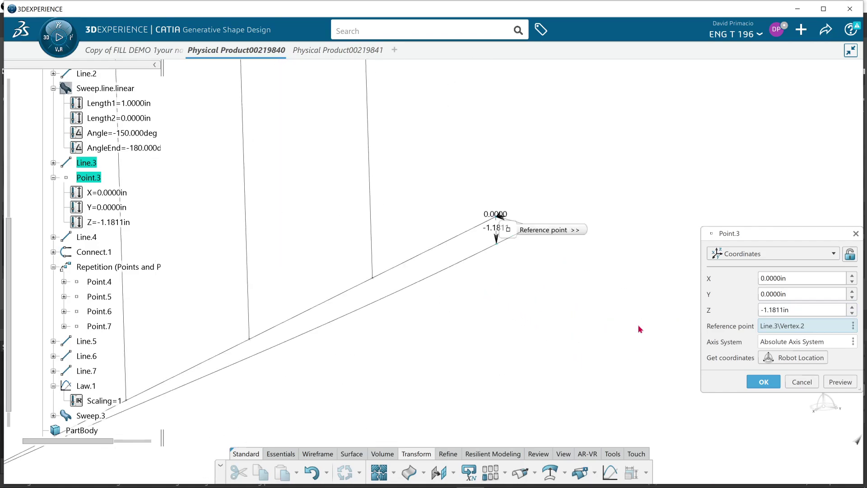
pyautogui.moveTo(795, 311); pyautogui.dragTo(698, 311)
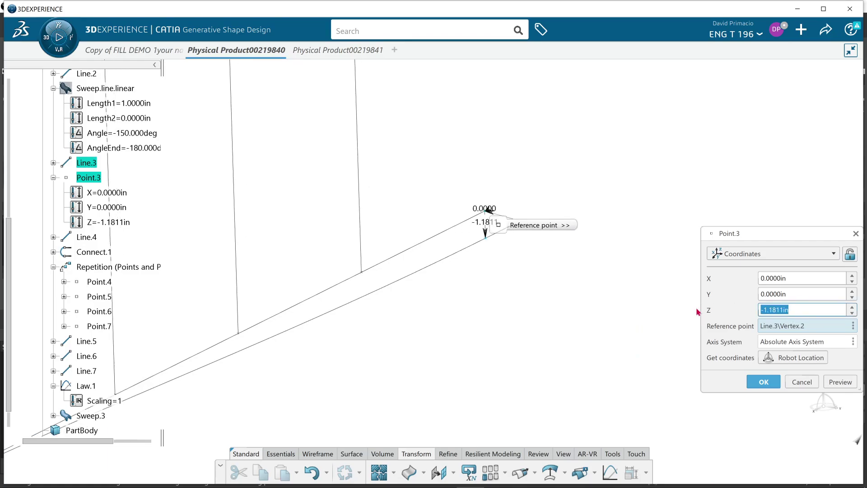
pyautogui.write('-150mm')
pyautogui.press('Return')
pyautogui.click(761, 377)
# Reopen the swept surface definition and examine the shape of the angle law graph produced by Law.1.
pyautogui.moveTo(392, 359); pyautogui.dragTo(441, 384, button='middle')
pyautogui.moveTo(439, 347); pyautogui.dragTo(506, 272, button='middle')
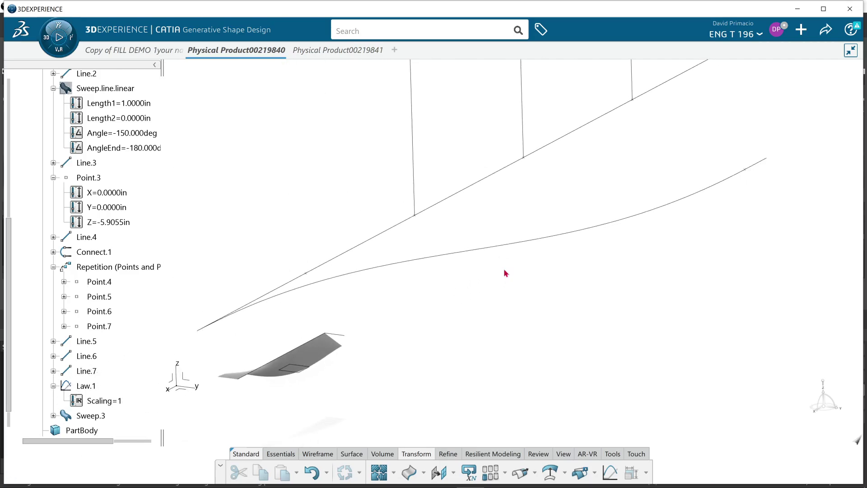
pyautogui.doubleClick(340, 344)
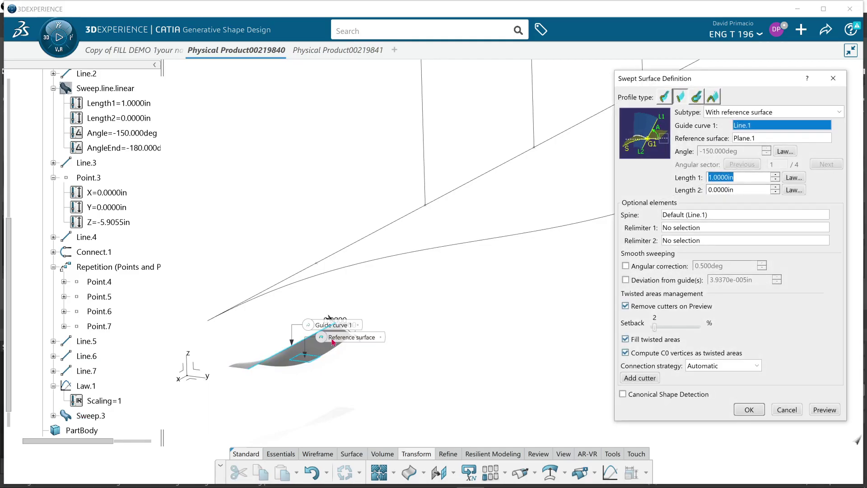
pyautogui.moveTo(438, 381); pyautogui.dragTo(427, 355, button='middle')
pyautogui.moveTo(414, 362); pyautogui.dragTo(591, 262, button='middle')
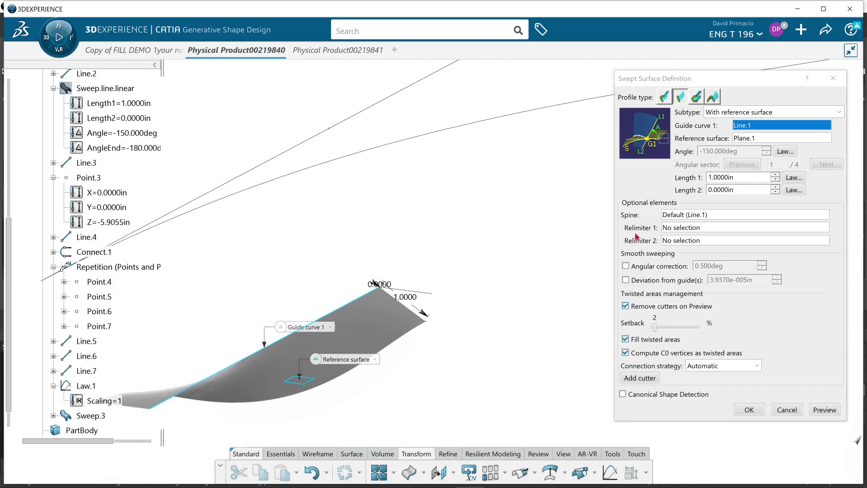
pyautogui.click(785, 150)
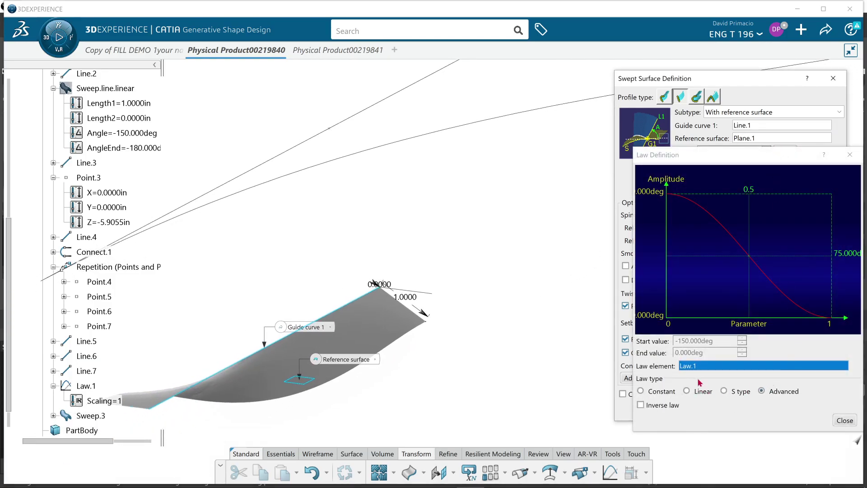
pyautogui.click(843, 421)
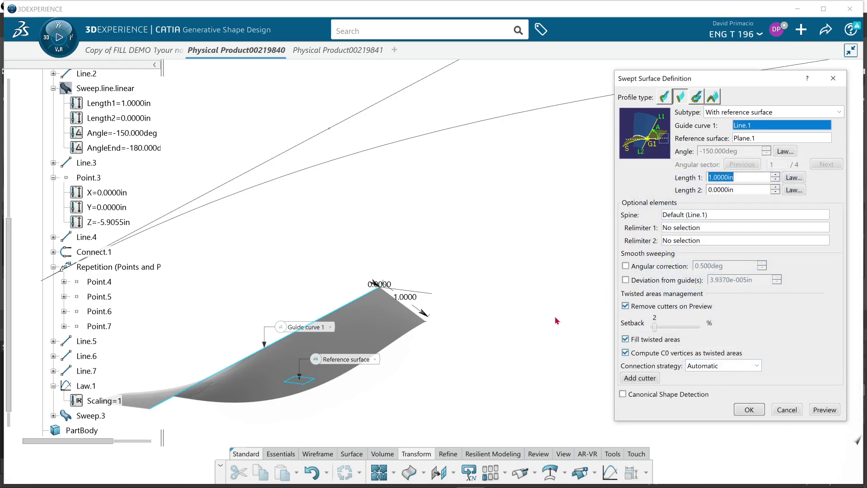
pyautogui.click(749, 409)
# Reverse Point.3's Z coordinate to positive 5.9055 in and accept the point definition.
pyautogui.moveTo(500, 299); pyautogui.dragTo(480, 354, button='middle')
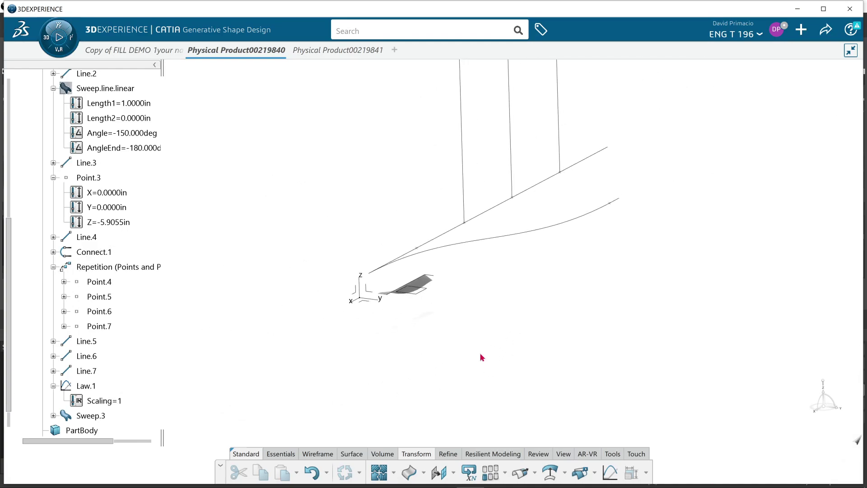
pyautogui.moveTo(594, 258); pyautogui.dragTo(554, 304, button='middle')
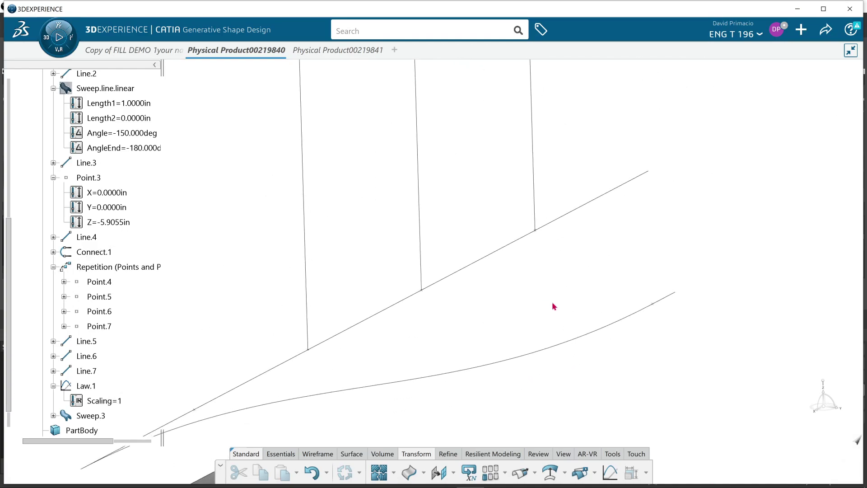
pyautogui.doubleClick(652, 305)
pyautogui.click(762, 310)
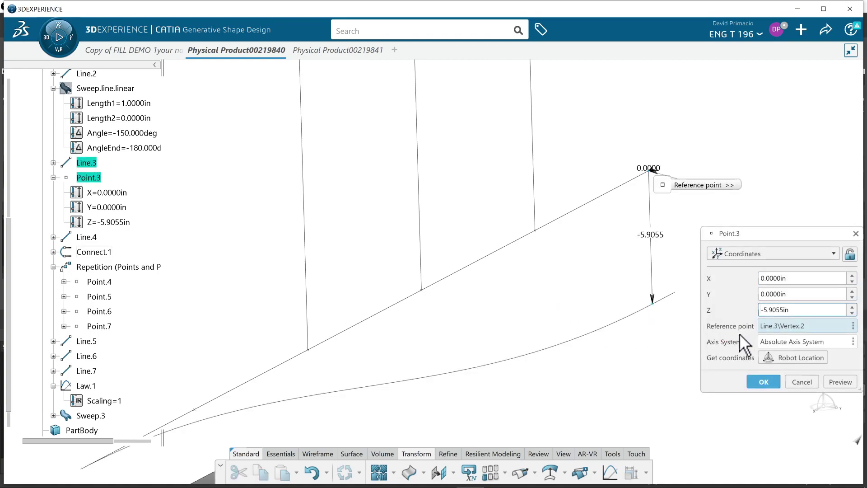
pyautogui.press('Delete')
pyautogui.press('Return')
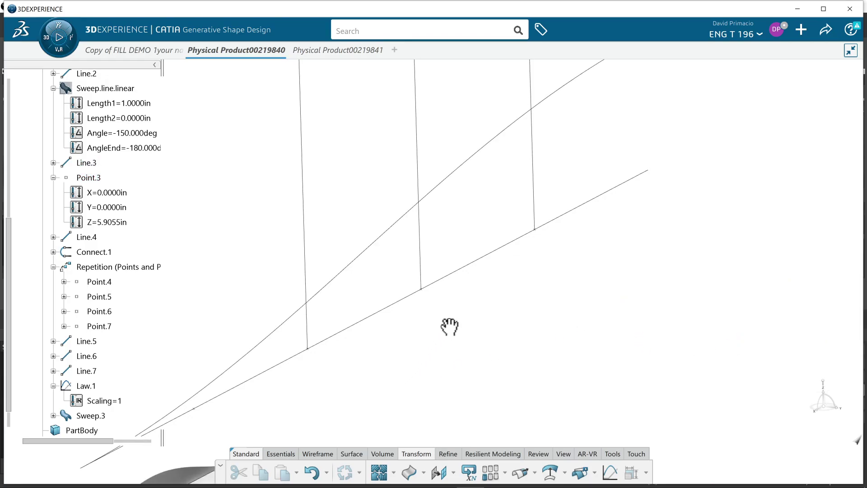
# Inspect the updated swept surface from the side and compare its twist with the law curve above it.
pyautogui.moveTo(366, 371); pyautogui.dragTo(520, 239, button='middle')
pyautogui.moveTo(467, 325)
pyautogui.mouseDown(button='middle')
pyautogui.moveTo(460, 337)
pyautogui.moveTo(484, 306)
pyautogui.moveTo(479, 289)
pyautogui.mouseUp(button='middle')
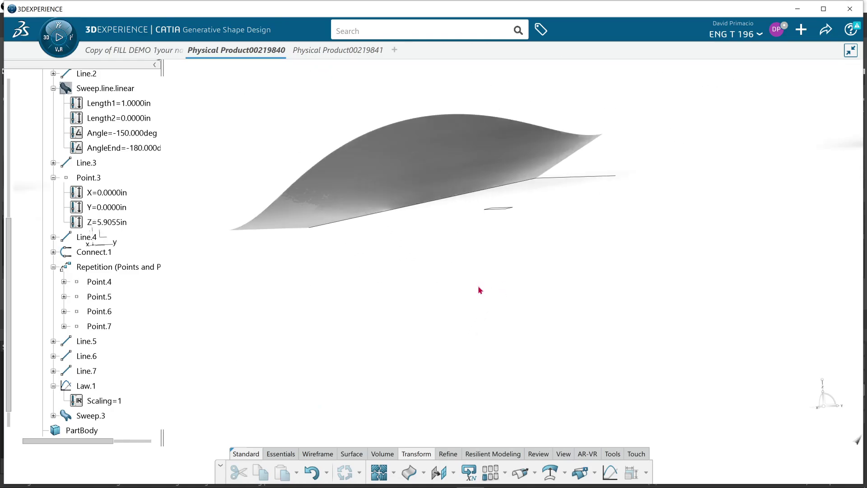
pyautogui.moveTo(569, 202); pyautogui.dragTo(456, 309, button='middle')
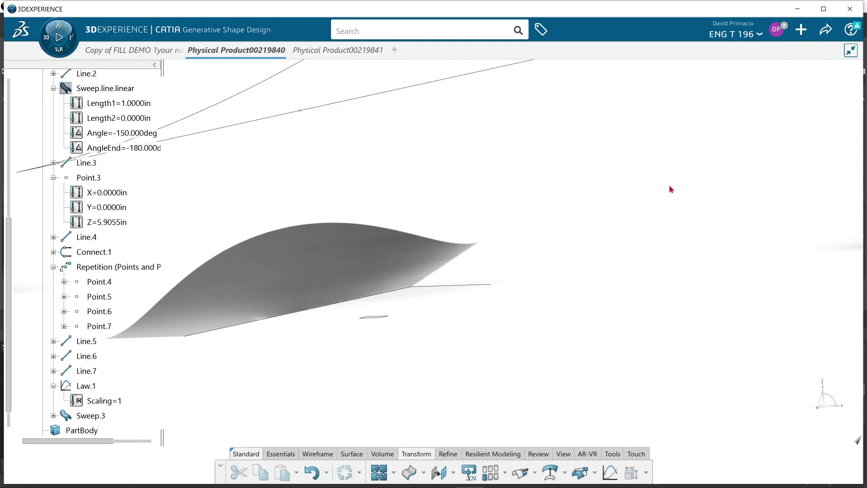
pyautogui.moveTo(619, 232); pyautogui.dragTo(482, 378, button='middle')
pyautogui.moveTo(449, 290); pyautogui.dragTo(464, 284, button='middle')
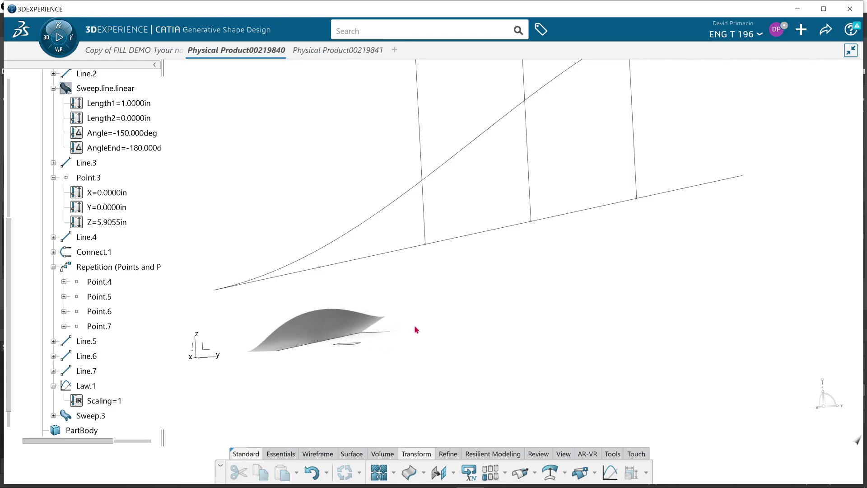
pyautogui.moveTo(407, 338); pyautogui.dragTo(649, 243, button='middle')
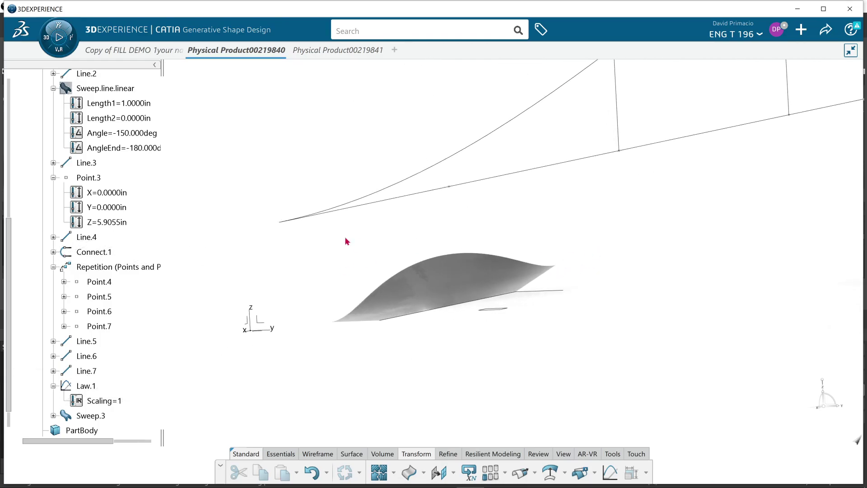
pyautogui.click(279, 223)
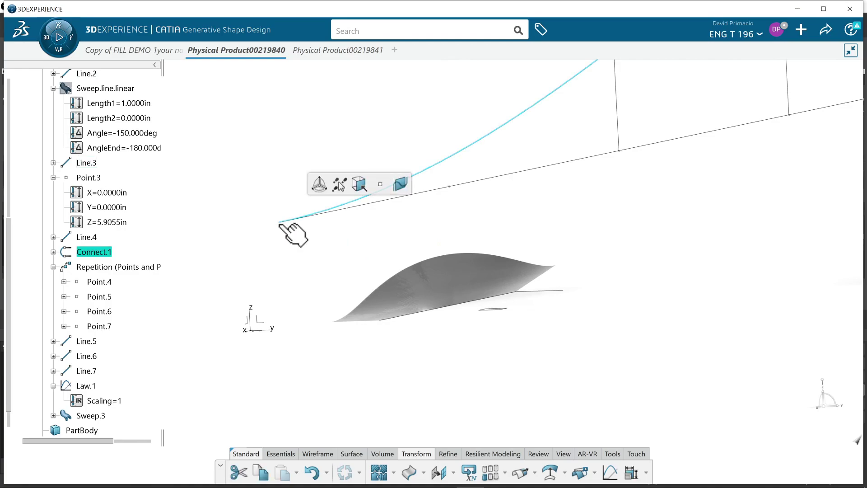
pyautogui.click(280, 223)
pyautogui.doubleClick(280, 222)
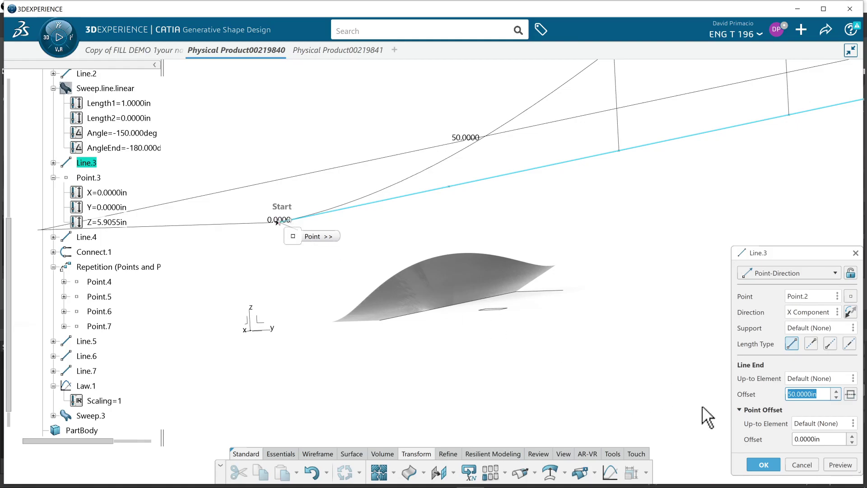
pyautogui.click(802, 464)
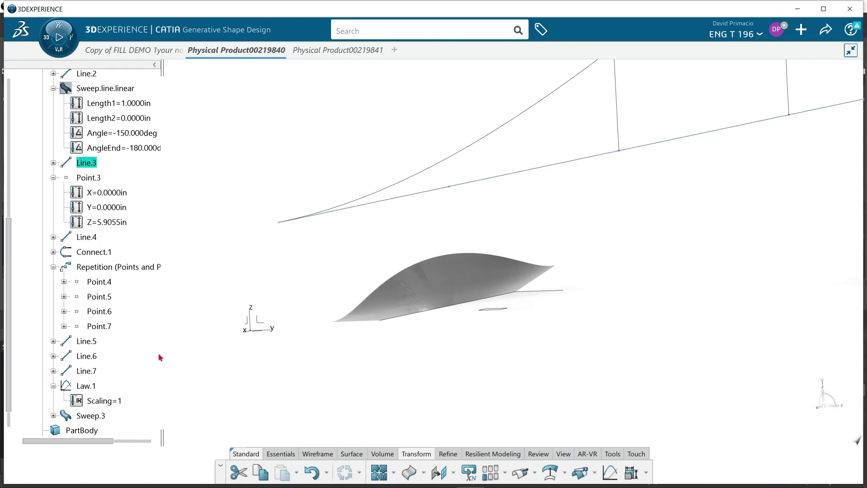
# Bring up the available commands for Line.3 at its start point.
pyautogui.click(280, 224)
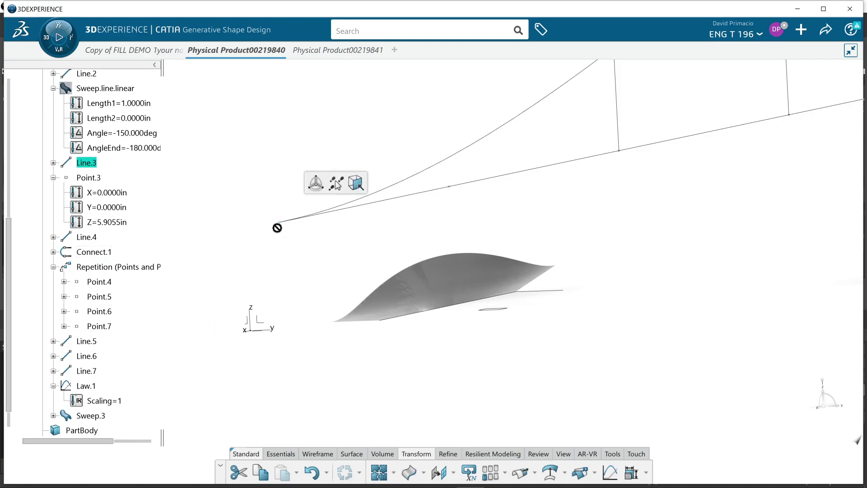
pyautogui.rightClick(280, 225)
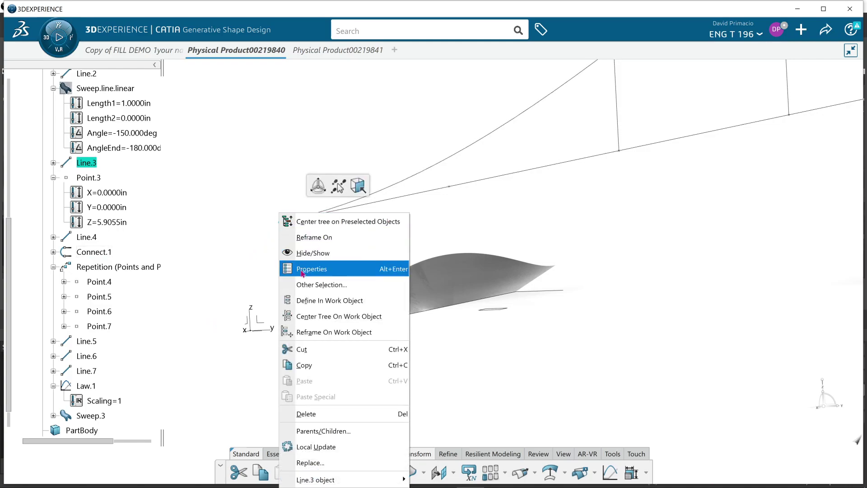
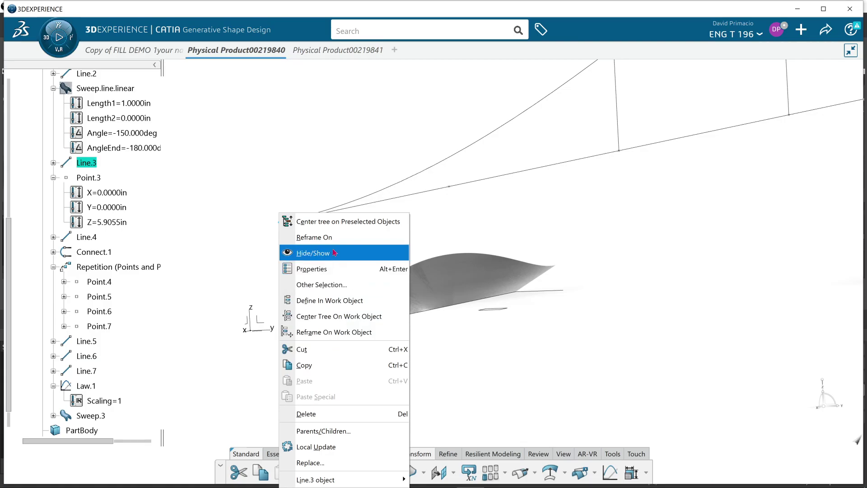
# Center the tree on Line.3 to locate the line and its parameters.
pyautogui.click(340, 226)
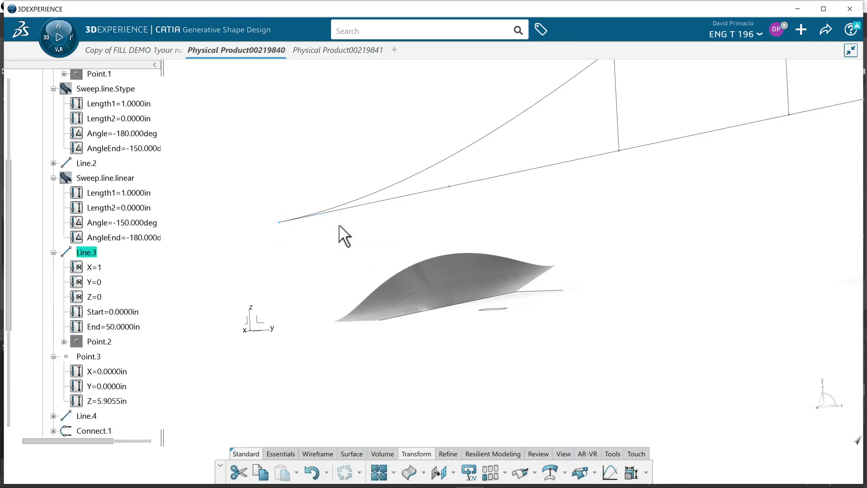
pyautogui.click(274, 248)
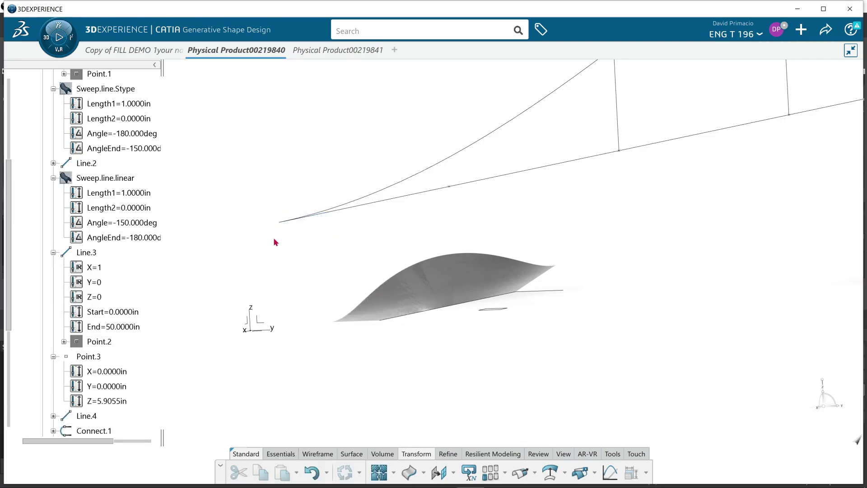
pyautogui.moveTo(315, 266)
pyautogui.mouseDown(button='middle')
pyautogui.moveTo(304, 267)
pyautogui.moveTo(309, 282)
pyautogui.mouseUp(button='middle')
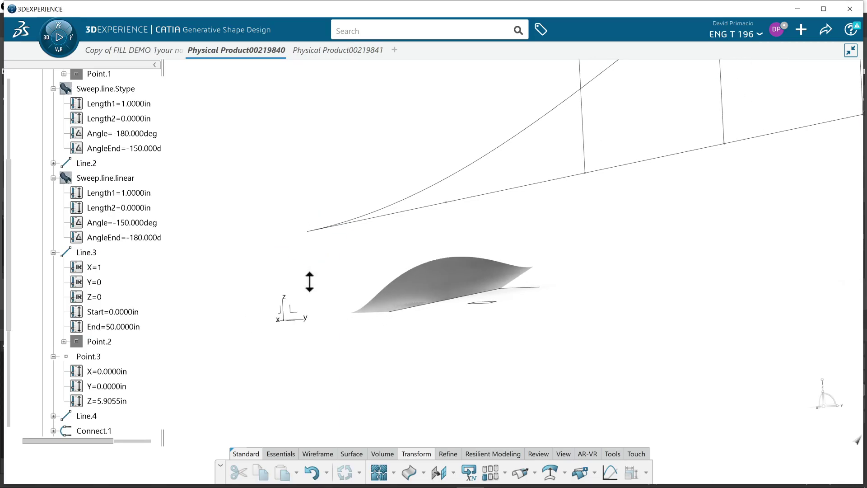
pyautogui.moveTo(380, 248); pyautogui.dragTo(411, 264, button='middle')
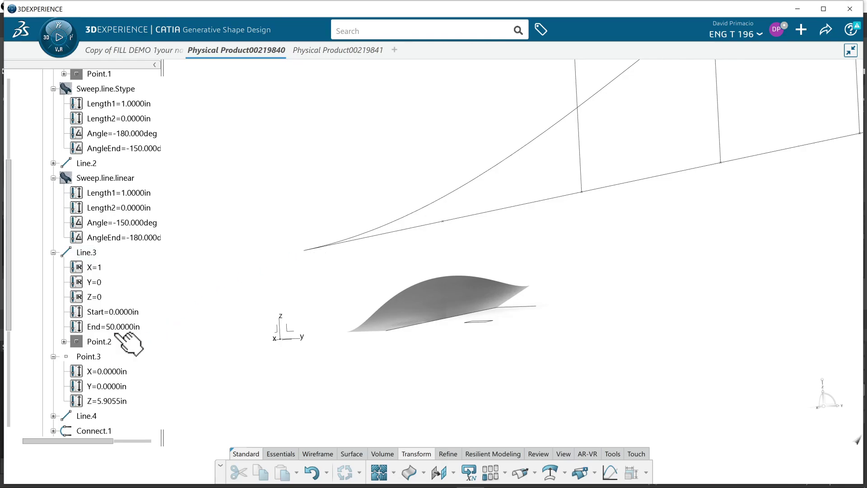
# Make Point.1 under Line.1 visible and reframe the view on it.
pyautogui.scroll(2, 115, 336)
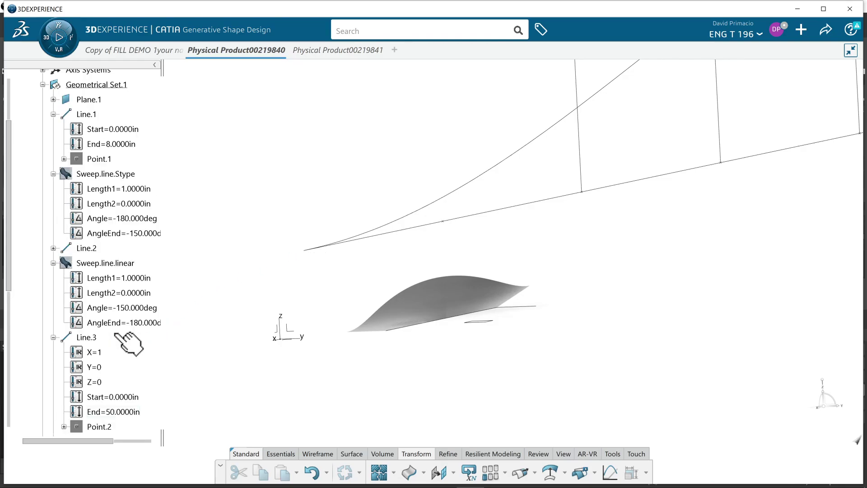
pyautogui.click(99, 159)
pyautogui.rightClick(98, 159)
pyautogui.click(112, 196)
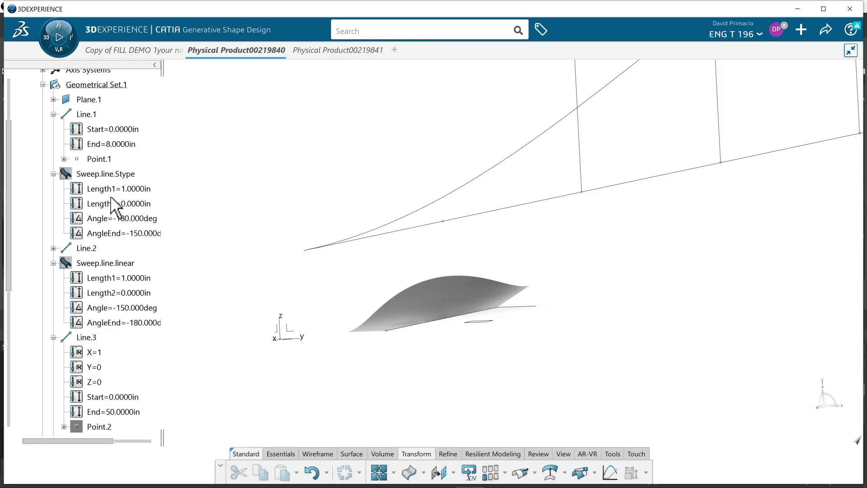
pyautogui.click(99, 159)
pyautogui.rightClick(99, 160)
pyautogui.click(90, 180)
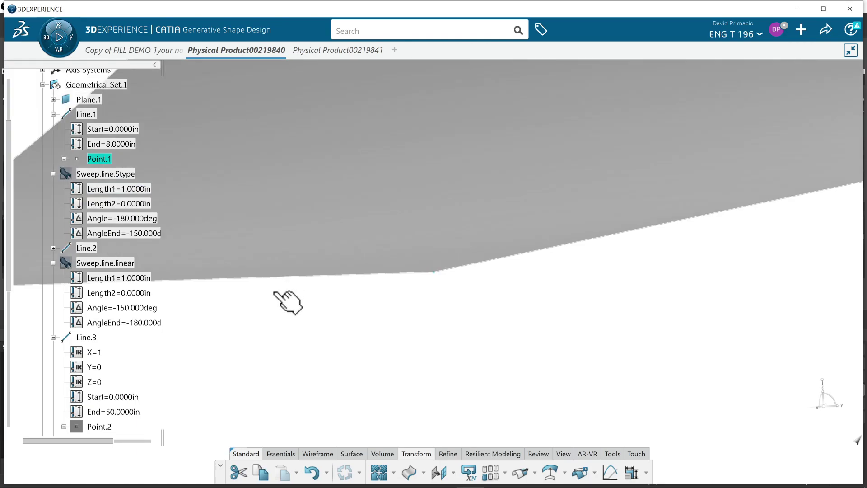
# Review the definition of the connect curve that starts at Line.3's end, and close it without changes.
pyautogui.moveTo(291, 261); pyautogui.dragTo(256, 322, button='middle')
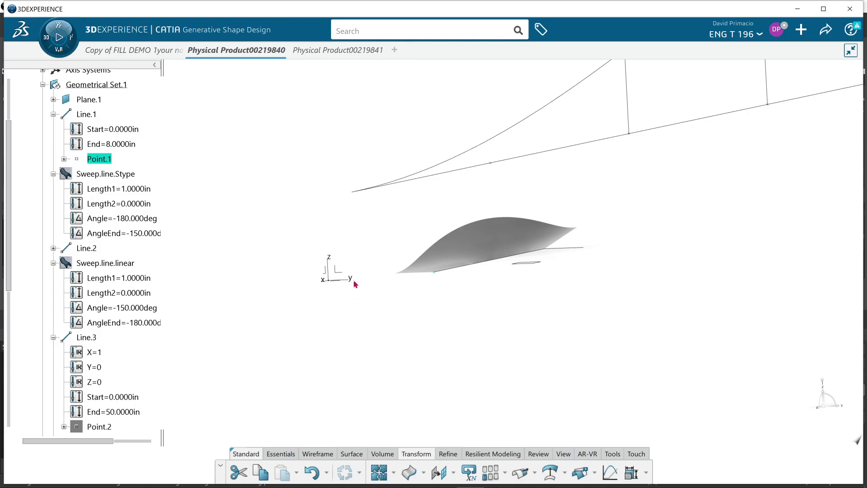
pyautogui.moveTo(343, 310); pyautogui.dragTo(299, 336, button='middle')
pyautogui.moveTo(335, 268); pyautogui.dragTo(312, 274, button='middle')
pyautogui.moveTo(223, 284); pyautogui.dragTo(274, 279, button='middle')
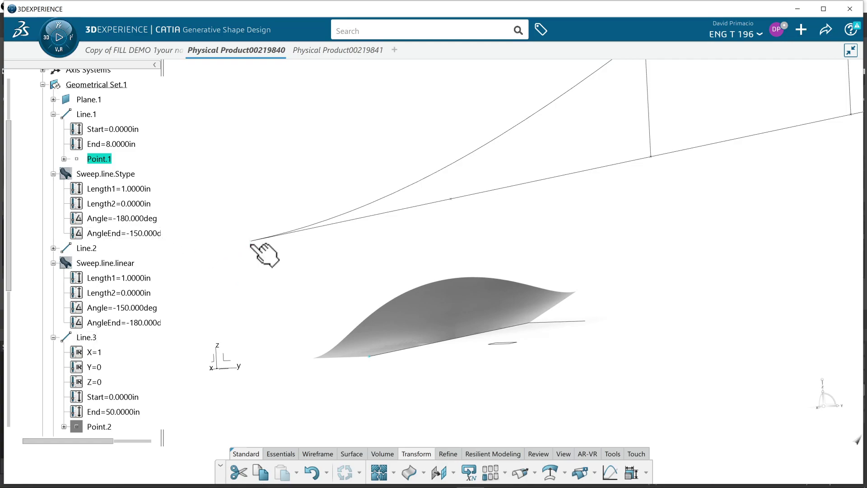
pyautogui.click(375, 202)
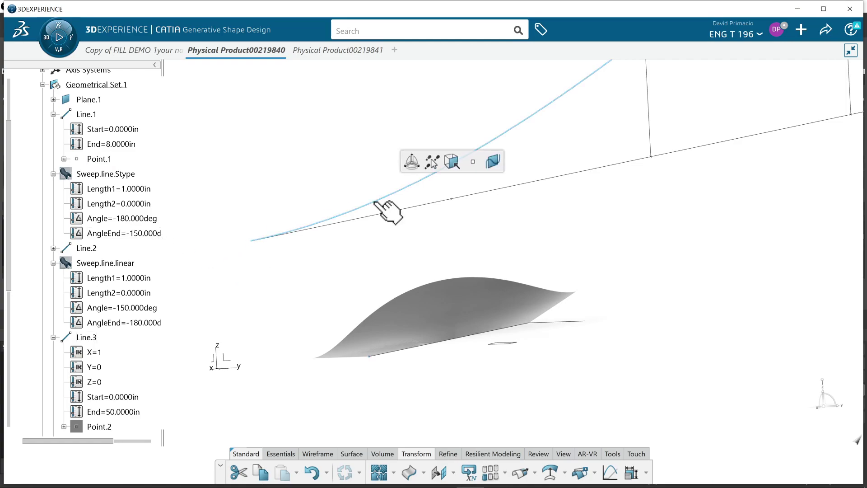
pyautogui.doubleClick(375, 202)
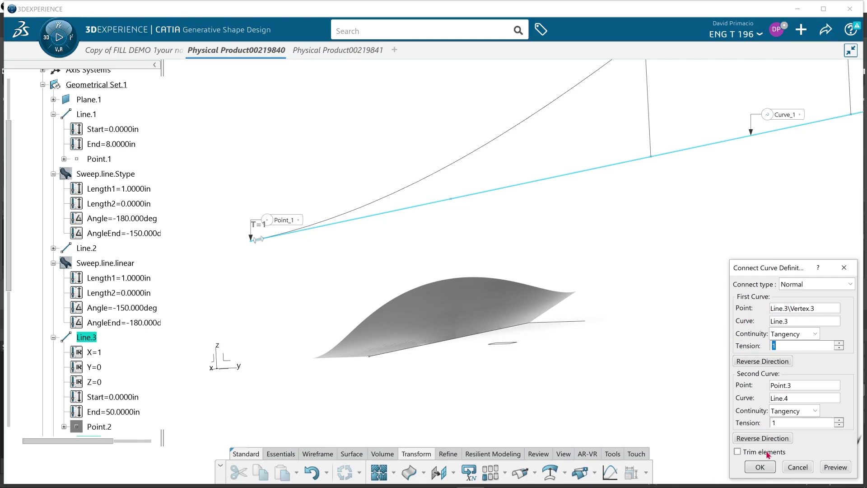
pyautogui.click(790, 468)
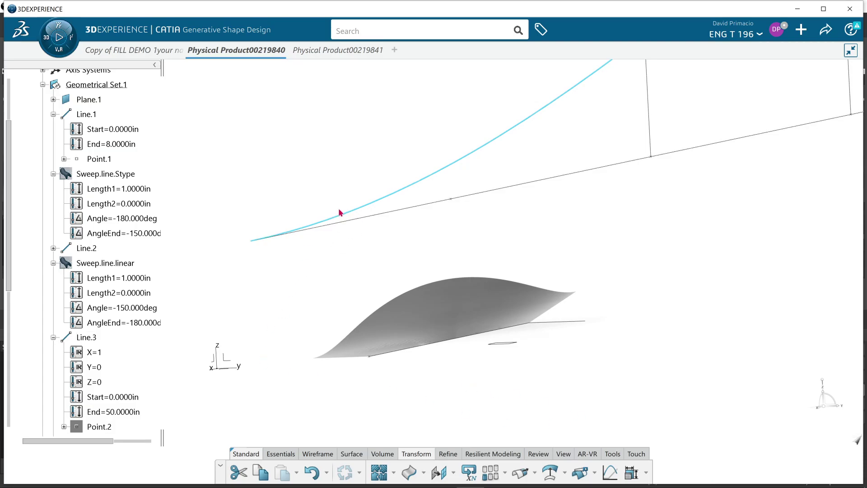
# Within the connect curve's definition, start a new coordinates point for the first curve, referenced to the Line.3 vertex where the curve begins.
pyautogui.doubleClick(352, 213)
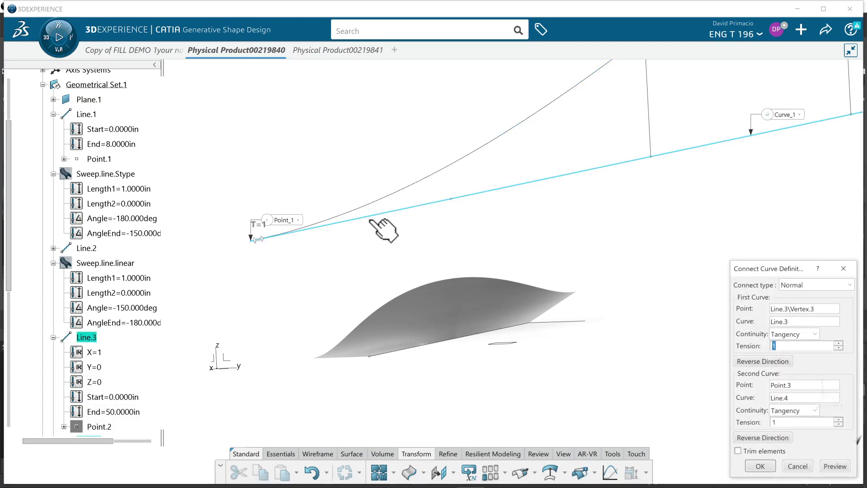
pyautogui.rightClick(797, 311)
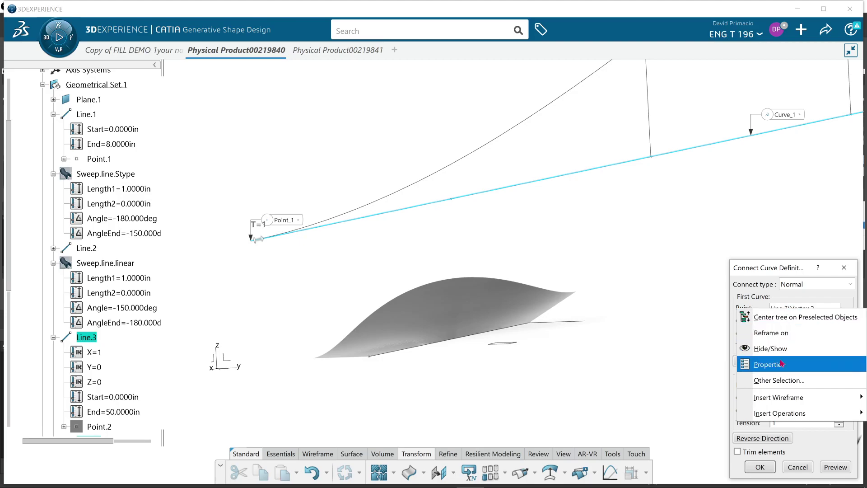
pyautogui.moveTo(784, 400)
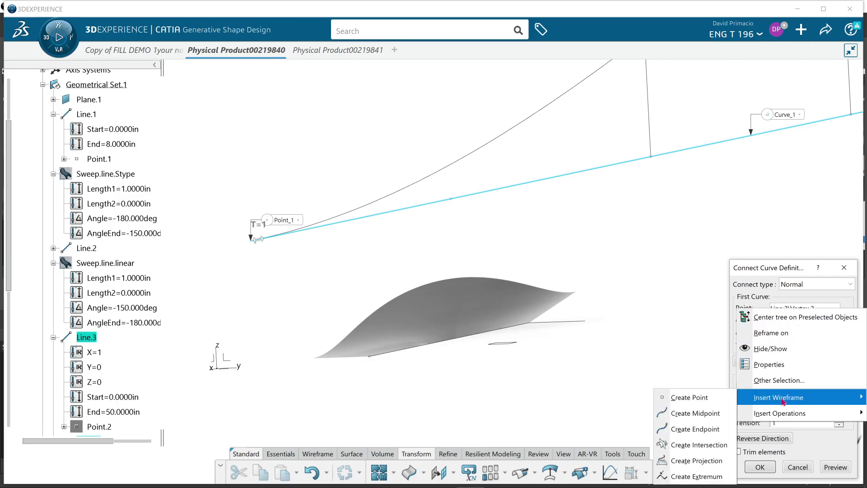
pyautogui.click(688, 398)
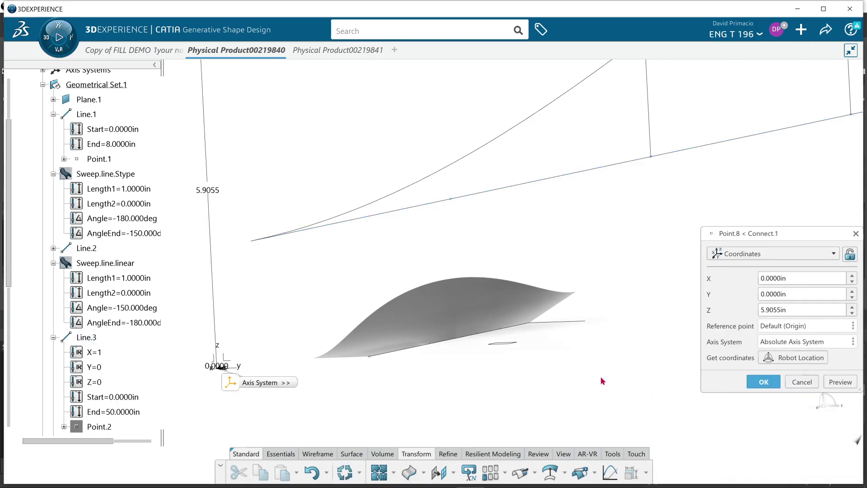
pyautogui.click(779, 324)
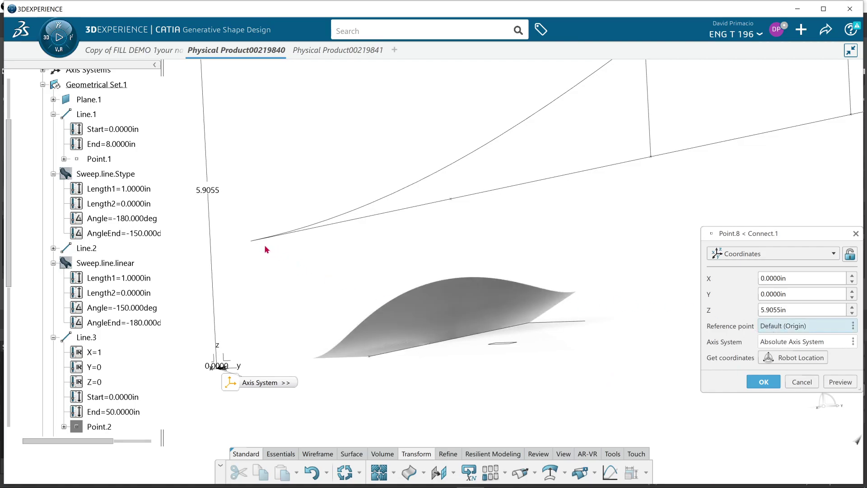
pyautogui.click(253, 241)
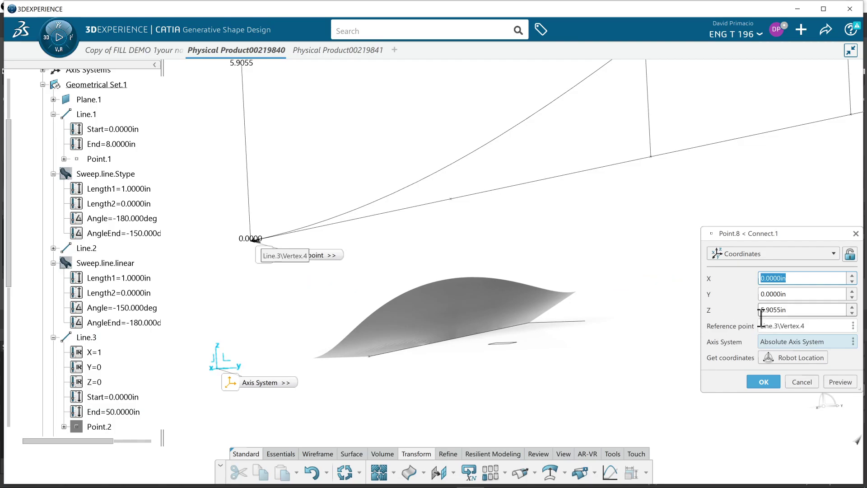
# Set the new point's Z to 180 mm, try to use it as the connect curve's first point, and cancel the curve edit.
pyautogui.moveTo(796, 313); pyautogui.dragTo(717, 314)
pyautogui.write('180mm')
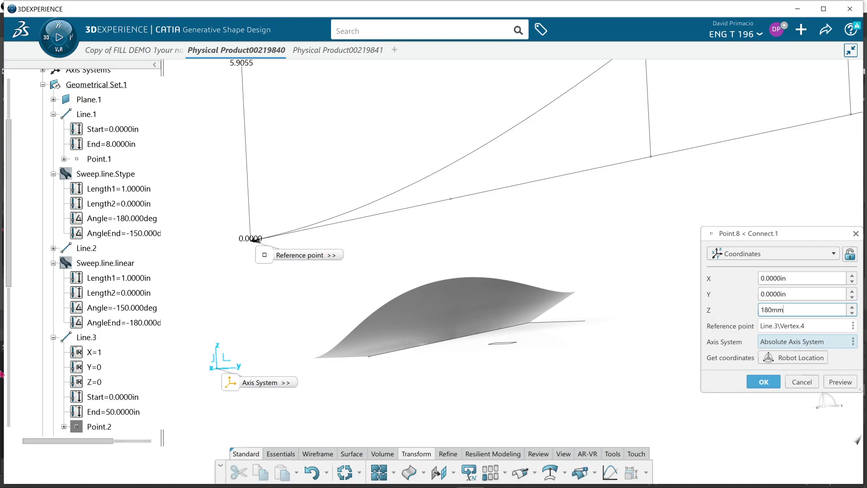
pyautogui.press('Tab')
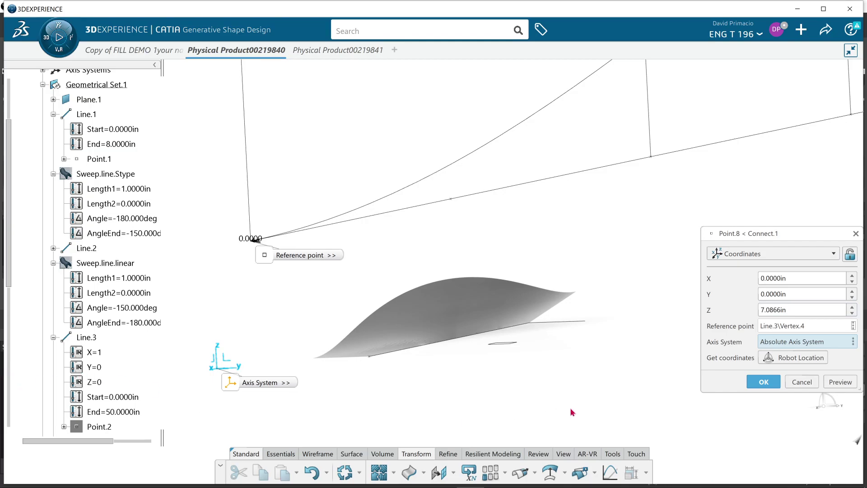
pyautogui.click(763, 383)
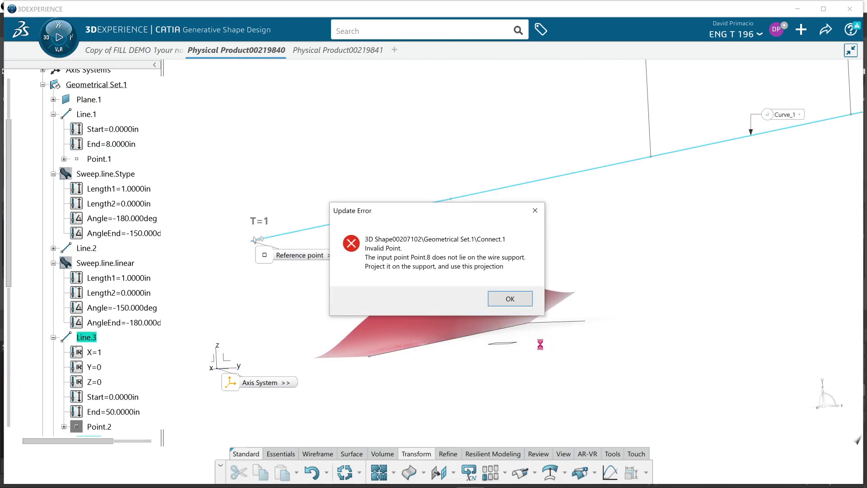
pyautogui.click(516, 305)
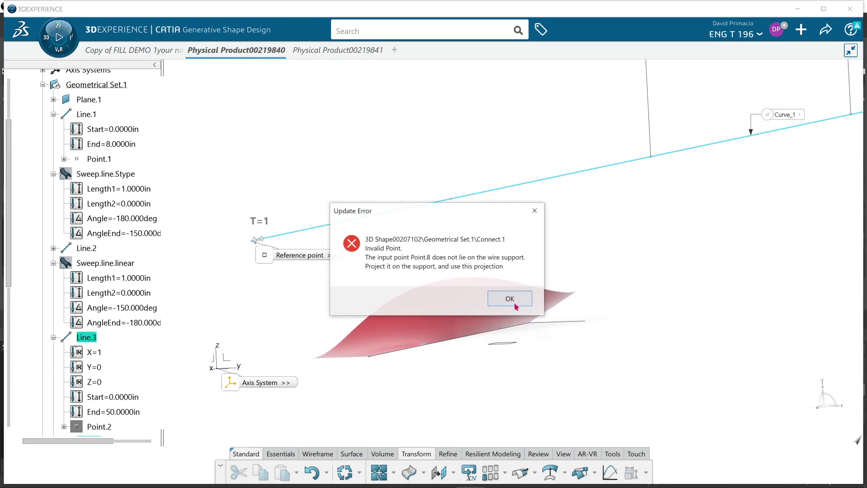
pyautogui.click(514, 304)
pyautogui.click(510, 306)
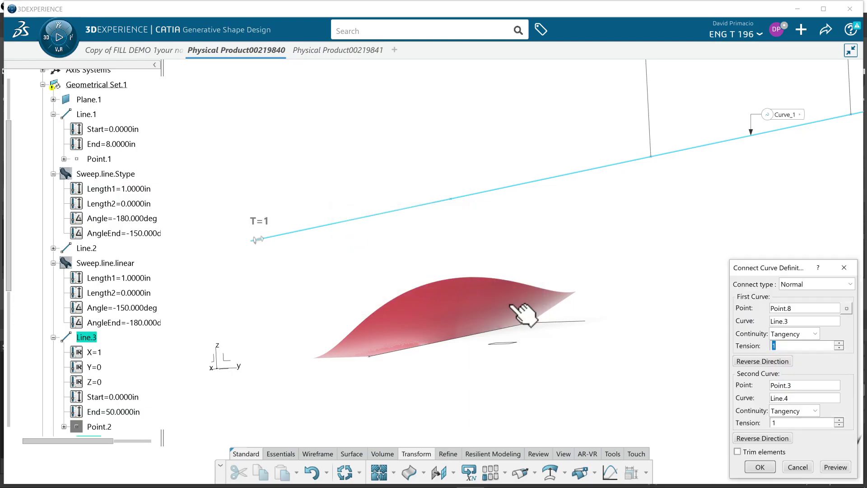
pyautogui.click(798, 465)
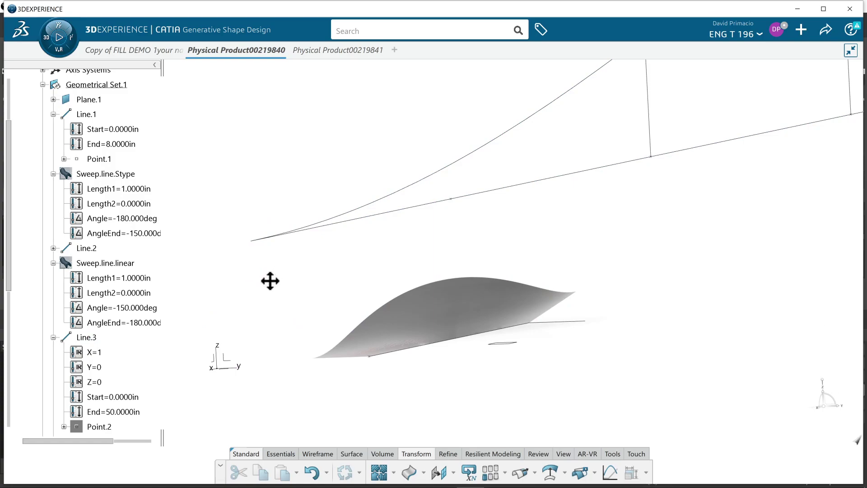
# Start a new coordinates point referenced to the Line.3 vertex where the connect curve begins.
pyautogui.moveTo(271, 278); pyautogui.dragTo(265, 291, button='middle')
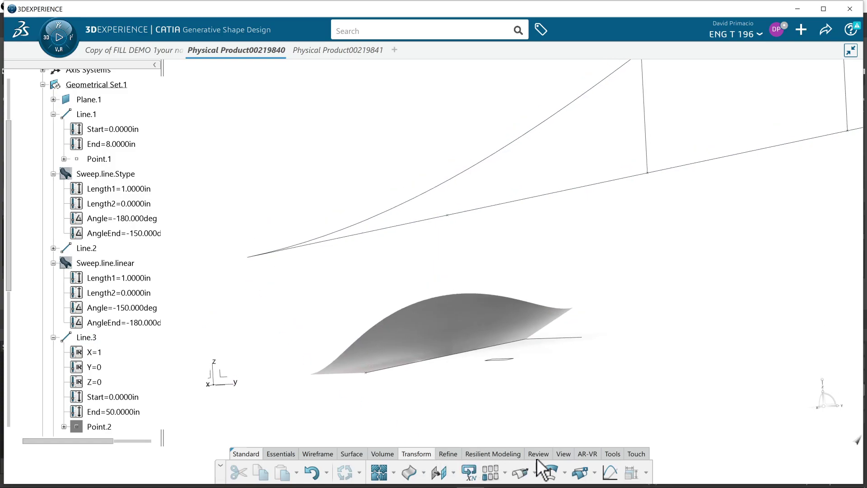
pyautogui.click(317, 455)
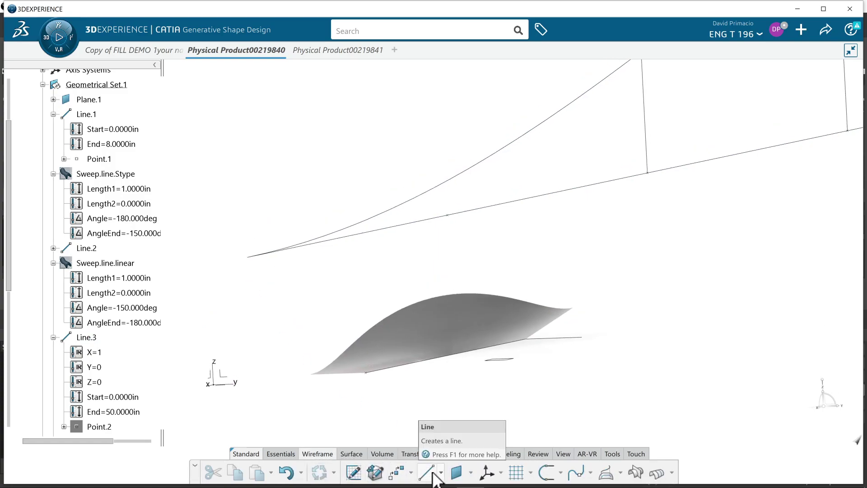
pyautogui.click(411, 473)
pyautogui.click(407, 388)
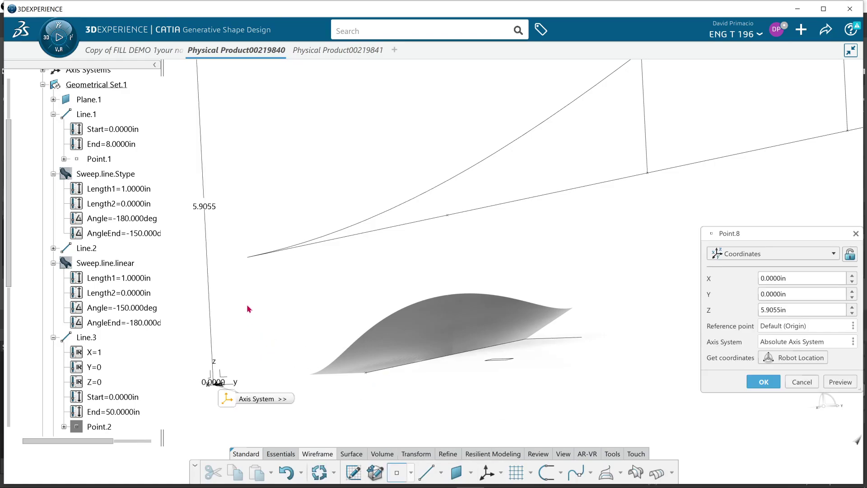
pyautogui.click(253, 256)
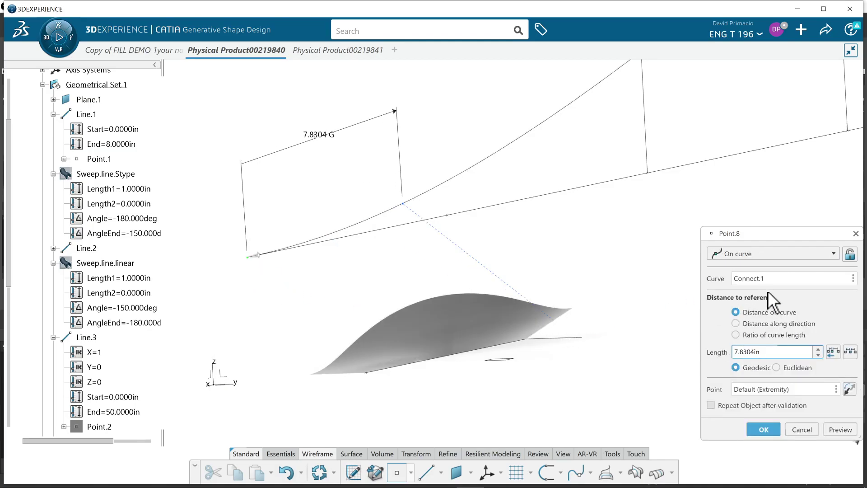
pyautogui.click(754, 255)
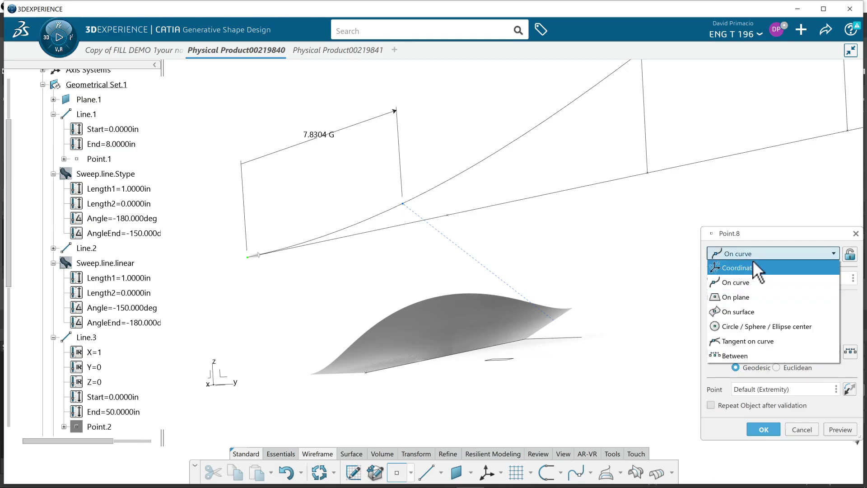
pyautogui.click(753, 264)
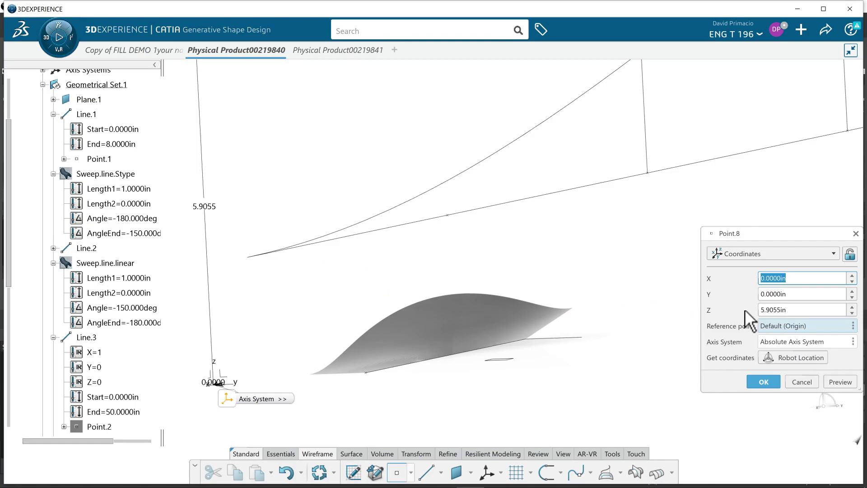
pyautogui.click(760, 325)
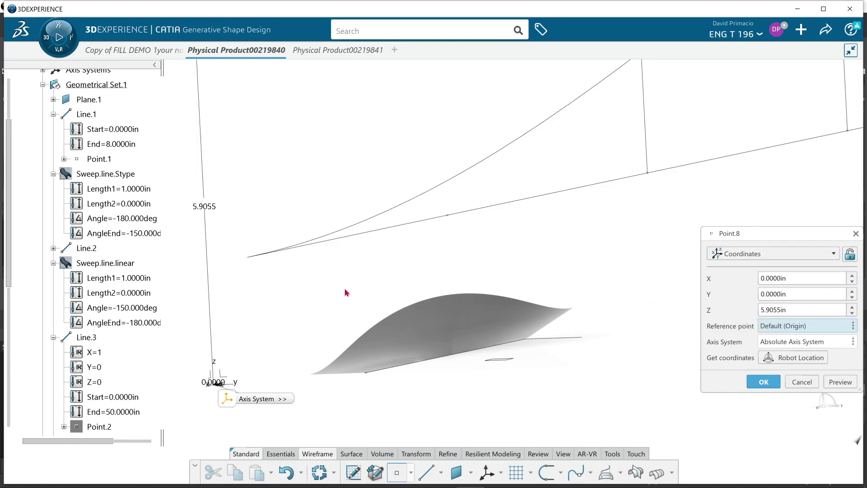
pyautogui.click(249, 258)
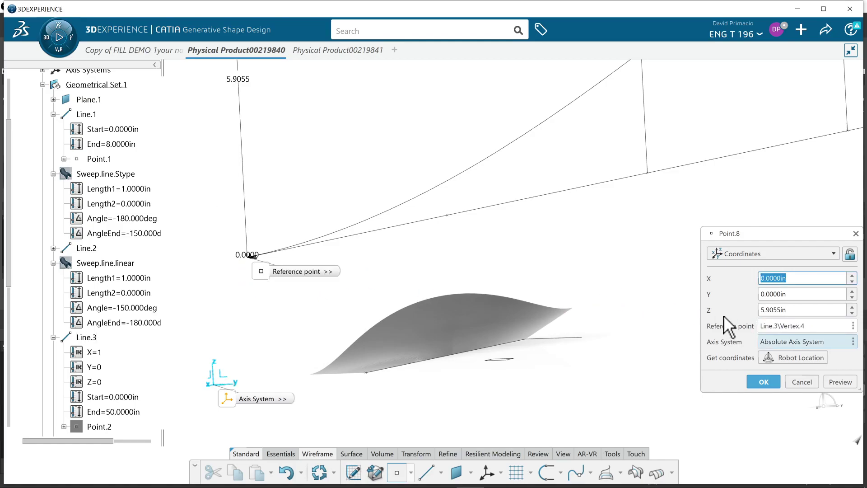
# Set the new point's Z to 180 mm and create it above the Line.3 vertex.
pyautogui.doubleClick(786, 310)
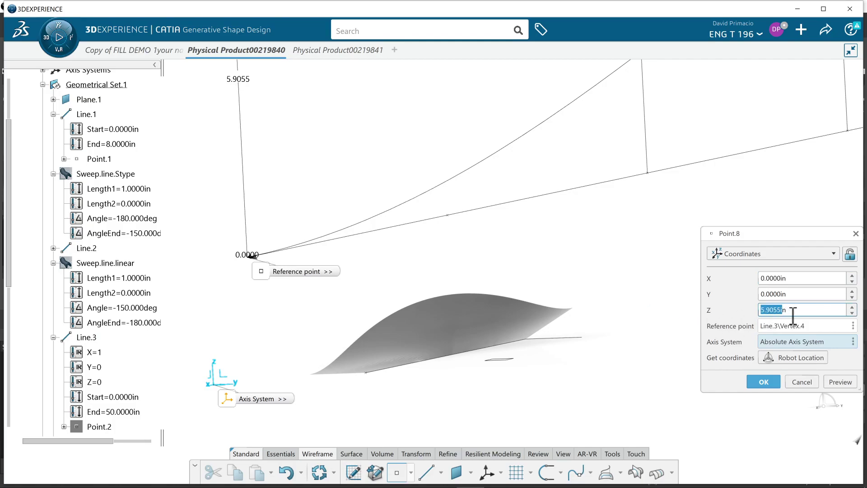
pyautogui.write('180mm')
pyautogui.click(842, 379)
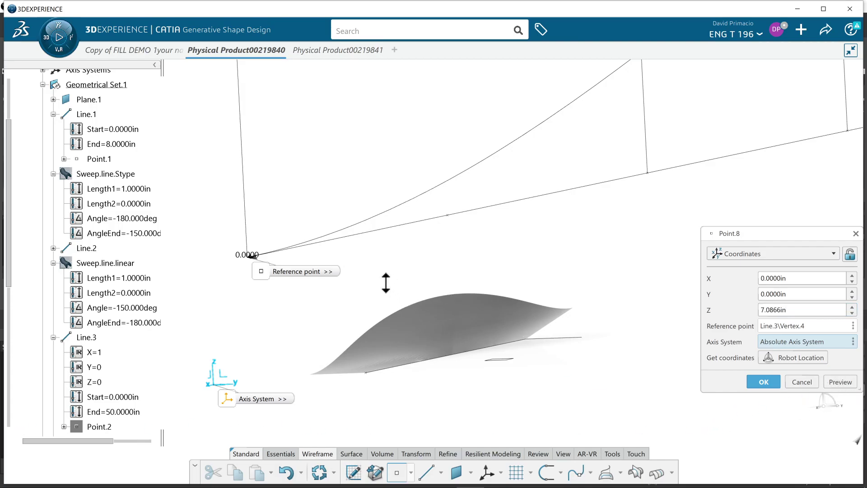
pyautogui.keyDown('ctrl'); pyautogui.moveTo(386, 287); pyautogui.dragTo(381, 338, button='middle'); pyautogui.keyUp('ctrl')
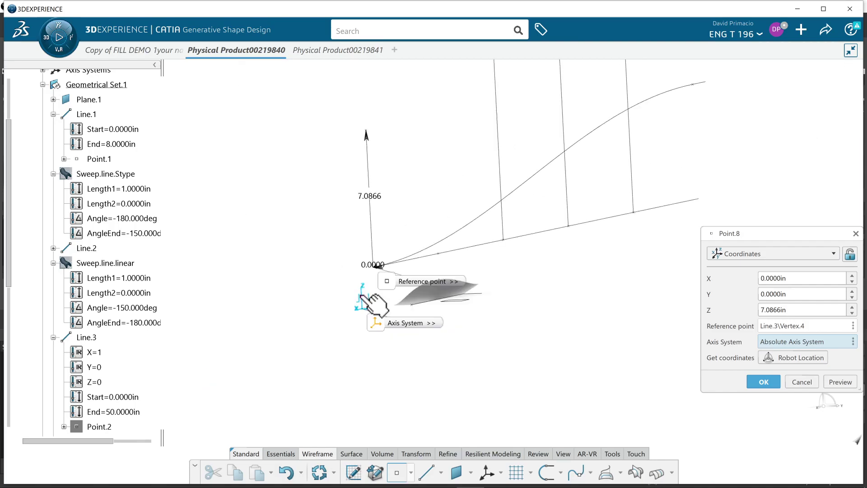
pyautogui.keyDown('ctrl'); pyautogui.moveTo(608, 392); pyautogui.dragTo(608, 367, button='middle'); pyautogui.keyUp('ctrl')
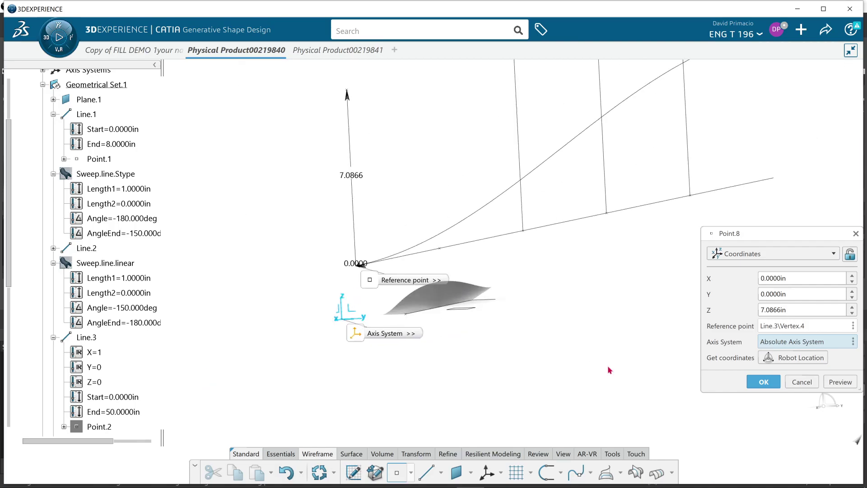
pyautogui.click(766, 381)
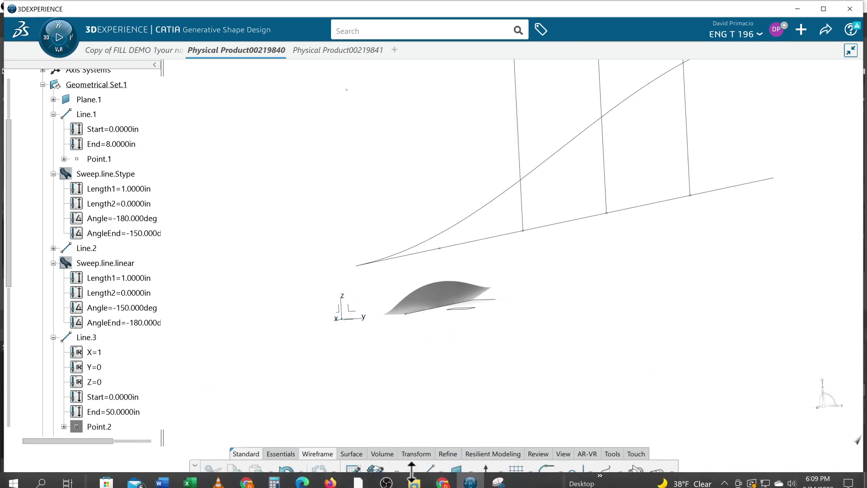
# Create a 2 in point-direction line from the new point along the current X axis.
pyautogui.click(426, 472)
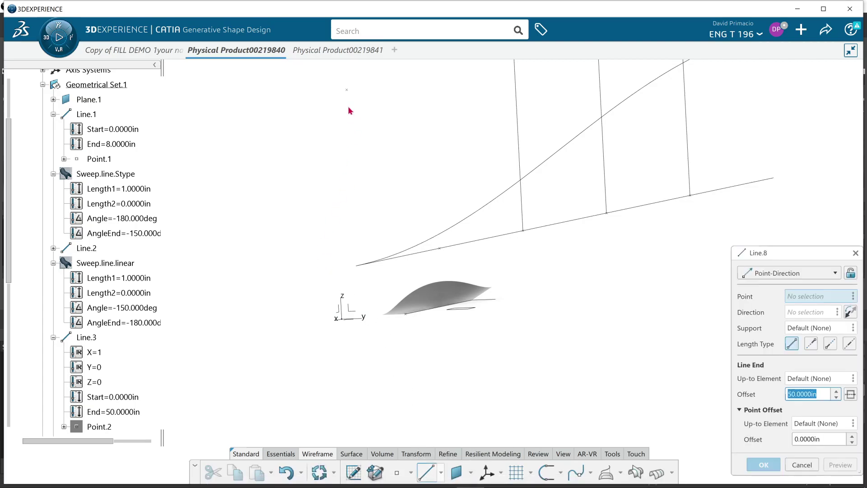
pyautogui.click(346, 90)
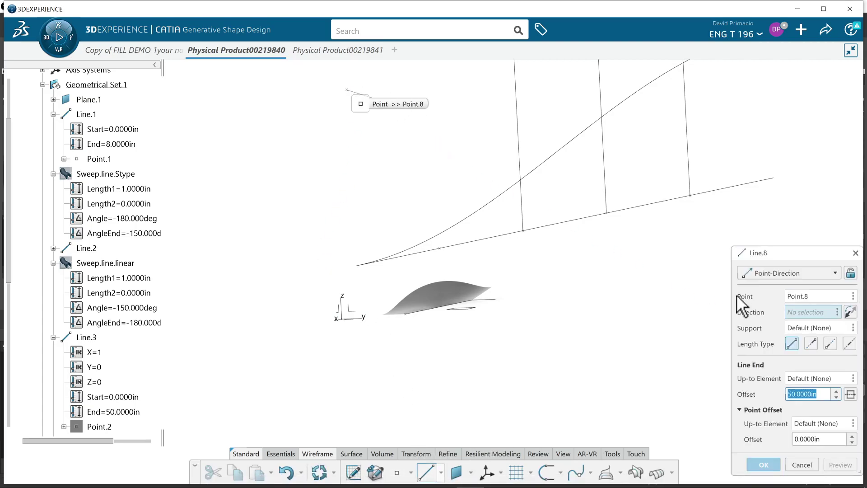
pyautogui.rightClick(797, 310)
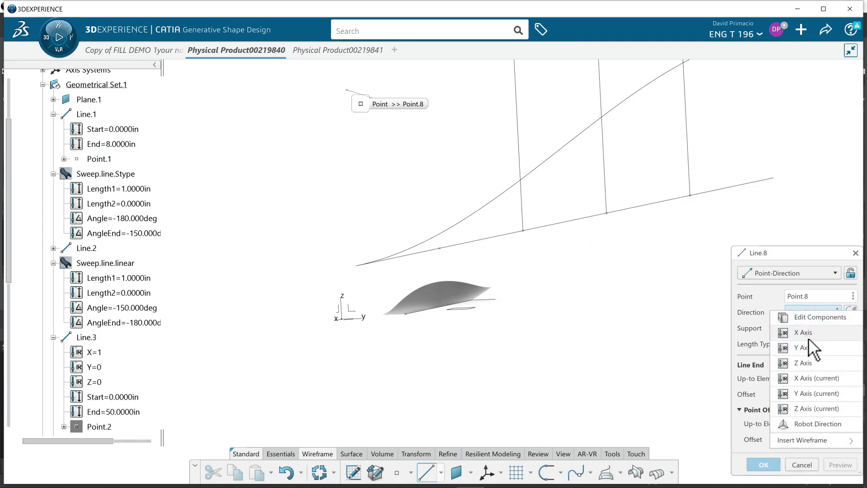
pyautogui.click(823, 377)
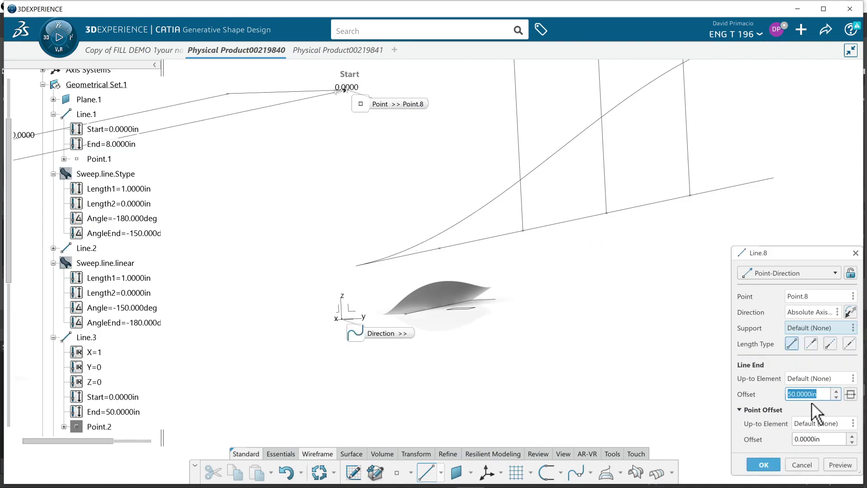
pyautogui.click(836, 465)
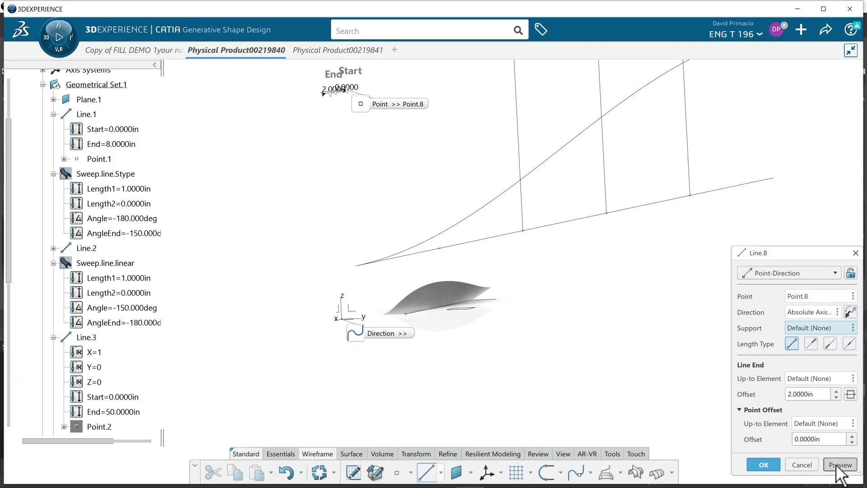
pyautogui.click(763, 459)
# Edit the connect curve and replace the first curve's point with the new point above Line.3's vertex.
pyautogui.moveTo(520, 360); pyautogui.dragTo(475, 332, button='middle')
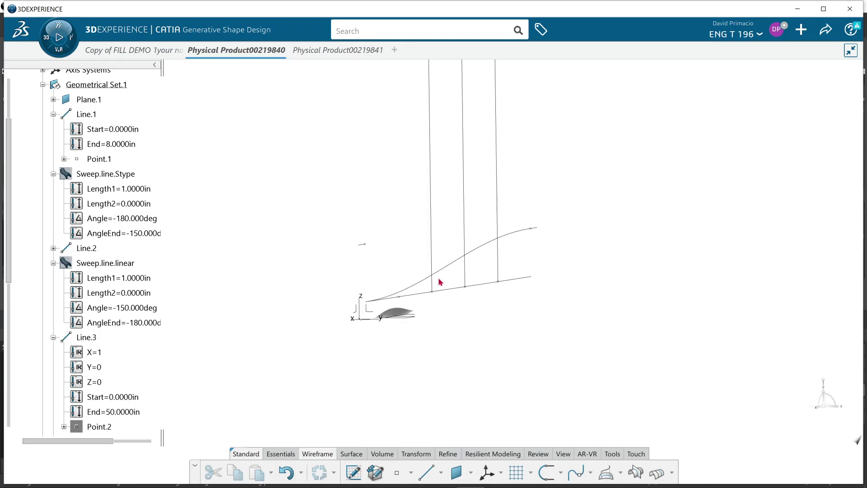
pyautogui.doubleClick(409, 289)
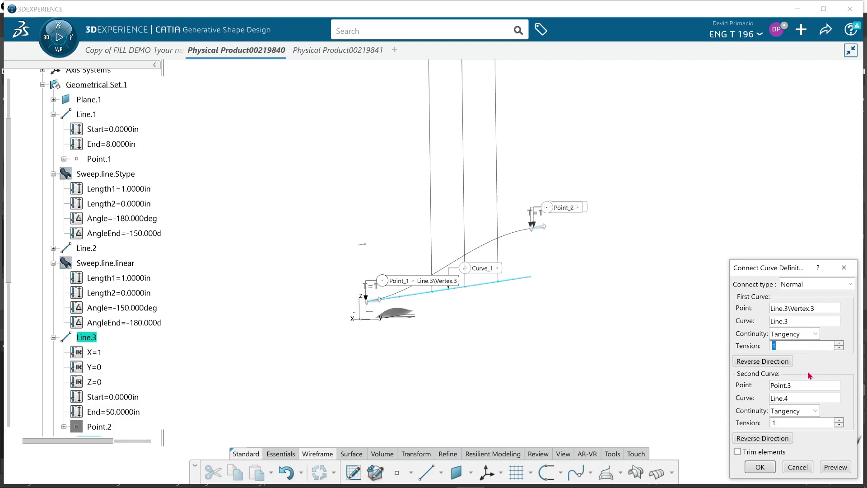
pyautogui.click(807, 309)
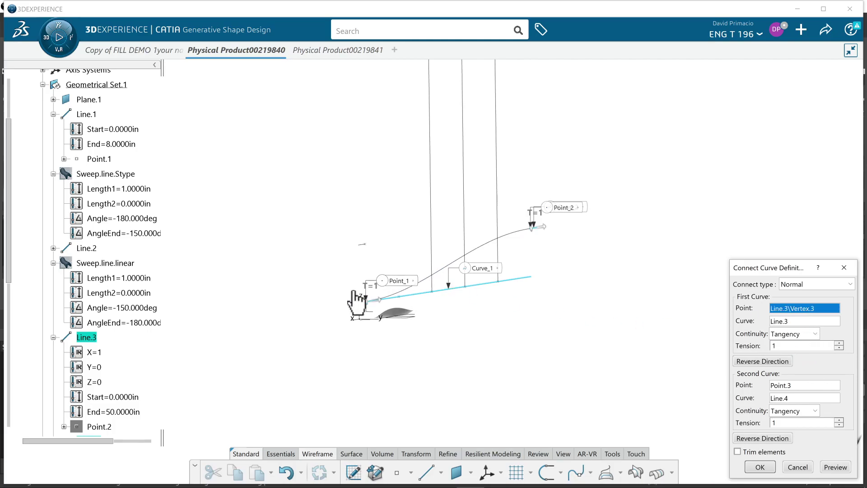
pyautogui.click(365, 245)
pyautogui.click(519, 299)
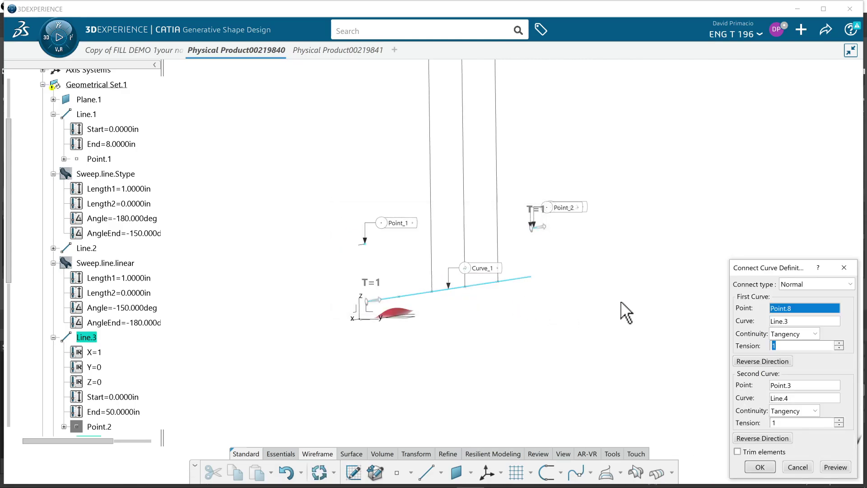
# Replace the connect curve's first curve with the new 2 in line and apply the revised definition.
pyautogui.click(796, 322)
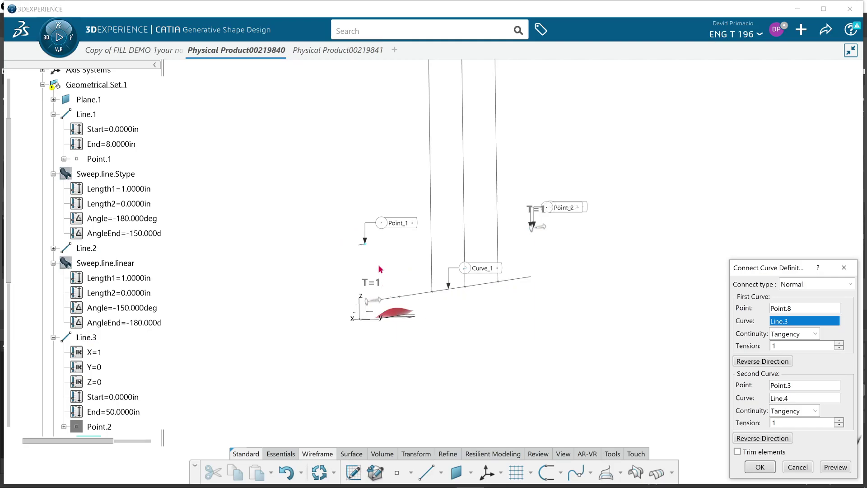
pyautogui.click(366, 243)
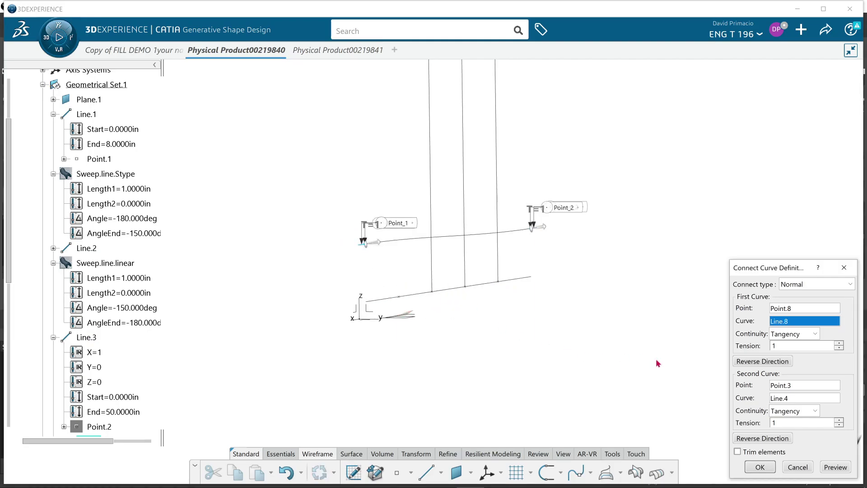
pyautogui.click(836, 468)
pyautogui.moveTo(532, 368); pyautogui.dragTo(684, 435, button='middle')
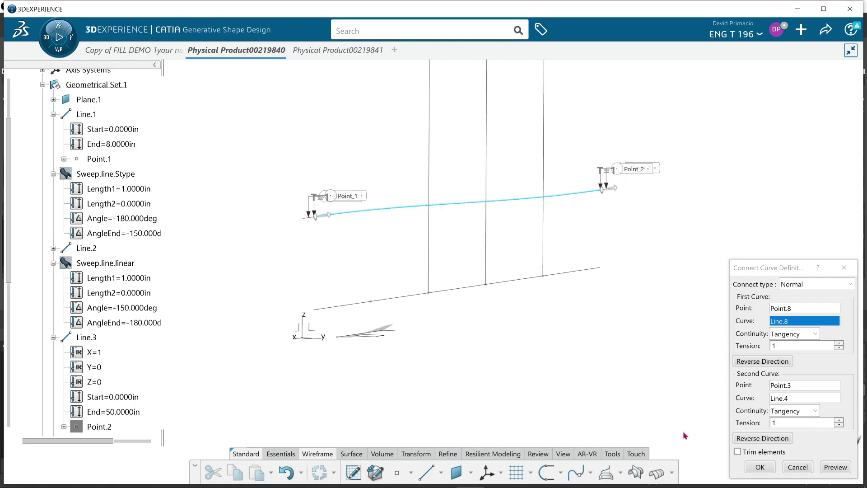
pyautogui.click(758, 466)
# Measure between the swept surface's straight end edge and Plane.1, check which results are displayed in 3D, and keep the measure.
pyautogui.moveTo(419, 390); pyautogui.dragTo(455, 345, button='middle')
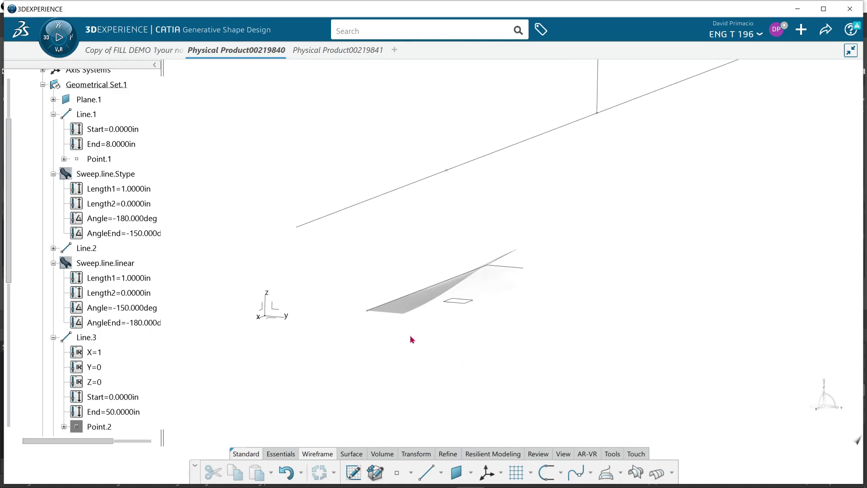
pyautogui.click(604, 454)
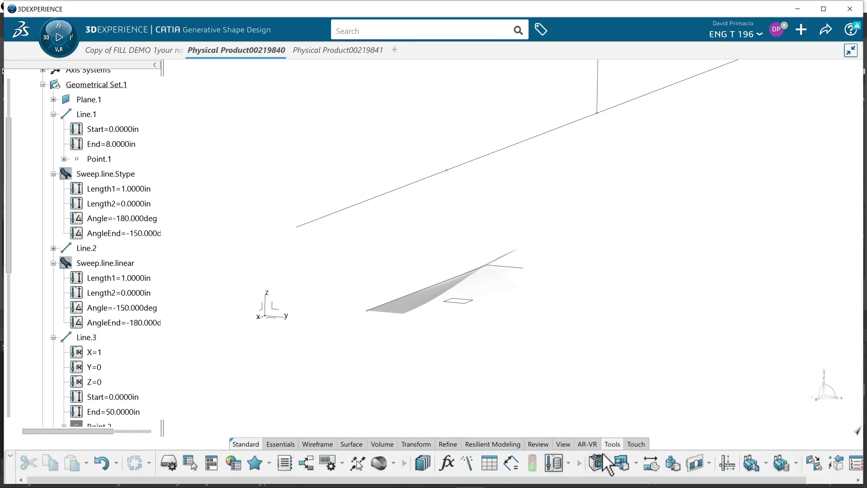
pyautogui.click(658, 463)
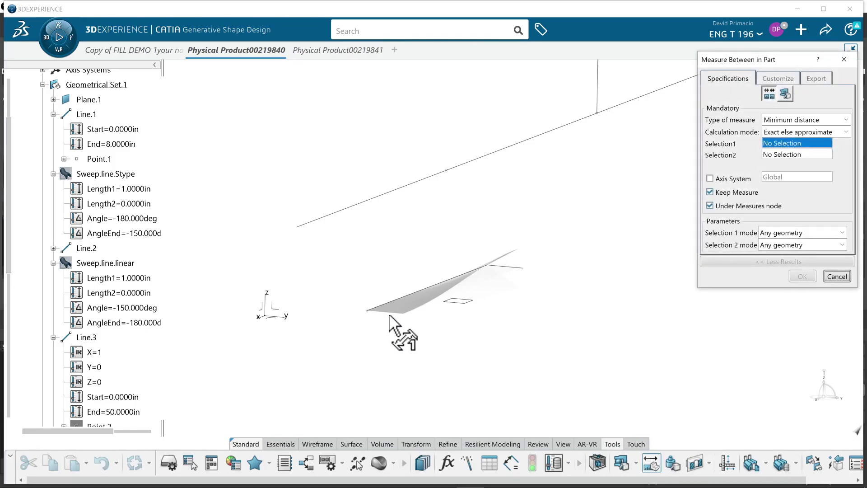
pyautogui.click(389, 312)
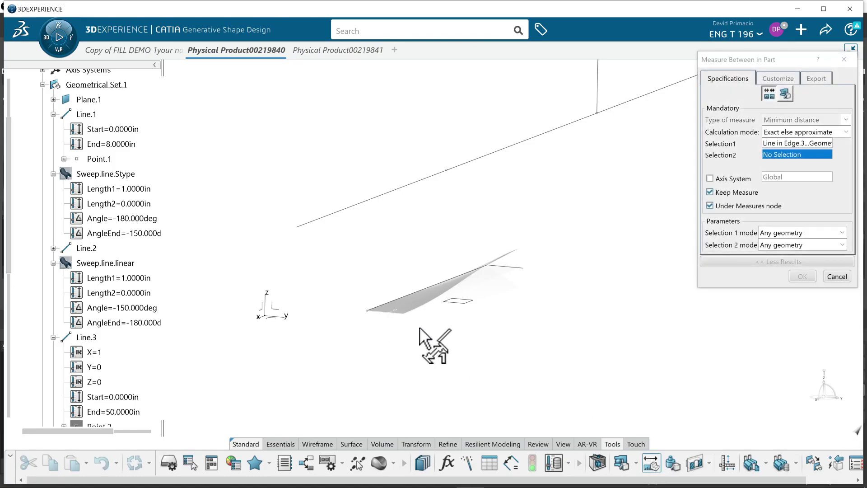
pyautogui.click(457, 304)
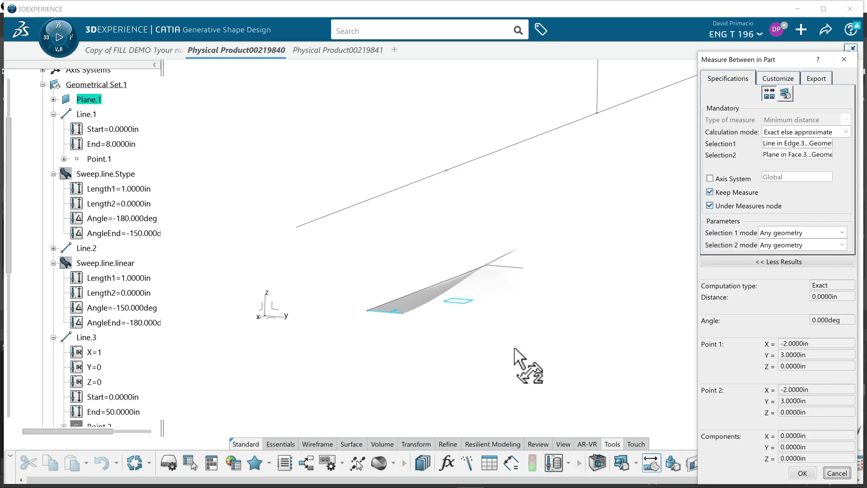
pyautogui.click(776, 80)
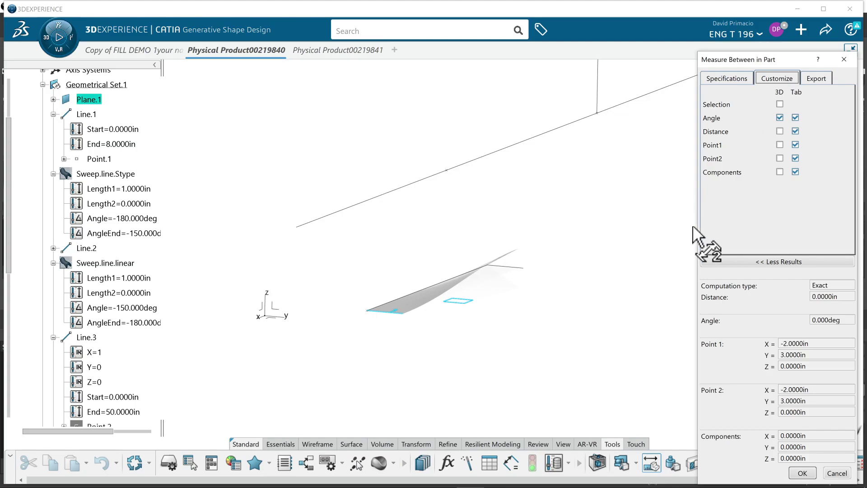
pyautogui.click(801, 473)
# Measure between the swept surface's straight near-end edge and Plane.1 again, keeping the result under the Measures node.
pyautogui.moveTo(547, 332); pyautogui.dragTo(535, 365, button='middle')
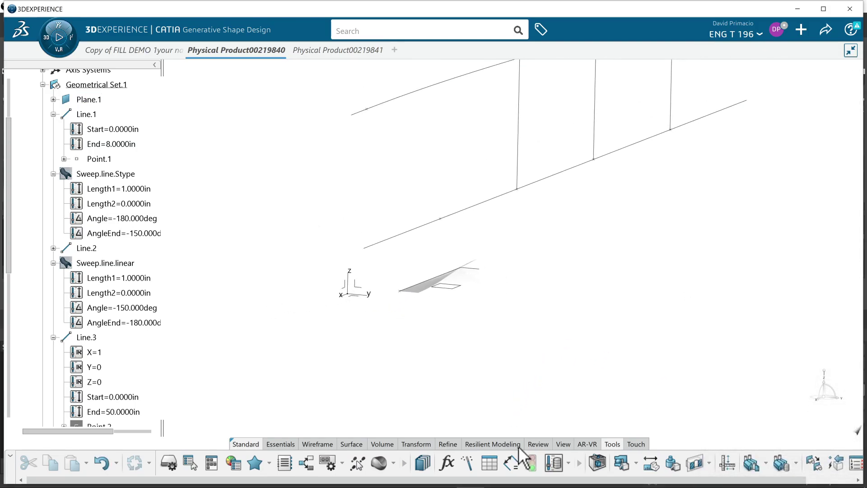
pyautogui.click(649, 462)
pyautogui.moveTo(447, 364); pyautogui.dragTo(433, 328, button='middle')
pyautogui.click(378, 320)
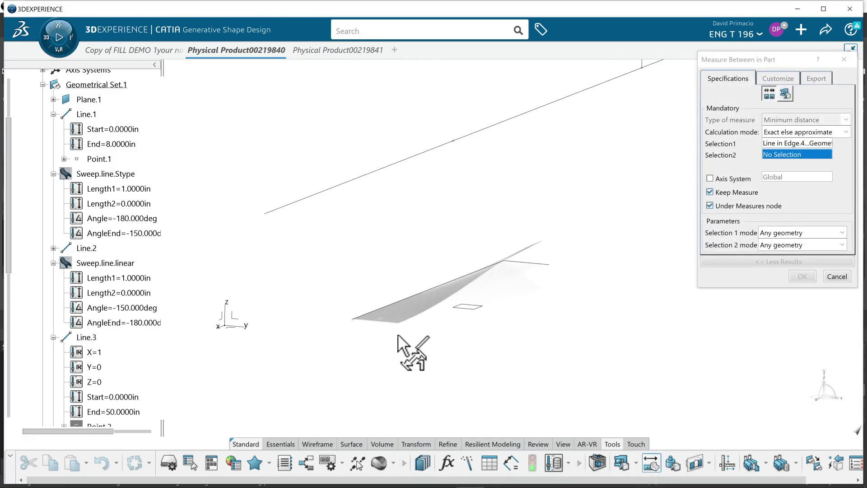
pyautogui.click(460, 307)
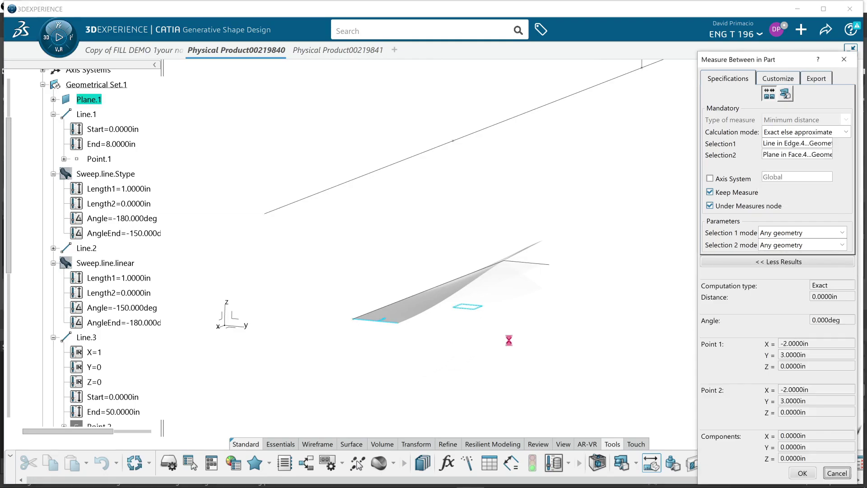
pyautogui.moveTo(529, 349); pyautogui.dragTo(531, 353, button='middle')
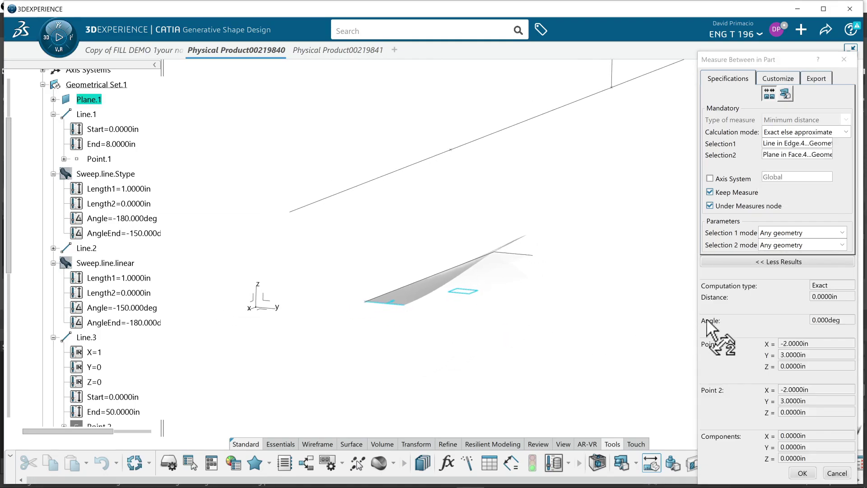
pyautogui.moveTo(422, 364)
pyautogui.mouseDown(button='middle')
pyautogui.moveTo(420, 407)
pyautogui.moveTo(436, 374)
pyautogui.mouseUp(button='middle')
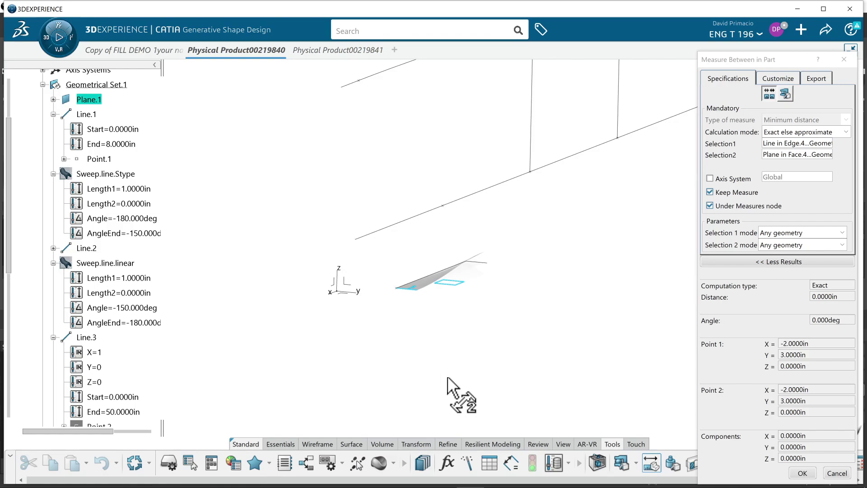
pyautogui.click(802, 473)
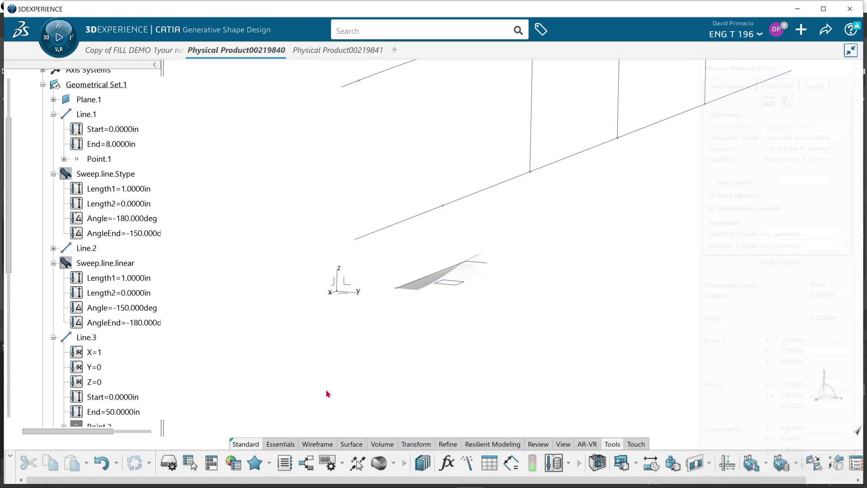
# Expand the Measures node in the tree and show it in the 3D view.
pyautogui.click(8, 318)
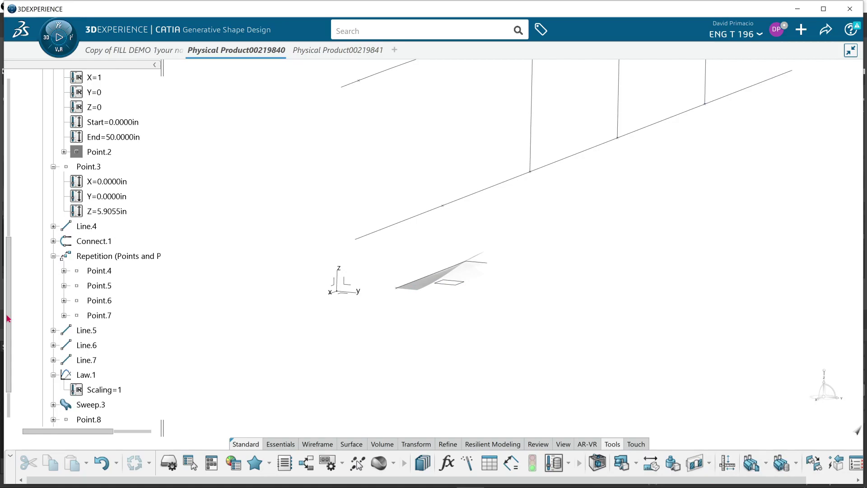
pyautogui.moveTo(12, 321); pyautogui.dragTo(9, 368)
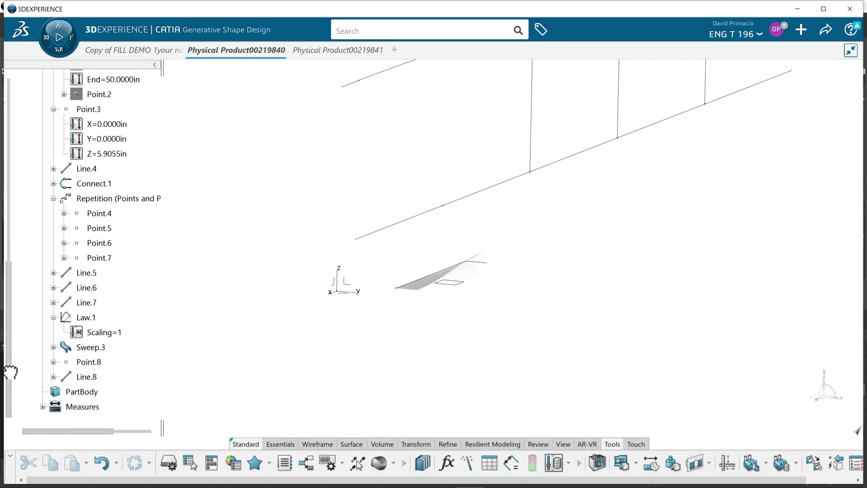
pyautogui.click(42, 406)
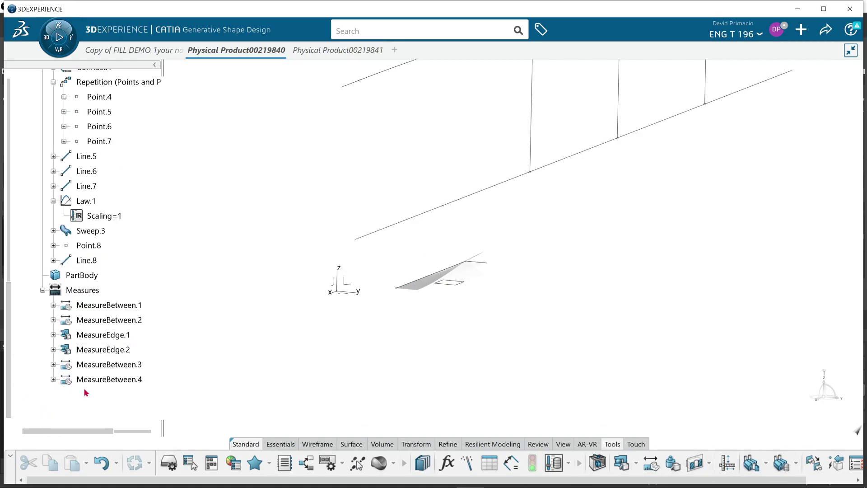
pyautogui.rightClick(79, 290)
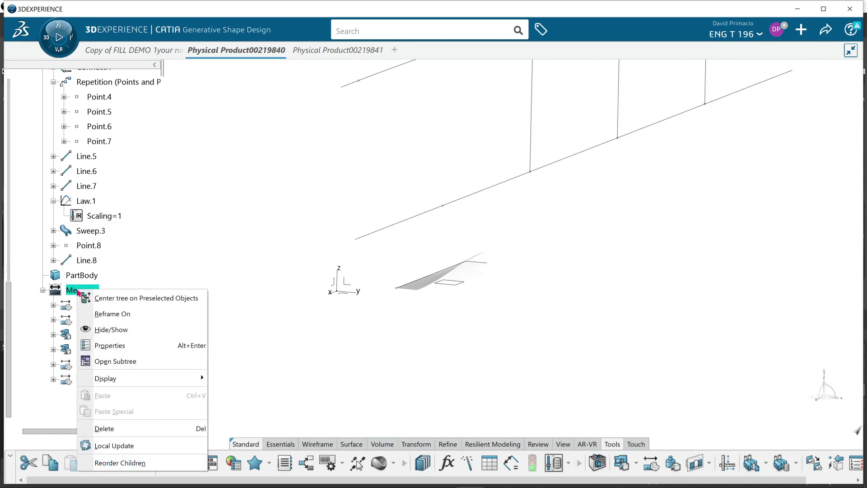
pyautogui.click(118, 330)
# Hide MeasureBetween.1 through MeasureBetween.3, including both edge measures, leaving MeasureBetween.4 shown.
pyautogui.click(113, 306)
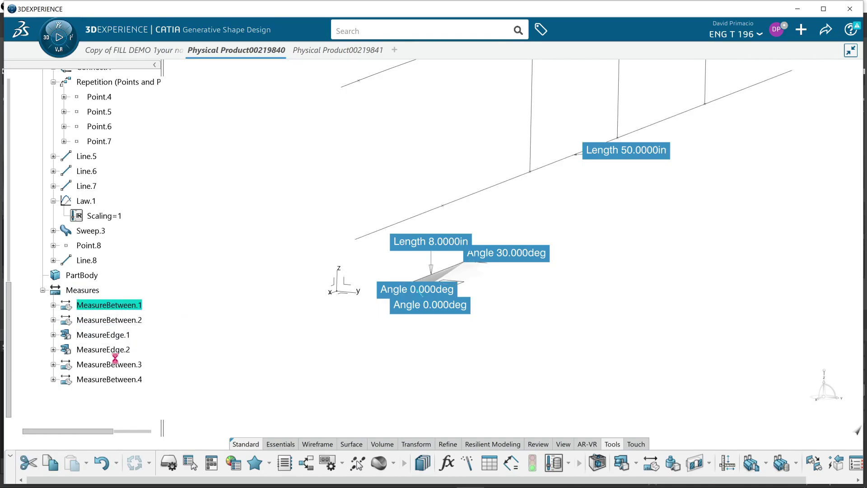
pyautogui.keyDown('shift'); pyautogui.click(123, 365); pyautogui.keyUp('shift')
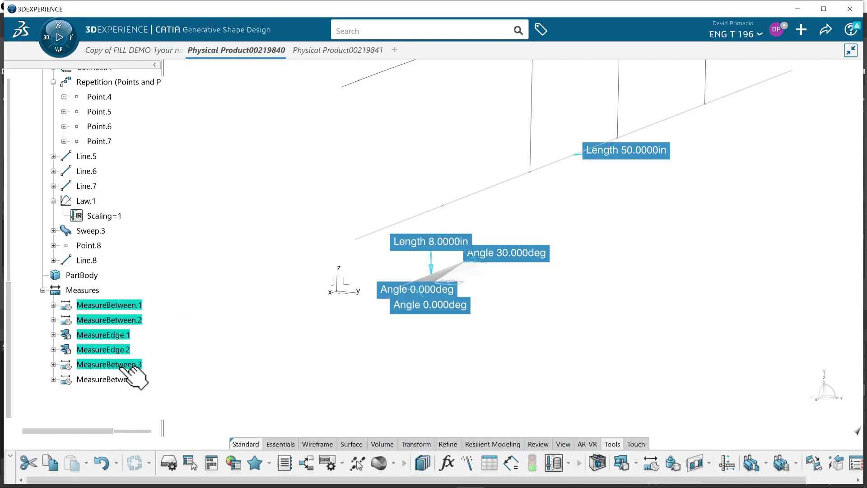
pyautogui.rightClick(126, 368)
pyautogui.click(156, 112)
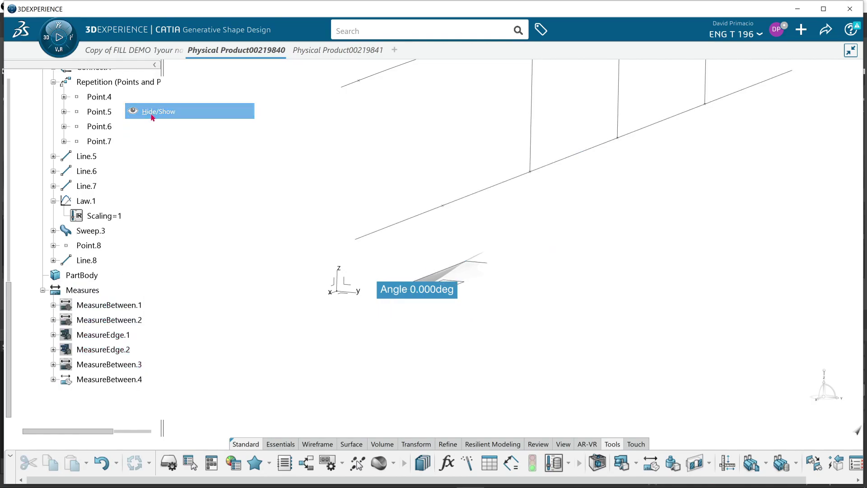
# Edit MeasureBetween.4 and move its angle label below the swept surface, clear of the geometry.
pyautogui.moveTo(405, 291); pyautogui.dragTo(335, 277, button='middle')
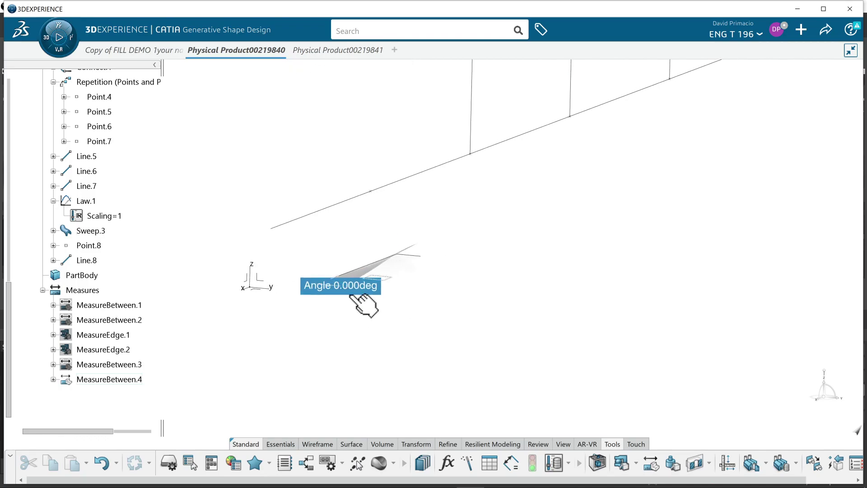
pyautogui.doubleClick(315, 289)
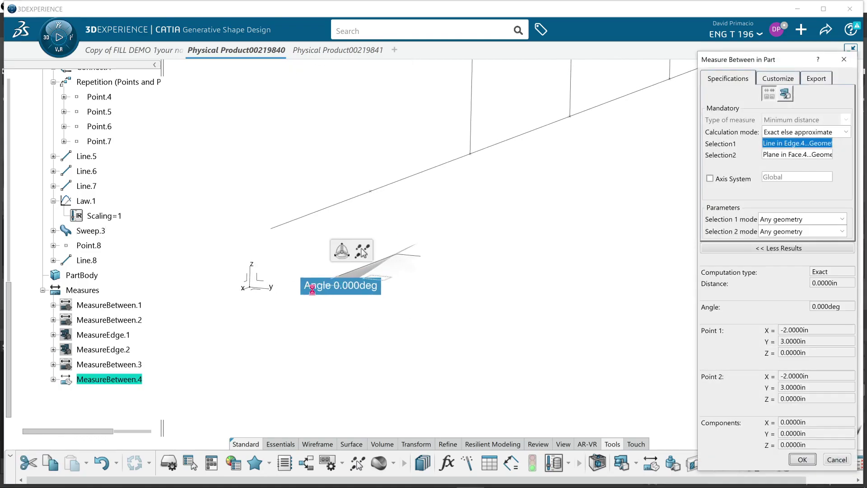
pyautogui.moveTo(314, 289); pyautogui.dragTo(367, 364)
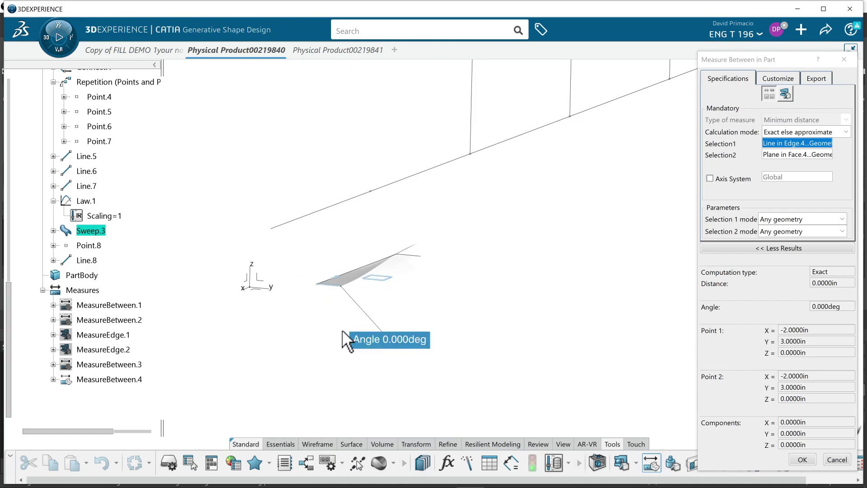
pyautogui.click(802, 460)
# Measure the angle between the short line and the swept surface's edge at the far end, placing its label clear of the geometry.
pyautogui.moveTo(550, 383); pyautogui.dragTo(617, 342, button='middle')
pyautogui.moveTo(547, 321); pyautogui.dragTo(550, 339, button='middle')
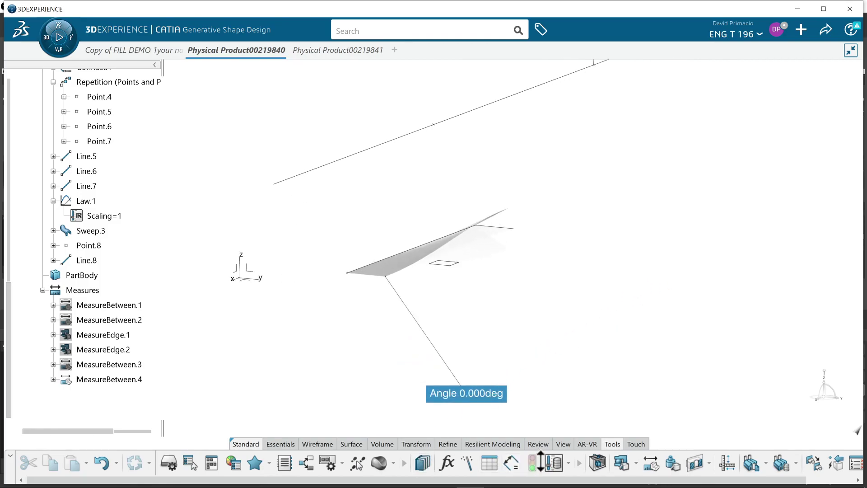
pyautogui.click(647, 470)
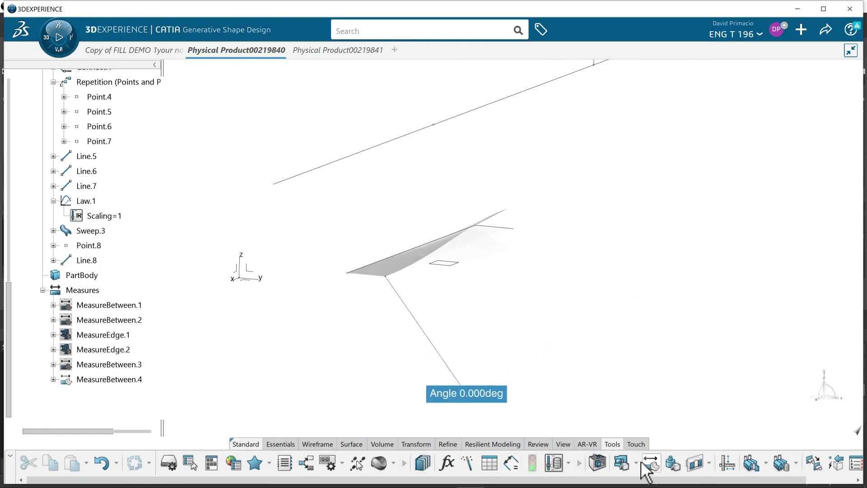
pyautogui.click(494, 226)
pyautogui.moveTo(519, 190); pyautogui.dragTo(490, 245, button='middle')
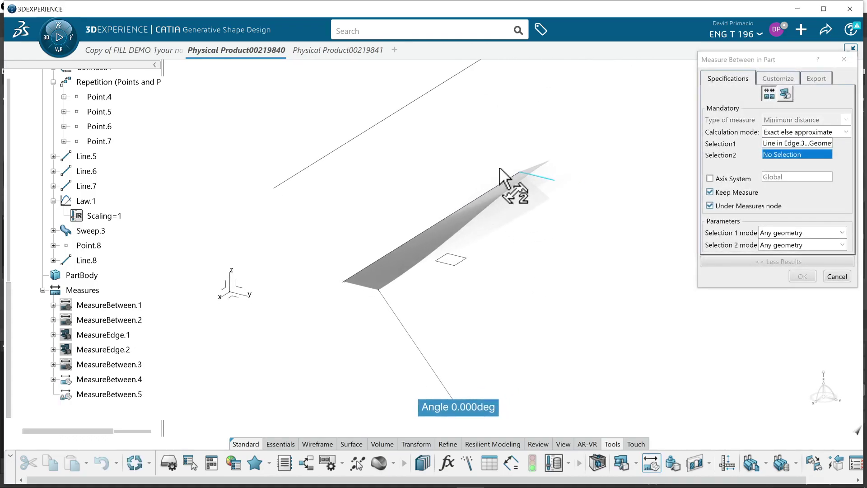
pyautogui.click(531, 168)
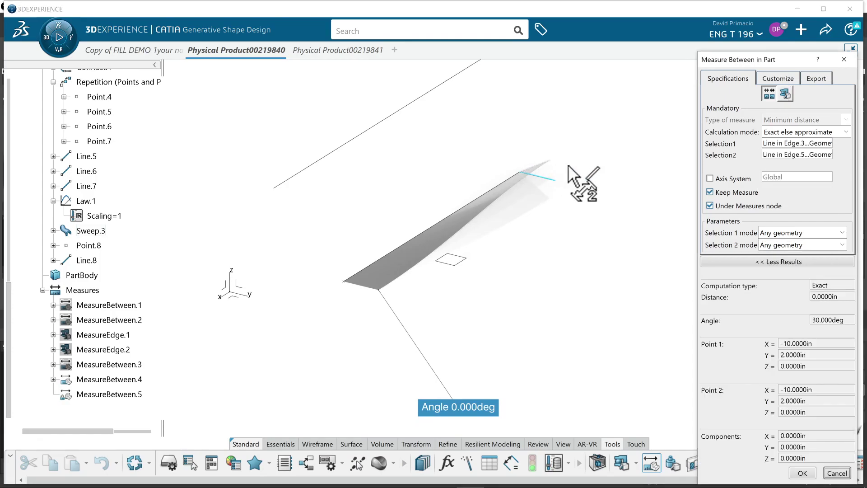
pyautogui.moveTo(561, 173); pyautogui.dragTo(689, 166)
pyautogui.click(803, 473)
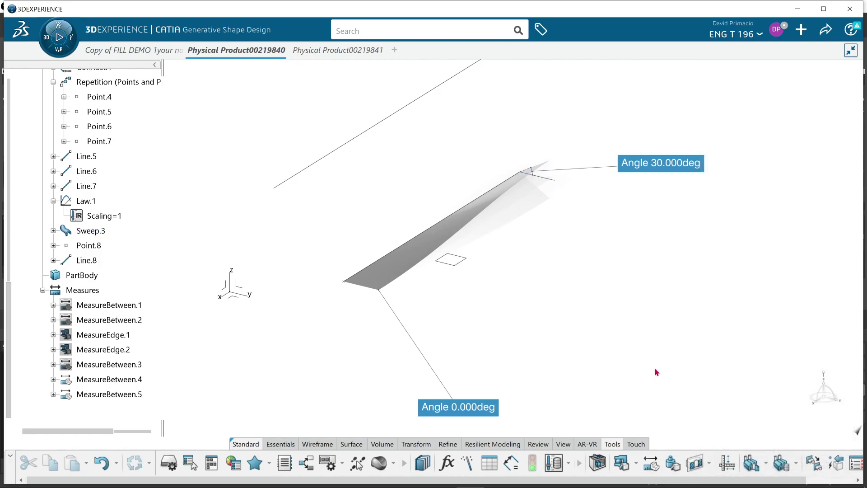
# Switch to Physical Product00219841 and enable the Points, Axis and Wires view filters.
pyautogui.moveTo(567, 295); pyautogui.dragTo(523, 333, button='middle')
pyautogui.moveTo(593, 231); pyautogui.dragTo(597, 301, button='middle')
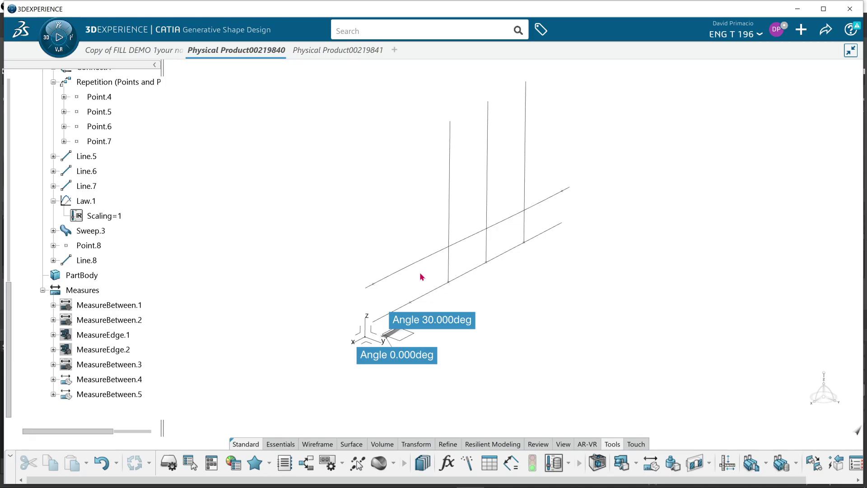
pyautogui.click(333, 50)
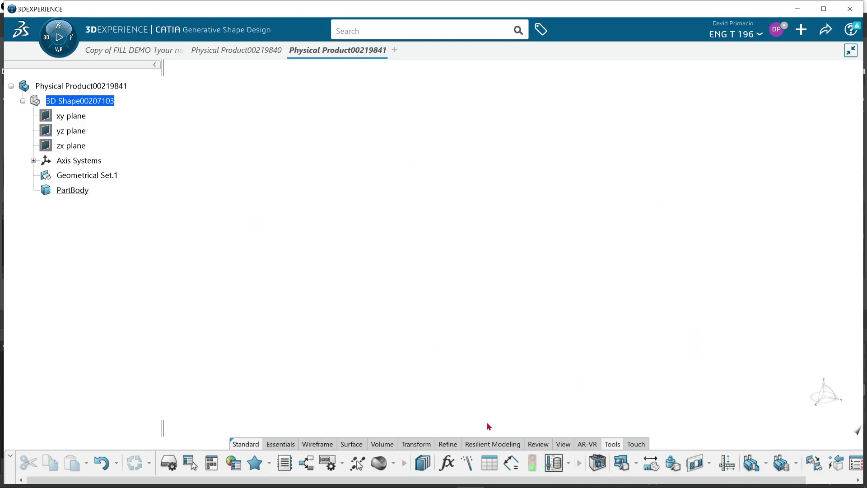
pyautogui.click(556, 445)
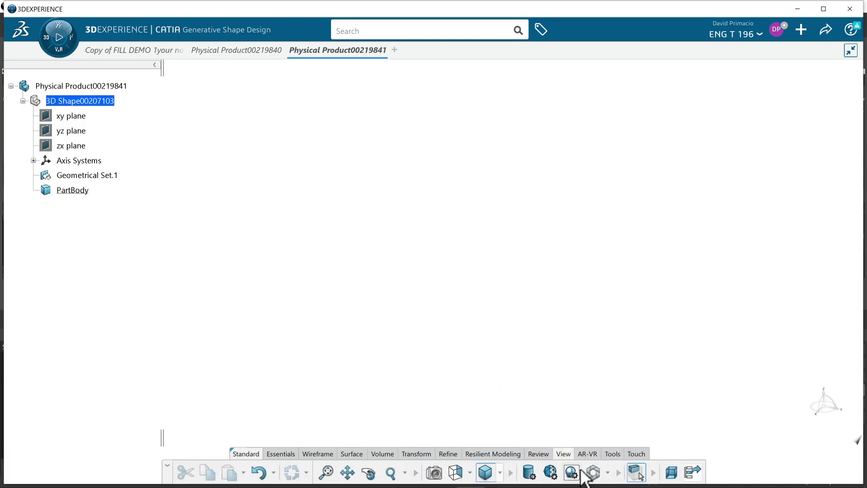
pyautogui.click(529, 473)
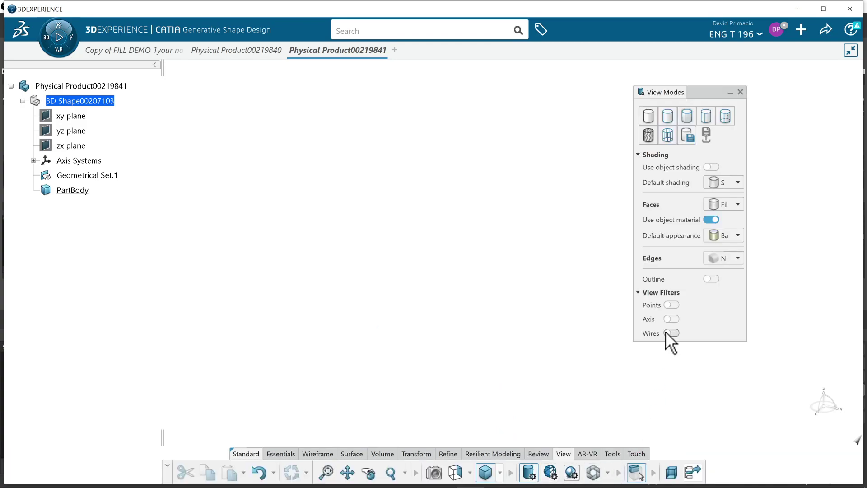
pyautogui.click(672, 306)
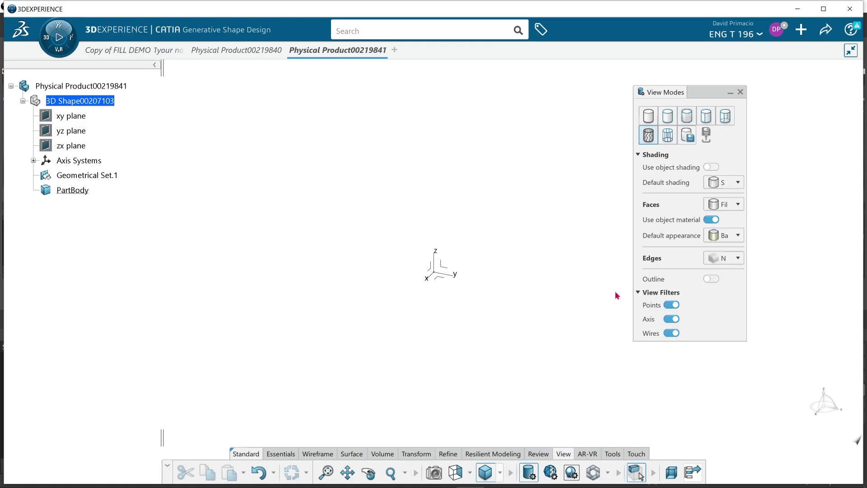
pyautogui.click(739, 92)
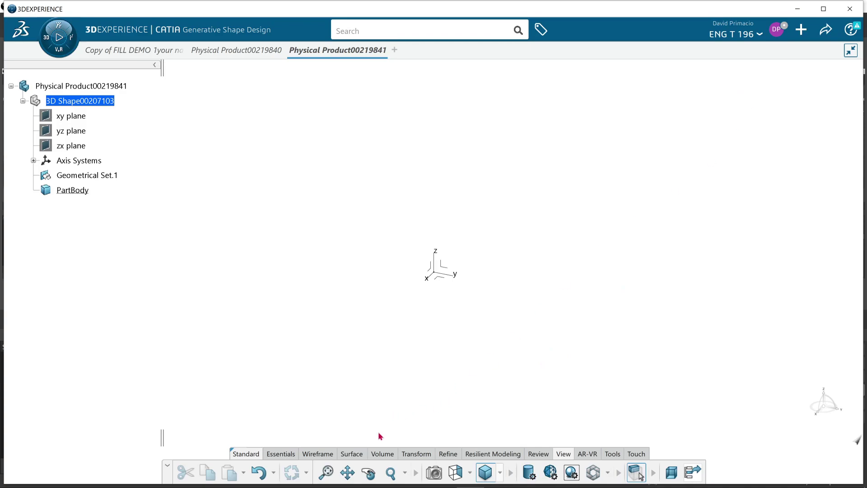
# Start a line and create its first point by coordinates at X 0, Y 2, Z 0 in.
pyautogui.click(318, 453)
pyautogui.click(427, 474)
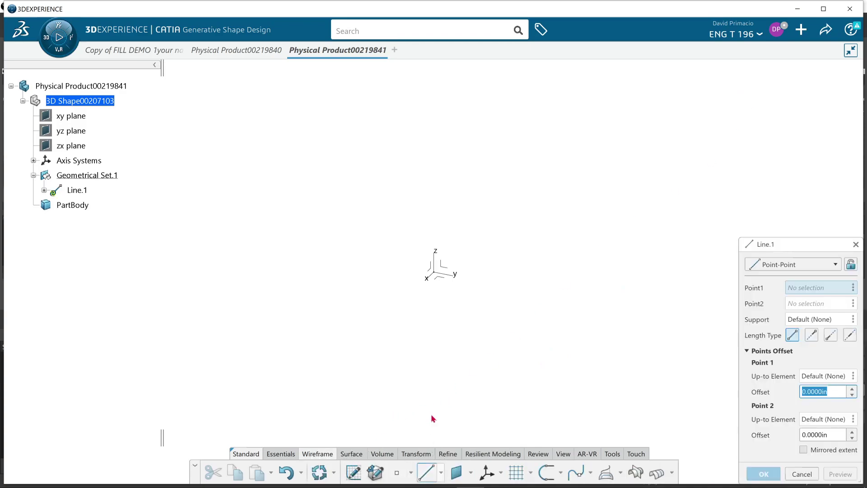
pyautogui.rightClick(812, 290)
pyautogui.moveTo(811, 296)
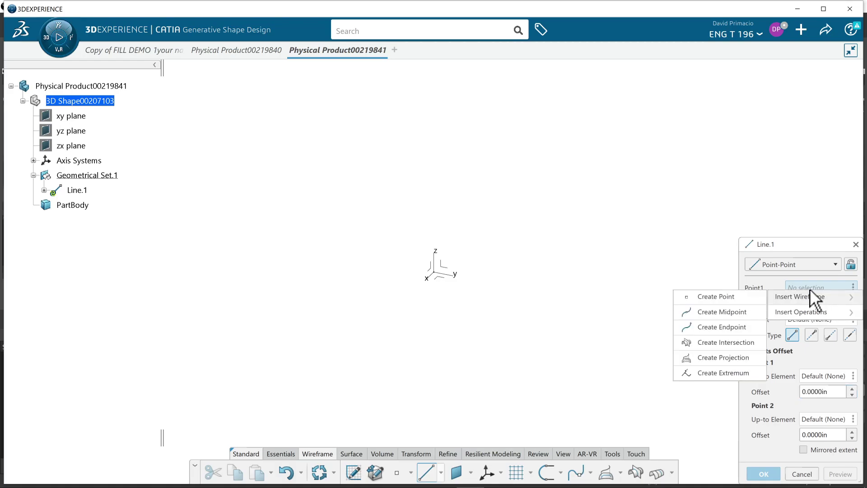
pyautogui.click(716, 296)
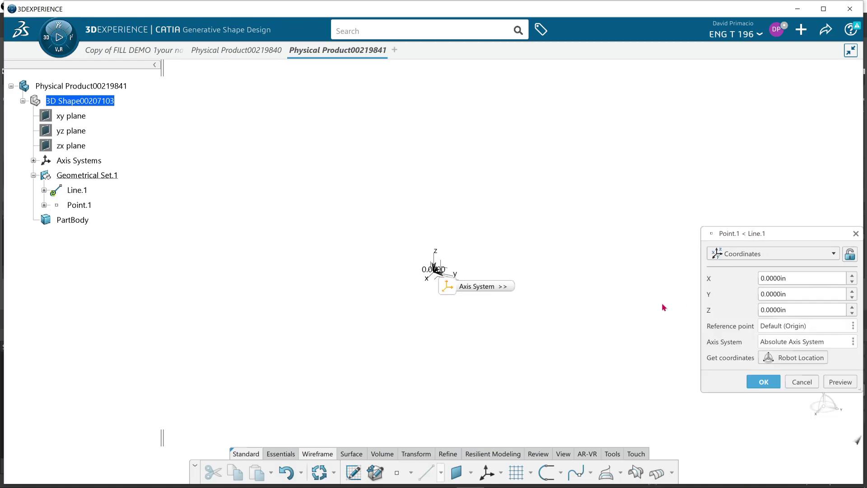
pyautogui.moveTo(800, 296); pyautogui.dragTo(709, 294)
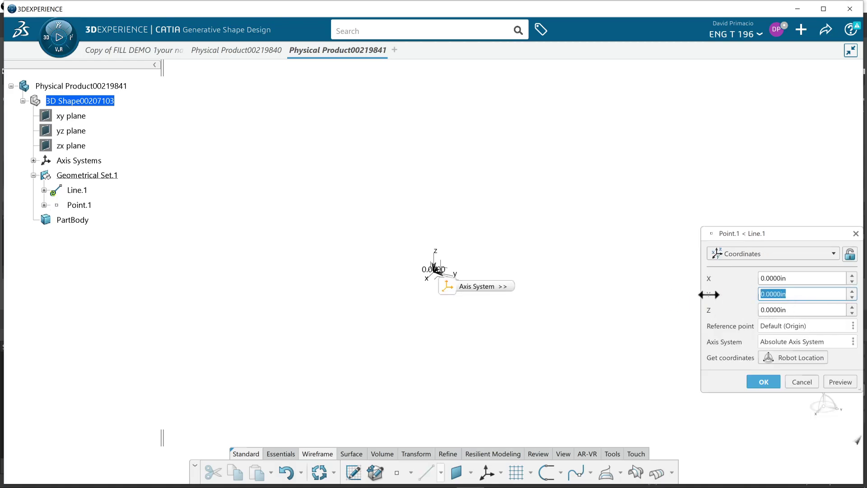
pyautogui.write('2')
pyautogui.click(844, 380)
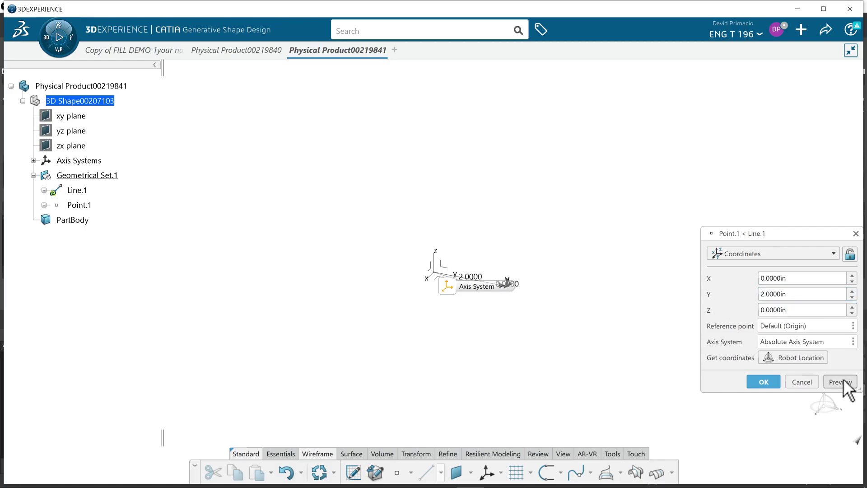
pyautogui.click(760, 381)
# Complete the first line along the absolute X axis with a 10 in length and its direction reversed.
pyautogui.click(428, 280)
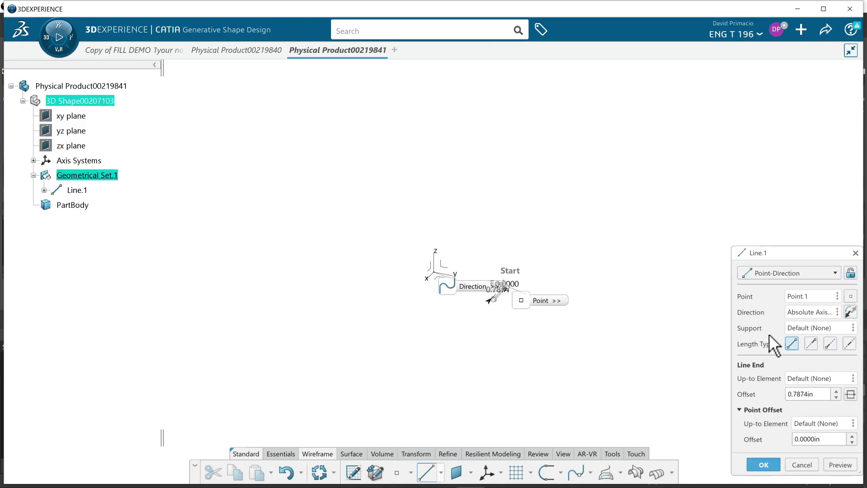
pyautogui.moveTo(809, 397); pyautogui.dragTo(726, 394)
pyautogui.write('10')
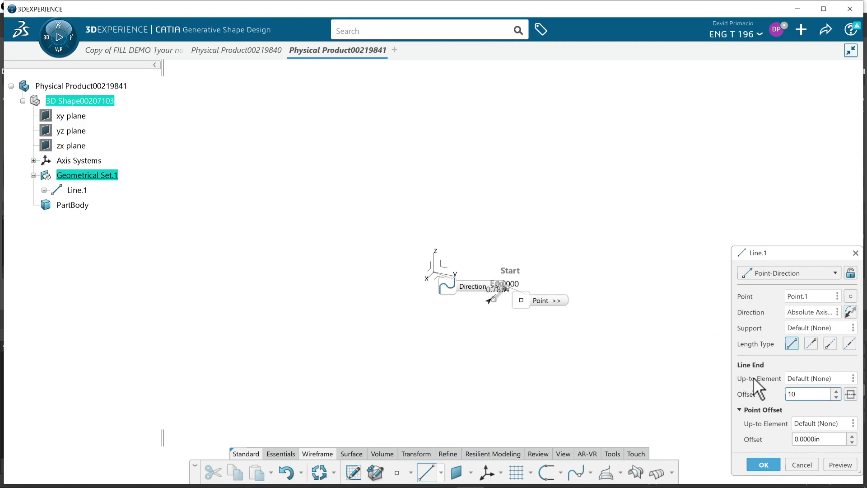
pyautogui.click(827, 460)
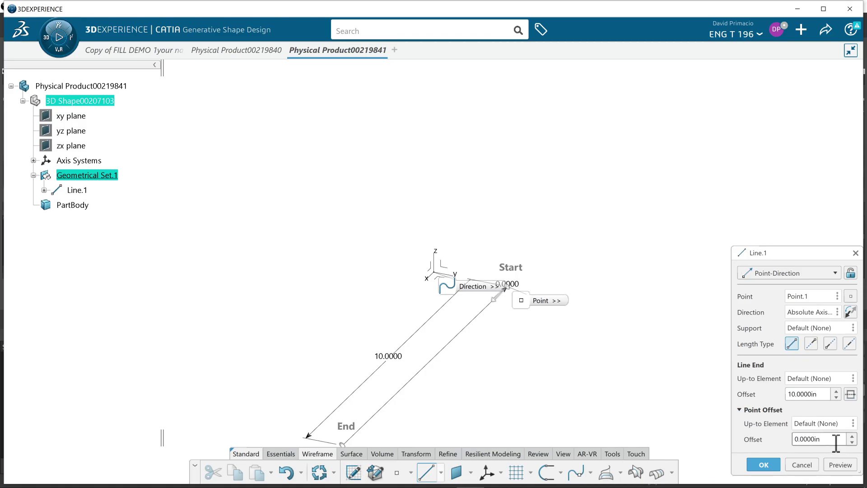
pyautogui.click(850, 313)
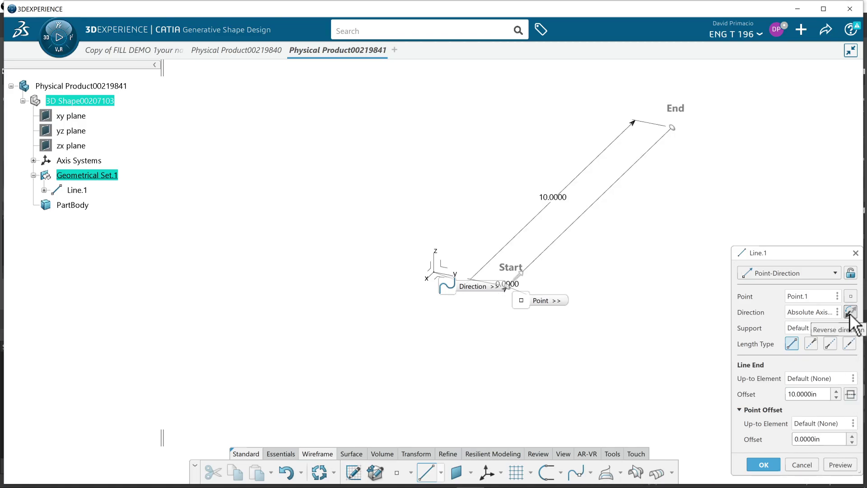
pyautogui.click(753, 461)
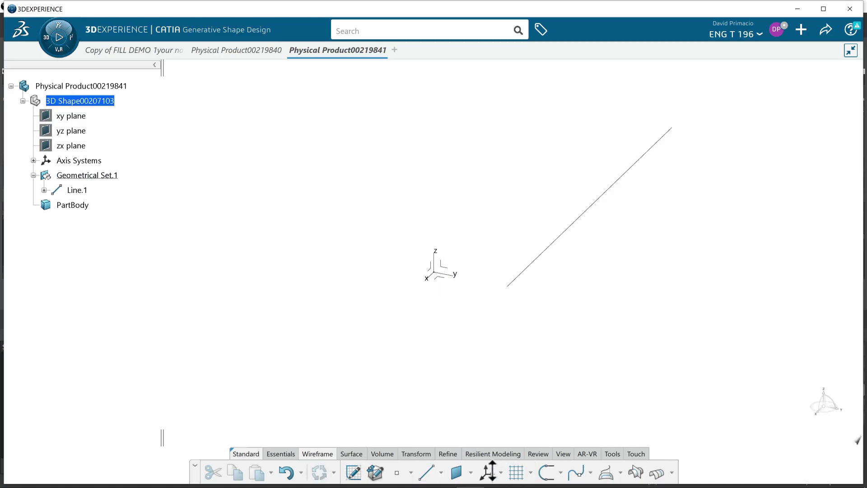
# Create a plane offset 0.7874 in from the XY plane of the absolute axis system.
pyautogui.click(457, 472)
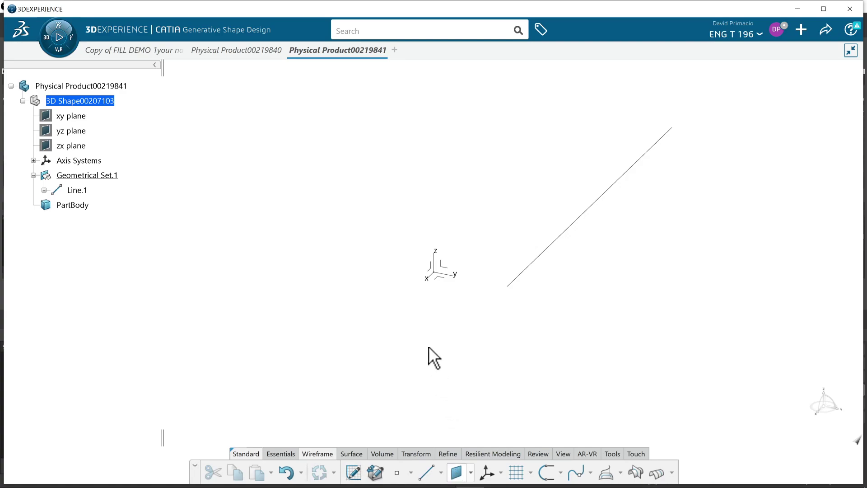
pyautogui.click(441, 280)
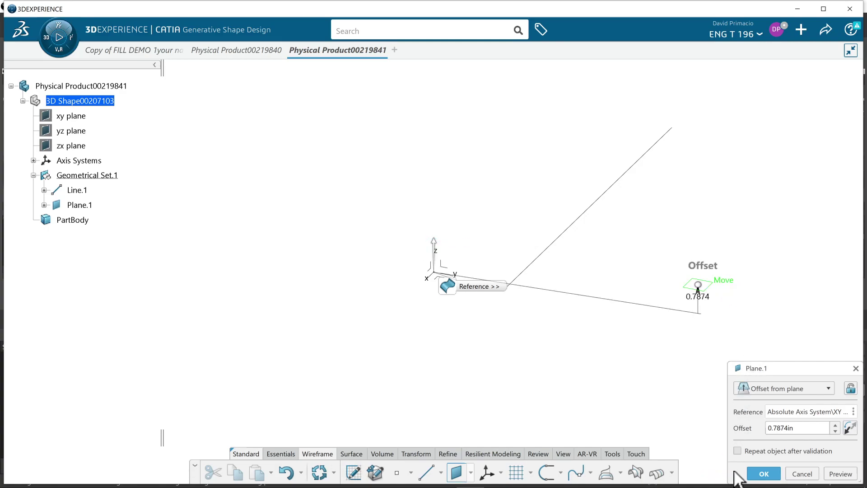
pyautogui.click(755, 474)
pyautogui.moveTo(533, 354); pyautogui.dragTo(454, 384, button='middle')
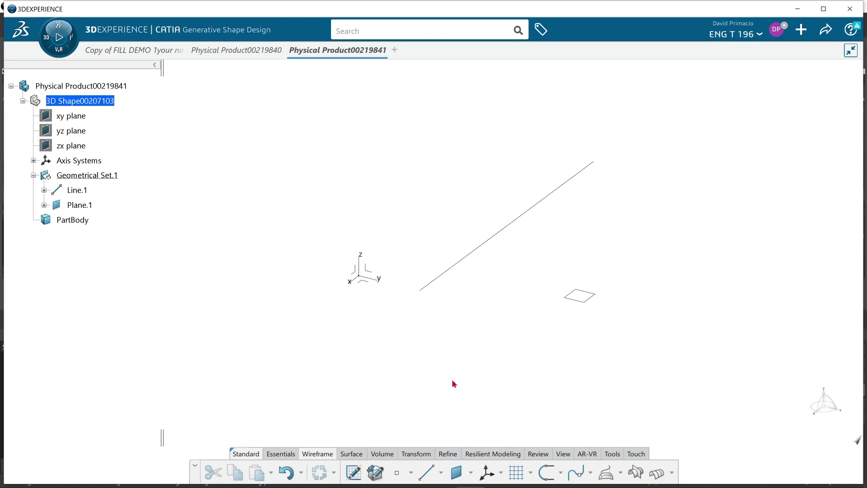
# Create a linear-profile swept surface with reference surface, using Line.1 as guide curve and Plane.1 as reference, 0.7874 in wide.
pyautogui.click(351, 454)
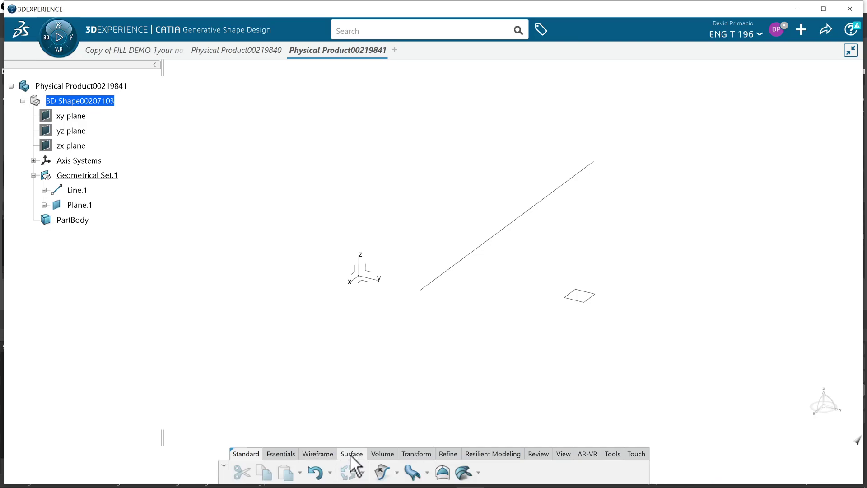
pyautogui.click(412, 473)
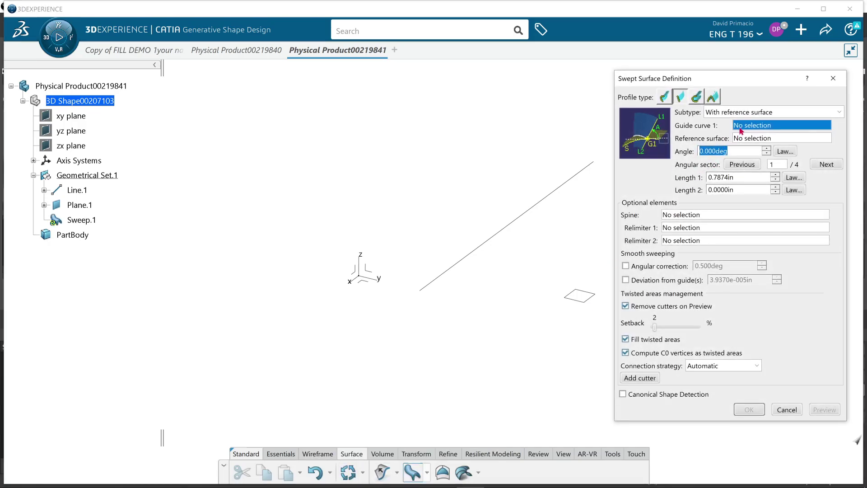
pyautogui.click(546, 216)
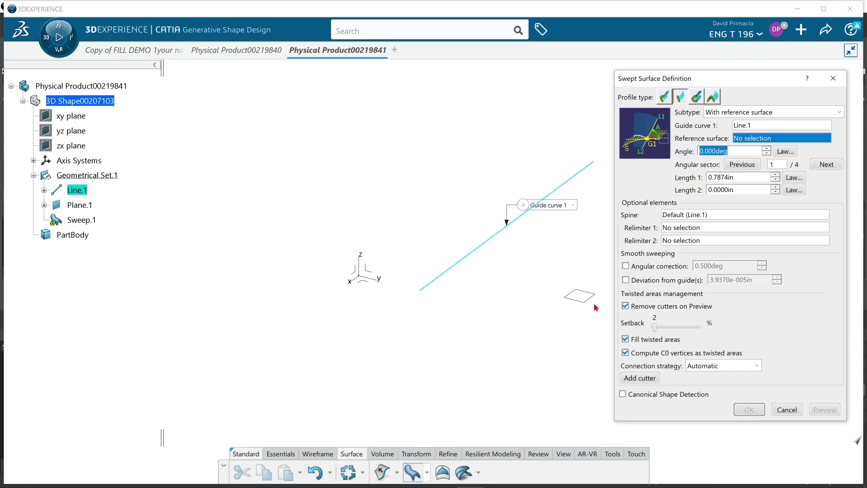
pyautogui.click(575, 294)
pyautogui.moveTo(528, 320); pyautogui.dragTo(563, 294, button='middle')
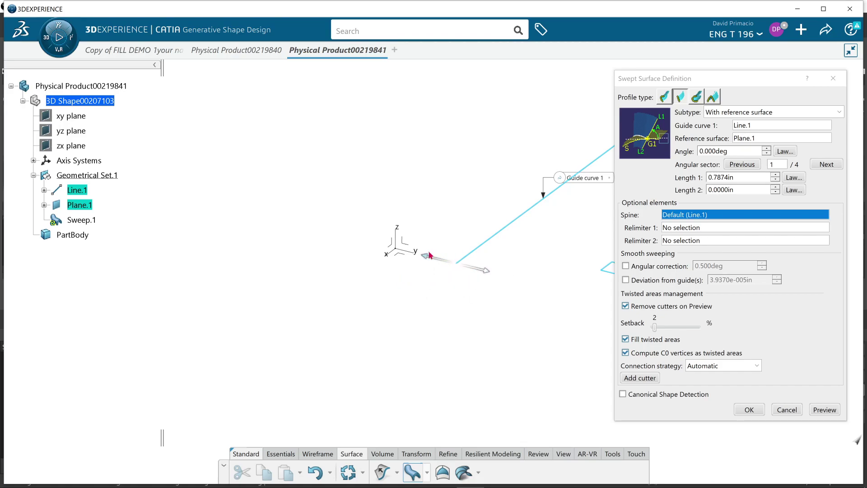
pyautogui.moveTo(497, 284); pyautogui.dragTo(437, 369, button='middle')
pyautogui.moveTo(558, 320); pyautogui.dragTo(572, 280, button='middle')
pyautogui.click(749, 410)
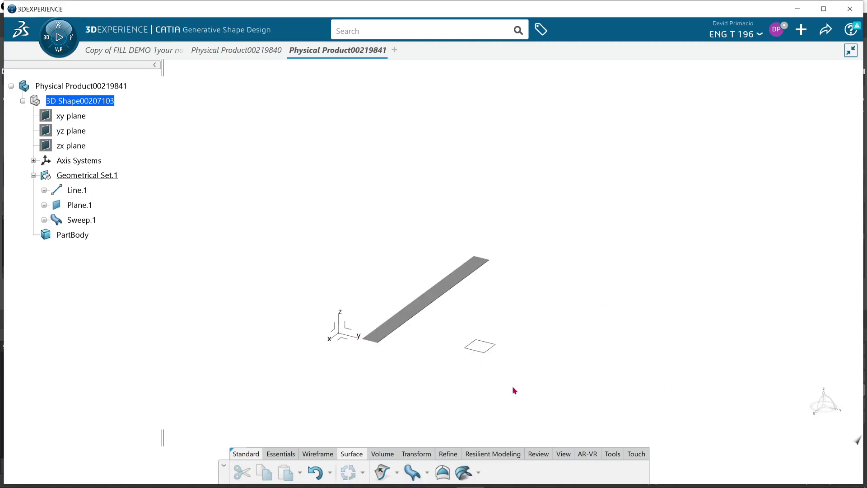
# Edit the swept surface and set its angle to 180 deg so it extends on the other side of the guide line.
pyautogui.click(400, 322)
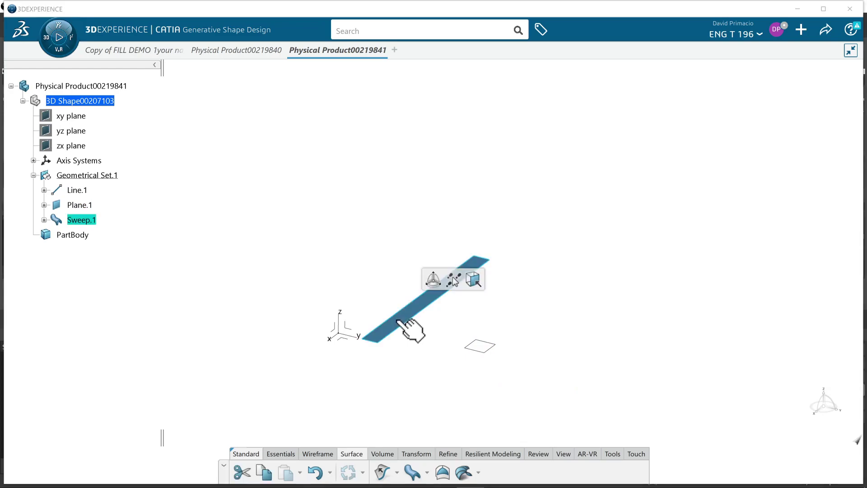
pyautogui.doubleClick(399, 322)
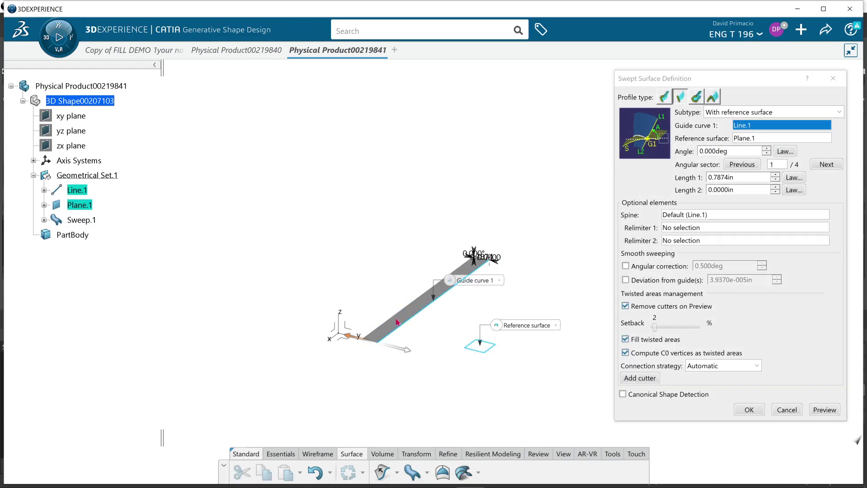
pyautogui.click(736, 152)
pyautogui.write('180')
pyautogui.press('Return')
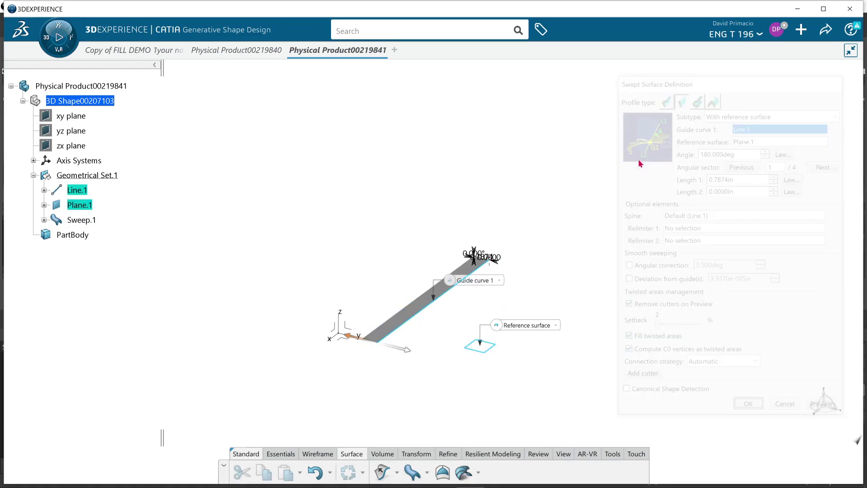
pyautogui.moveTo(438, 372); pyautogui.dragTo(483, 373, button='middle')
pyautogui.moveTo(584, 252); pyautogui.dragTo(504, 345, button='middle')
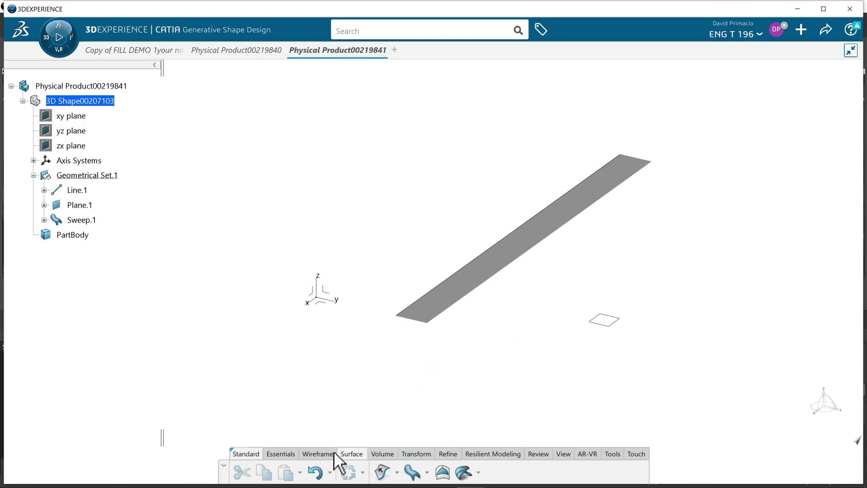
# Start a second point-direction line and create its start point by coordinates at X 0, Y 0, Z 2 in.
pyautogui.click(317, 453)
pyautogui.click(426, 472)
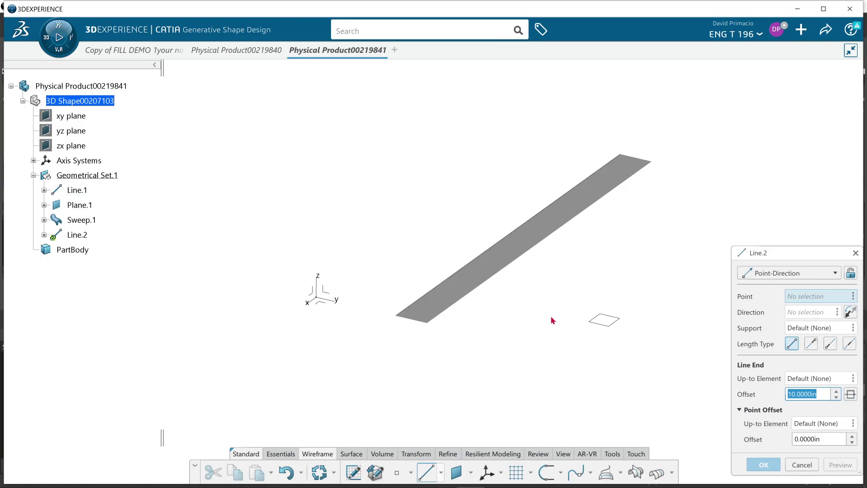
pyautogui.rightClick(806, 294)
pyautogui.moveTo(801, 302)
pyautogui.click(737, 298)
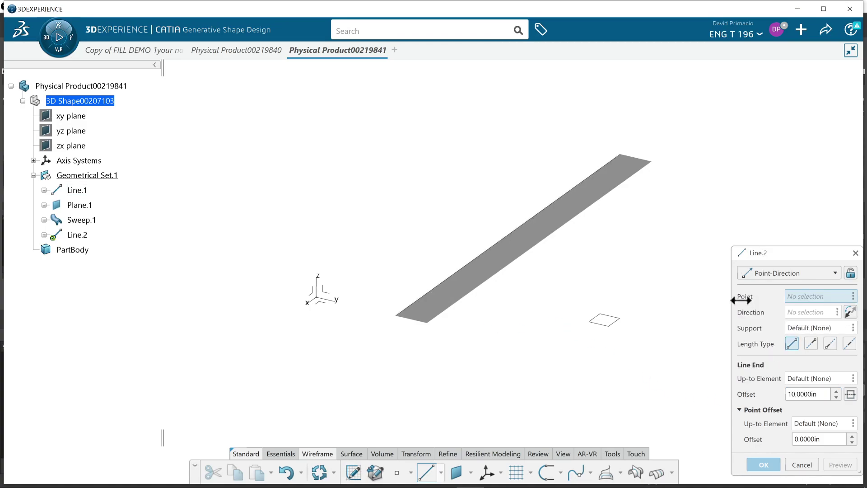
pyautogui.rightClick(787, 296)
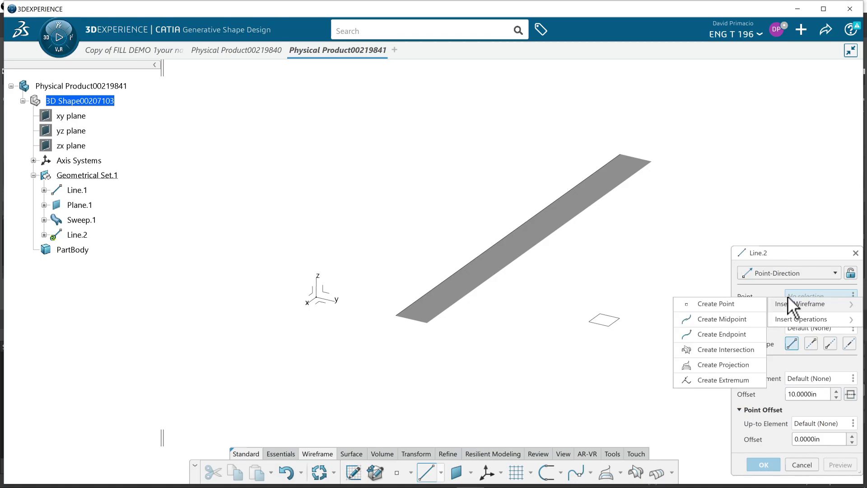
pyautogui.click(698, 306)
pyautogui.moveTo(800, 312); pyautogui.dragTo(710, 319)
pyautogui.write('2')
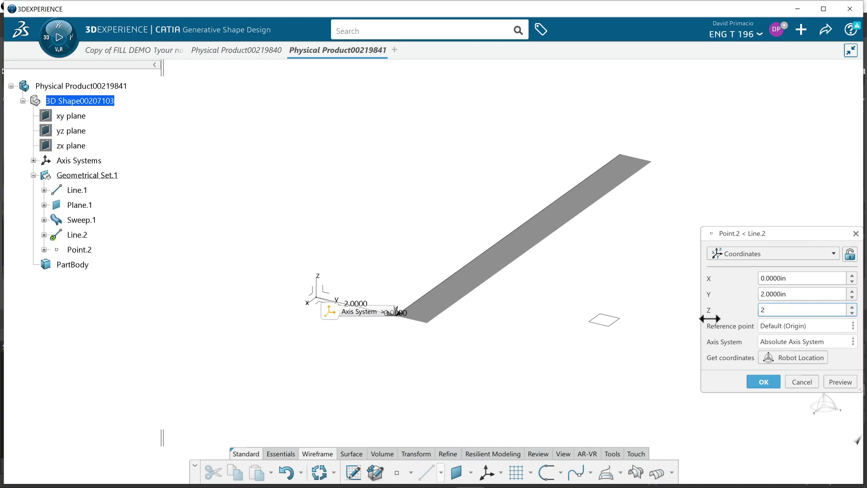
pyautogui.moveTo(795, 294); pyautogui.dragTo(697, 293)
pyautogui.write('0')
pyautogui.click(841, 382)
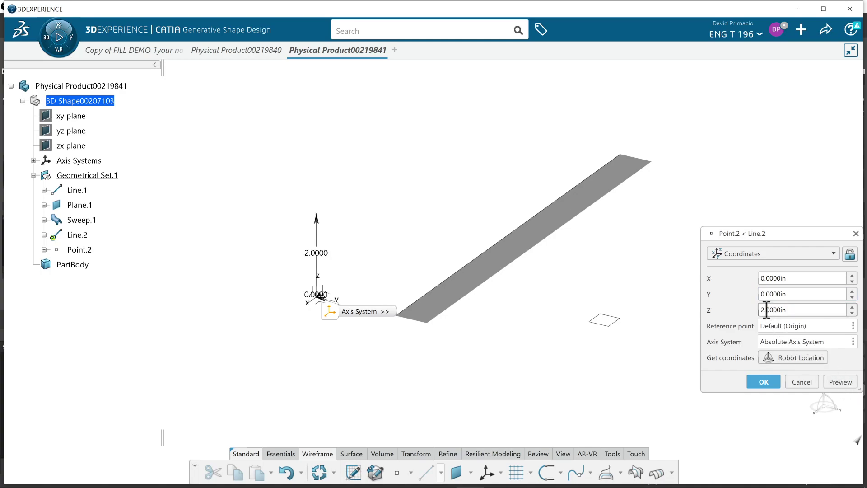
pyautogui.click(765, 382)
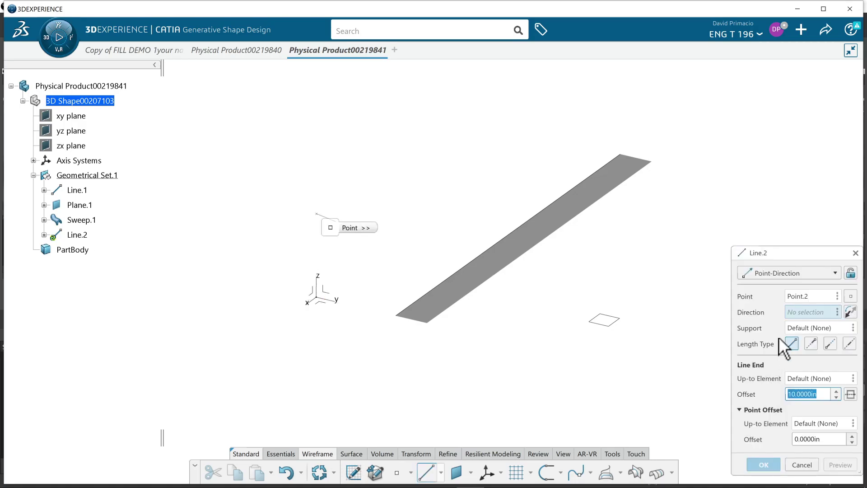
# Complete the second line along the reversed X component, making it long enough to run well past the swept surface's far end.
pyautogui.rightClick(798, 312)
pyautogui.click(803, 334)
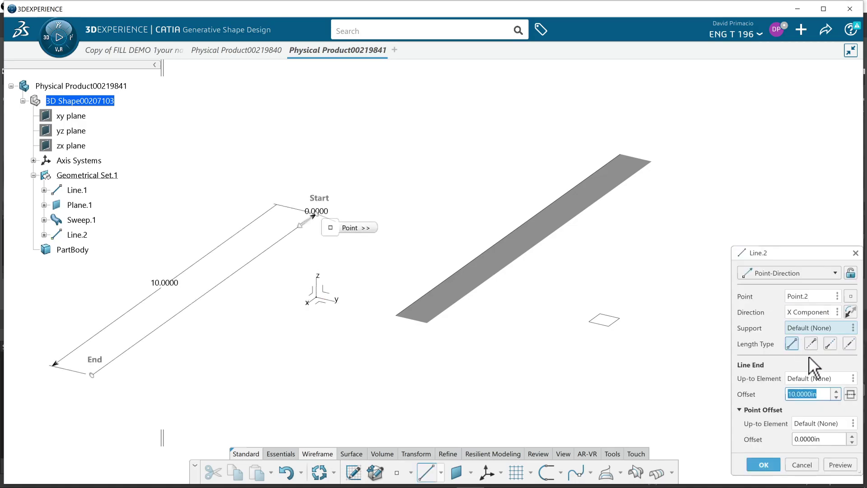
pyautogui.click(851, 313)
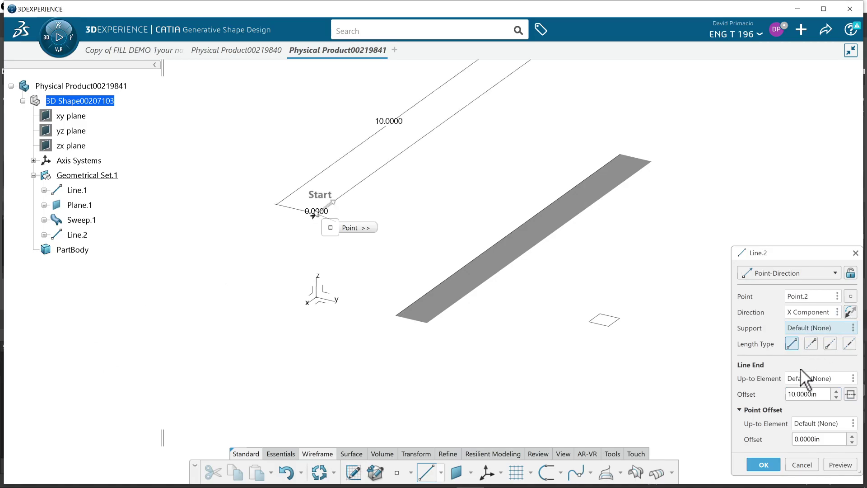
pyautogui.doubleClick(820, 394)
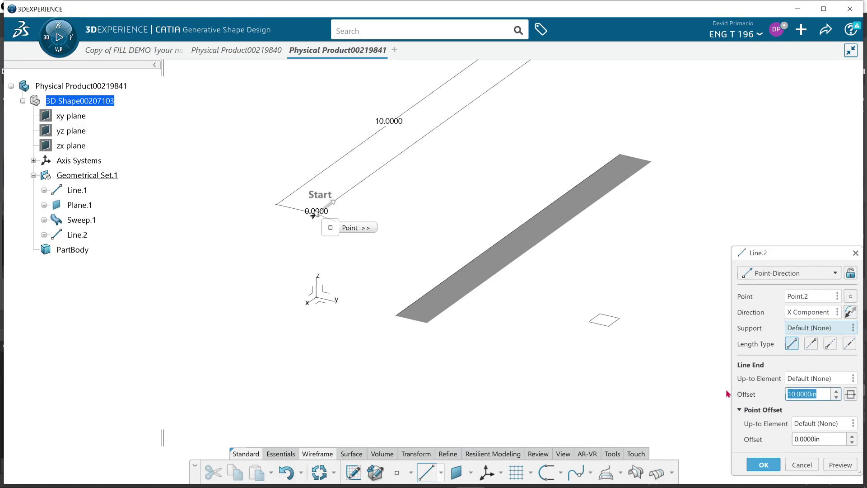
pyautogui.write('10')
pyautogui.press('Return')
pyautogui.moveTo(499, 366); pyautogui.dragTo(523, 305, button='middle')
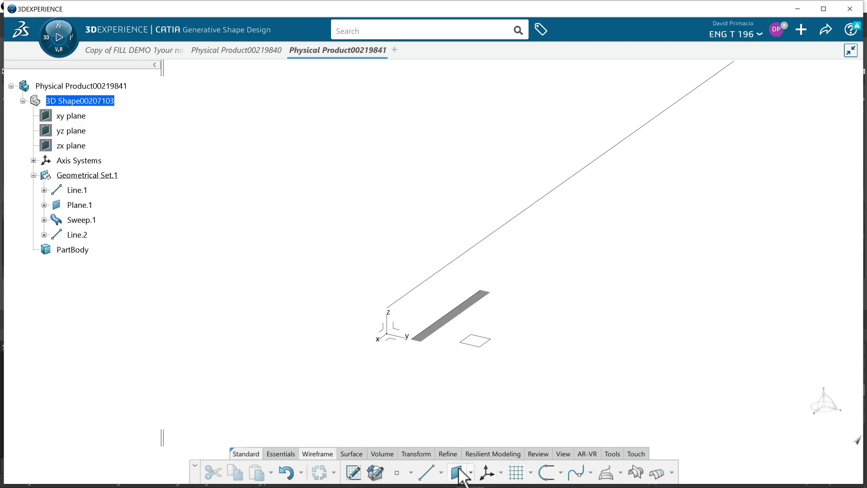
pyautogui.click(395, 473)
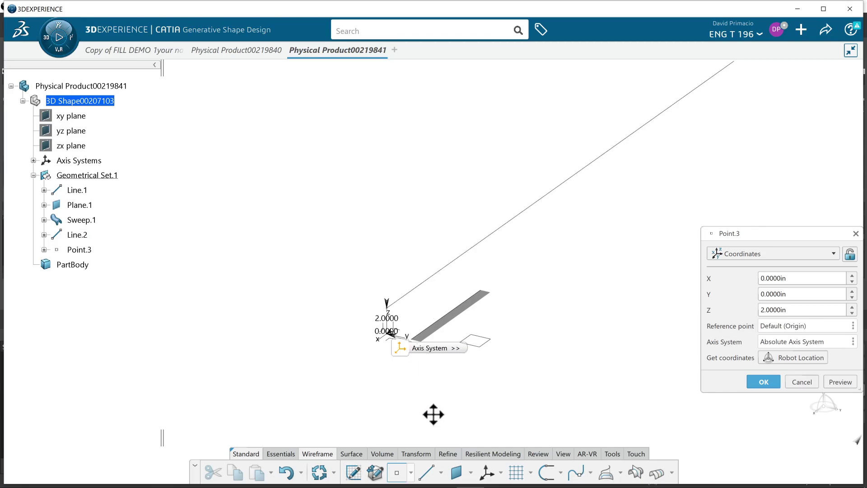
pyautogui.moveTo(390, 409); pyautogui.dragTo(455, 355, button='middle')
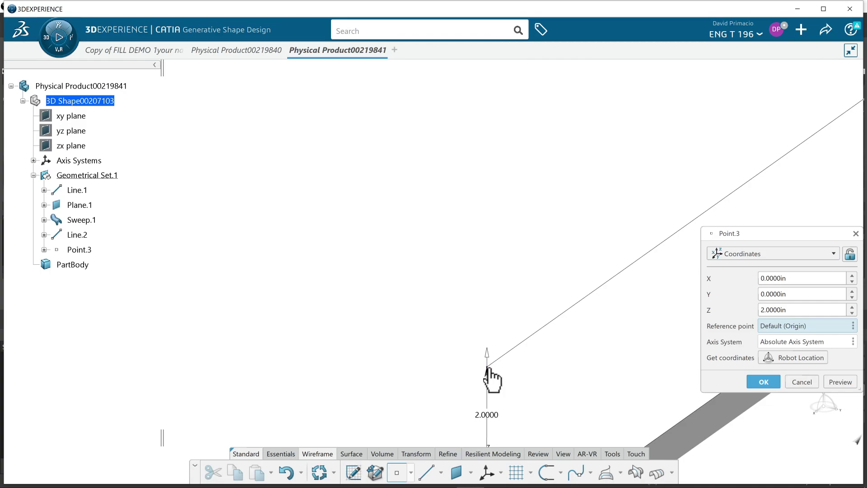
pyautogui.moveTo(489, 387); pyautogui.dragTo(440, 398)
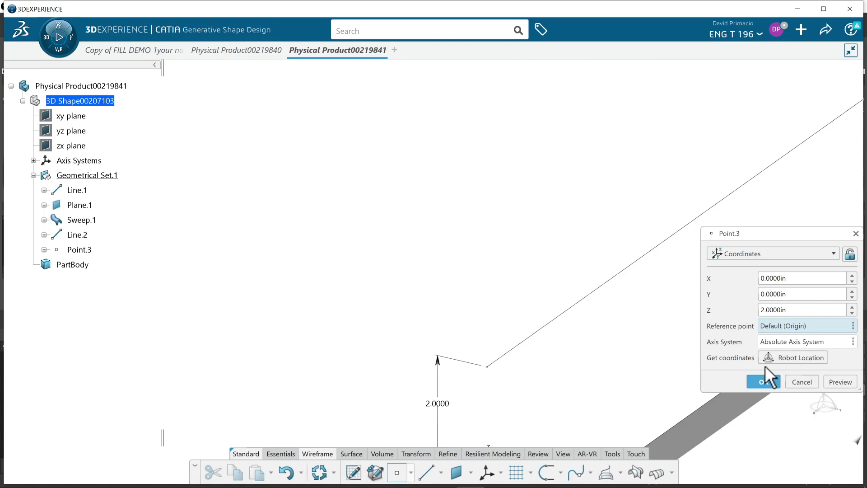
pyautogui.click(799, 382)
pyautogui.moveTo(602, 364); pyautogui.dragTo(556, 353, button='middle')
pyautogui.moveTo(563, 402); pyautogui.dragTo(492, 473, button='middle')
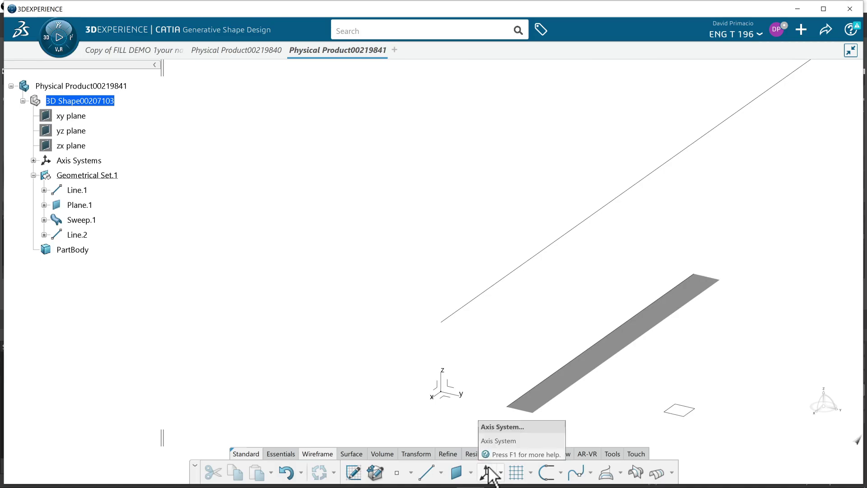
# Create a coordinates point referenced to Line.2's start vertex, offset 0 in X and Y and 180 mm in Z.
pyautogui.click(397, 473)
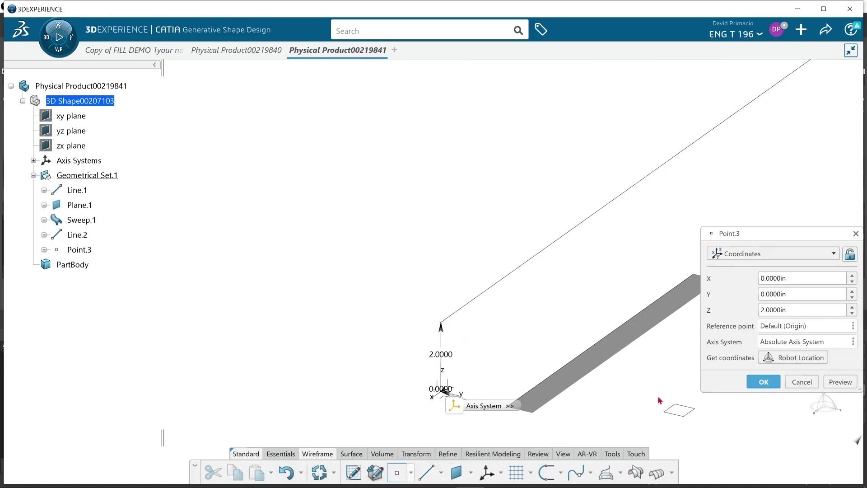
pyautogui.doubleClick(798, 296)
pyautogui.write('2')
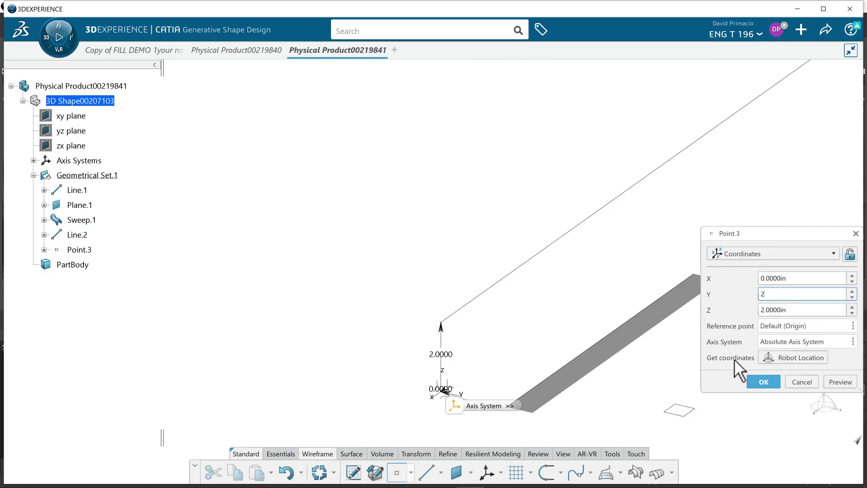
pyautogui.click(831, 382)
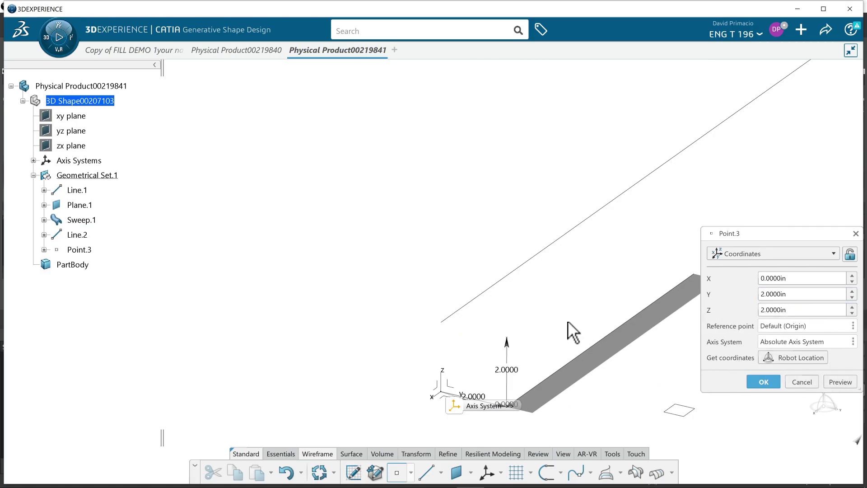
pyautogui.click(441, 322)
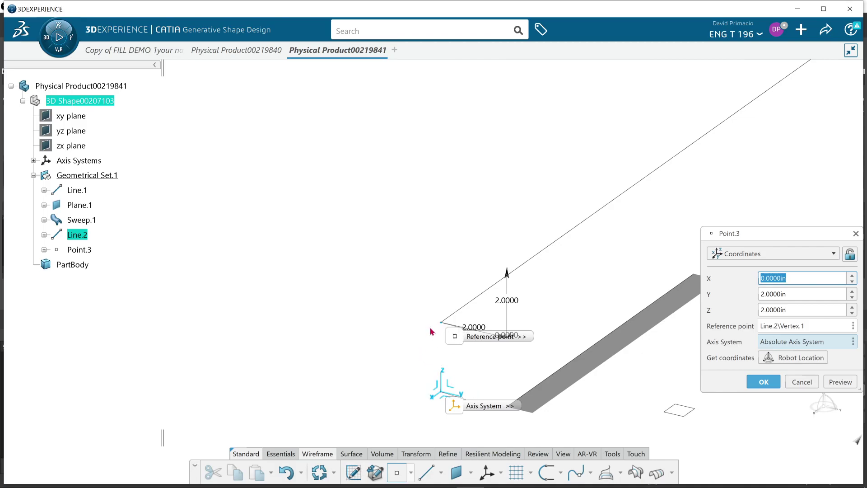
pyautogui.click(768, 309)
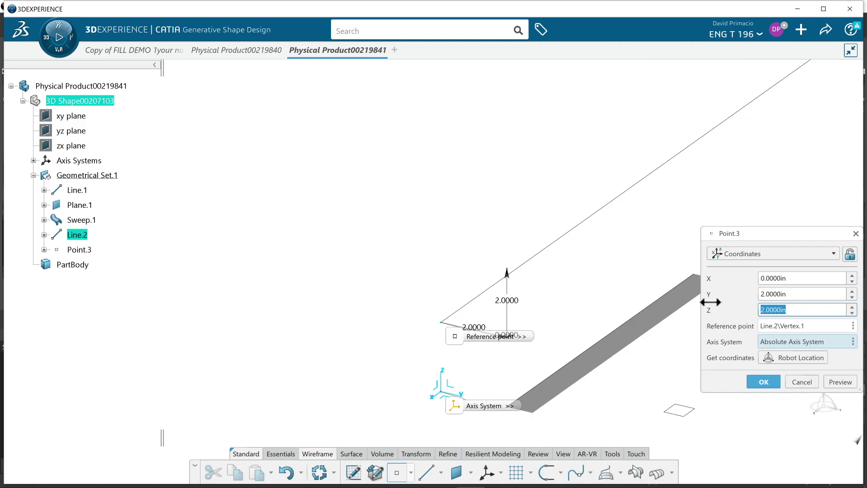
pyautogui.write('180mm')
pyautogui.press('Return')
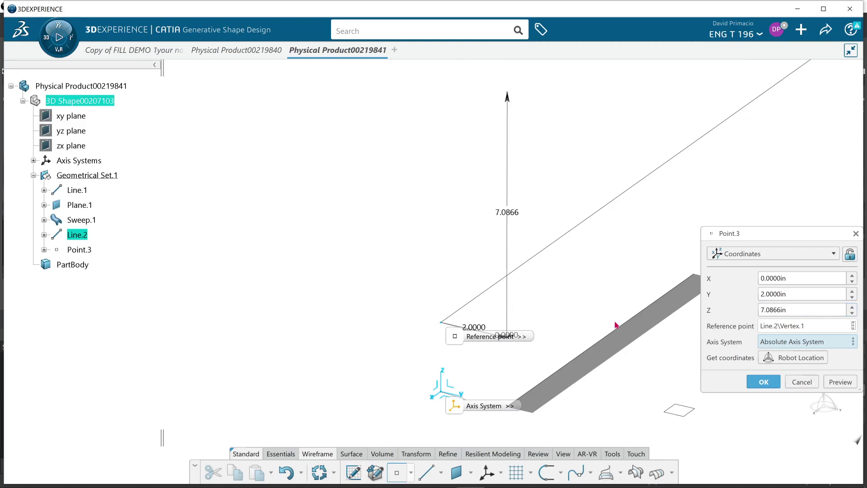
pyautogui.click(811, 294)
pyautogui.write('0')
pyautogui.click(842, 380)
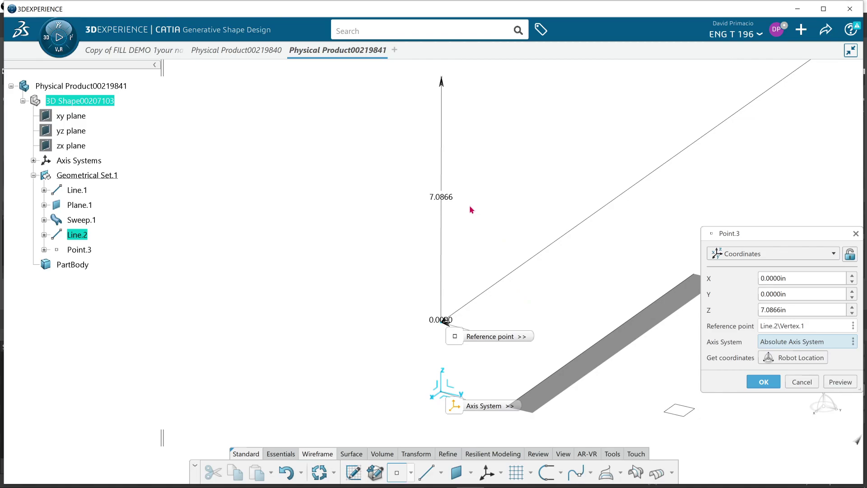
pyautogui.click(762, 381)
# Create a coordinates point referenced to Line.2's far end vertex, offset 0 in X and Y and 150 mm in Z.
pyautogui.moveTo(732, 257); pyautogui.dragTo(710, 322, button='middle')
pyautogui.moveTo(623, 393); pyautogui.dragTo(574, 424, button='middle')
pyautogui.click(397, 474)
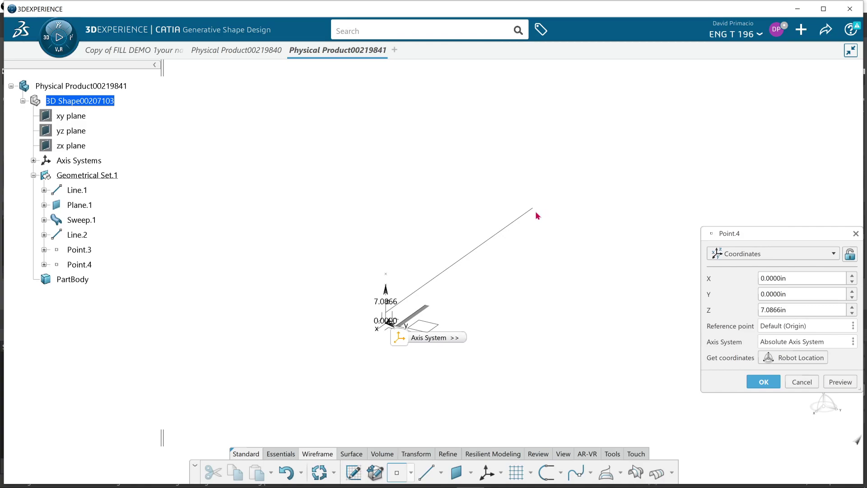
pyautogui.click(776, 326)
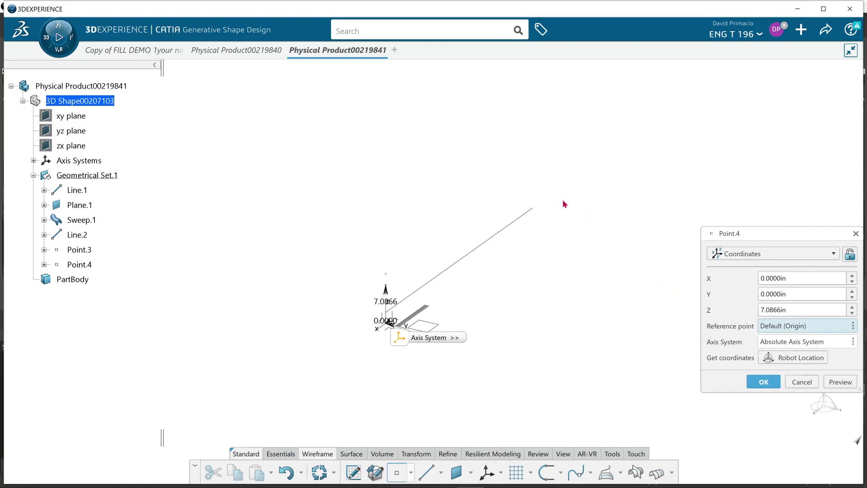
pyautogui.click(534, 209)
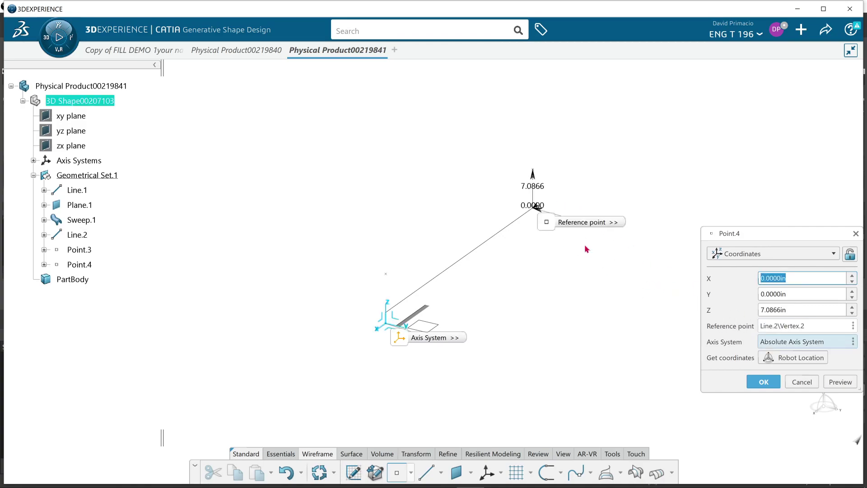
pyautogui.moveTo(794, 313); pyautogui.dragTo(698, 308)
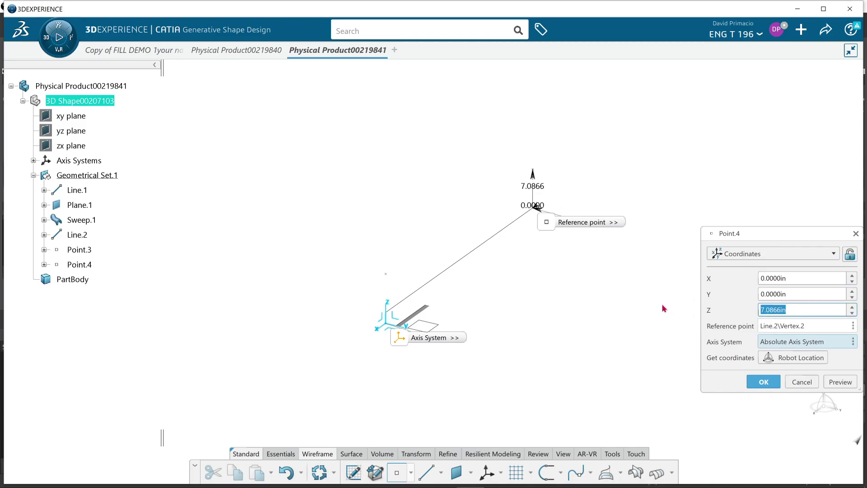
pyautogui.write('150mm')
pyautogui.click(839, 381)
pyautogui.click(764, 381)
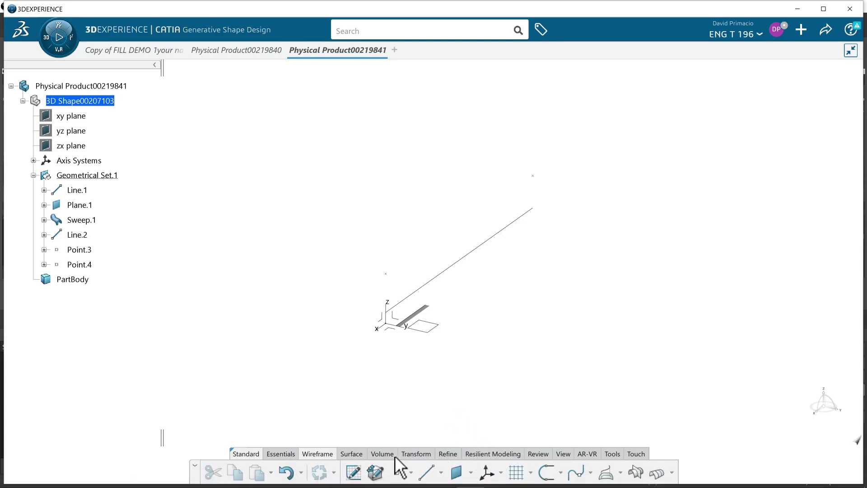
pyautogui.click(546, 472)
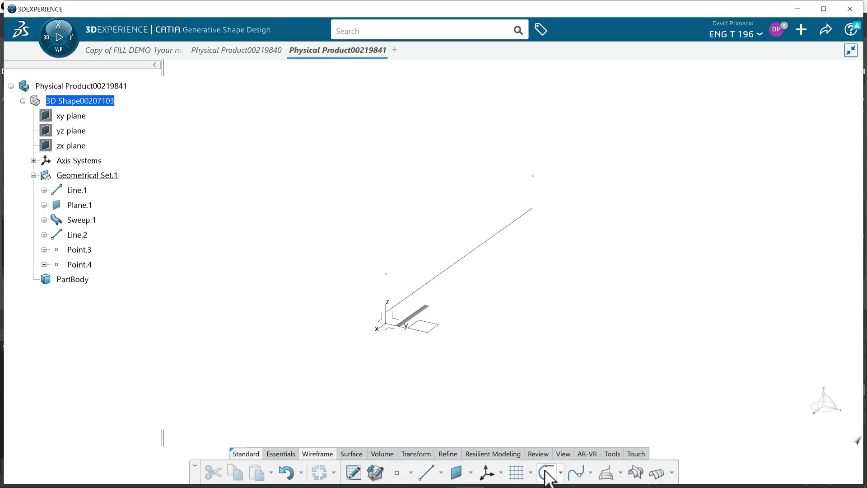
pyautogui.click(386, 273)
pyautogui.click(460, 259)
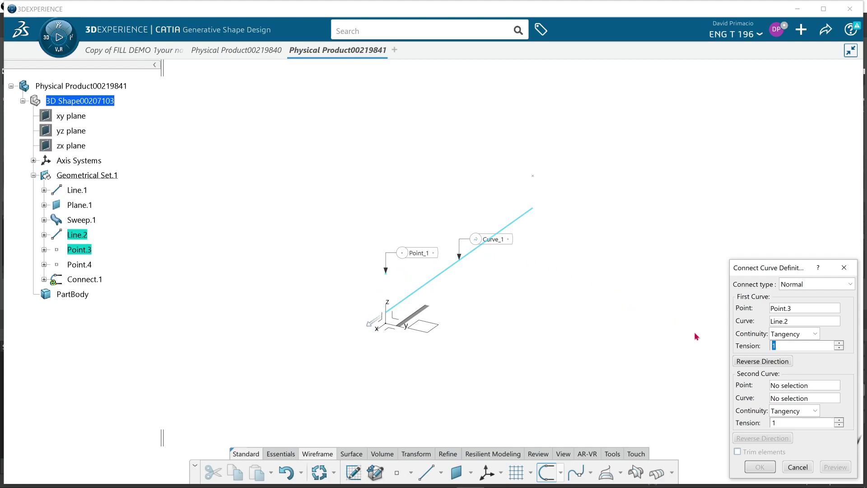
pyautogui.click(775, 362)
pyautogui.click(533, 176)
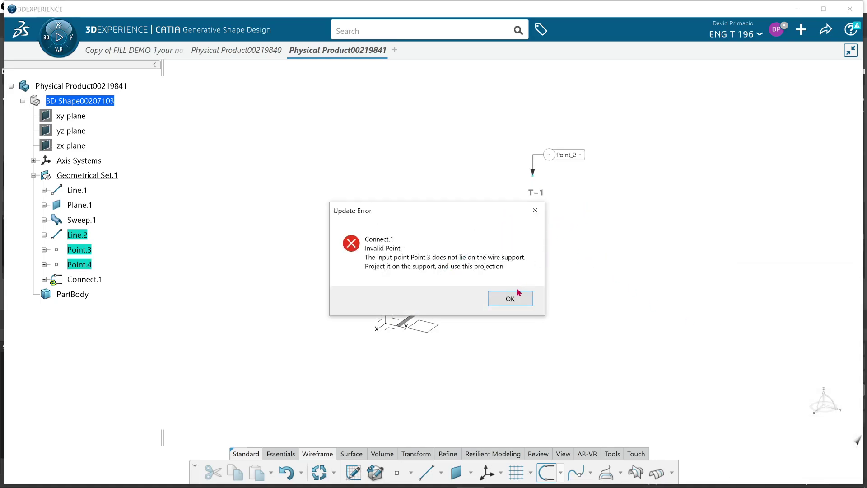
pyautogui.click(519, 292)
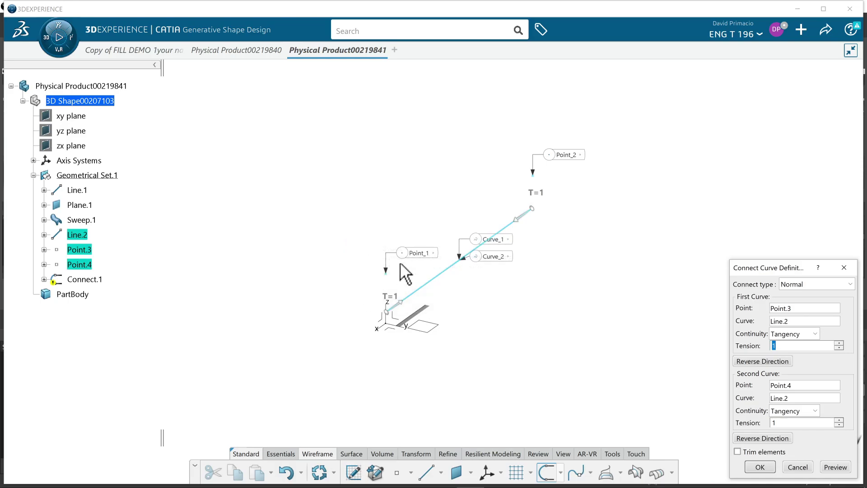
pyautogui.click(799, 466)
# Create a 2 in point-direction line from Point.3, using Line.2 as its direction.
pyautogui.click(426, 472)
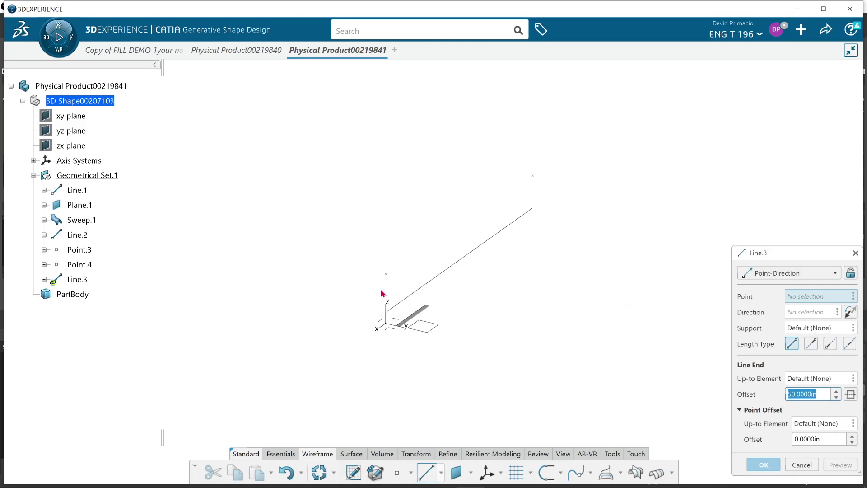
pyautogui.click(386, 273)
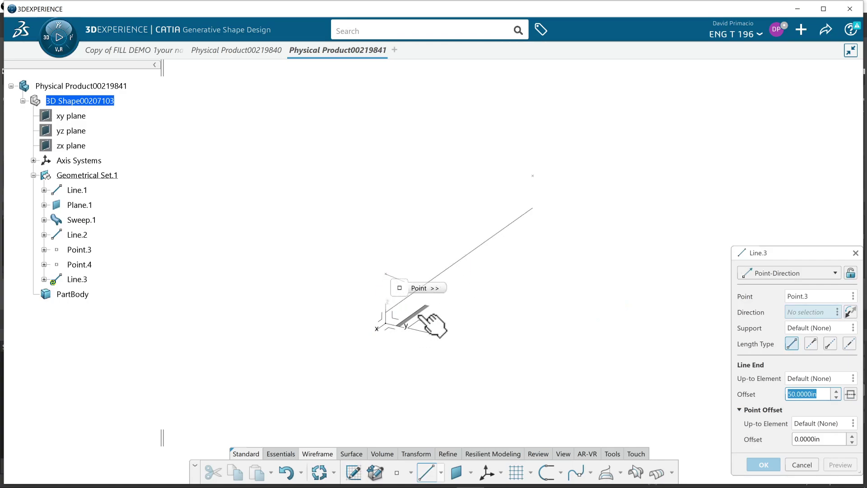
pyautogui.click(462, 256)
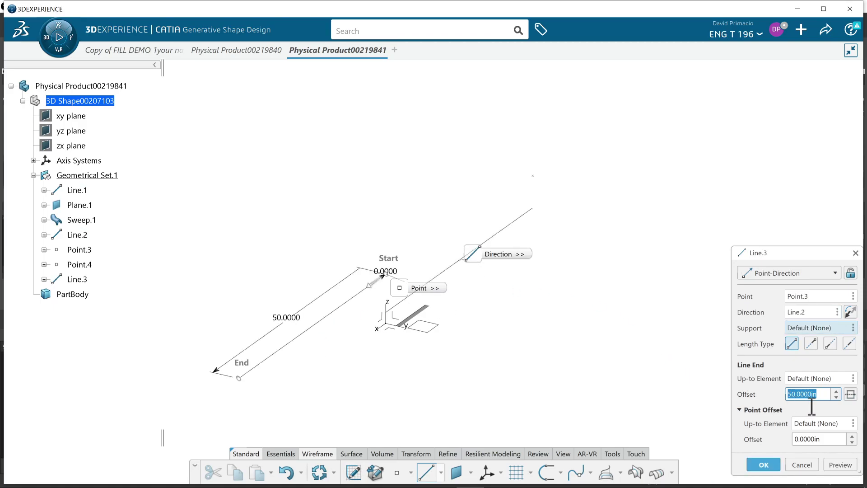
pyautogui.write('2')
pyautogui.press('Return')
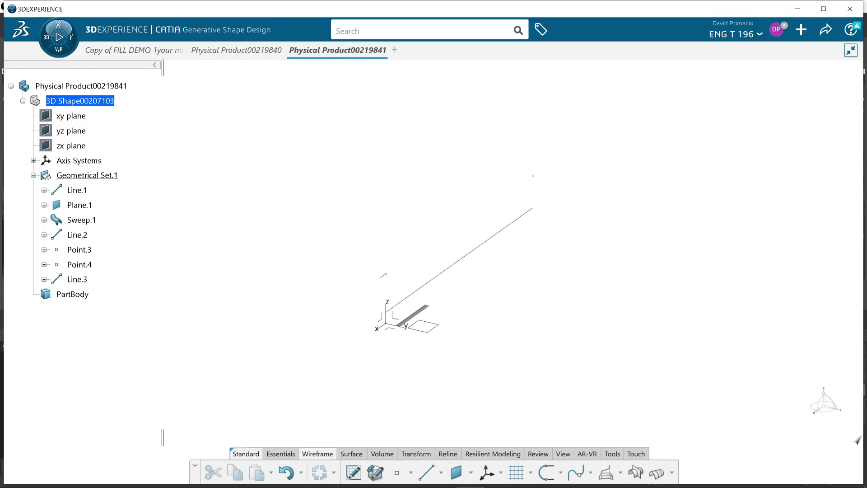
# Create a 2 in point-direction line from Point.4 along Line.2, reversed so it points outward.
pyautogui.click(427, 473)
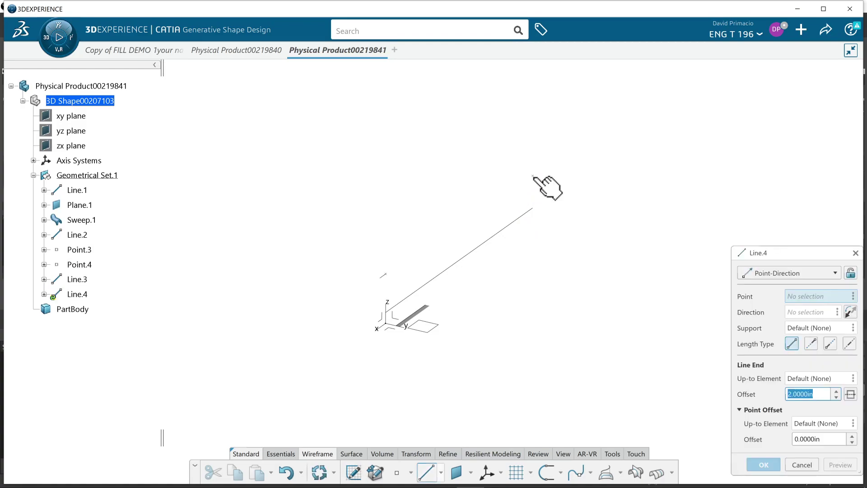
pyautogui.click(534, 177)
pyautogui.click(520, 223)
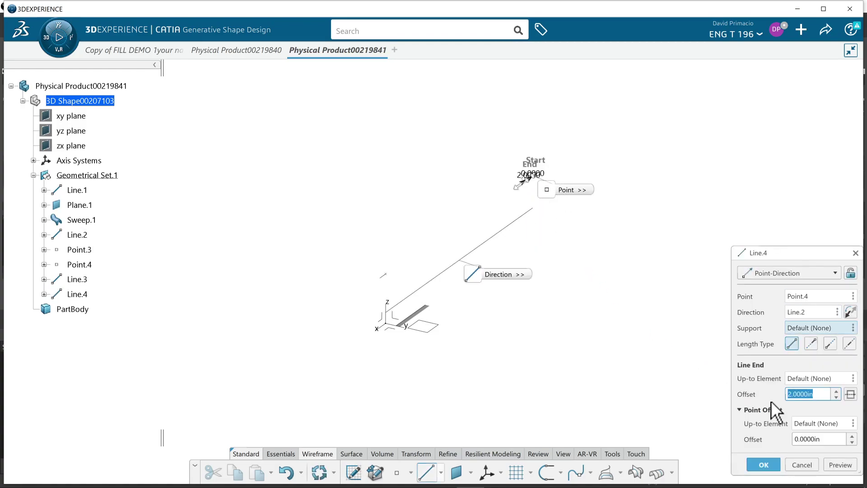
pyautogui.click(851, 312)
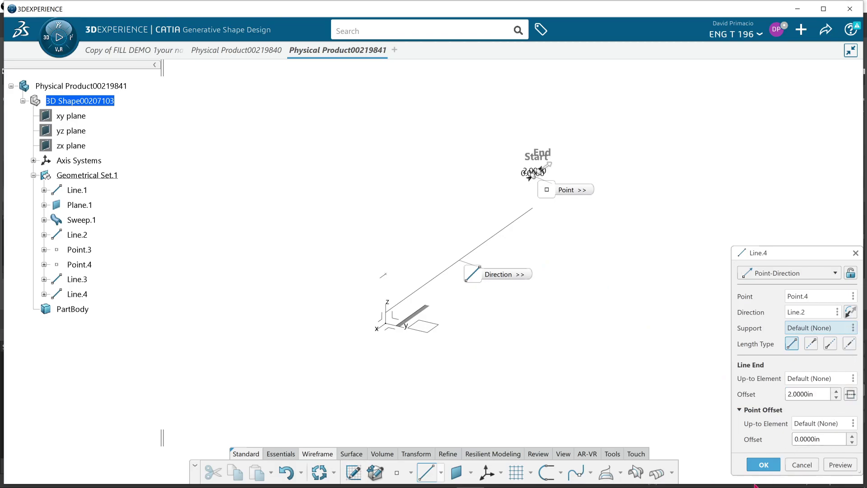
pyautogui.click(753, 463)
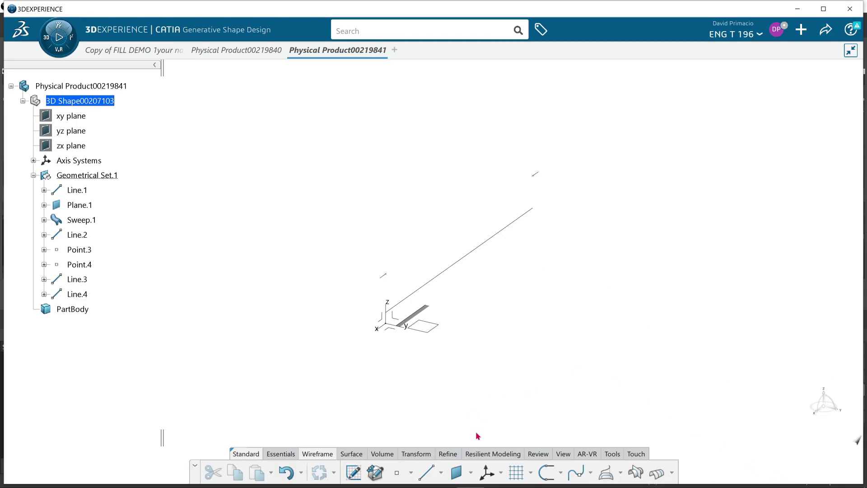
# Create a tangent connect curve from Point.3 on Line.3 to Point.4 on Line.4, reversing the direction at both ends.
pyautogui.click(547, 472)
pyautogui.keyDown('ctrl'); pyautogui.moveTo(463, 395); pyautogui.dragTo(627, 160, button='middle'); pyautogui.keyUp('ctrl')
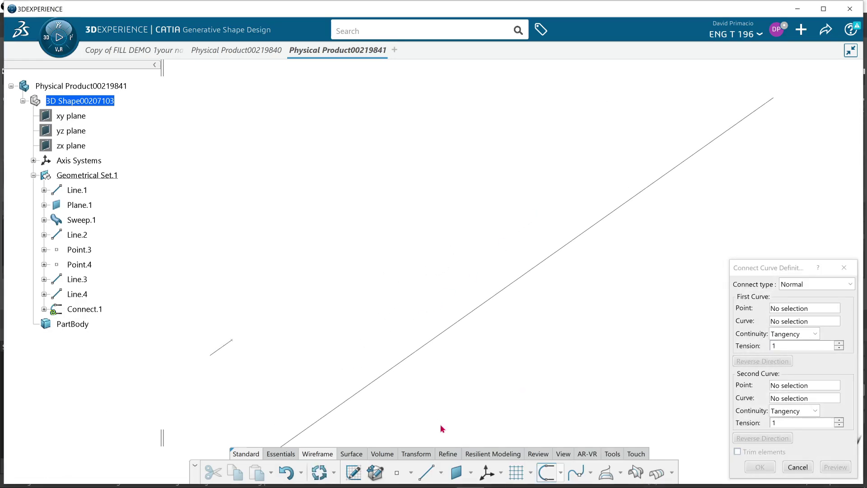
pyautogui.click(232, 340)
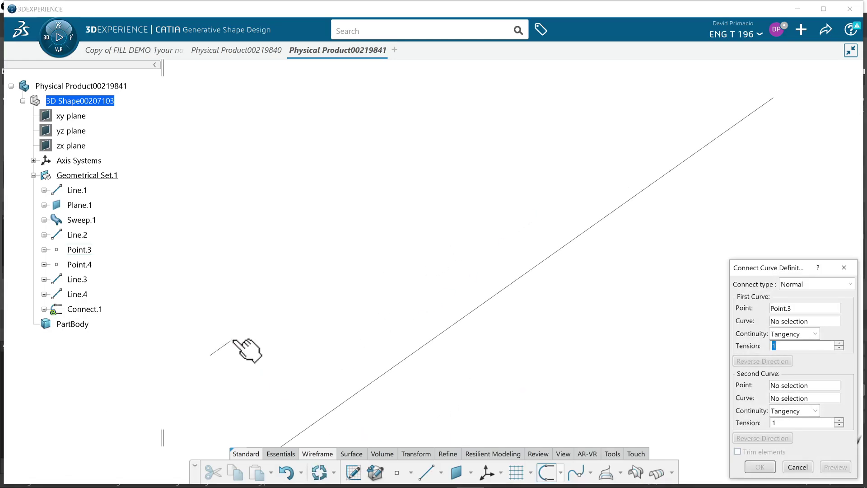
pyautogui.click(225, 347)
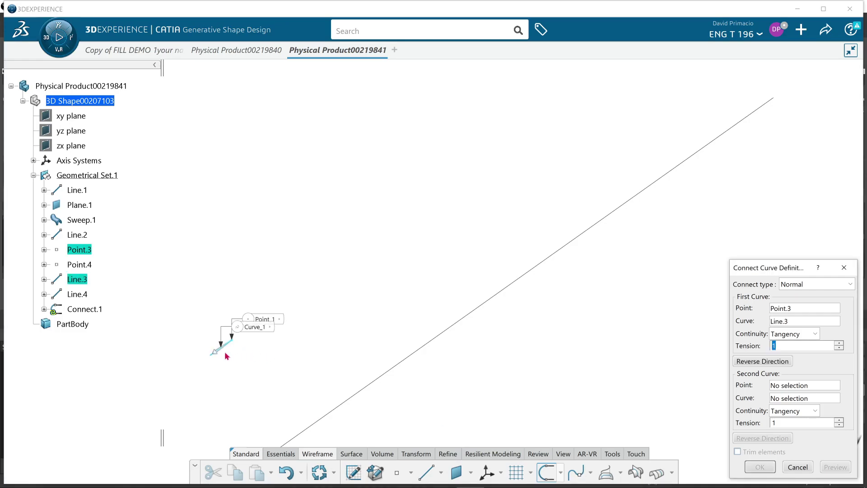
pyautogui.click(740, 362)
pyautogui.moveTo(660, 142); pyautogui.dragTo(479, 346, button='middle')
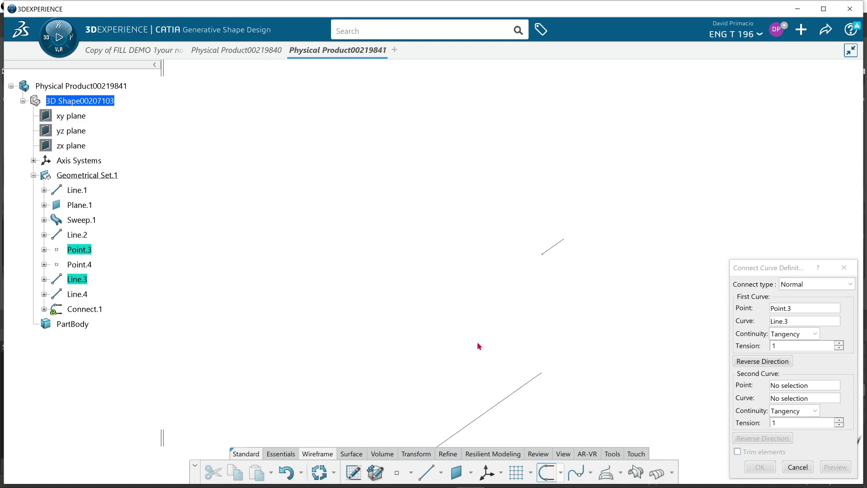
pyautogui.click(549, 250)
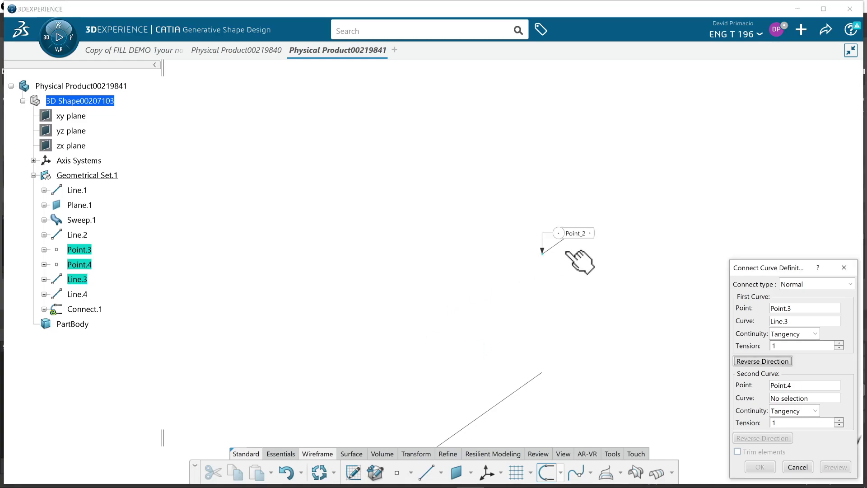
pyautogui.click(560, 248)
pyautogui.moveTo(592, 342); pyautogui.dragTo(588, 272, button='middle')
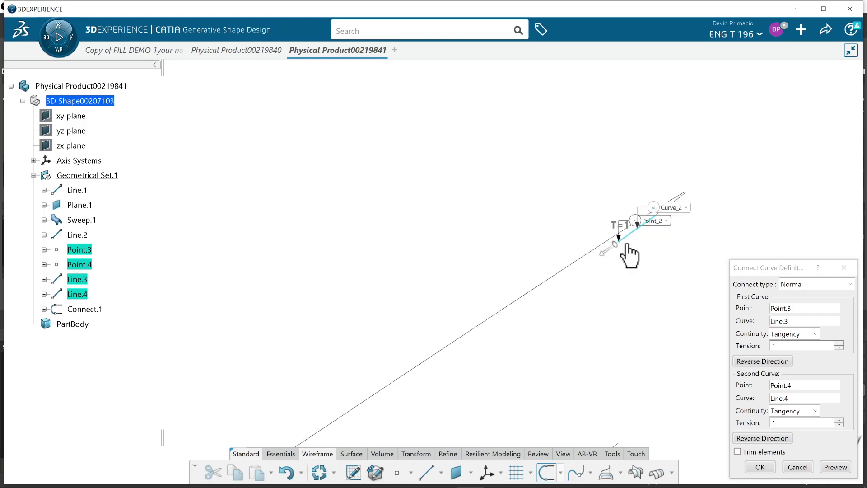
pyautogui.click(742, 440)
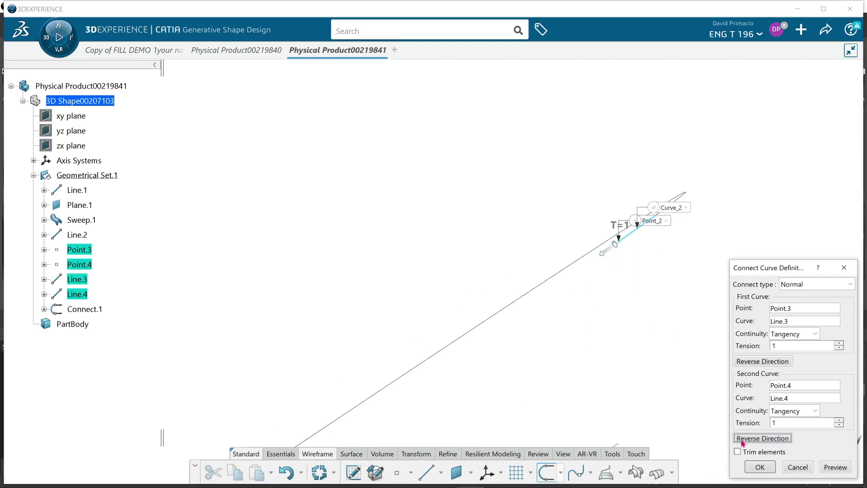
pyautogui.click(759, 467)
# Create a law using Line.2 as the reference and Connect.1 as the definition.
pyautogui.moveTo(563, 310); pyautogui.dragTo(549, 270, button='middle')
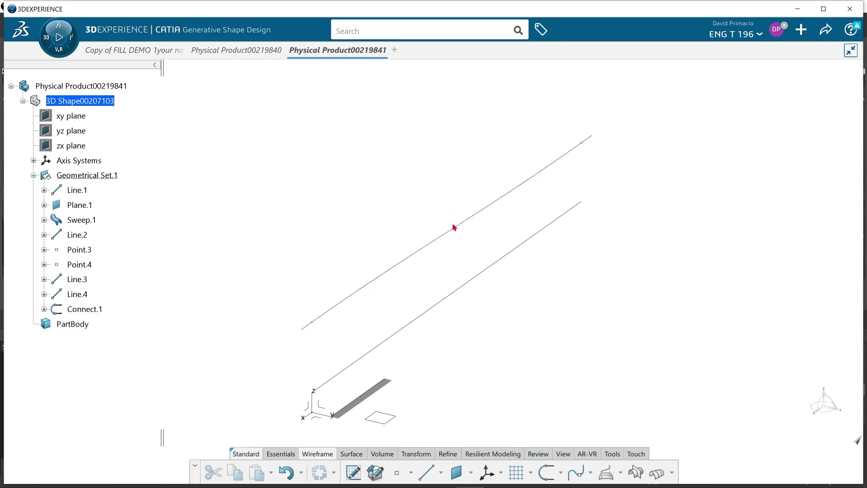
pyautogui.moveTo(509, 318)
pyautogui.mouseDown(button='middle')
pyautogui.moveTo(517, 331)
pyautogui.moveTo(499, 320)
pyautogui.mouseUp(button='middle')
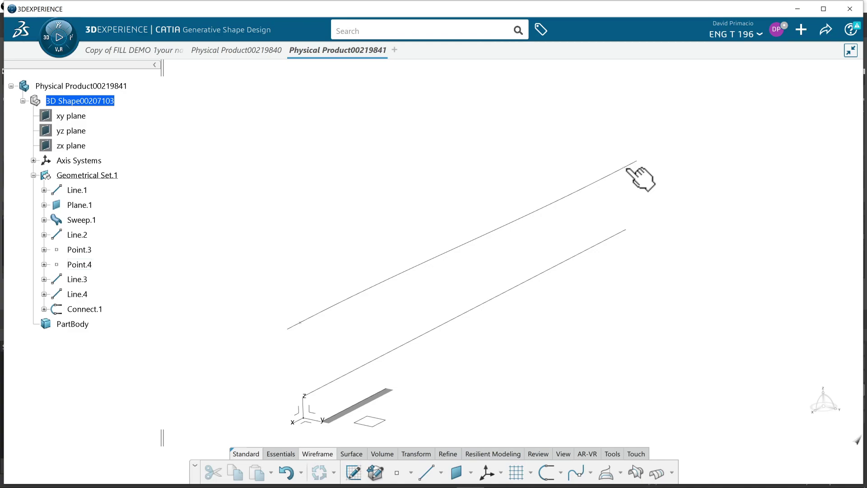
pyautogui.moveTo(602, 325); pyautogui.dragTo(607, 300, button='middle')
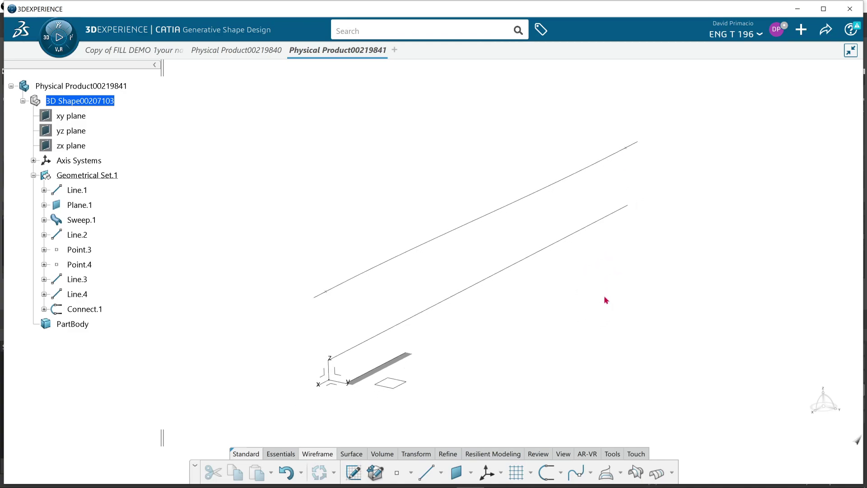
pyautogui.click(414, 454)
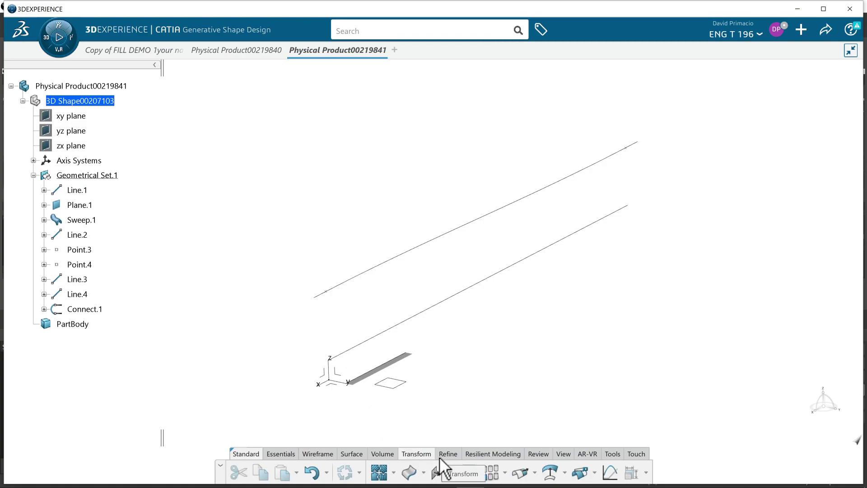
pyautogui.click(610, 474)
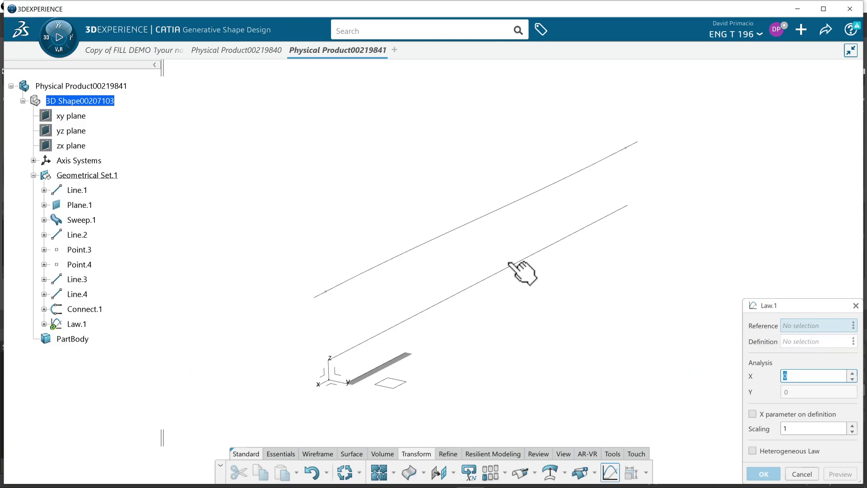
pyautogui.click(479, 283)
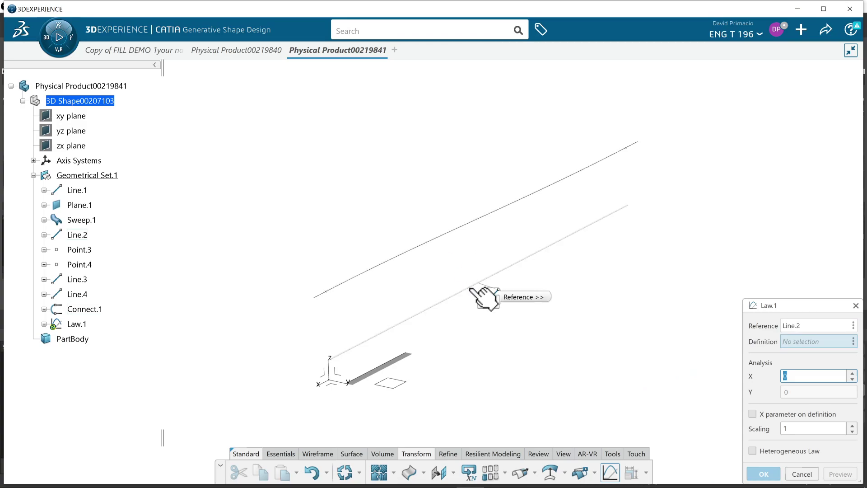
pyautogui.click(433, 239)
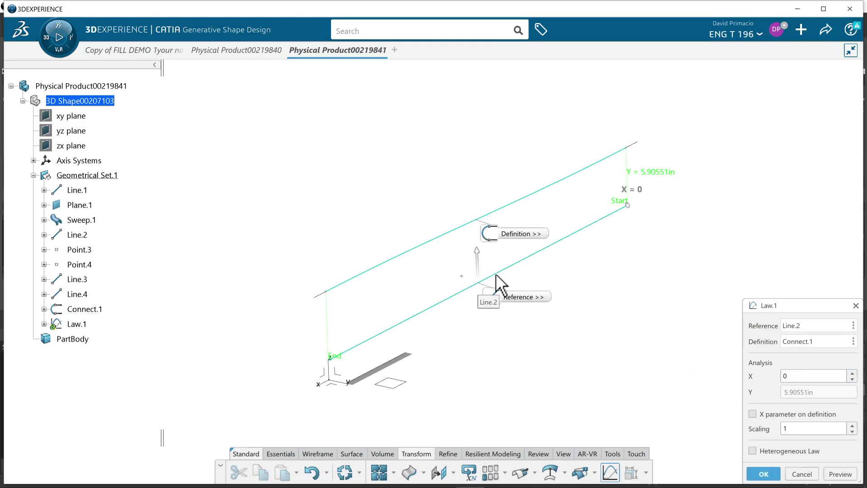
pyautogui.click(752, 474)
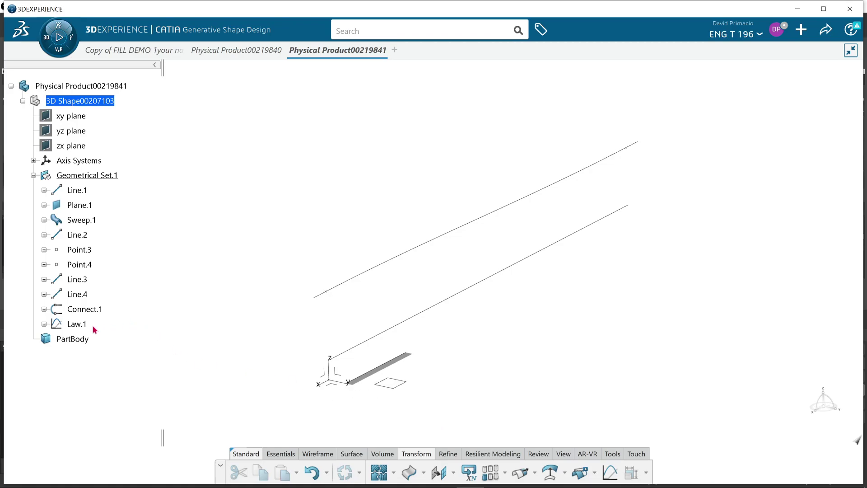
# Edit the swept surface along Line.1, setting its angle to follow an Advanced law with Law.1 as the law element.
pyautogui.doubleClick(393, 381)
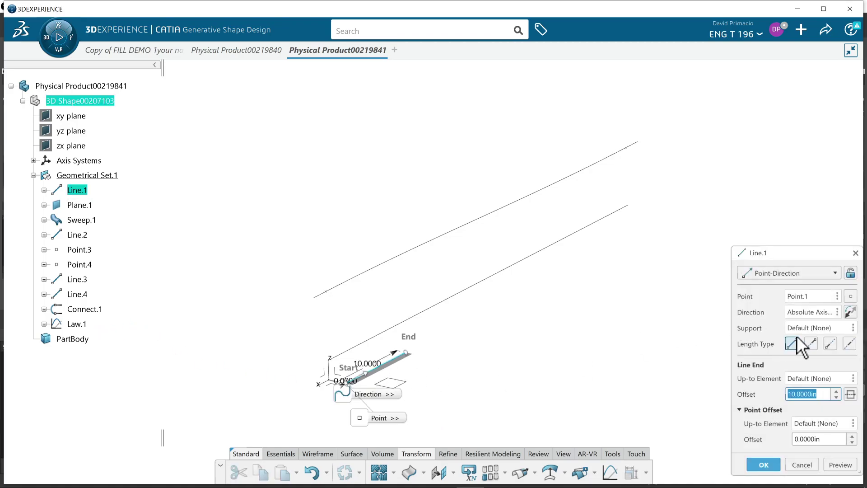
pyautogui.click(805, 466)
pyautogui.moveTo(475, 355); pyautogui.dragTo(542, 230, button='middle')
pyautogui.moveTo(428, 362); pyautogui.dragTo(567, 162, button='middle')
pyautogui.moveTo(432, 312); pyautogui.dragTo(438, 377, button='middle')
pyautogui.moveTo(332, 396); pyautogui.dragTo(577, 158, button='middle')
pyautogui.moveTo(544, 310); pyautogui.dragTo(572, 205, button='middle')
pyautogui.moveTo(475, 354); pyautogui.dragTo(475, 261, button='middle')
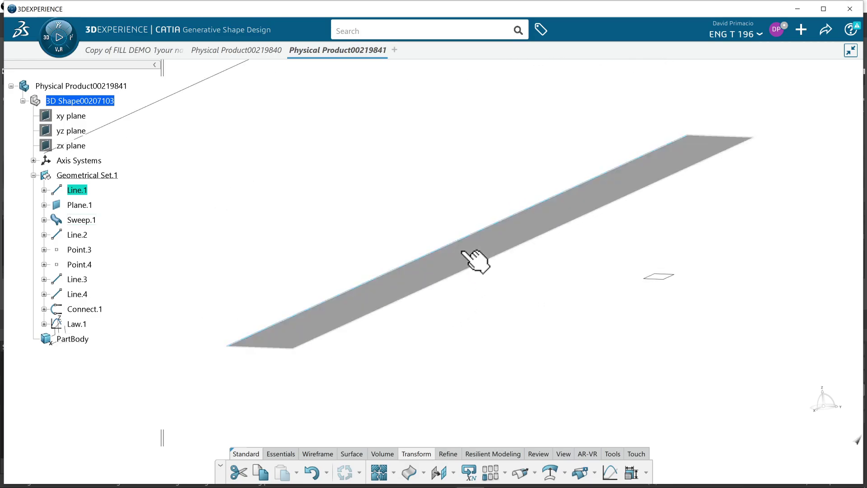
pyautogui.doubleClick(463, 252)
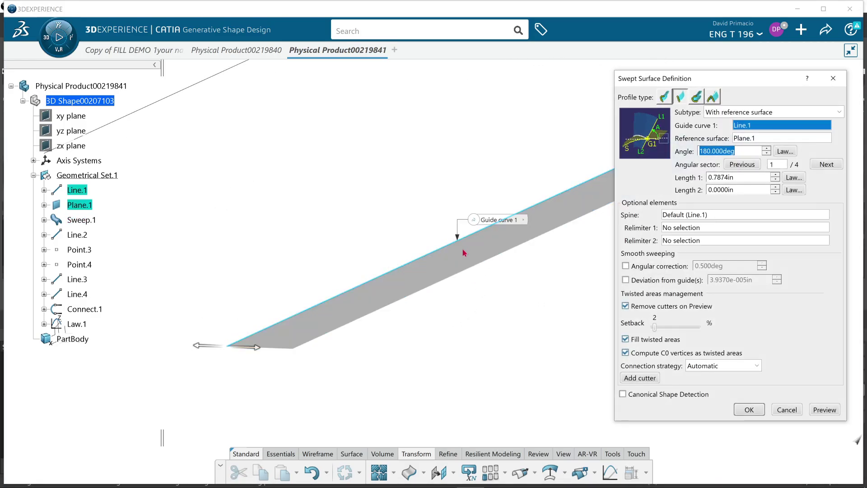
pyautogui.moveTo(526, 333); pyautogui.dragTo(481, 322, button='middle')
pyautogui.click(792, 151)
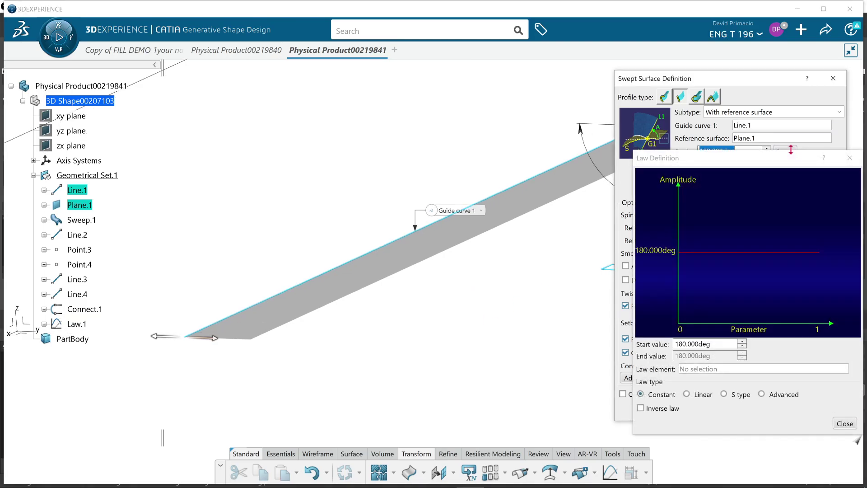
pyautogui.click(775, 398)
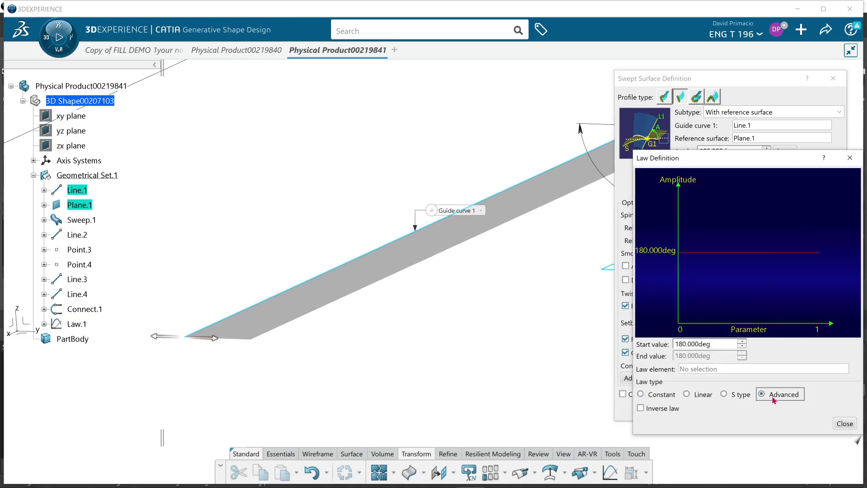
pyautogui.click(81, 324)
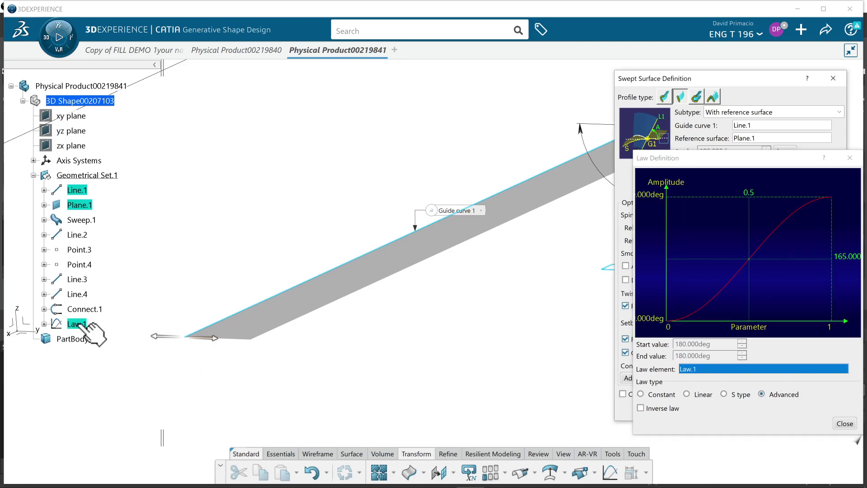
pyautogui.click(634, 291)
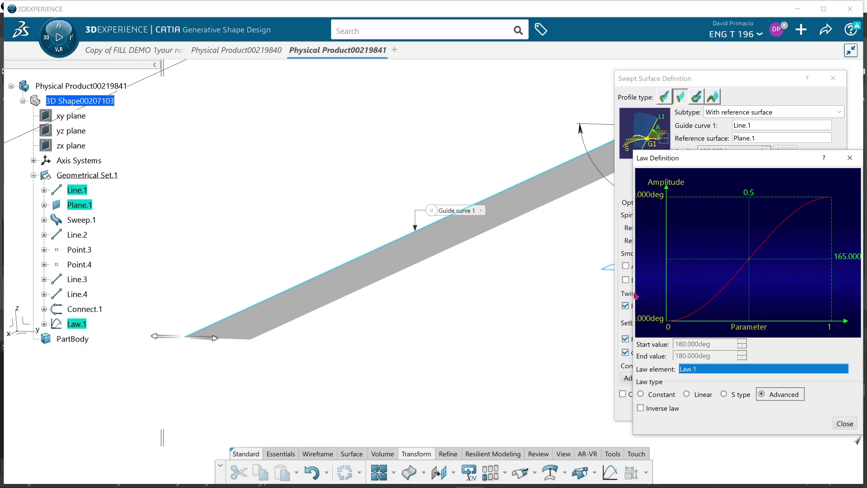
pyautogui.moveTo(634, 293); pyautogui.dragTo(526, 301)
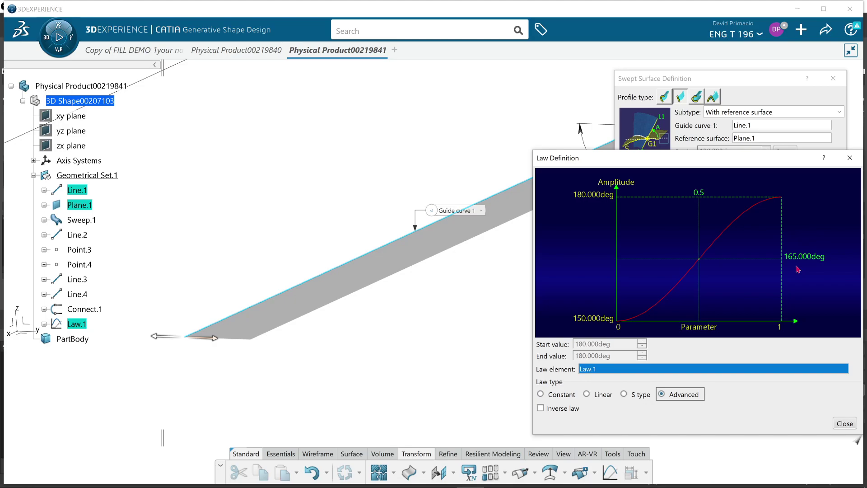
pyautogui.click(844, 423)
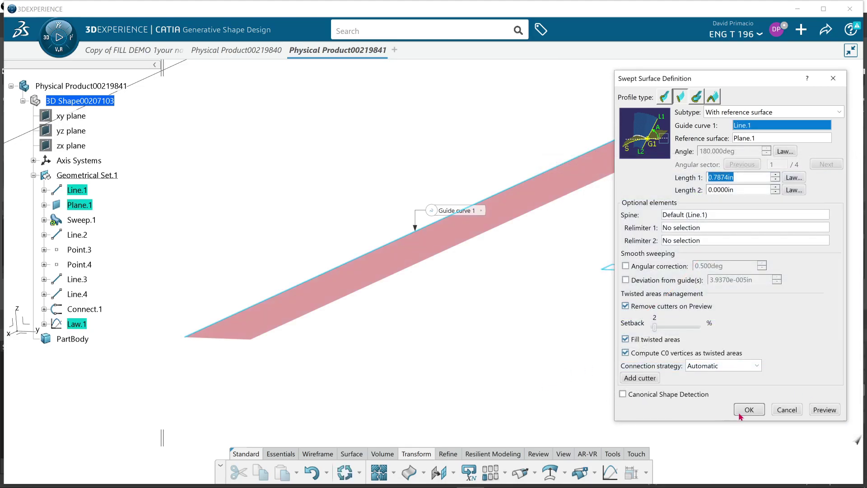
# Preview the law-driven sweep and examine how its angle varies between the start and end planes.
pyautogui.click(826, 409)
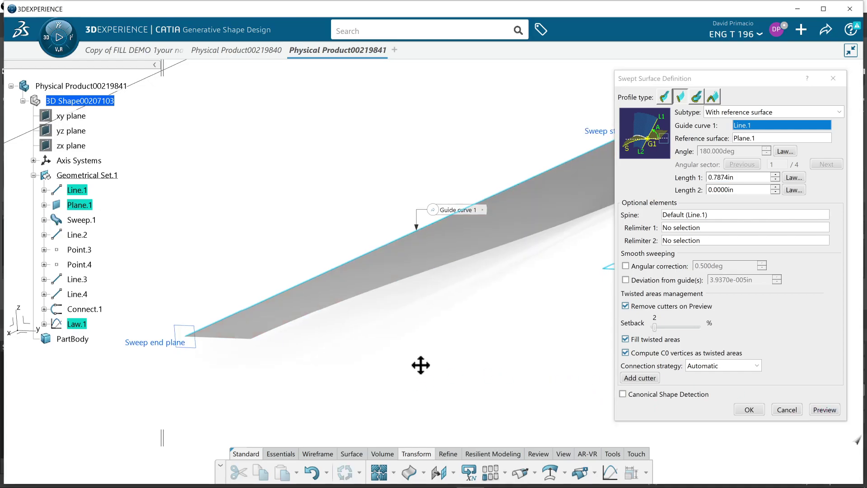
pyautogui.moveTo(372, 391); pyautogui.dragTo(397, 408, button='middle')
pyautogui.moveTo(491, 361); pyautogui.dragTo(545, 341, button='middle')
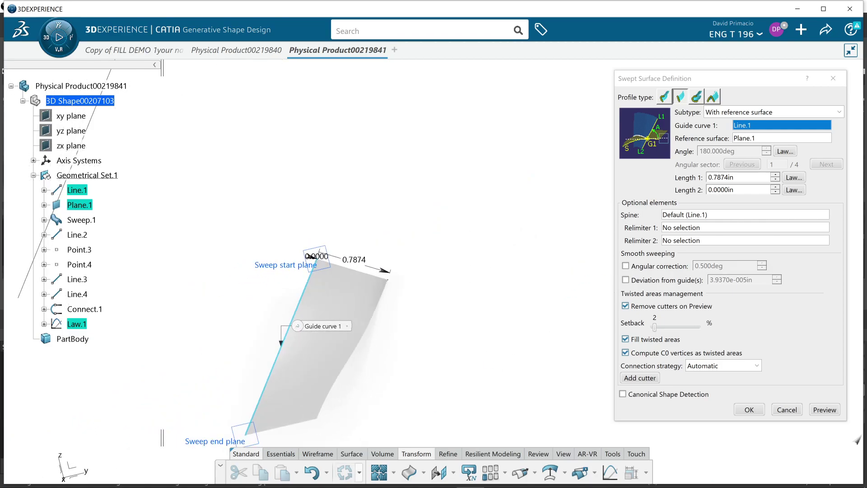
pyautogui.moveTo(388, 389); pyautogui.dragTo(407, 224, button='middle')
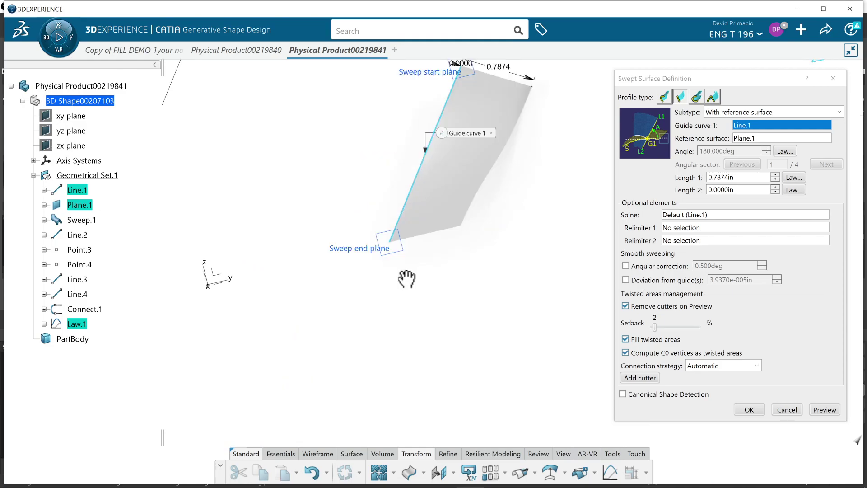
pyautogui.moveTo(392, 291); pyautogui.dragTo(462, 246, button='middle')
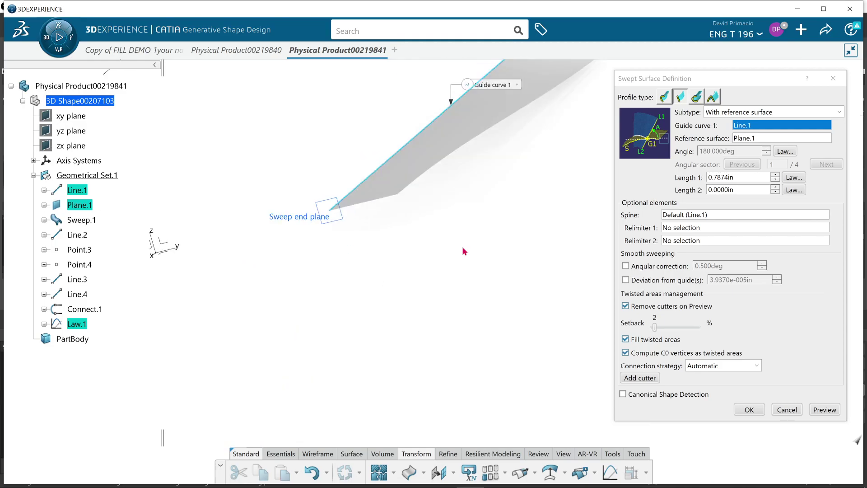
pyautogui.moveTo(430, 287); pyautogui.dragTo(431, 310, button='middle')
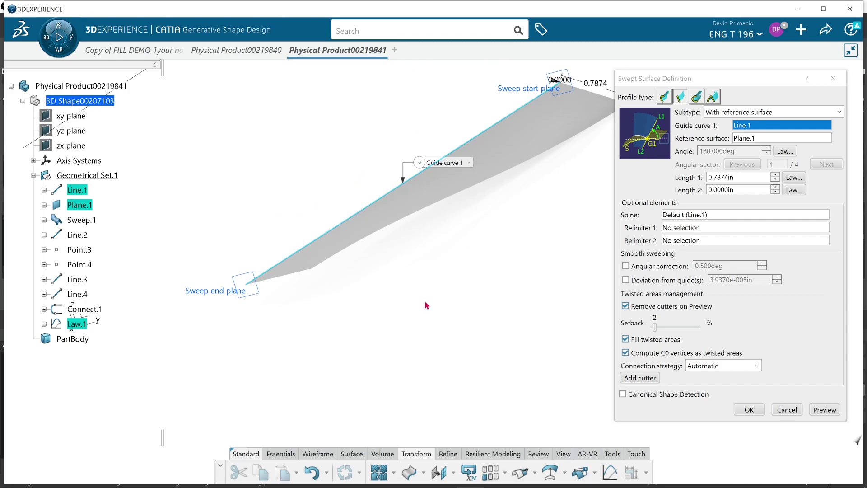
pyautogui.scroll(-2, 425, 305)
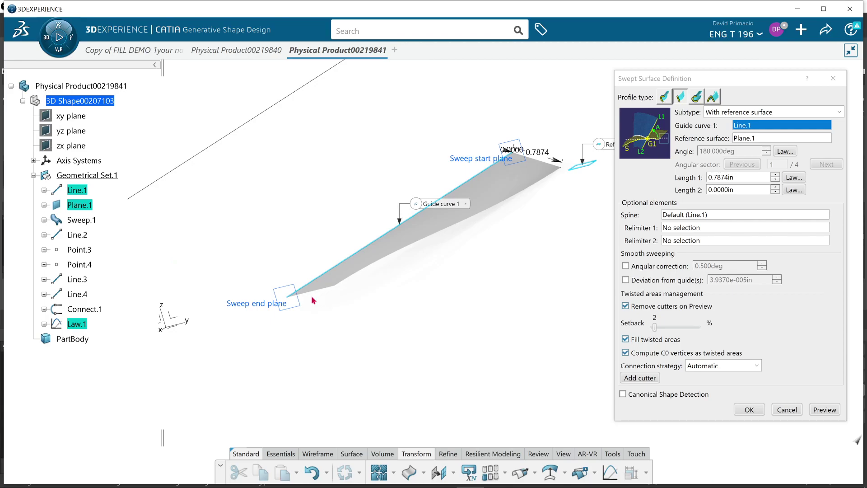
# Invert the sweep's angle law, preview the surface and apply the sweep definition.
pyautogui.click(784, 151)
pyautogui.click(654, 406)
pyautogui.click(849, 422)
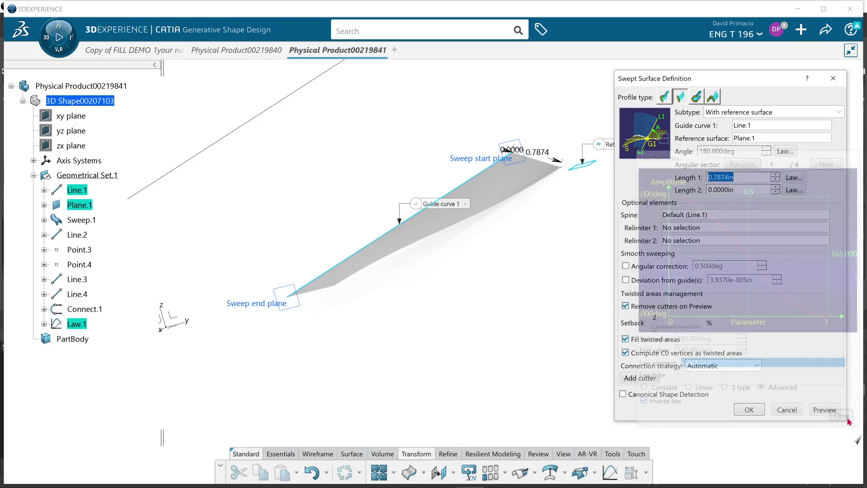
pyautogui.click(830, 410)
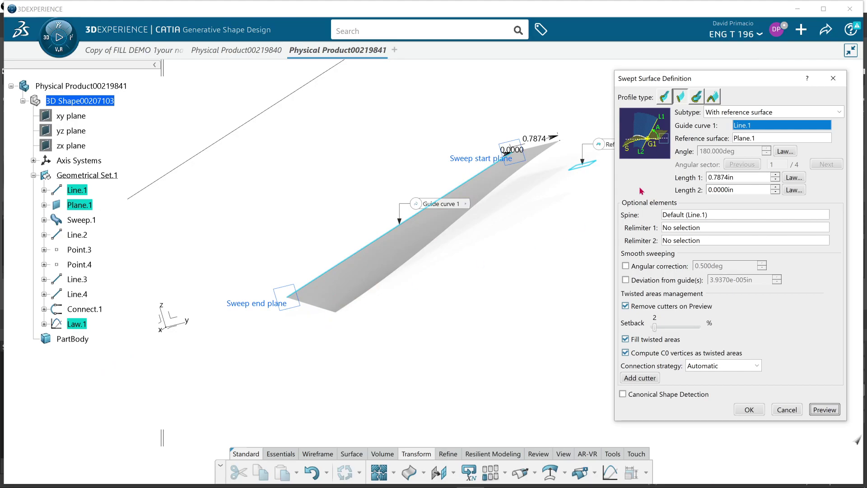
pyautogui.moveTo(465, 272); pyautogui.dragTo(548, 379, button='middle')
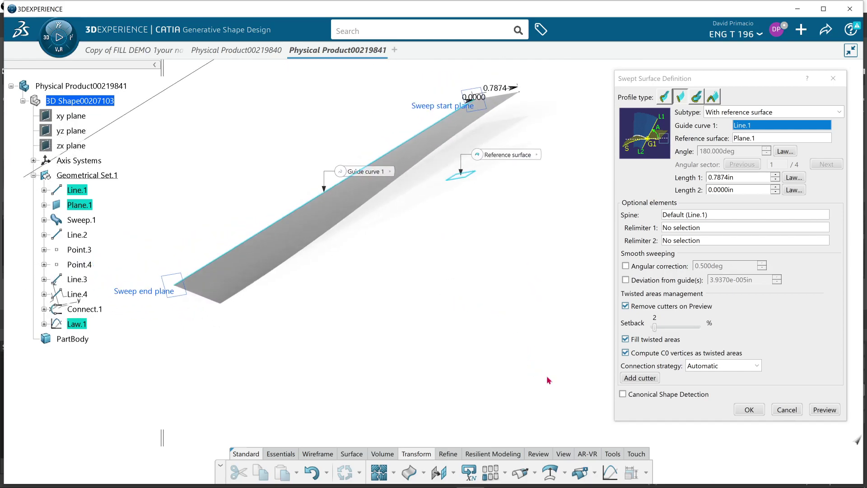
pyautogui.click(747, 409)
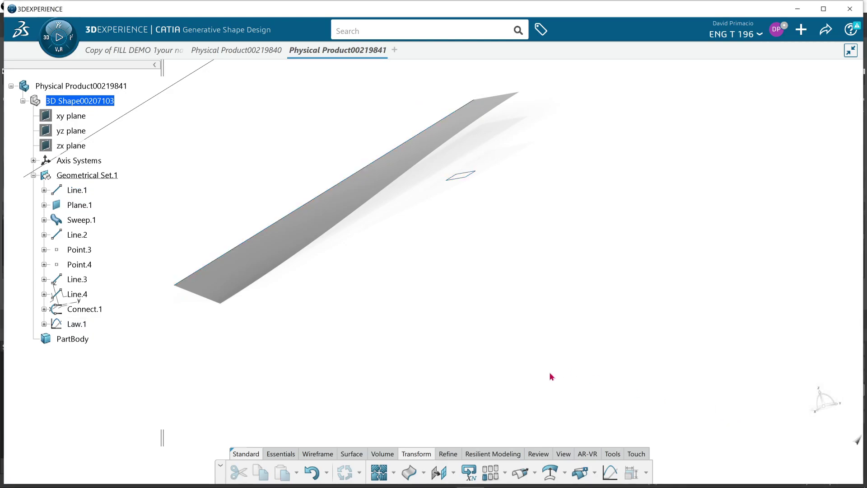
# Measure the angle between the sweep's near end edge and Plane.1 with Measure Between.
pyautogui.moveTo(415, 324); pyautogui.dragTo(446, 270, button='middle')
pyautogui.moveTo(473, 297); pyautogui.dragTo(457, 318, button='middle')
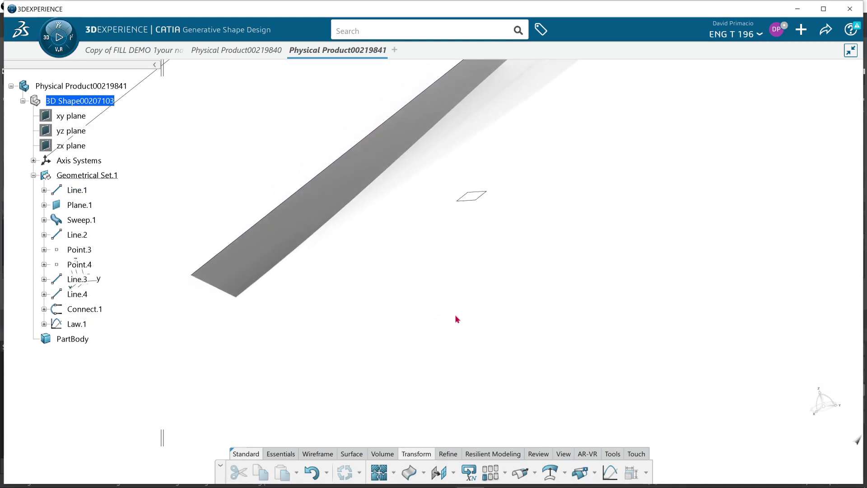
pyautogui.click(602, 451)
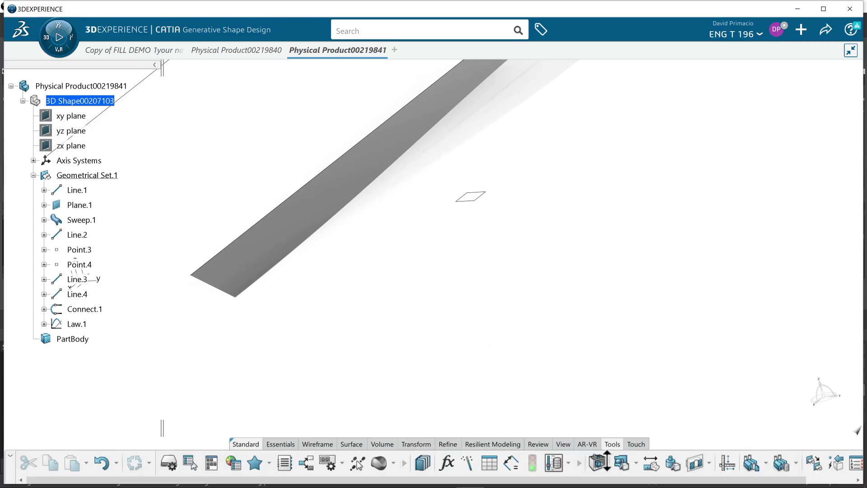
pyautogui.click(645, 461)
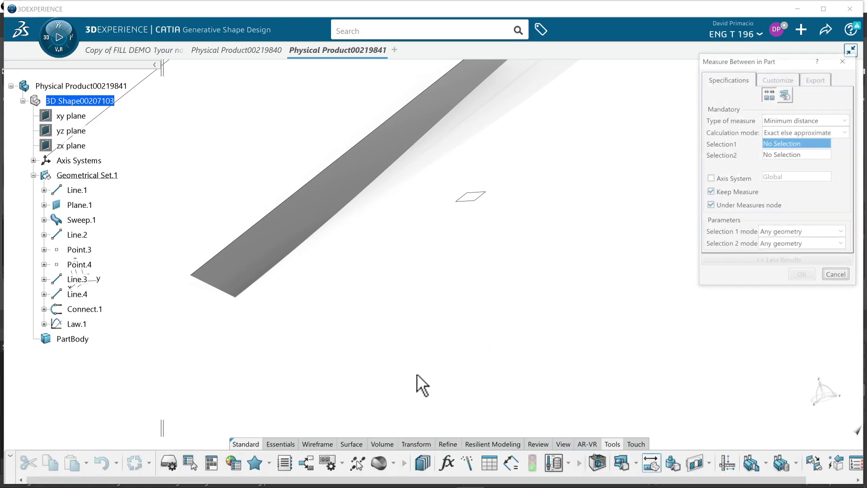
pyautogui.click(224, 292)
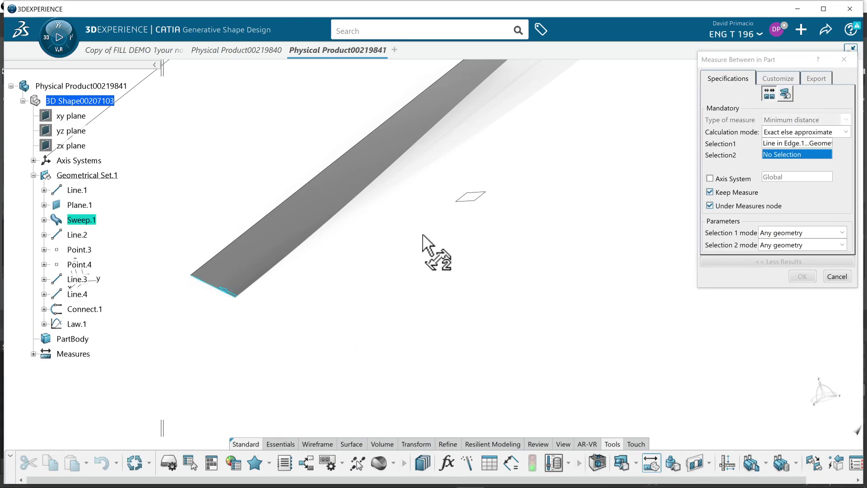
pyautogui.click(457, 199)
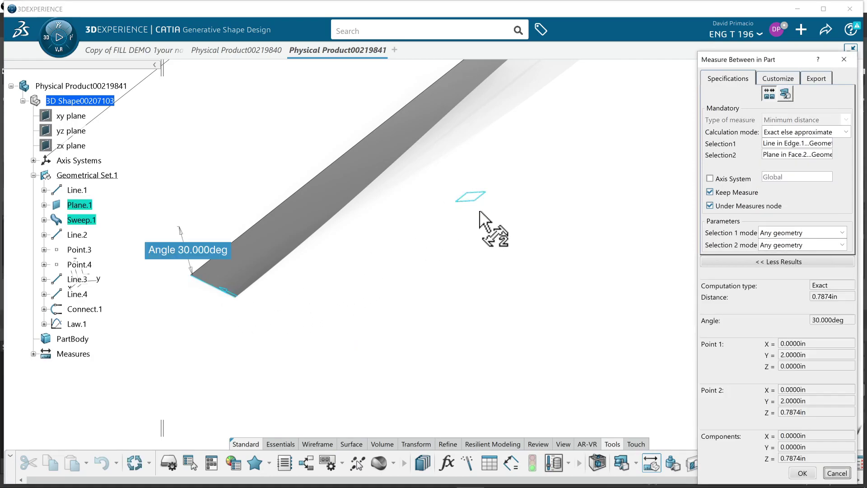
# Measure the angle between the sweep's far end edge and Plane.1.
pyautogui.moveTo(499, 284); pyautogui.dragTo(525, 145, button='middle')
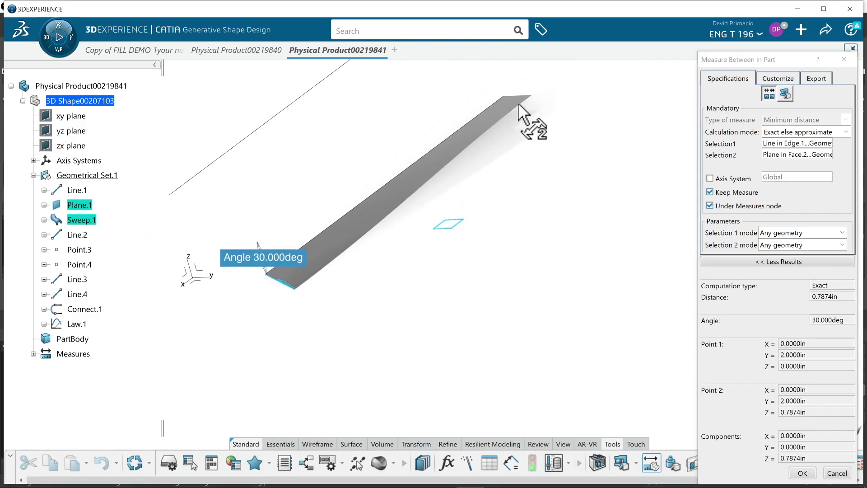
pyautogui.moveTo(516, 250); pyautogui.dragTo(513, 279, button='middle')
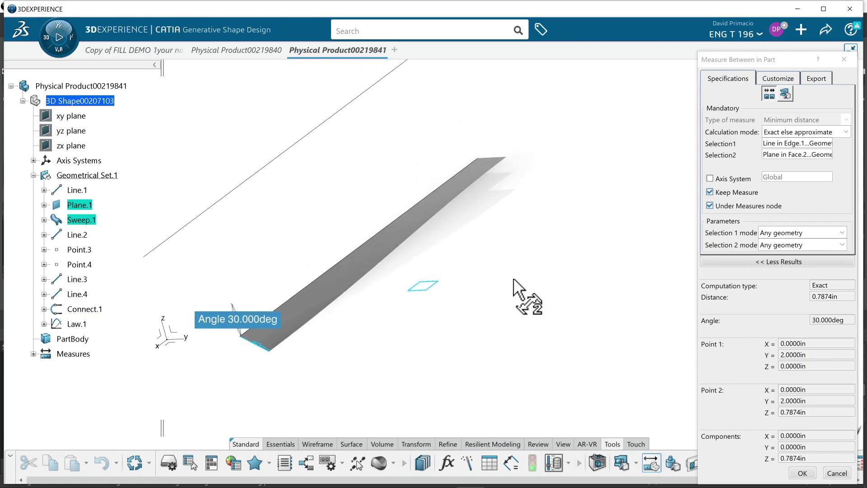
pyautogui.click(496, 157)
pyautogui.click(497, 158)
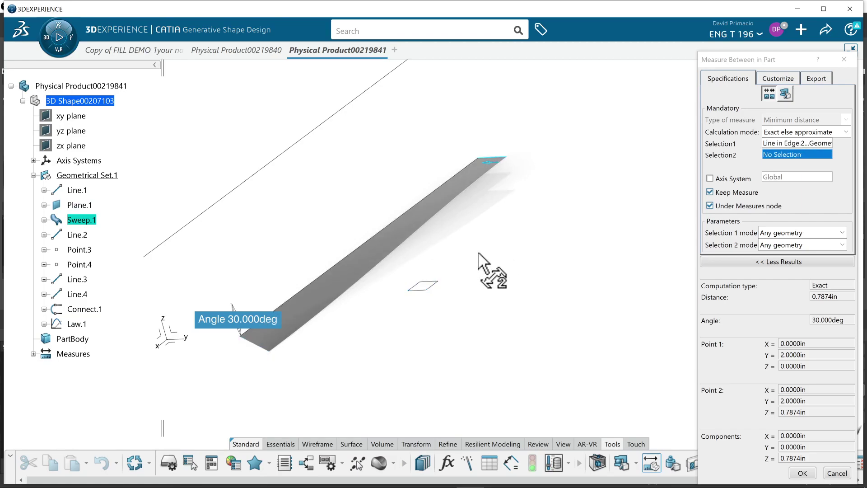
pyautogui.click(433, 284)
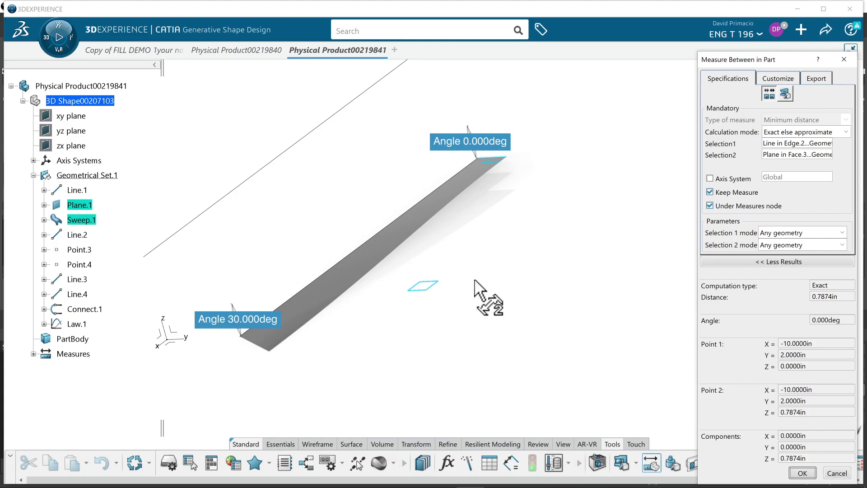
# Switch to the isometric view and keep the end-angle measurements.
pyautogui.moveTo(505, 243); pyautogui.dragTo(510, 296, button='middle')
pyautogui.moveTo(440, 319); pyautogui.dragTo(396, 402, button='middle')
pyautogui.click(314, 444)
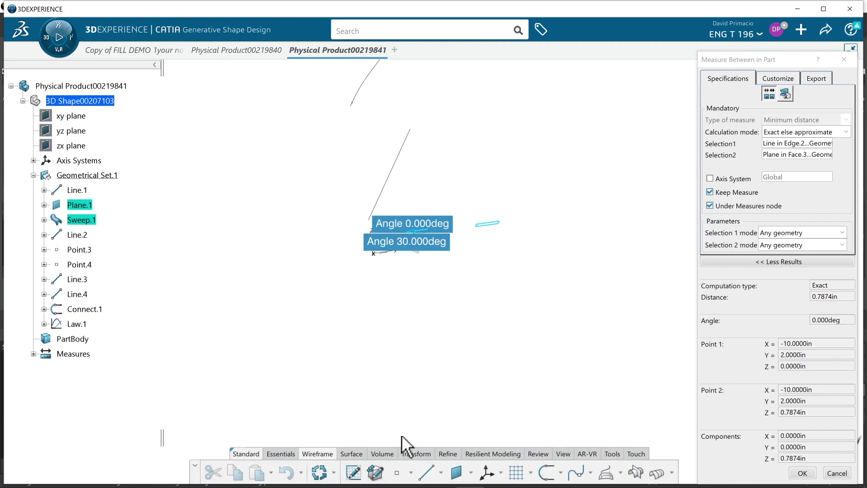
pyautogui.click(557, 454)
pyautogui.click(455, 472)
pyautogui.click(469, 473)
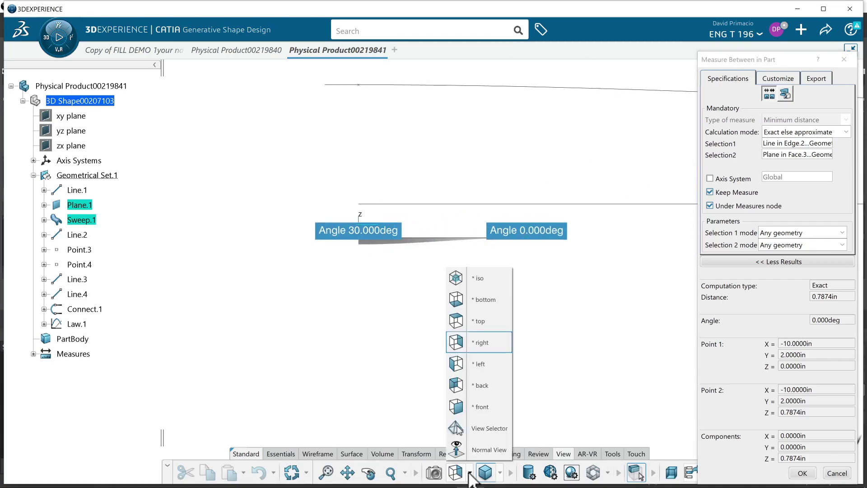
pyautogui.click(490, 281)
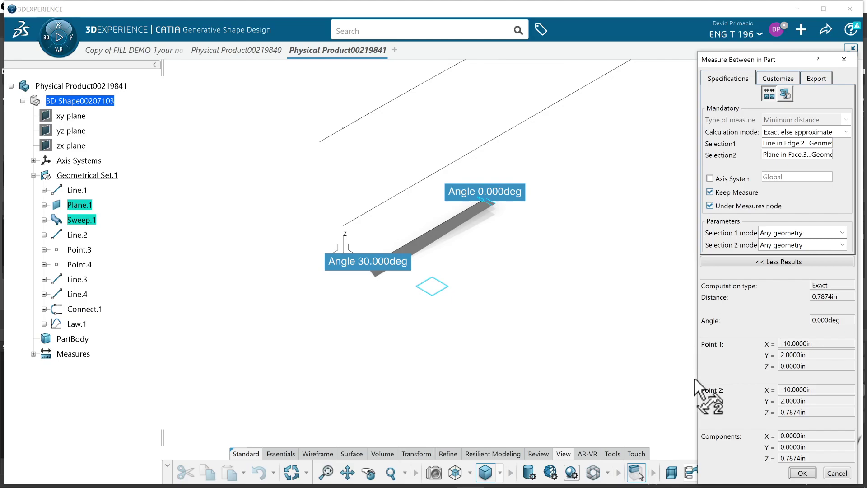
pyautogui.click(803, 473)
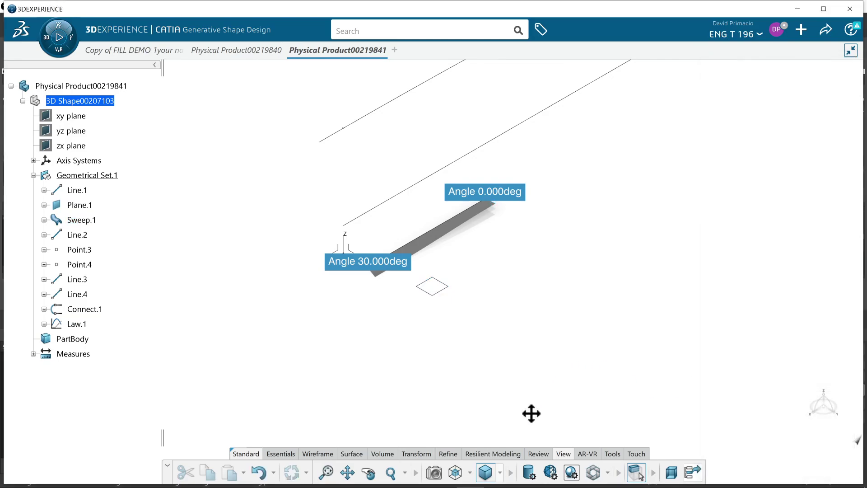
# Reposition both angle measurement labels away from the swept surface, one beyond each end.
pyautogui.moveTo(532, 414); pyautogui.dragTo(528, 430, button='middle')
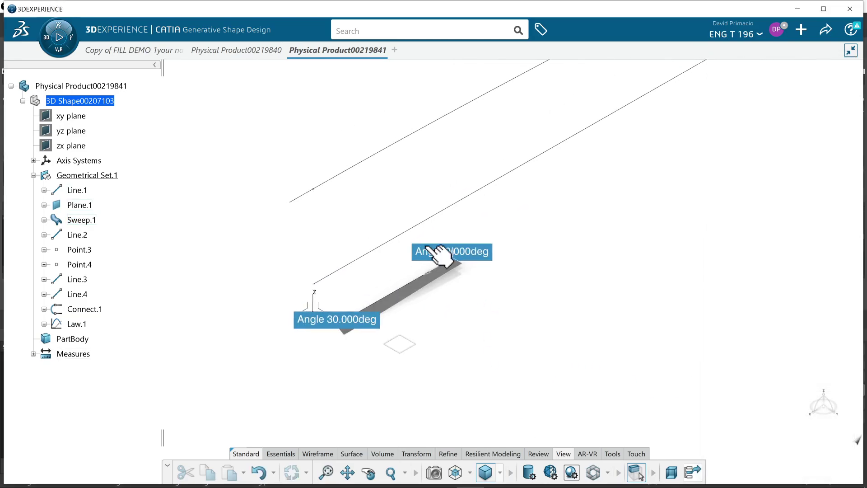
pyautogui.moveTo(441, 254); pyautogui.dragTo(567, 224)
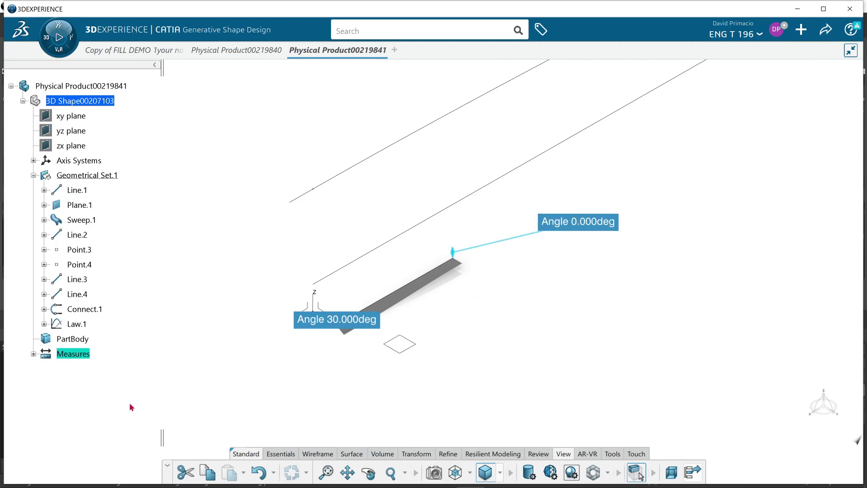
pyautogui.moveTo(364, 321); pyautogui.dragTo(239, 398)
pyautogui.moveTo(456, 401); pyautogui.dragTo(467, 427, button='middle')
pyautogui.moveTo(453, 389); pyautogui.dragTo(450, 362, button='middle')
# Edit the swept surface and turn off Inverse law for its Law.1-driven angle.
pyautogui.doubleClick(373, 311)
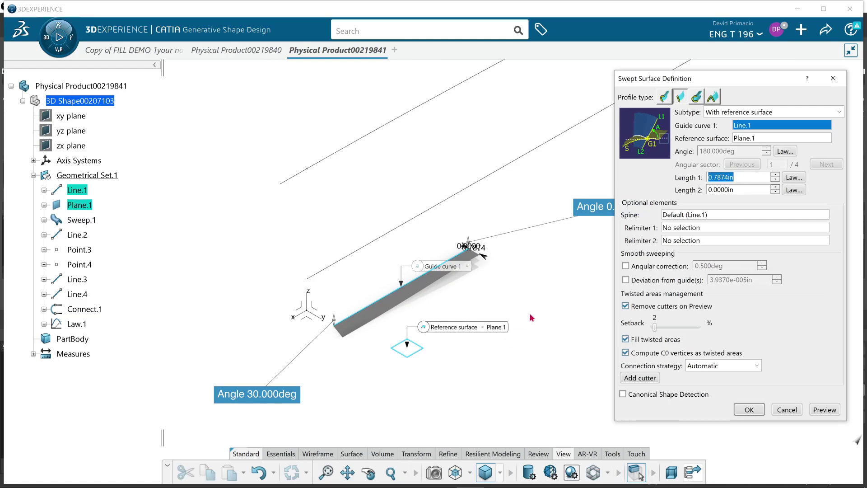
pyautogui.click(780, 151)
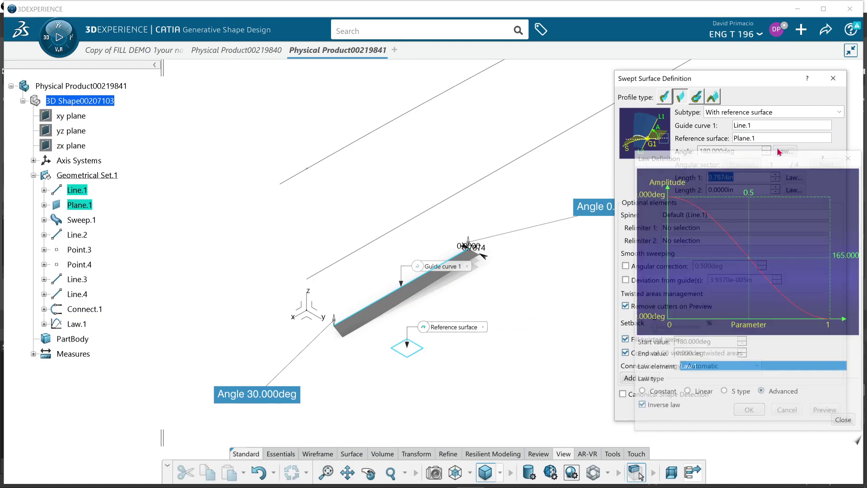
pyautogui.click(641, 406)
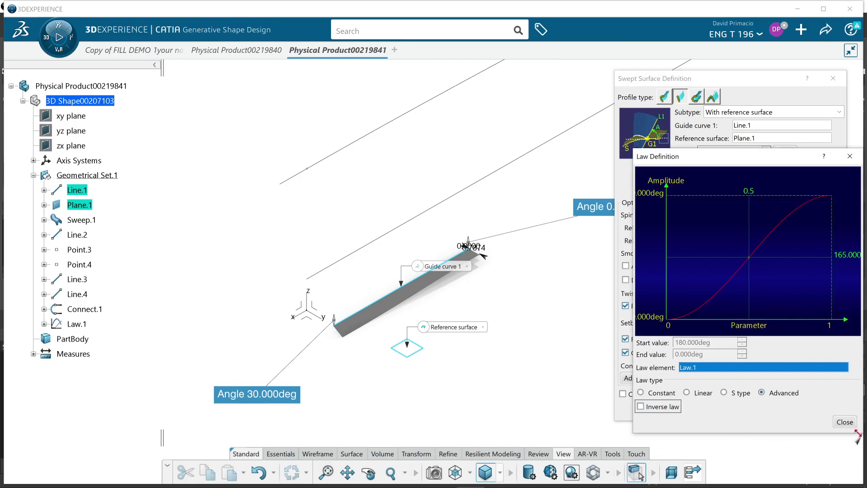
pyautogui.click(845, 421)
pyautogui.click(748, 411)
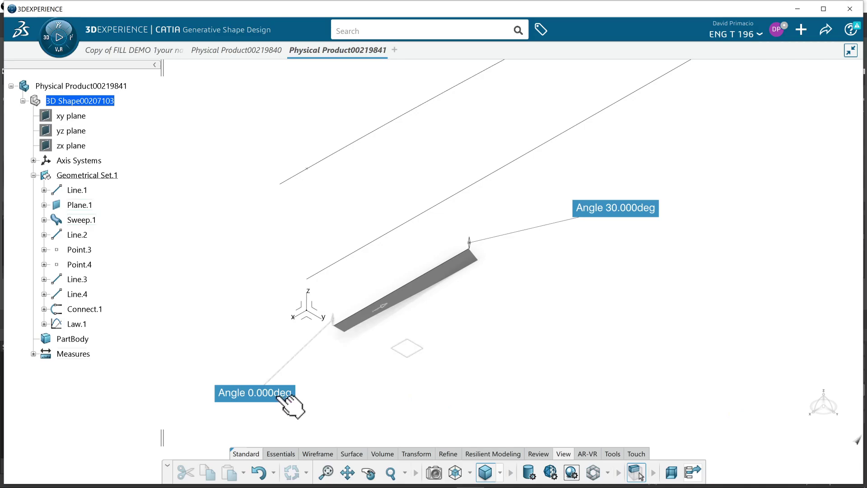
# Set the Z coordinate of Point.3, at the near end of the connect curve, to -7.0866 in.
pyautogui.moveTo(468, 281)
pyautogui.mouseDown(button='middle')
pyautogui.moveTo(496, 291)
pyautogui.moveTo(511, 259)
pyautogui.moveTo(512, 237)
pyautogui.moveTo(500, 223)
pyautogui.moveTo(481, 282)
pyautogui.mouseUp(button='middle')
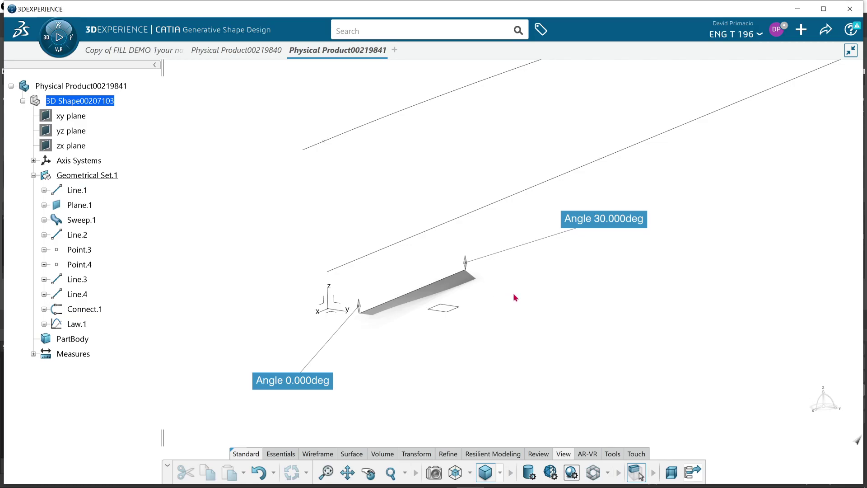
pyautogui.moveTo(467, 311); pyautogui.dragTo(446, 318, button='middle')
pyautogui.moveTo(518, 305); pyautogui.dragTo(472, 373, button='middle')
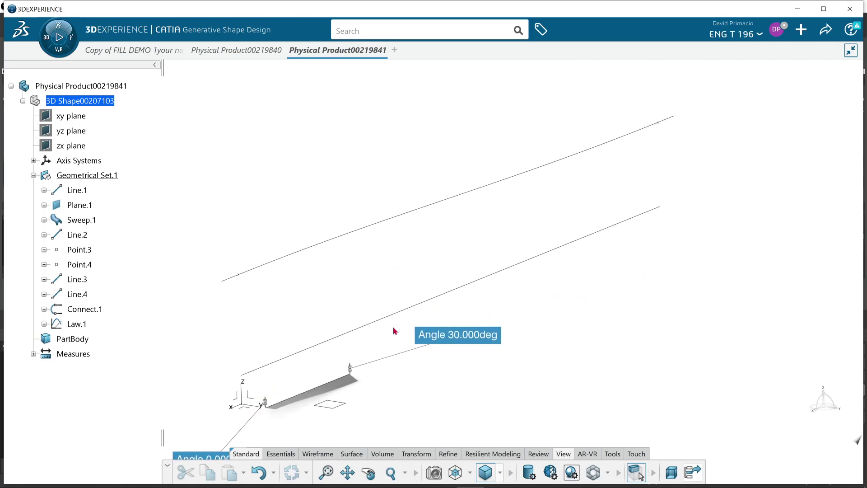
pyautogui.doubleClick(239, 276)
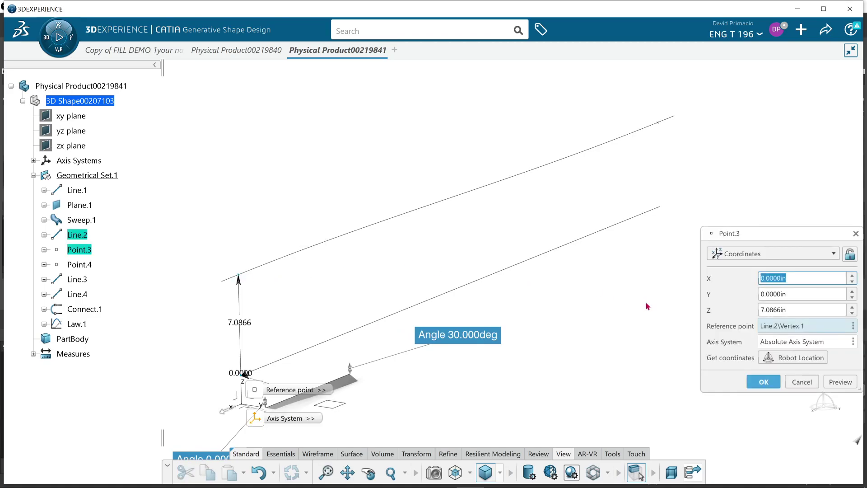
pyautogui.click(761, 310)
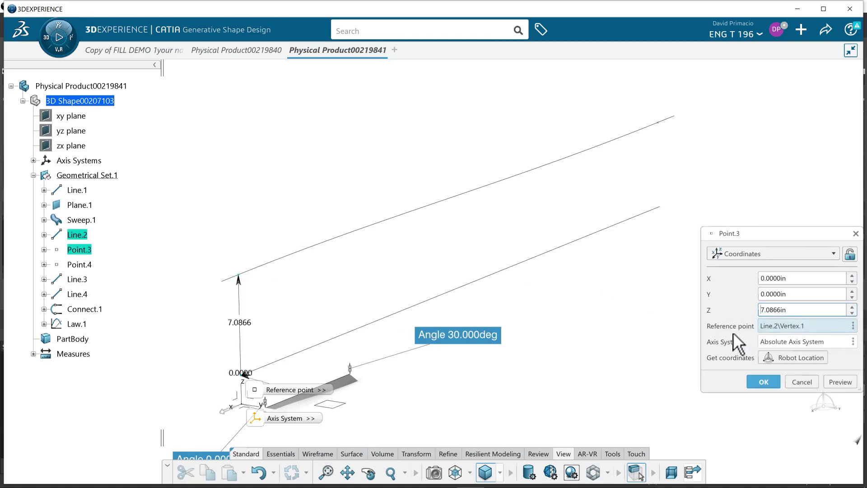
pyautogui.write('-')
pyautogui.press('Return')
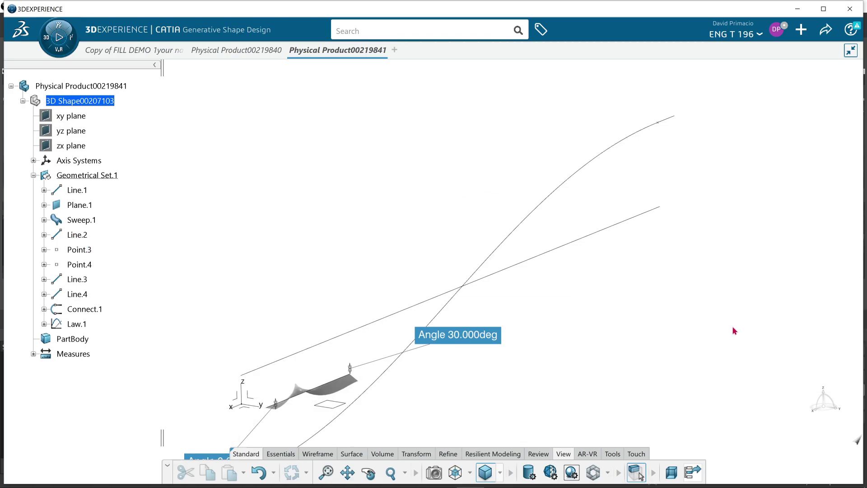
# Set the Z coordinate of Point.4, at the far end of the connect curve, to -5.9055 in.
pyautogui.doubleClick(659, 125)
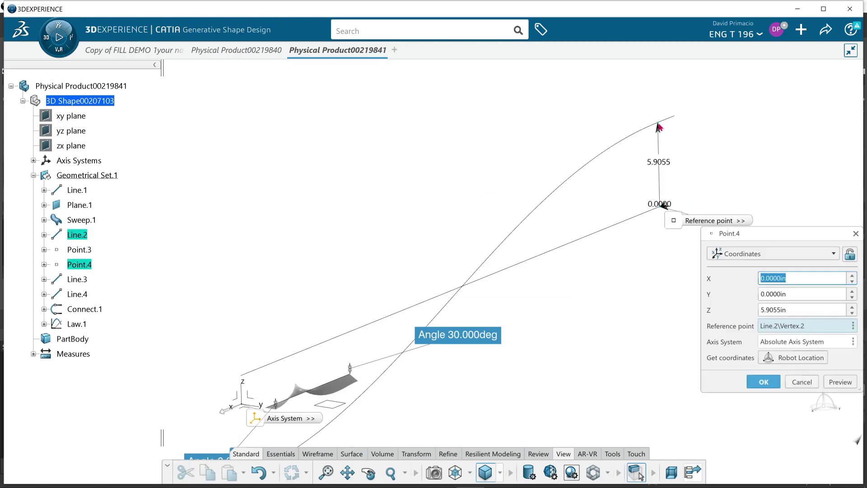
pyautogui.click(761, 294)
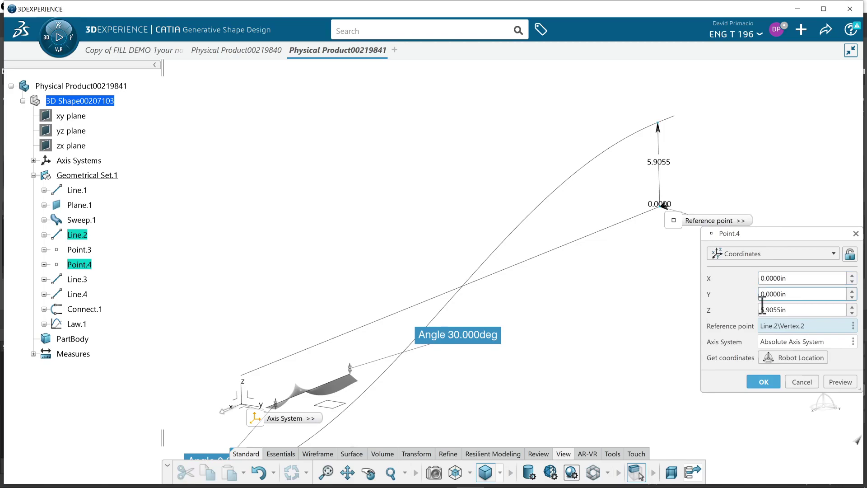
pyautogui.click(763, 313)
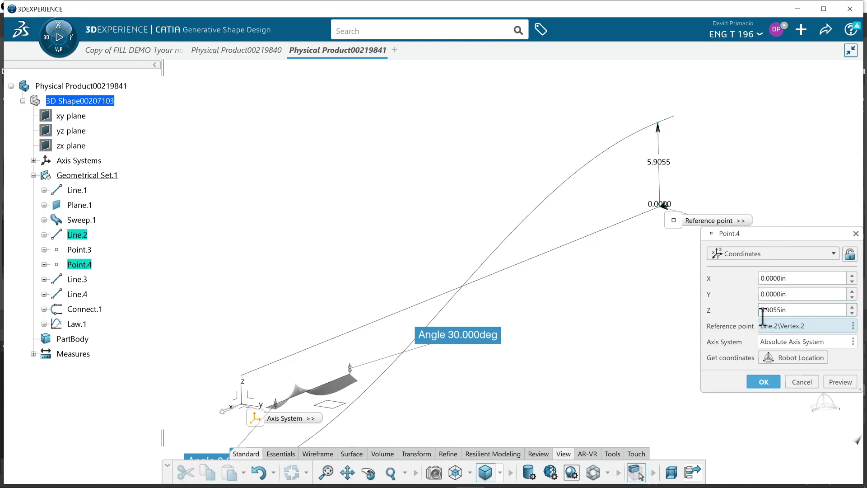
pyautogui.write('-')
pyautogui.press('Return')
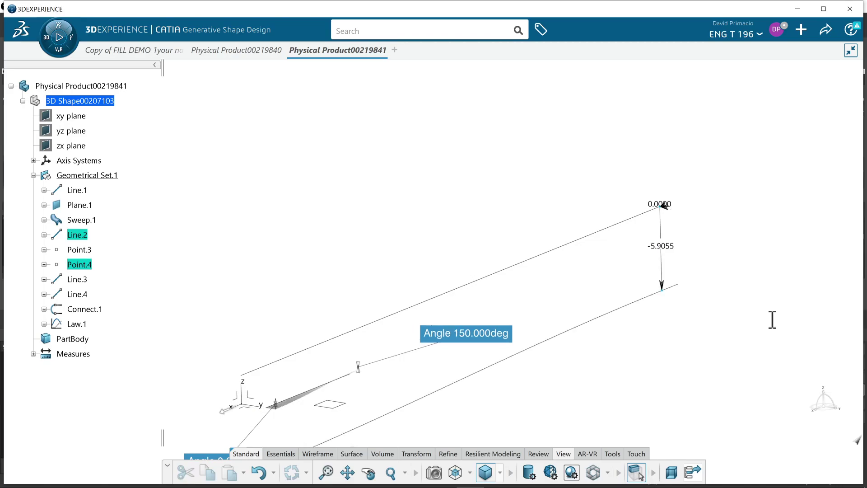
# Examine how the updated swept surface twists from its near end to its far end.
pyautogui.moveTo(527, 307); pyautogui.dragTo(562, 194, button='middle')
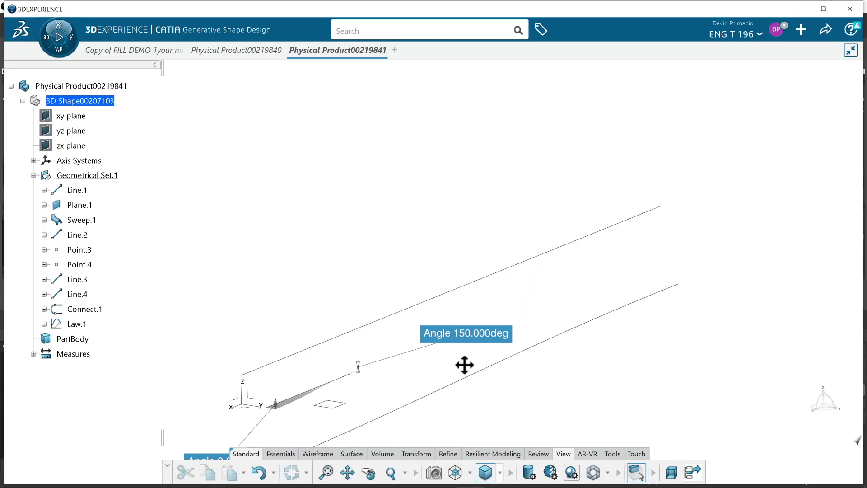
pyautogui.moveTo(497, 326); pyautogui.dragTo(476, 238, button='middle')
pyautogui.moveTo(498, 297); pyautogui.dragTo(540, 391, button='middle')
pyautogui.moveTo(424, 283); pyautogui.dragTo(550, 365, button='middle')
pyautogui.moveTo(596, 253); pyautogui.dragTo(446, 345, button='middle')
pyautogui.moveTo(606, 196); pyautogui.dragTo(523, 244, button='middle')
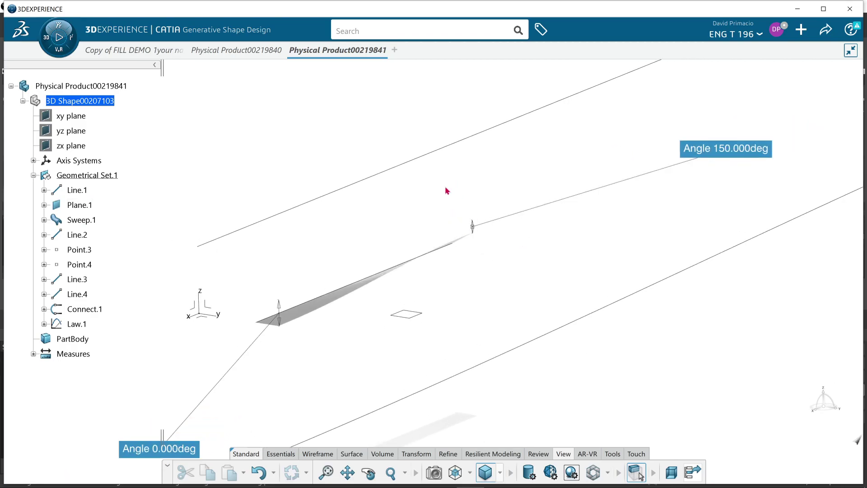
pyautogui.moveTo(482, 279)
pyautogui.mouseDown(button='middle')
pyautogui.moveTo(487, 235)
pyautogui.moveTo(479, 221)
pyautogui.moveTo(486, 263)
pyautogui.mouseUp(button='middle')
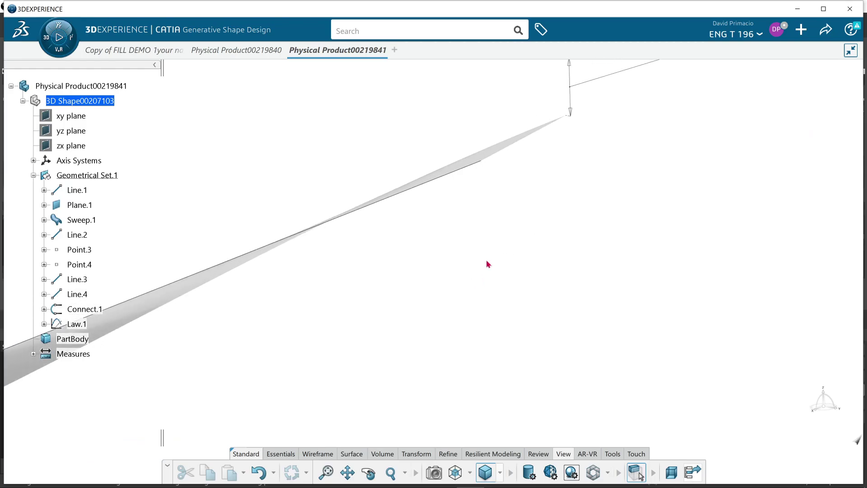
# Create a 2 in Point-Direction line along the Y axis from the far end vertex of Line.1.
pyautogui.click(311, 454)
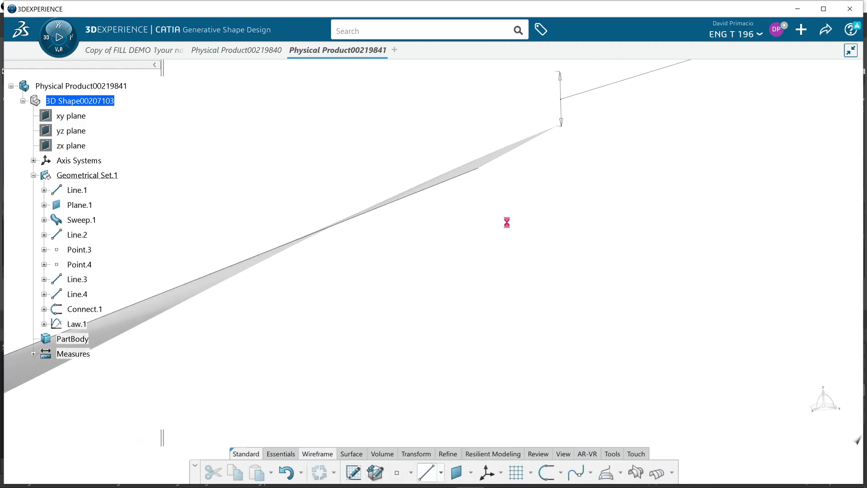
pyautogui.click(480, 168)
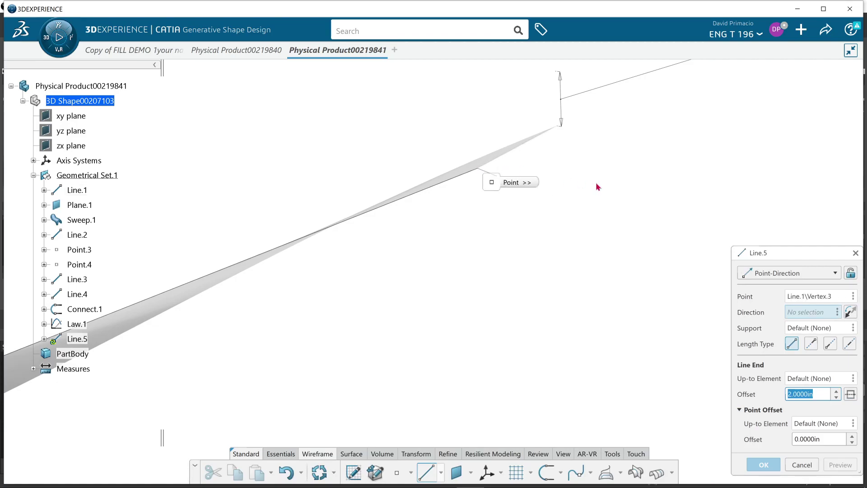
pyautogui.rightClick(803, 310)
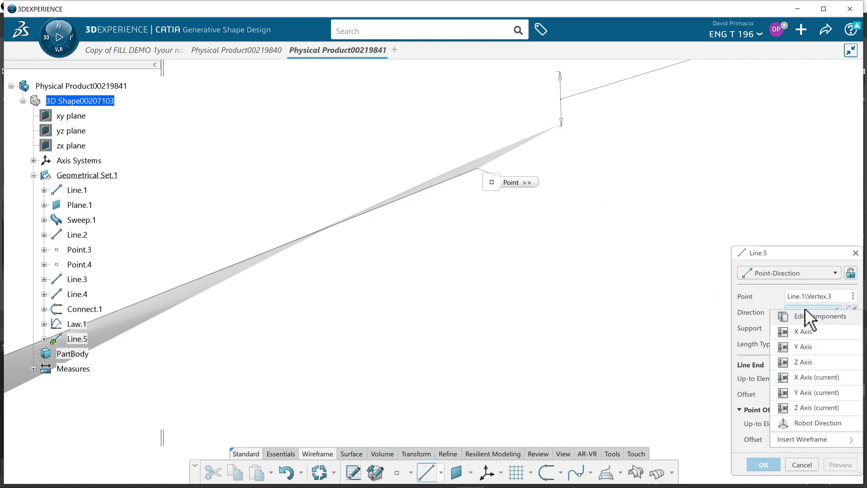
pyautogui.click(814, 345)
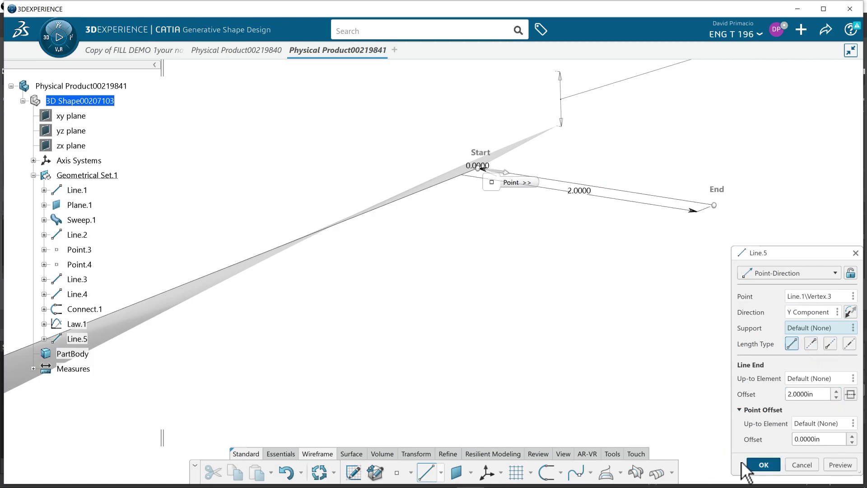
pyautogui.click(764, 465)
# Delete the angle measurement at the swept surface's far end.
pyautogui.moveTo(615, 79); pyautogui.dragTo(610, 181, button='middle')
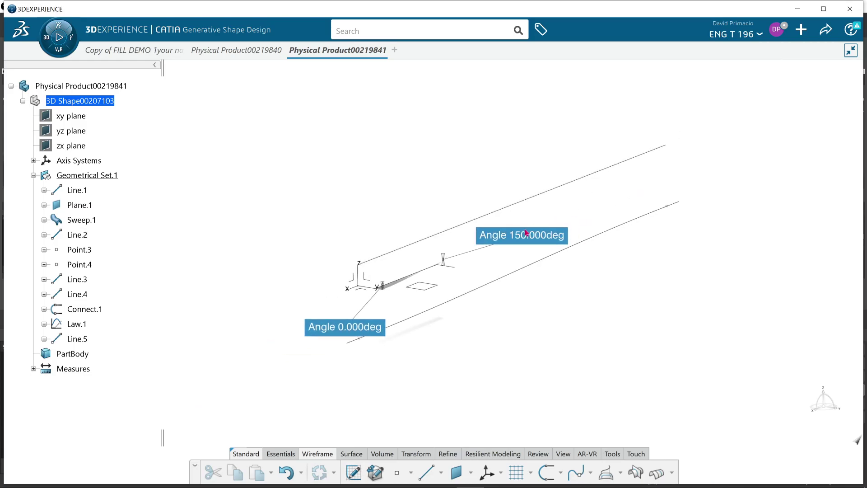
pyautogui.moveTo(526, 238)
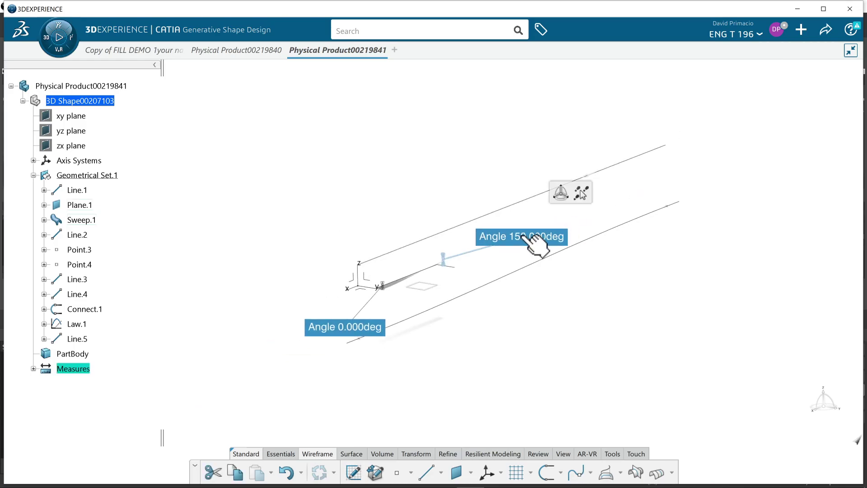
pyautogui.press('Delete')
pyautogui.moveTo(478, 284); pyautogui.dragTo(504, 458, button='middle')
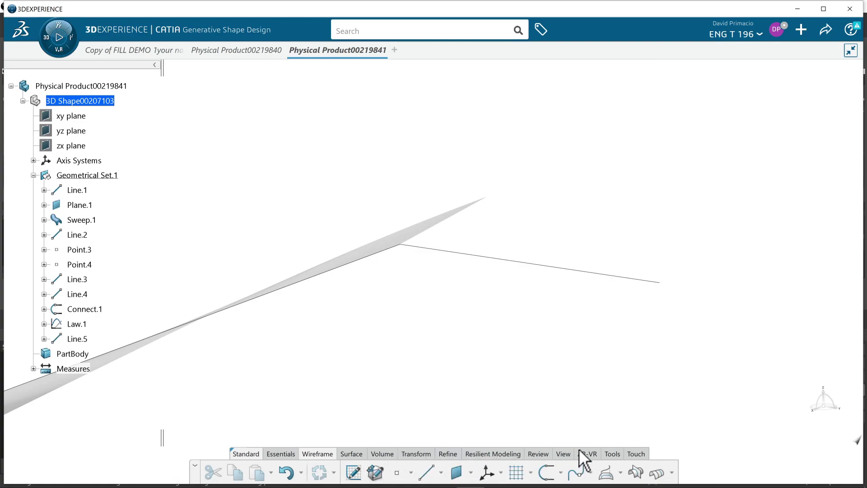
pyautogui.click(612, 454)
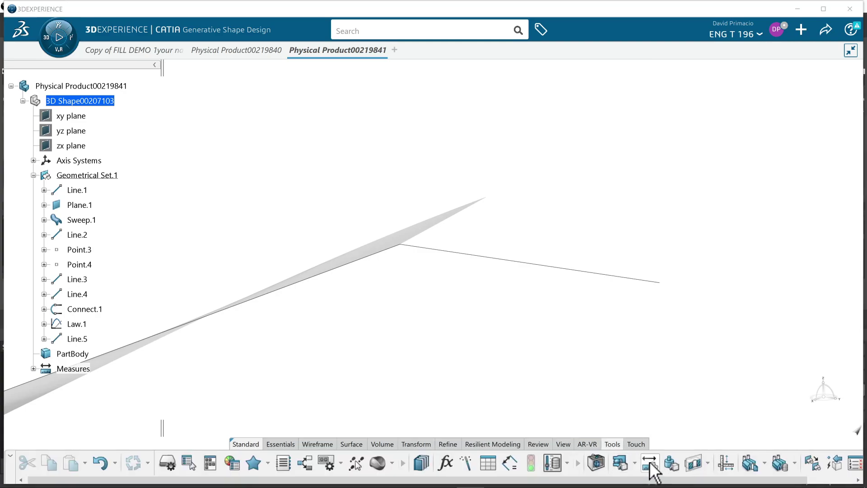
pyautogui.click(649, 461)
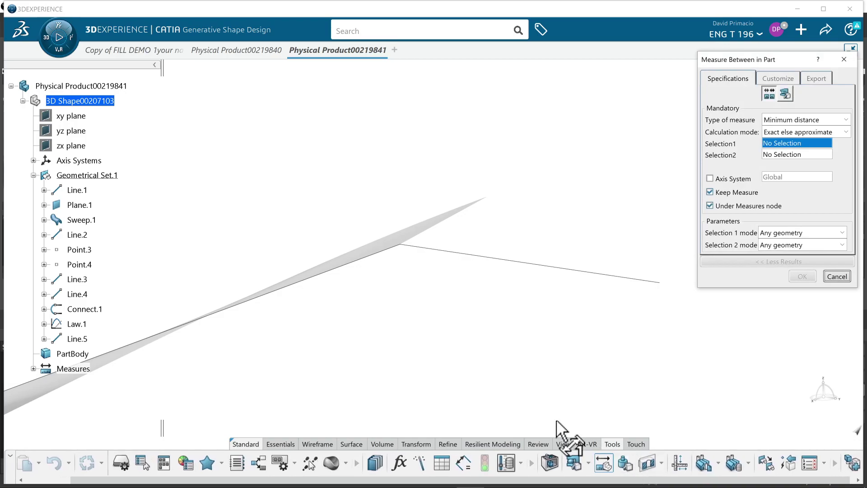
pyautogui.click(464, 254)
pyautogui.moveTo(457, 297); pyautogui.dragTo(497, 273, button='middle')
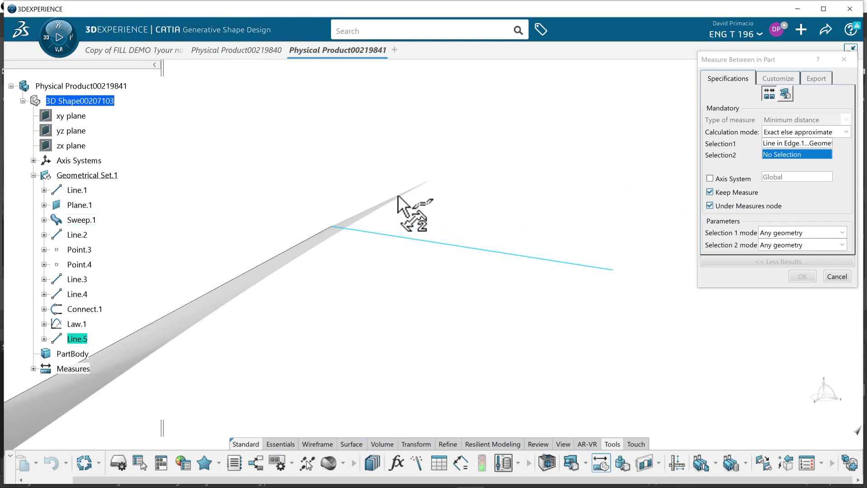
pyautogui.click(398, 194)
pyautogui.moveTo(351, 306); pyautogui.dragTo(414, 310, button='middle')
pyautogui.moveTo(416, 339); pyautogui.dragTo(494, 364, button='middle')
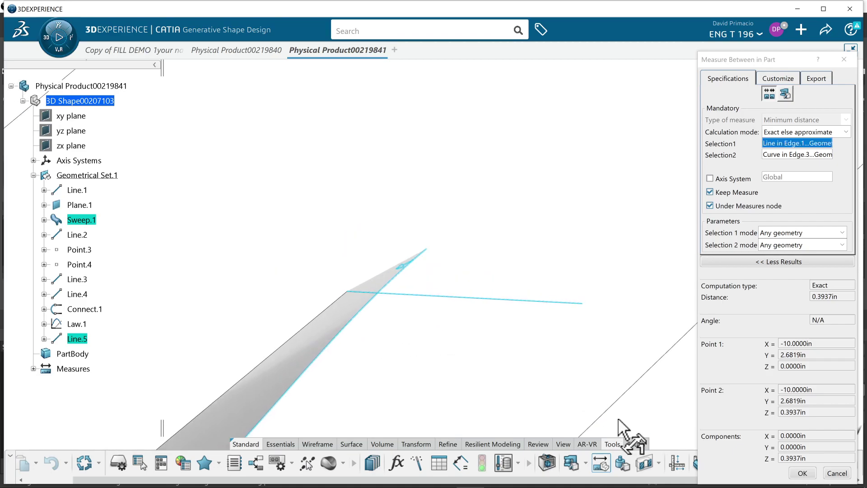
pyautogui.click(838, 473)
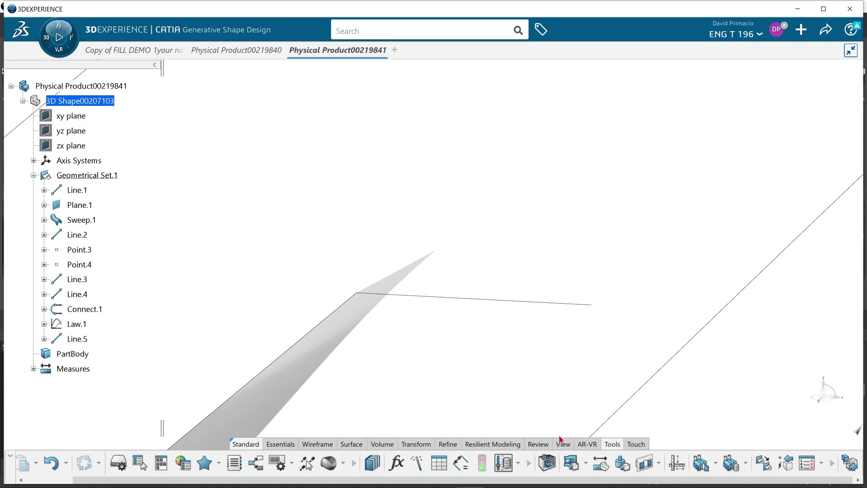
# Measure the angle between the swept surface's far end edge and Line.5, place its label above the geometry, and keep the measure.
pyautogui.click(601, 462)
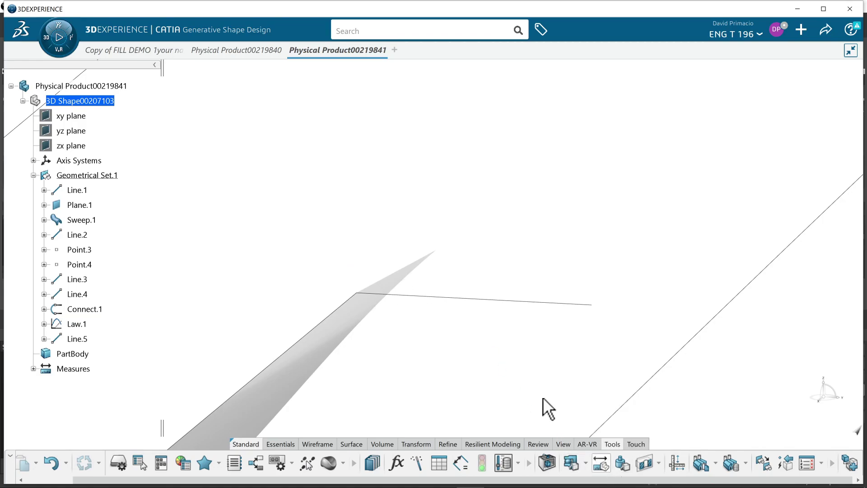
pyautogui.click(388, 276)
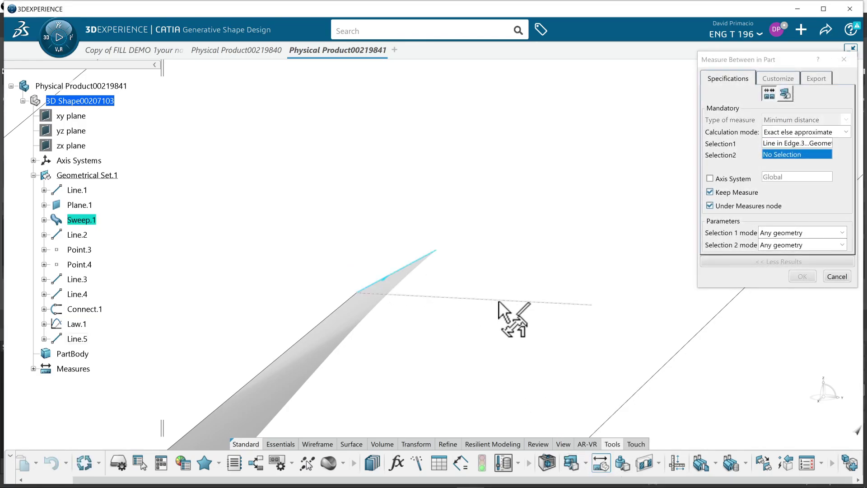
pyautogui.click(475, 300)
pyautogui.moveTo(413, 285); pyautogui.dragTo(523, 178)
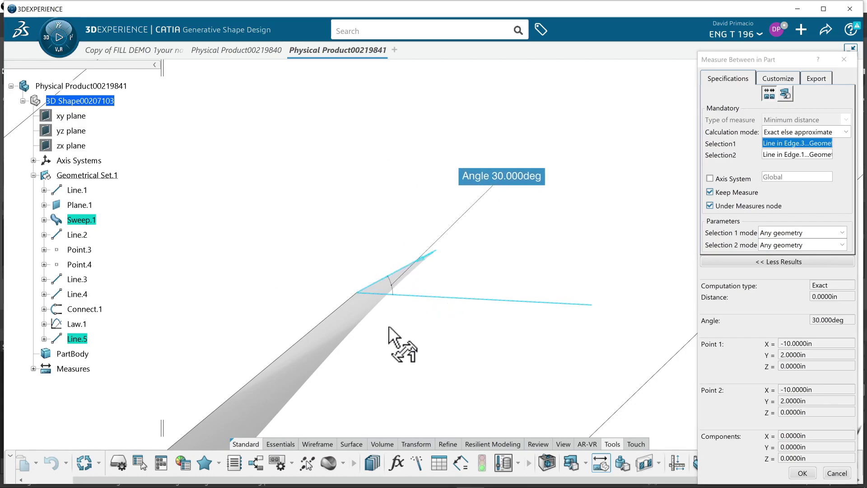
pyautogui.moveTo(374, 364); pyautogui.dragTo(457, 302, button='middle')
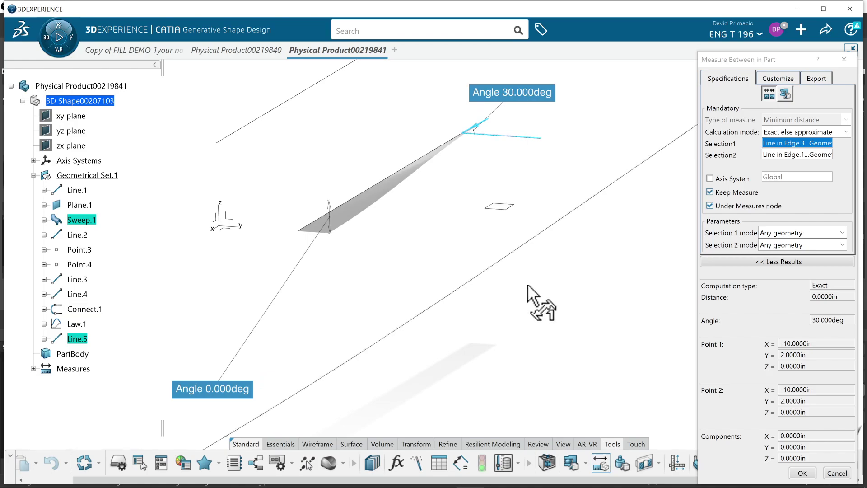
pyautogui.moveTo(519, 294)
pyautogui.mouseDown(button='middle')
pyautogui.moveTo(551, 275)
pyautogui.moveTo(521, 292)
pyautogui.moveTo(522, 306)
pyautogui.mouseUp(button='middle')
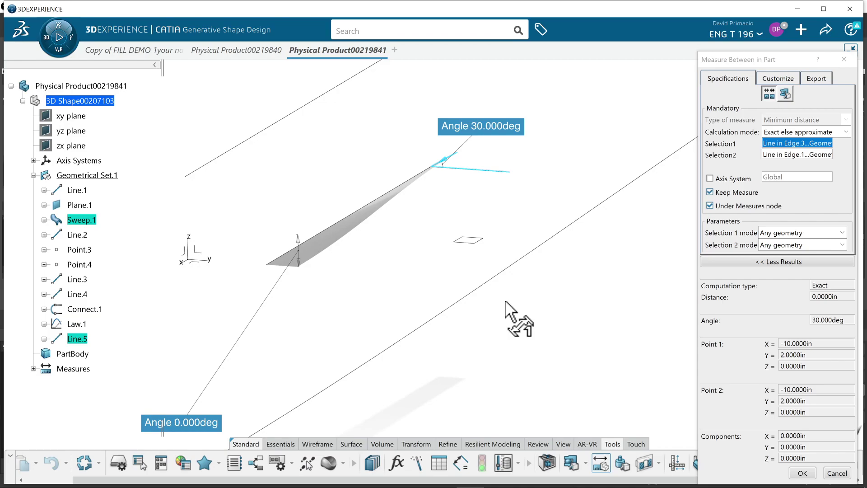
pyautogui.click(802, 473)
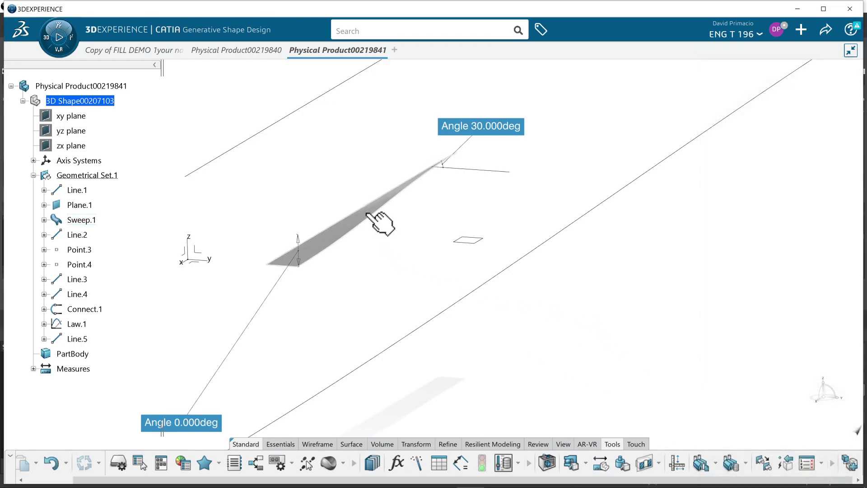
# Open the swept surface's angle law definition to examine its curve against the model geometry, and start switching to another open window.
pyautogui.doubleClick(380, 222)
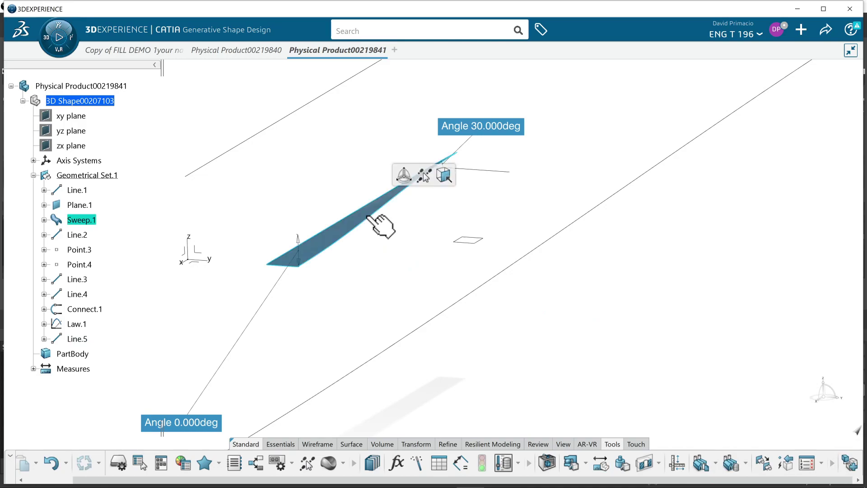
pyautogui.click(778, 152)
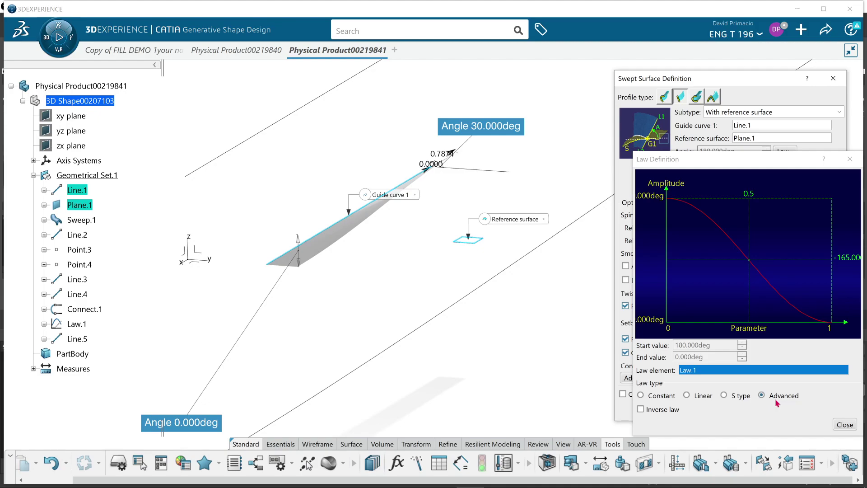
pyautogui.moveTo(463, 274); pyautogui.dragTo(177, 386, button='middle')
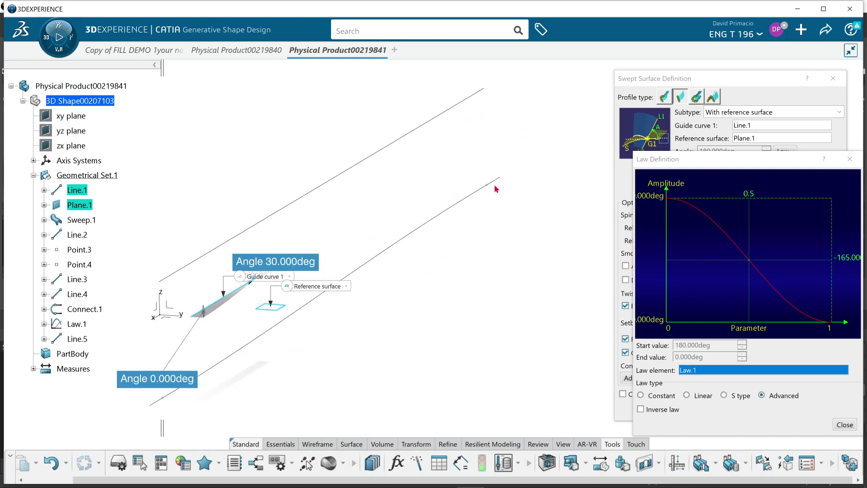
pyautogui.moveTo(343, 325); pyautogui.dragTo(487, 289, button='middle')
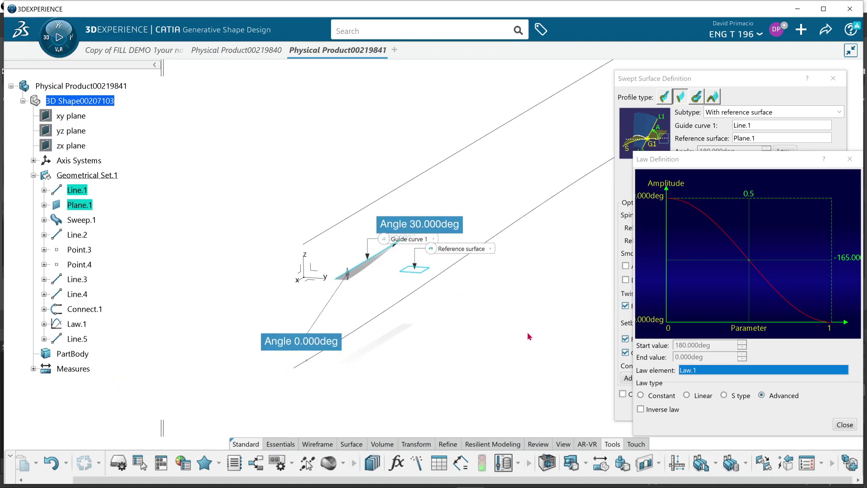
pyautogui.moveTo(529, 337); pyautogui.dragTo(500, 345, button='middle')
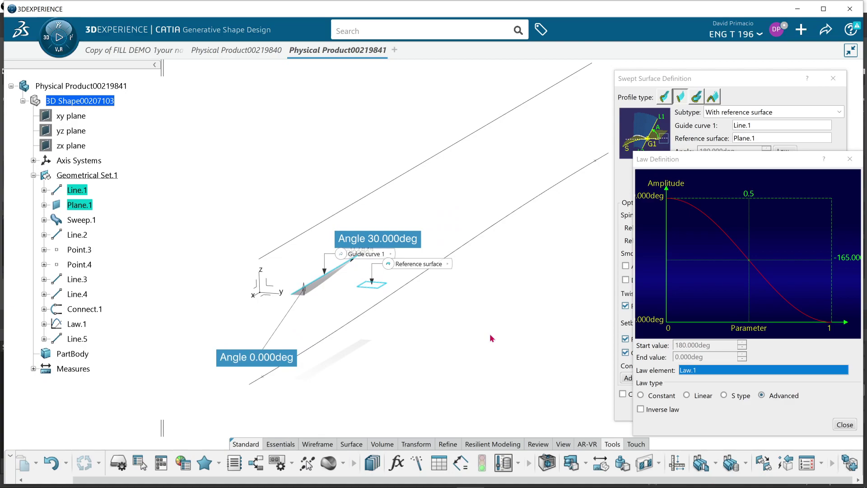
pyautogui.hotkey('alt', 'Tab')
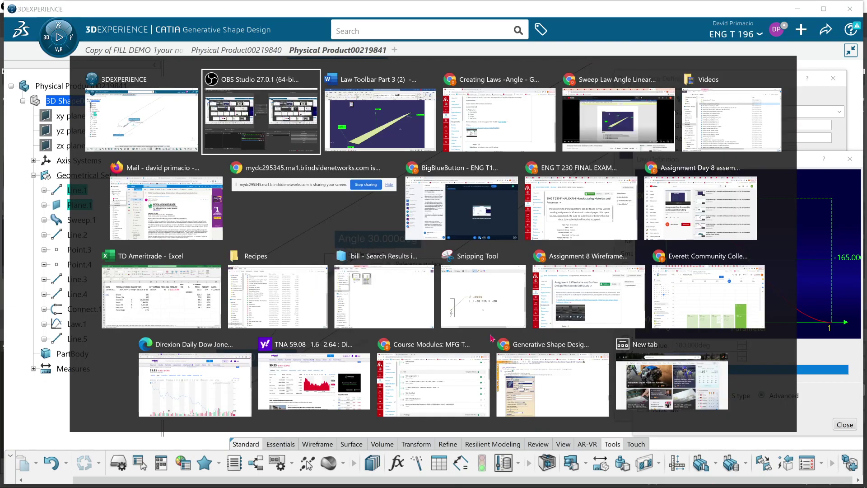